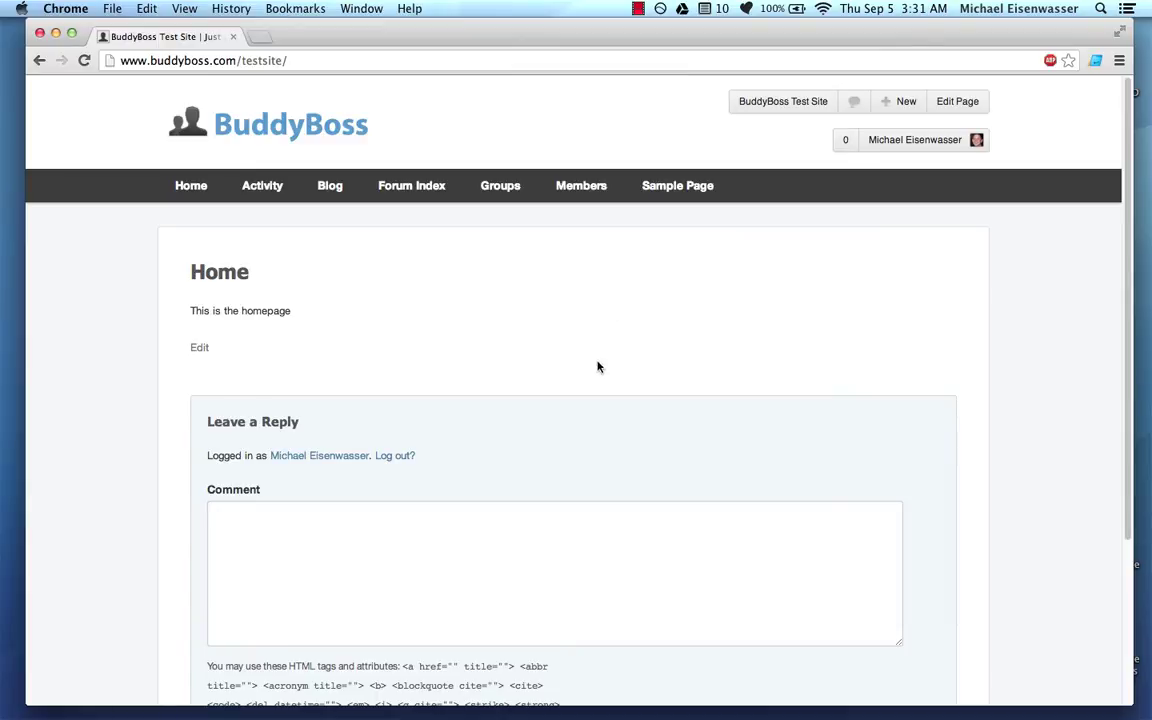
Step: Compare the test site's home page in the logged-in Chrome session with the logged-out view in Safari
{"action": "scroll", "coordinate": [575, 297], "scroll_direction": "down", "scroll_amount": 5}
{"action": "scroll", "coordinate": [575, 297], "scroll_direction": "up", "scroll_amount": 5}
{"action": "key", "text": "ctrl+Right"}
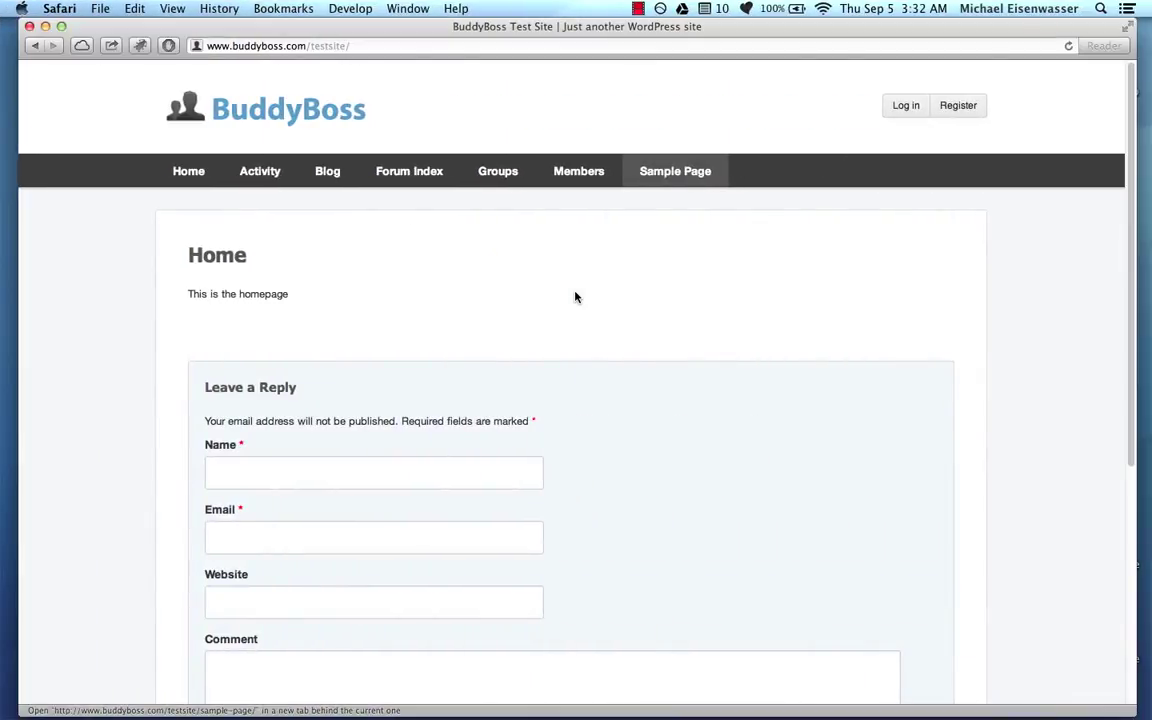
{"action": "scroll", "coordinate": [575, 297], "scroll_direction": "down", "scroll_amount": 3}
{"action": "scroll", "coordinate": [575, 297], "scroll_direction": "up", "scroll_amount": 3}
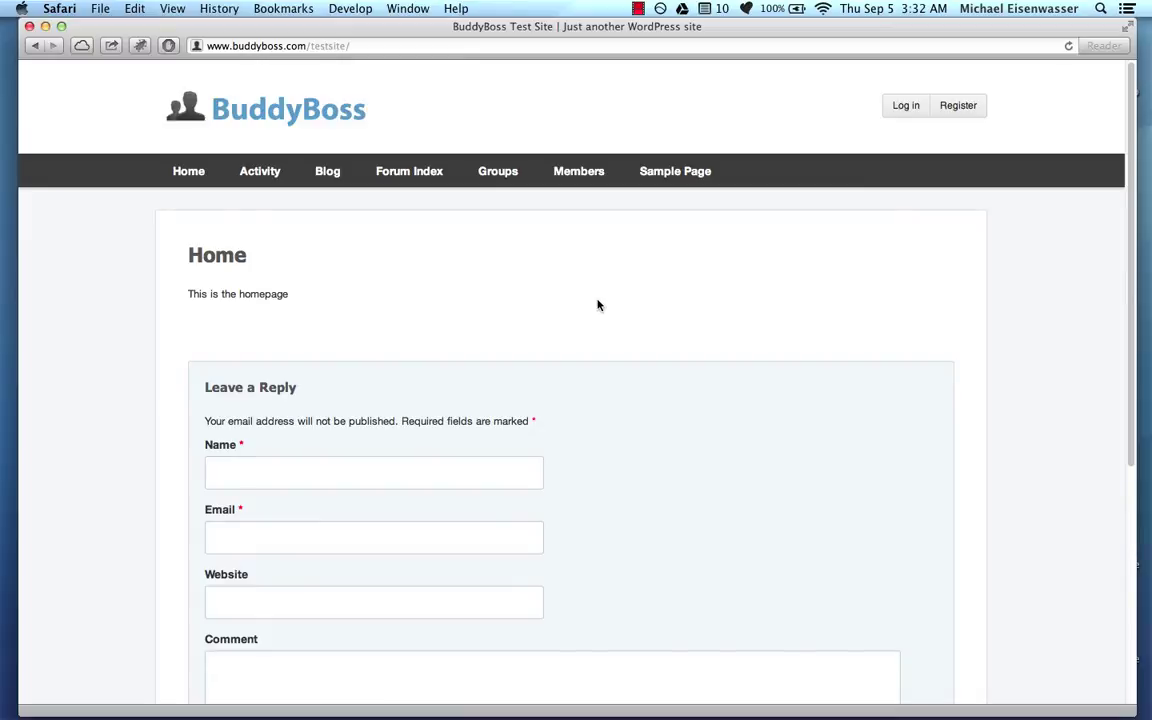
{"action": "key", "text": "ctrl+Left"}
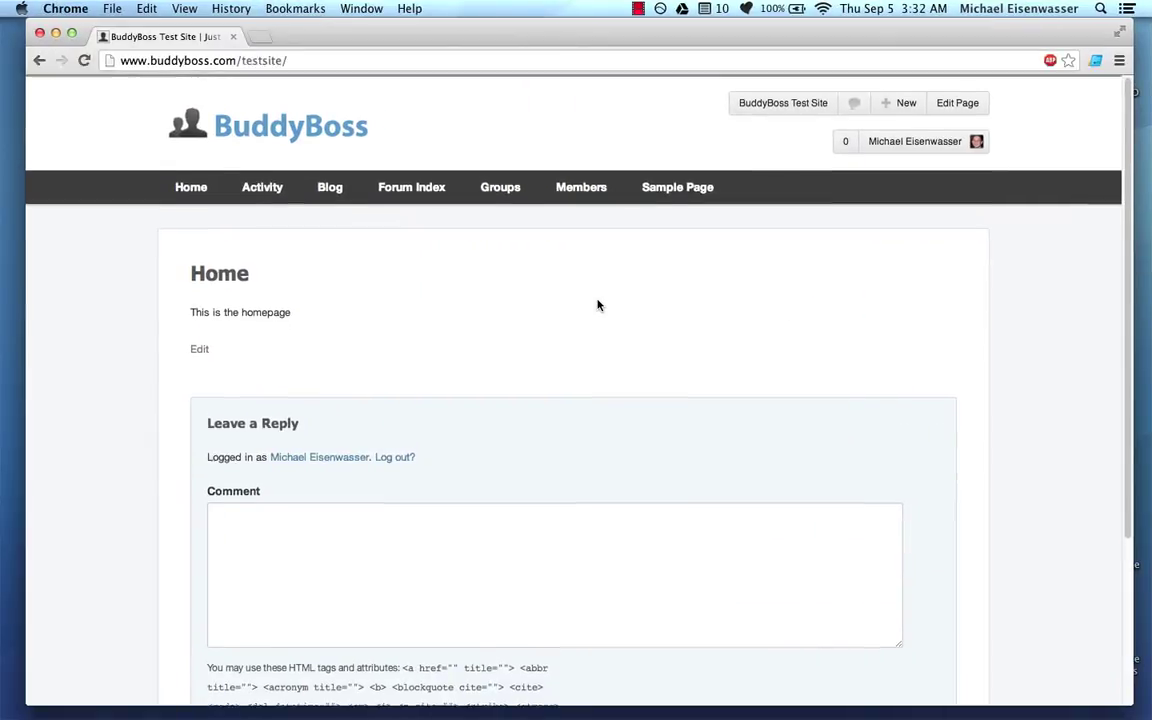
{"action": "scroll", "coordinate": [660, 320], "scroll_direction": "down", "scroll_amount": 1}
Step: Open the test site's WordPress dashboard in Chrome and glance at the logged-out home page in Safari
{"action": "mouse_move", "coordinate": [776, 112]}
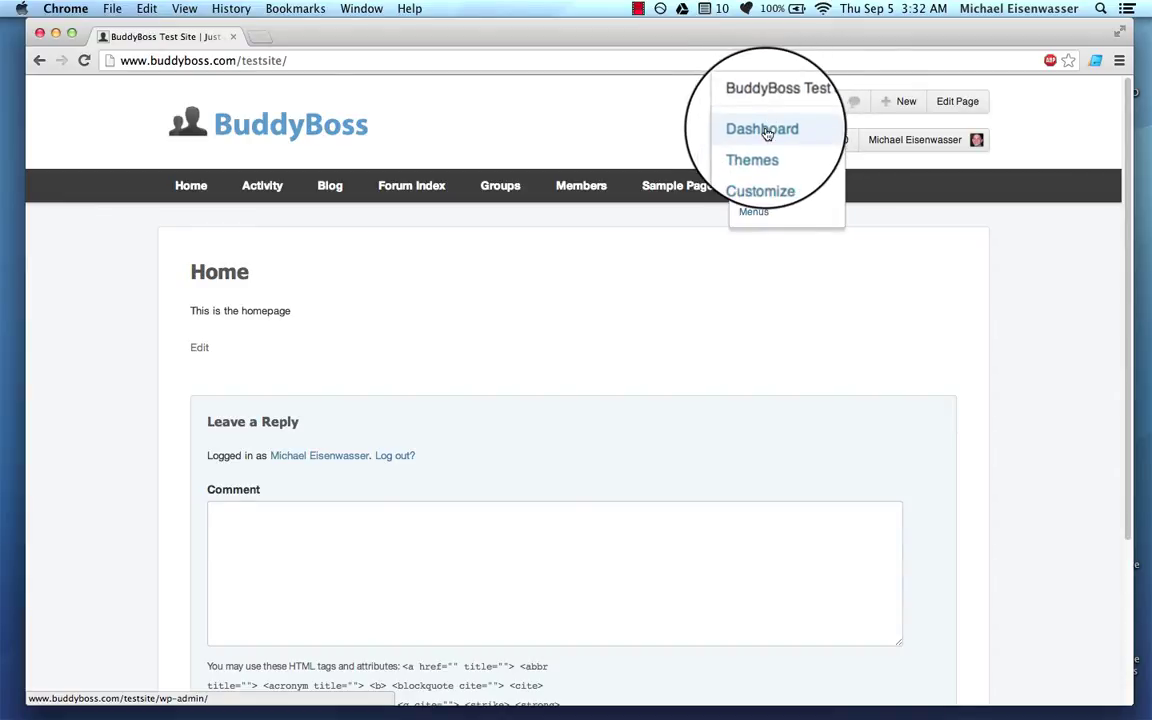
{"action": "left_click", "coordinate": [764, 130]}
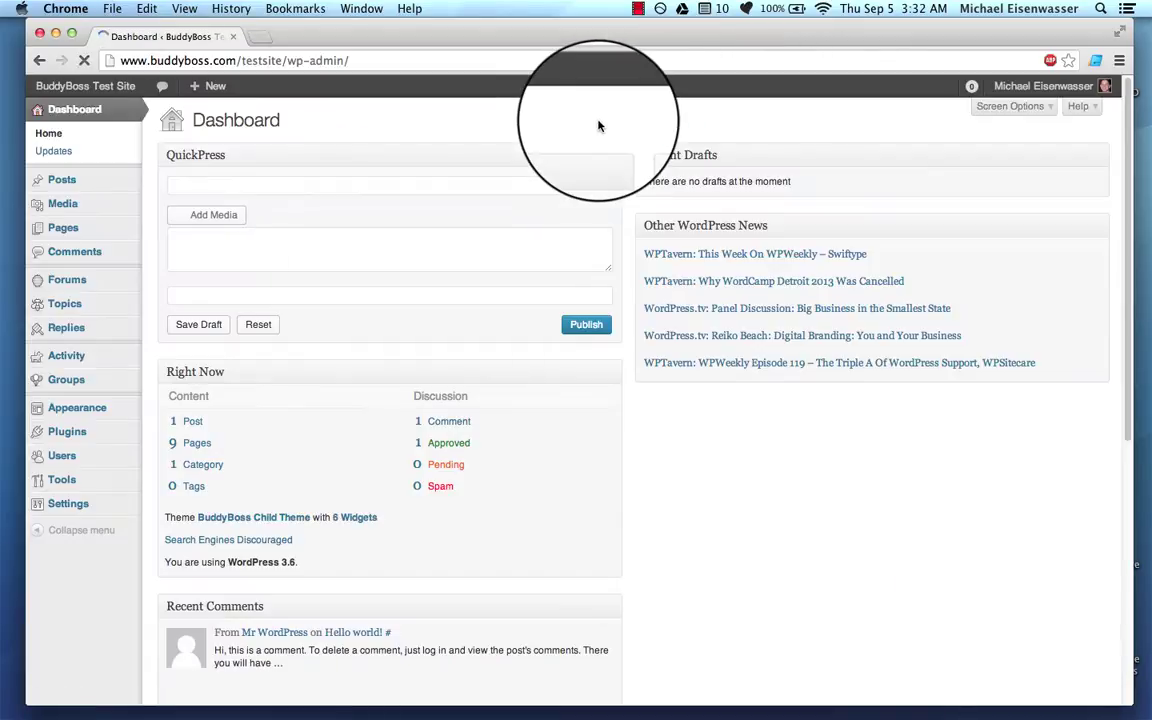
{"action": "key", "text": "ctrl+Right"}
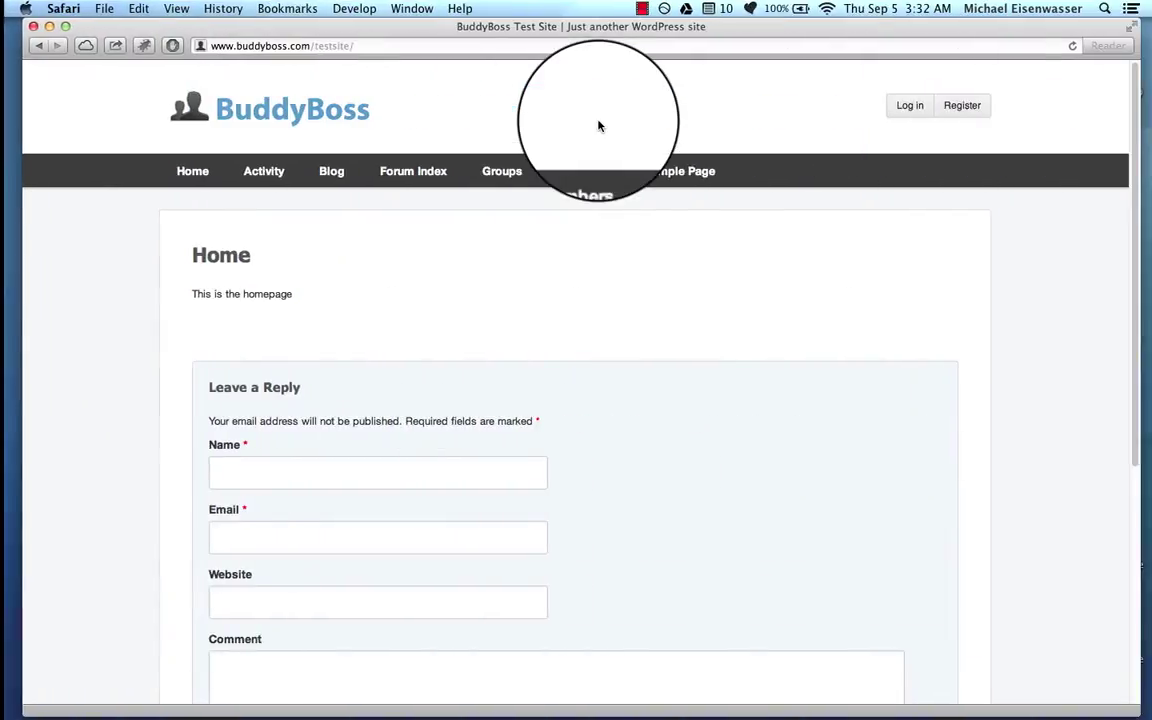
{"action": "key", "text": "ctrl+Left"}
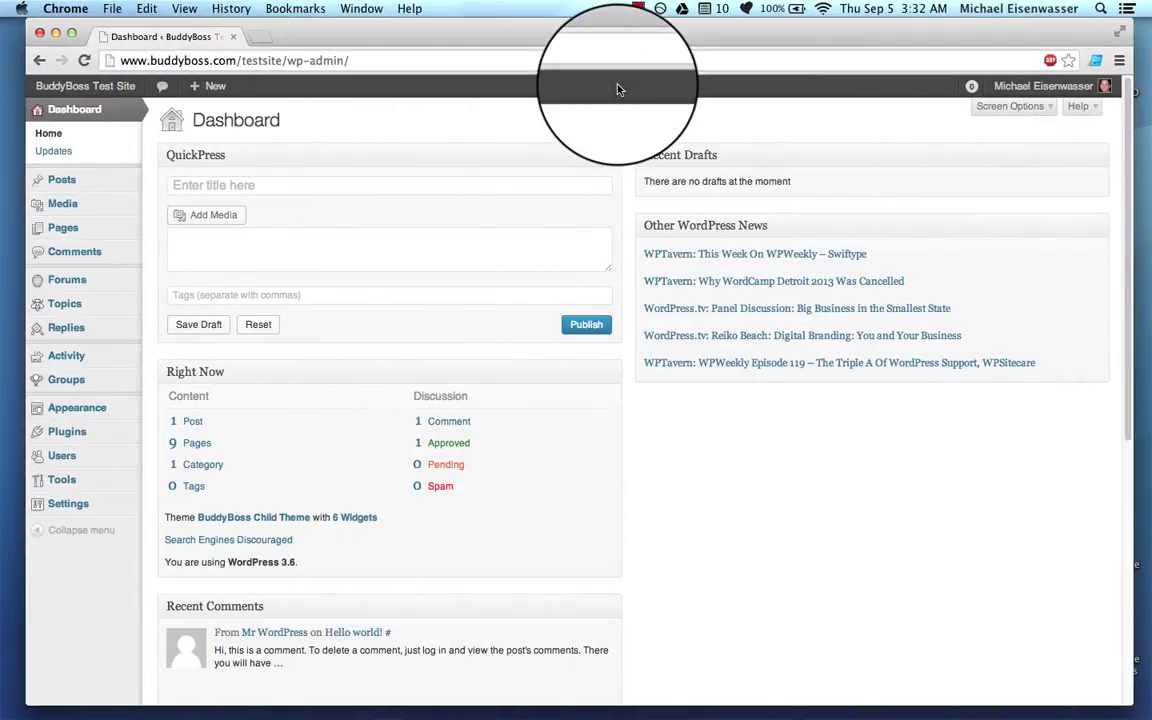
Step: Open the site's General Settings and review the membership option that lets anyone register
{"action": "mouse_move", "coordinate": [120, 507]}
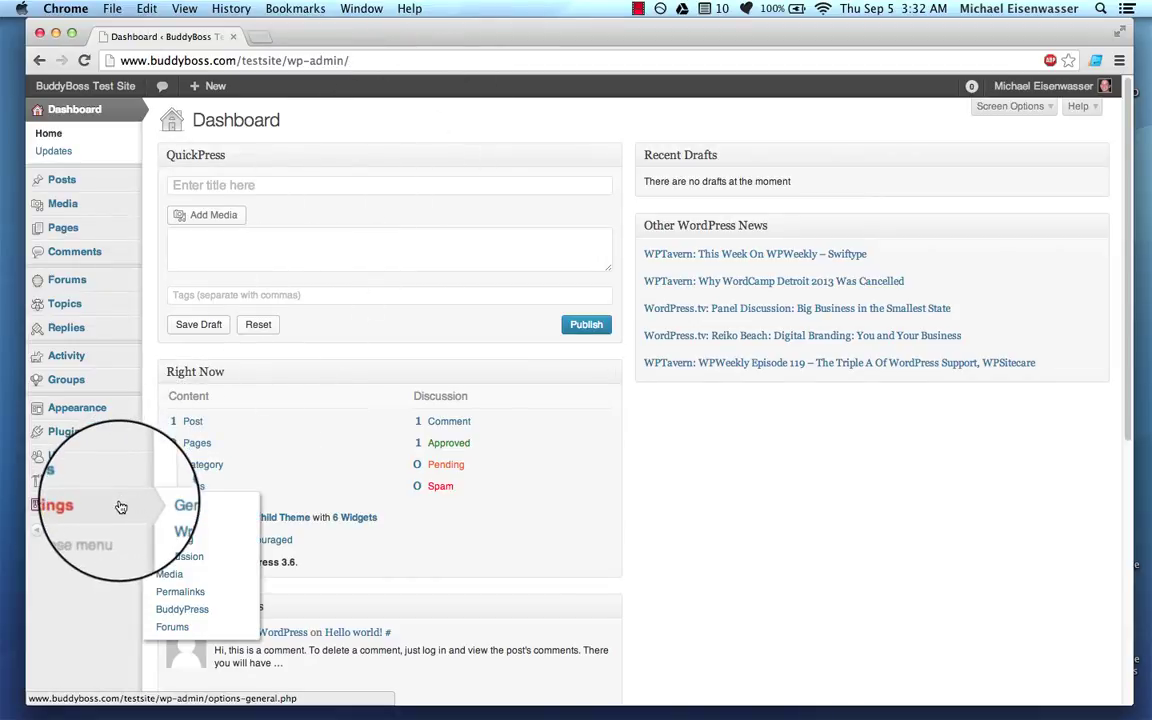
{"action": "left_click", "coordinate": [165, 505]}
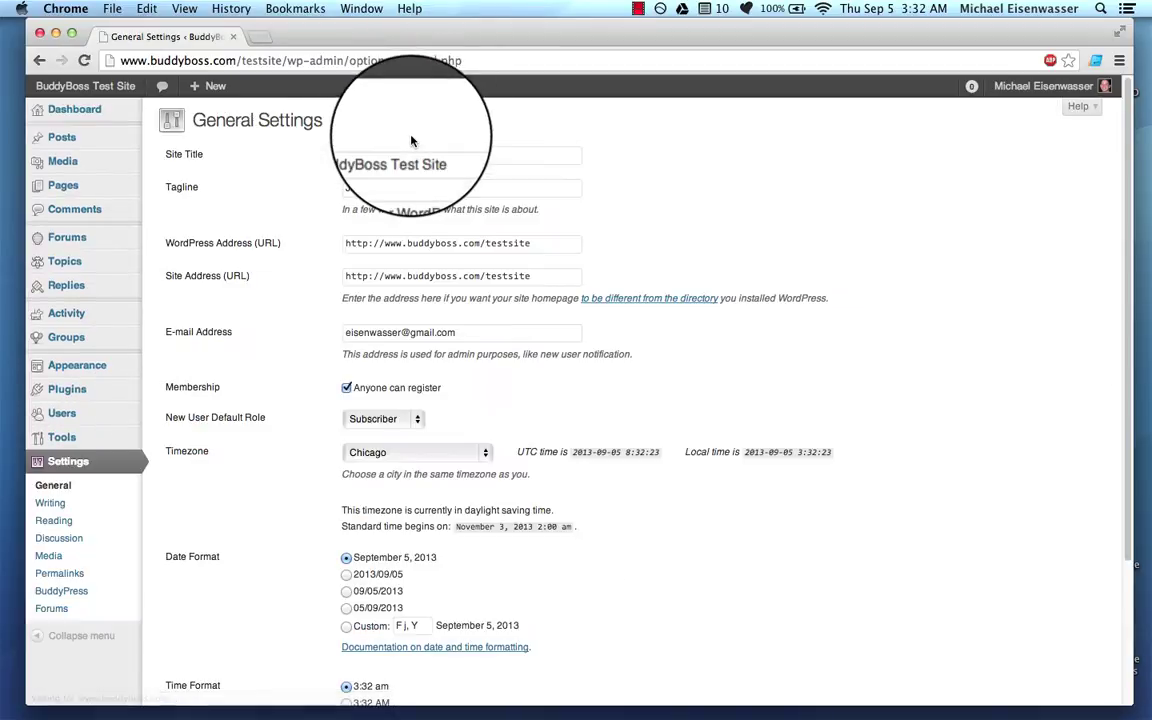
{"action": "left_click", "coordinate": [407, 390]}
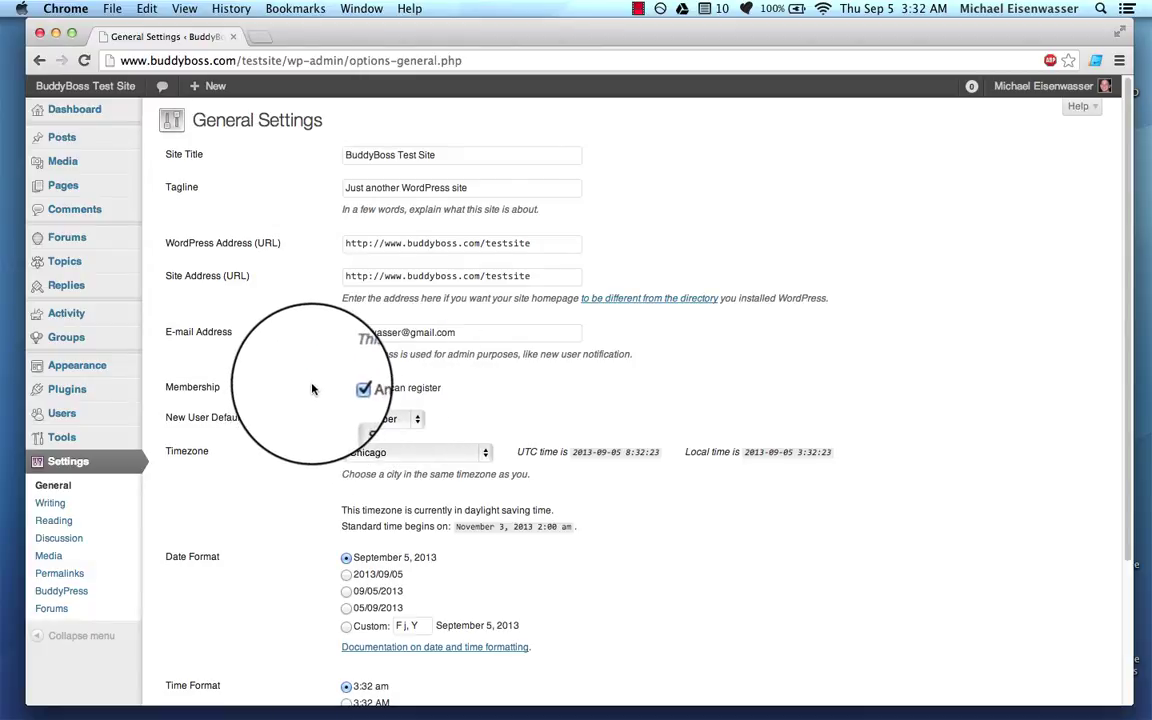
{"action": "scroll", "coordinate": [312, 395], "scroll_direction": "down", "scroll_amount": 4}
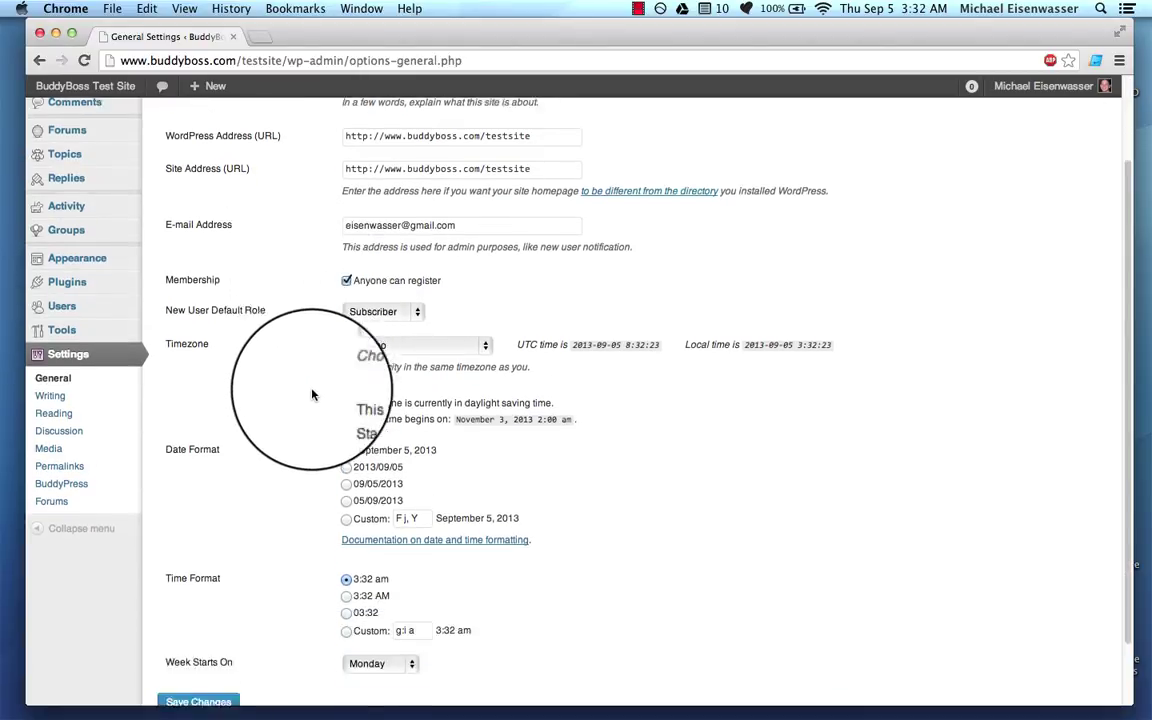
{"action": "scroll", "coordinate": [312, 395], "scroll_direction": "up", "scroll_amount": 5}
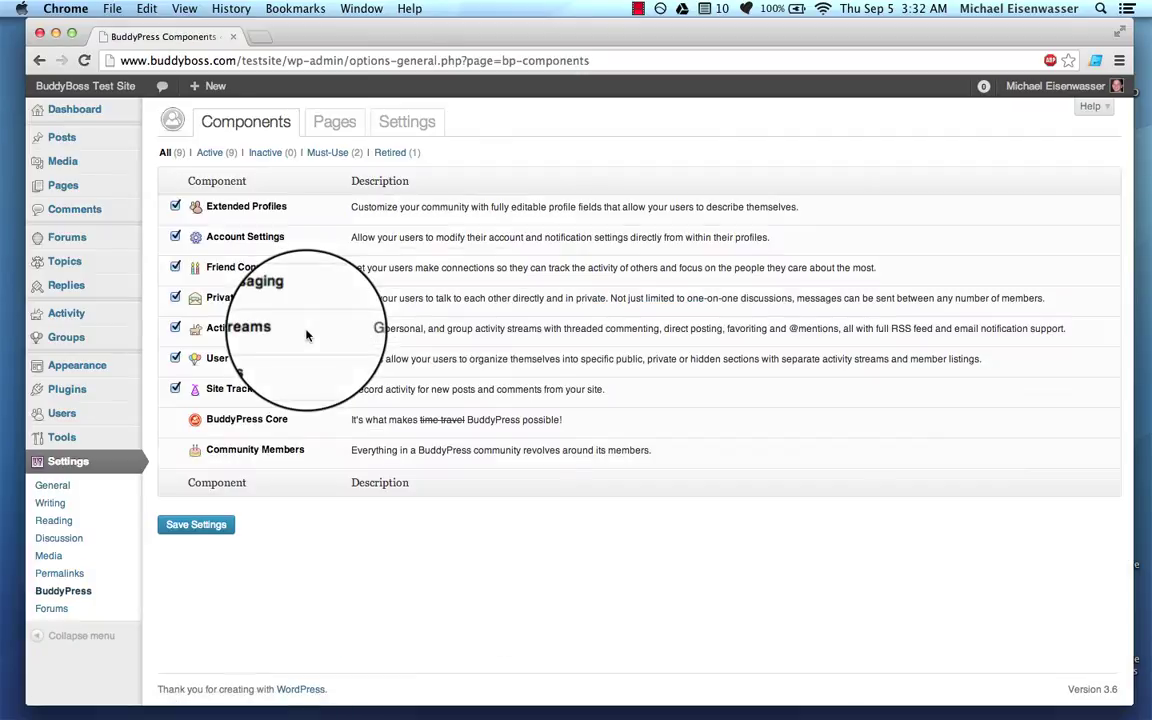
Step: Disable the toolbar for logged-out users in the BuddyPress settings and save the settings
{"action": "left_click", "coordinate": [395, 121]}
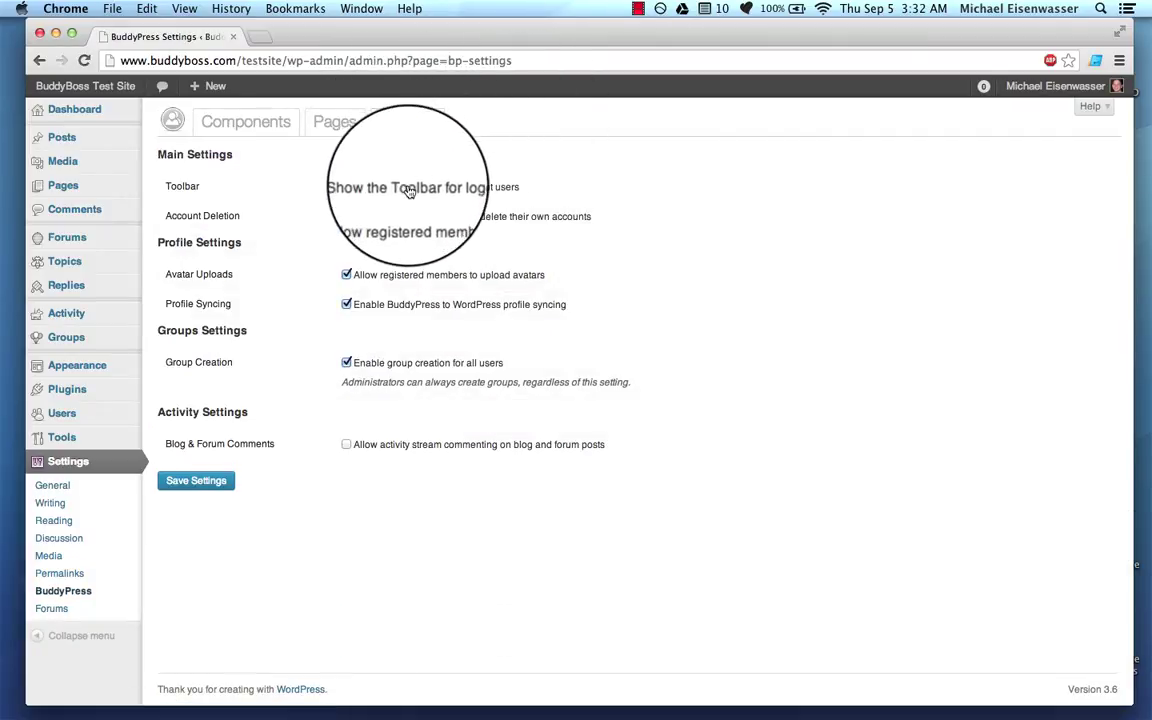
{"action": "key", "text": "ctrl+Right"}
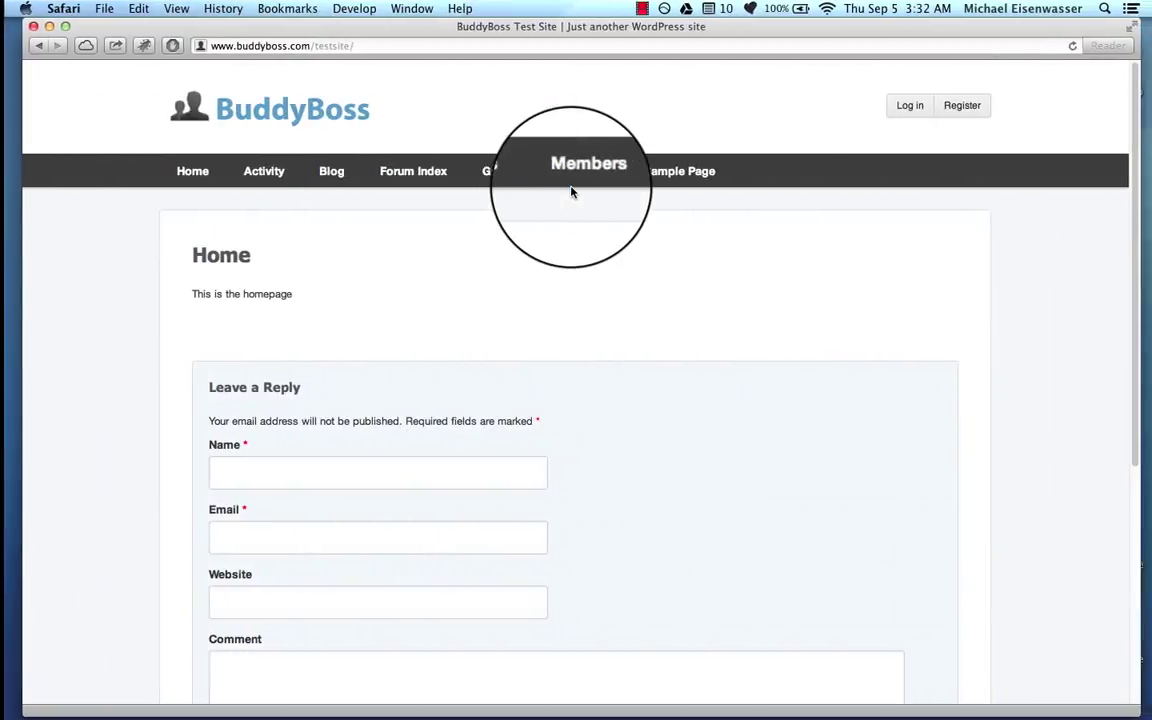
{"action": "key", "text": "ctrl+Left"}
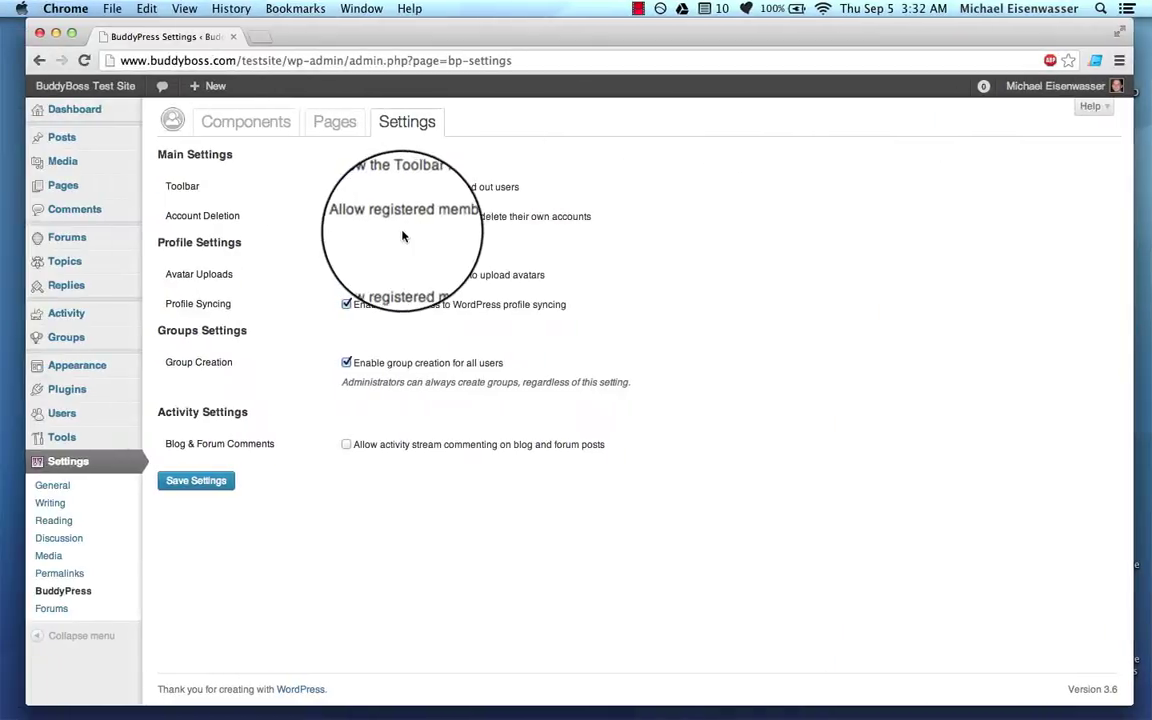
{"action": "left_click", "coordinate": [190, 481]}
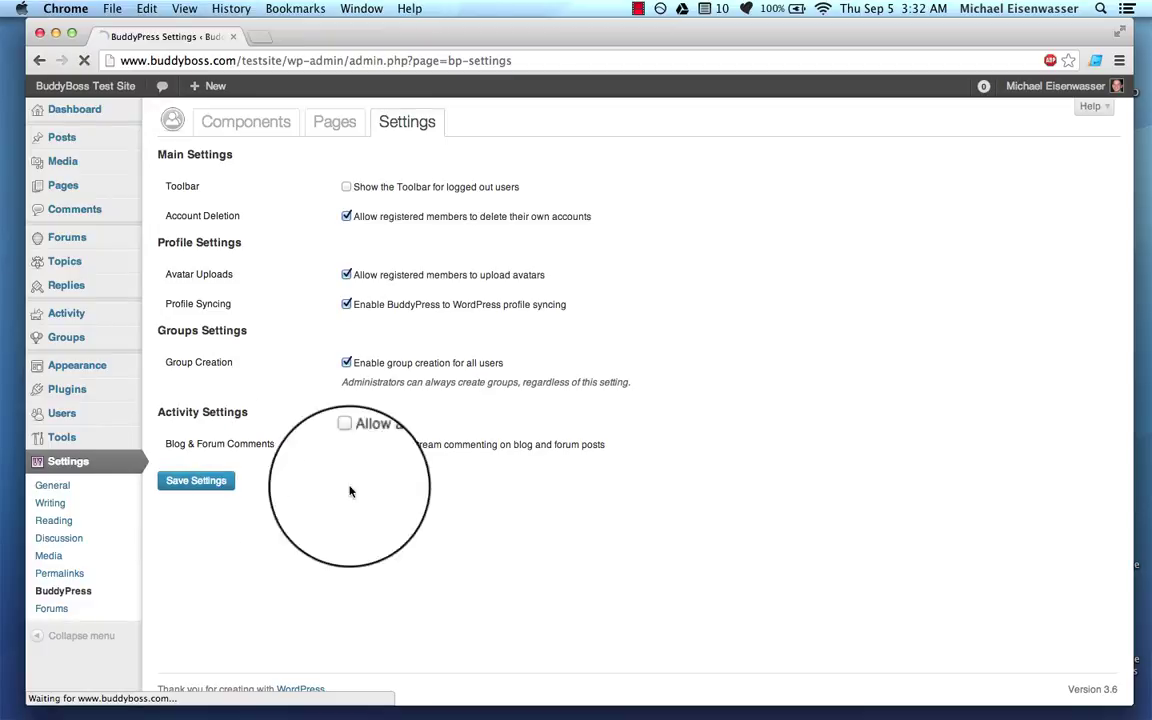
Step: Reload the logged-out home page in Safari to check its header, and return to the BuddyPress settings in Chrome
{"action": "key", "text": "ctrl+Right"}
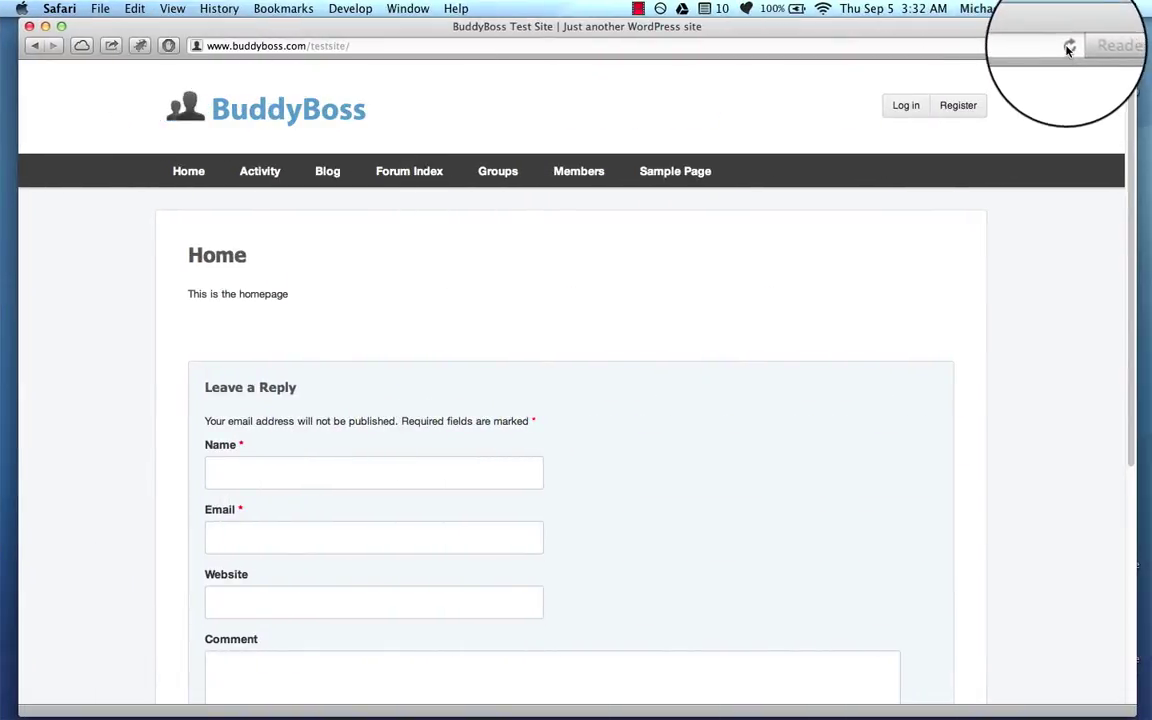
{"action": "left_click", "coordinate": [1068, 47]}
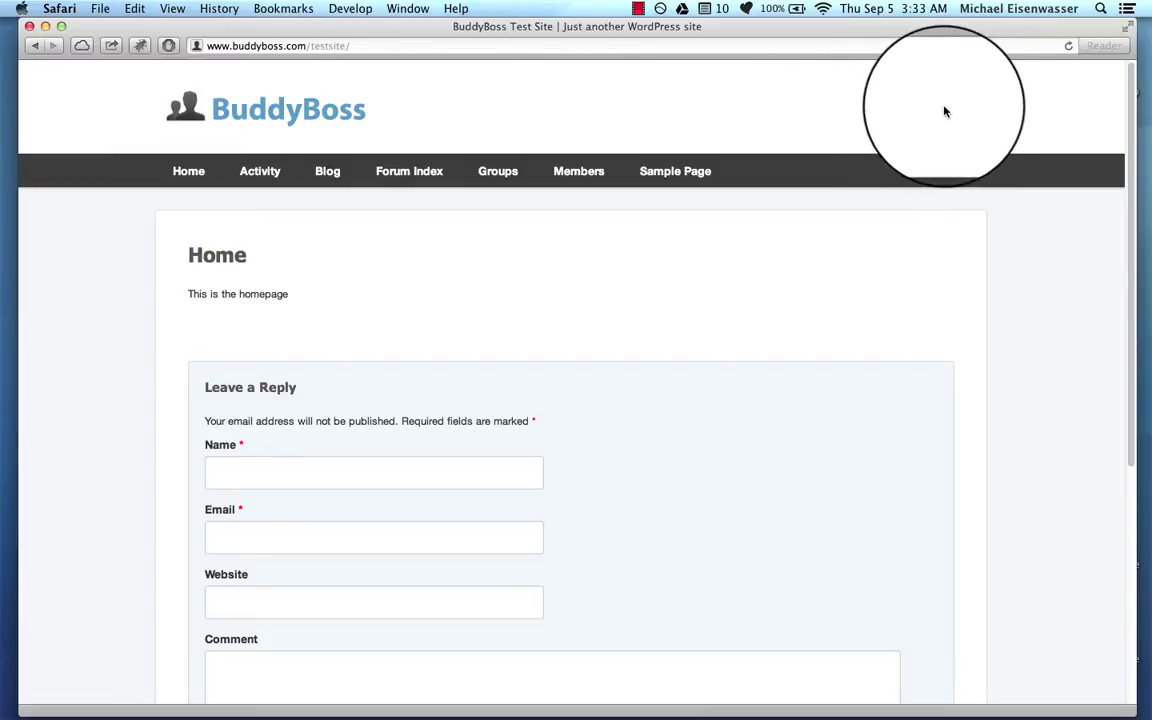
{"action": "key", "text": "ctrl+Left"}
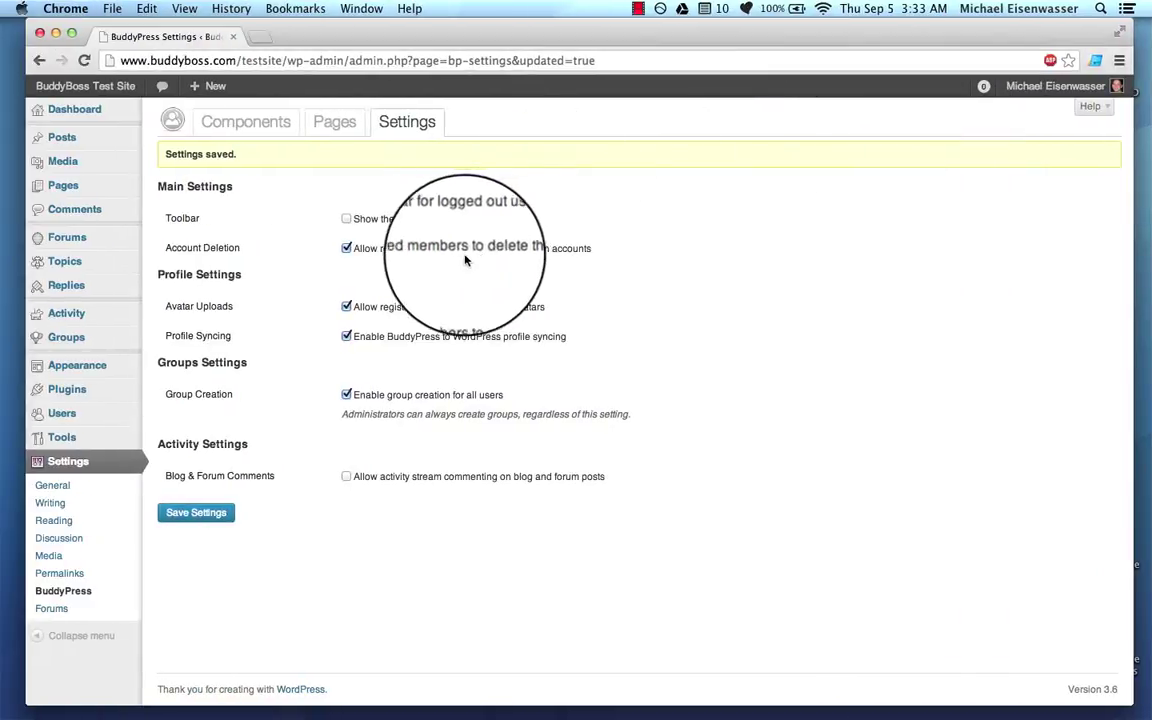
Step: Enable the toolbar for logged-out users, save the settings, and check the reloaded logged-out home page in Safari
{"action": "left_click", "coordinate": [346, 218]}
{"action": "left_click", "coordinate": [196, 512]}
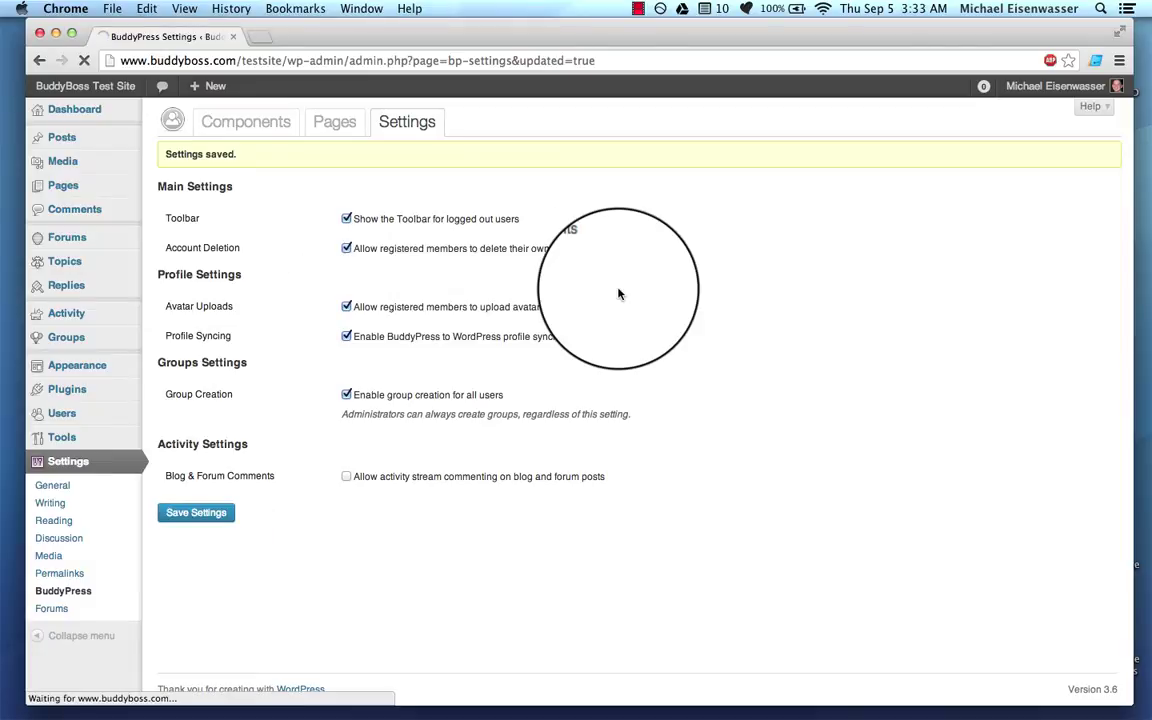
{"action": "key", "text": "ctrl+Right"}
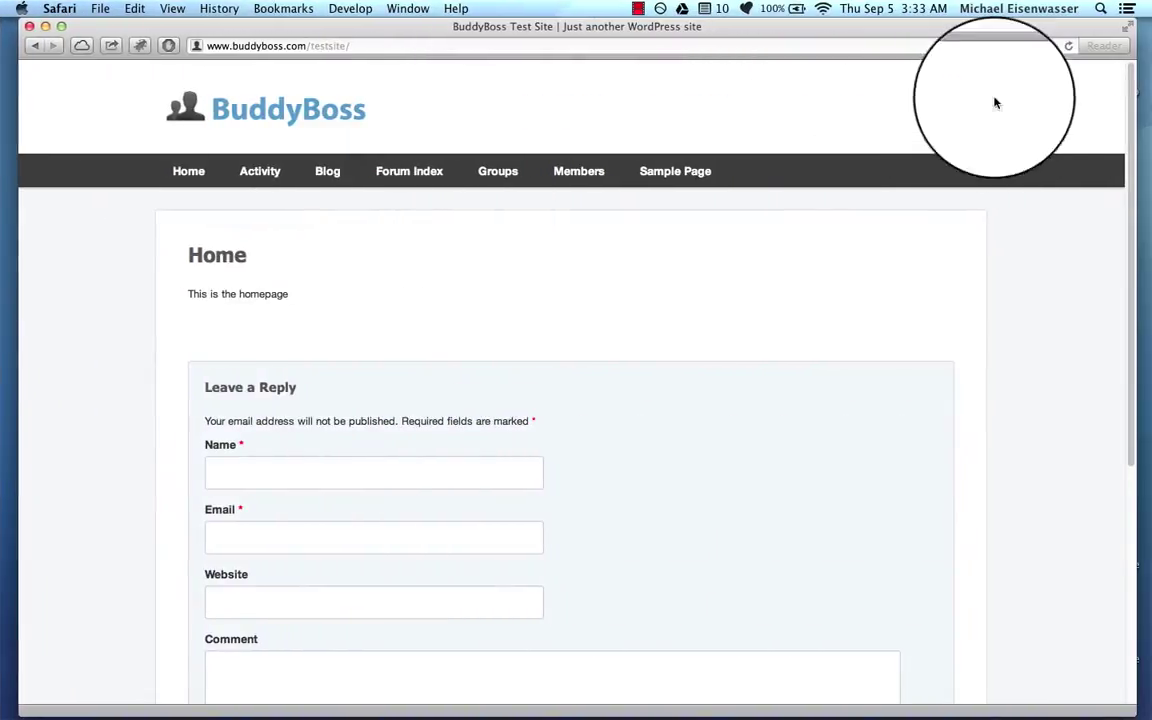
{"action": "key", "text": "super+r"}
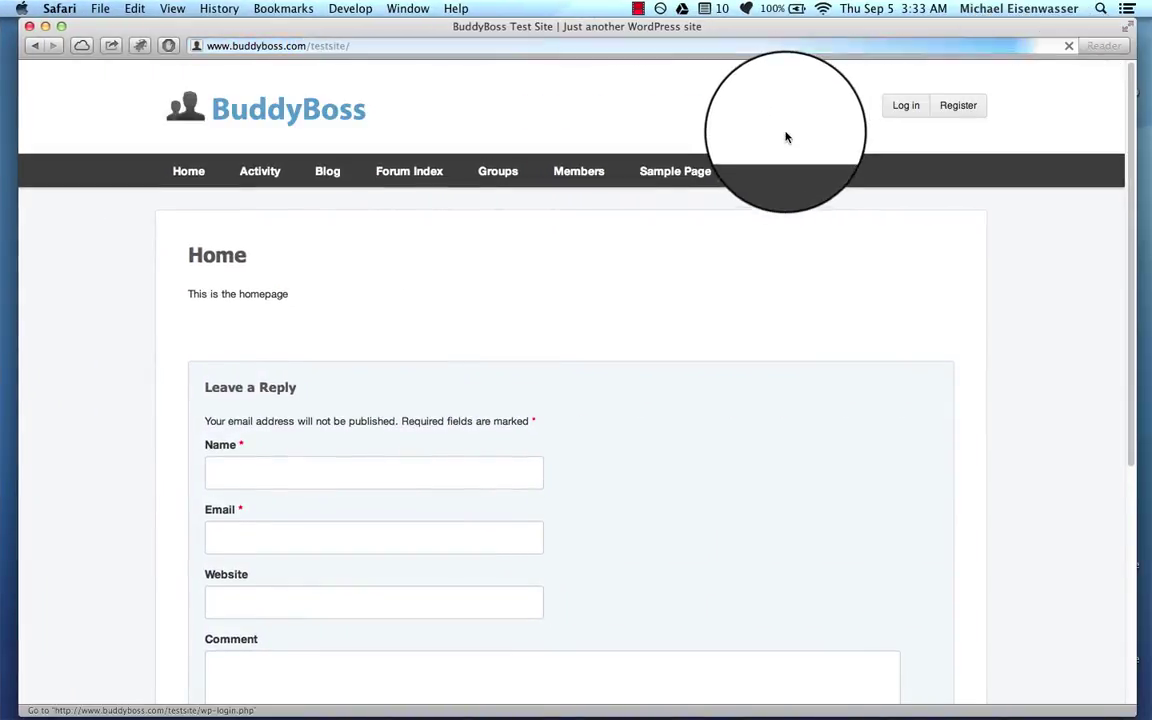
{"action": "key", "text": "ctrl+Left"}
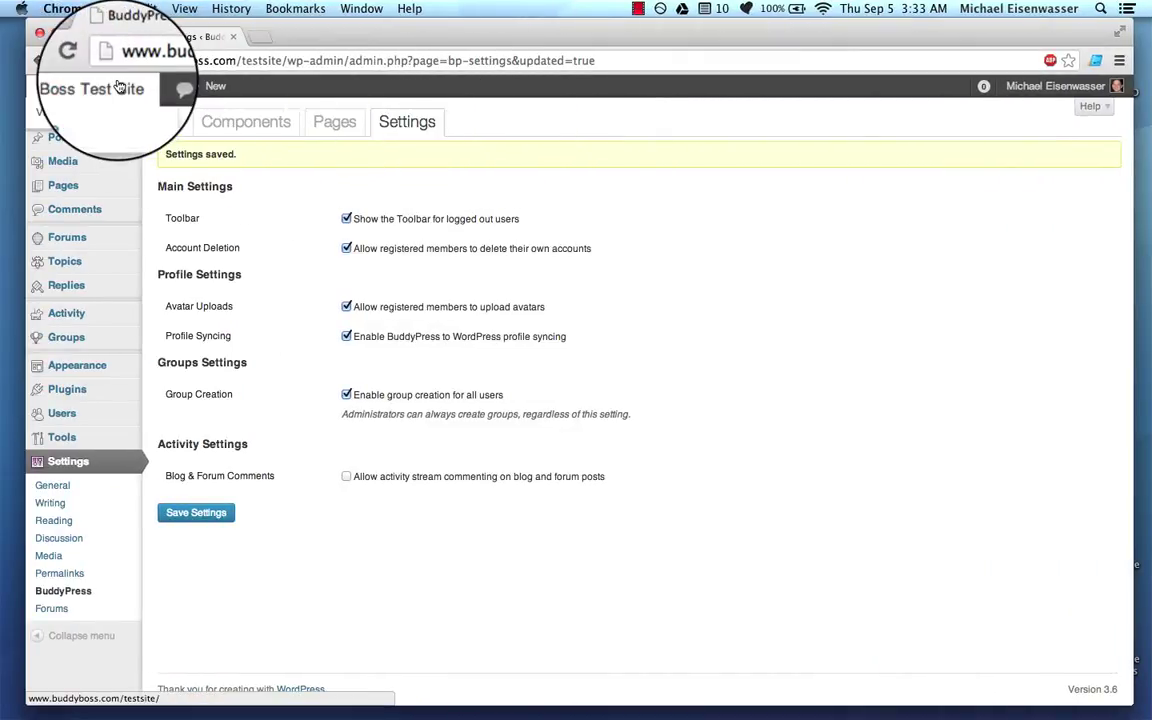
Step: View the site's home page, then reopen the dashboard and go to the BuddyBoss theme settings
{"action": "left_click", "coordinate": [95, 112]}
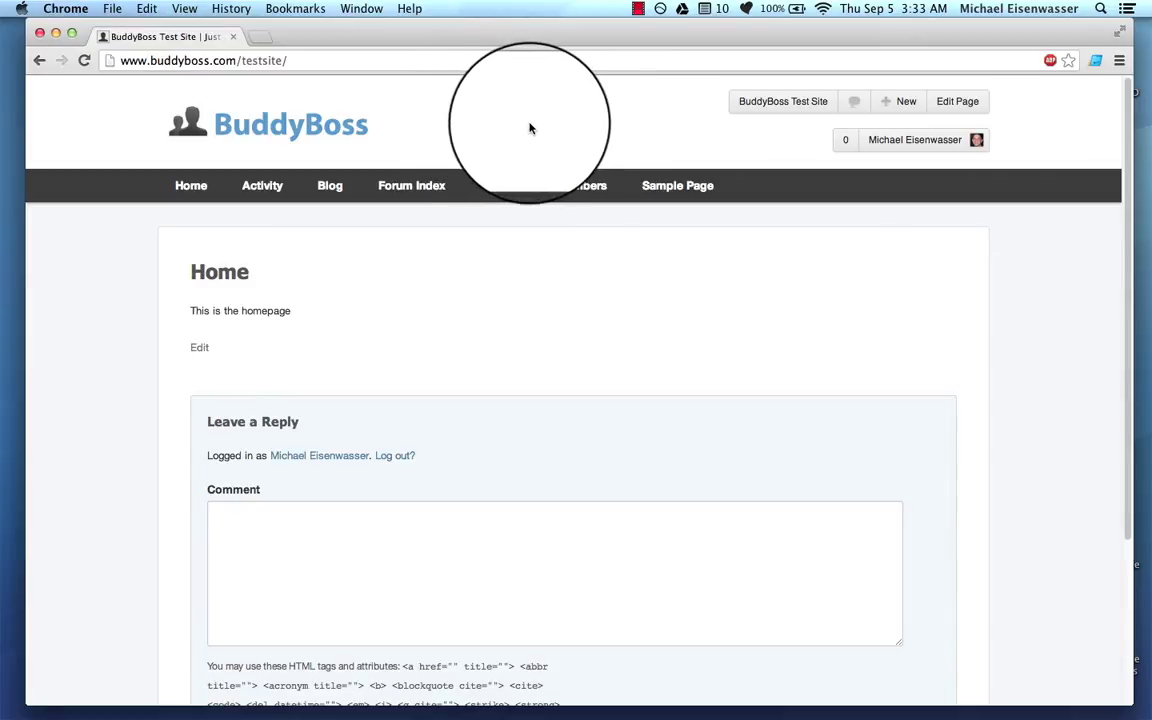
{"action": "mouse_move", "coordinate": [810, 108]}
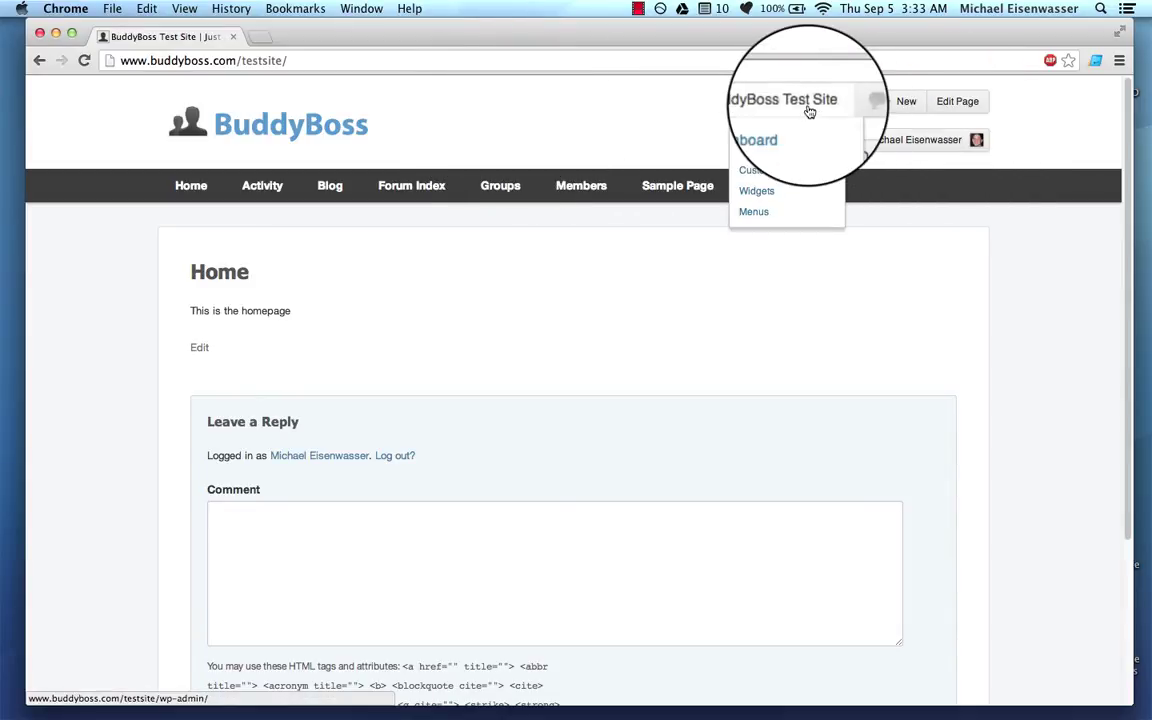
{"action": "left_click", "coordinate": [800, 131]}
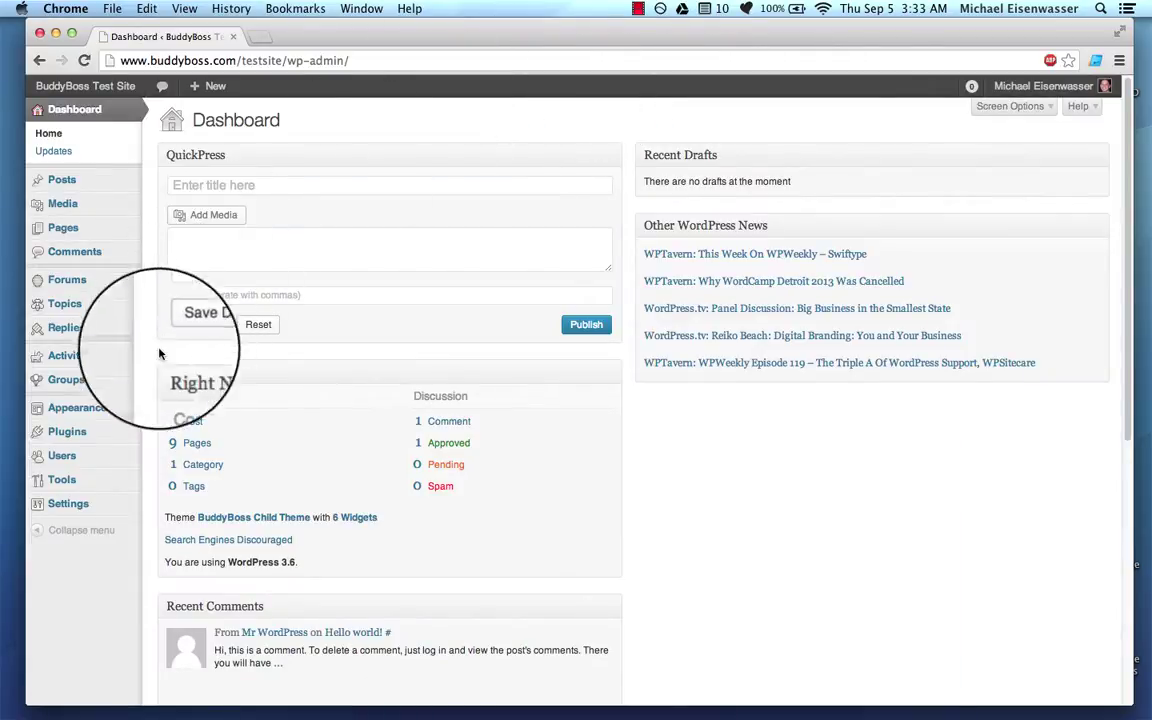
{"action": "mouse_move", "coordinate": [123, 422]}
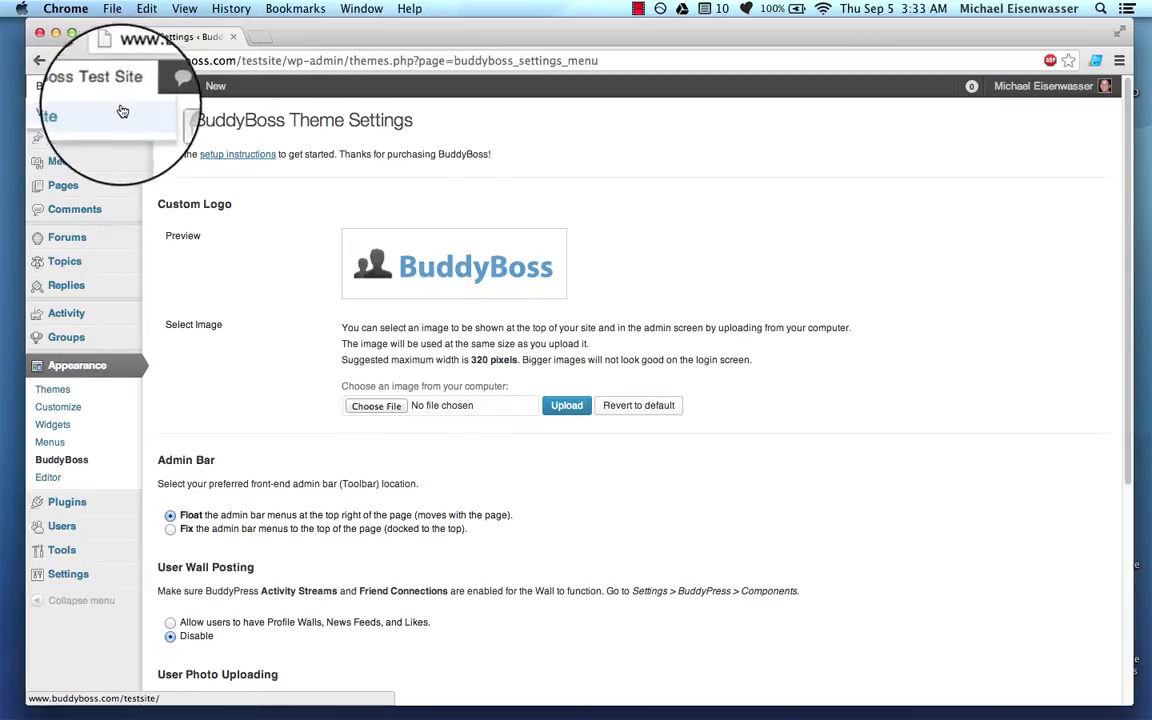
Step: Open the site's home page in a new Chrome tab and compare its logo with Safari's login page
{"action": "left_click", "coordinate": [110, 108], "text": "super"}
{"action": "left_click", "coordinate": [336, 40]}
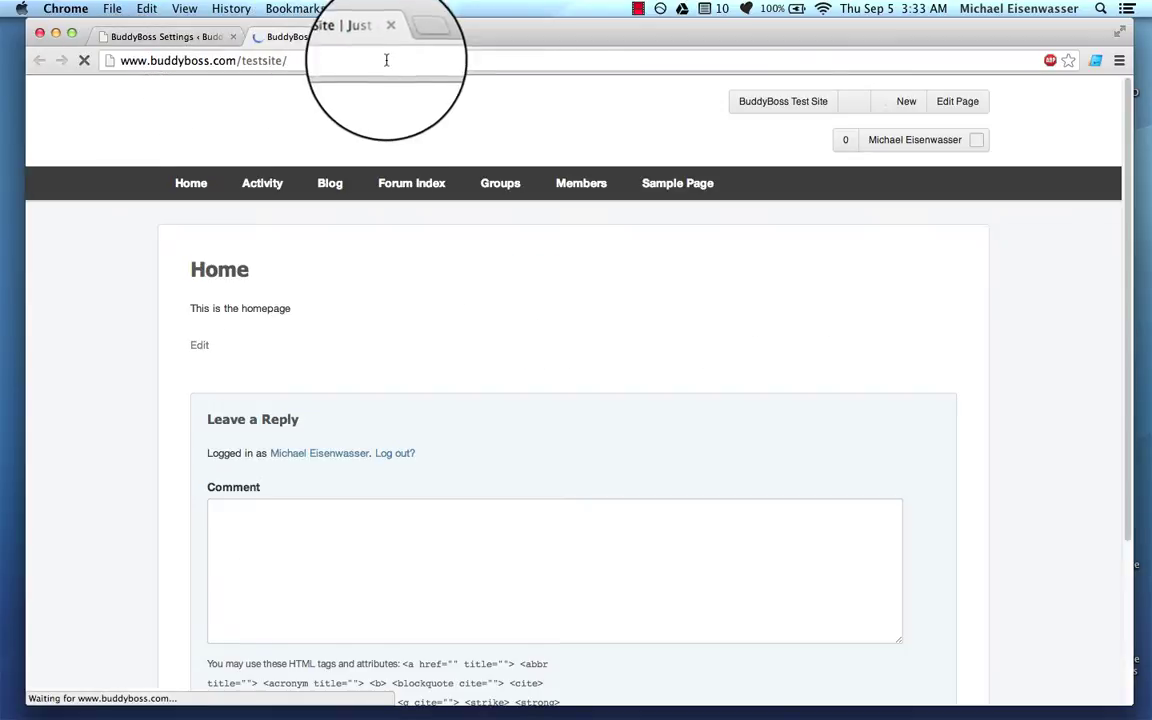
{"action": "key", "text": "ctrl+Right"}
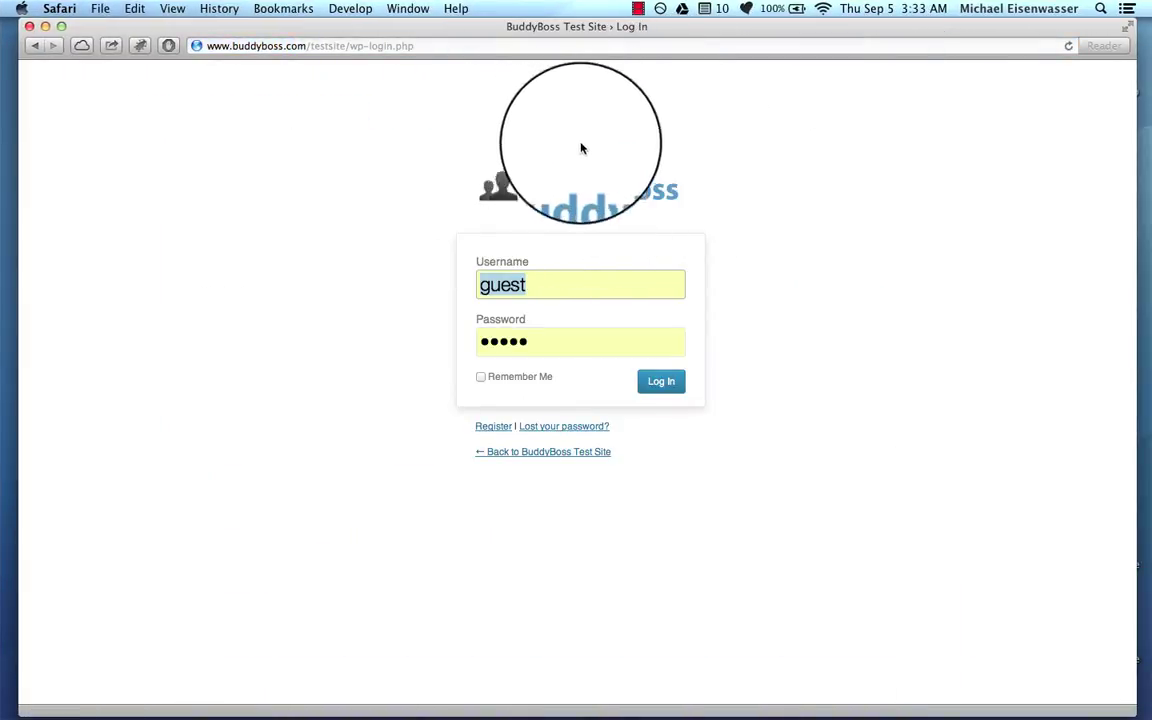
{"action": "key", "text": "ctrl+Left"}
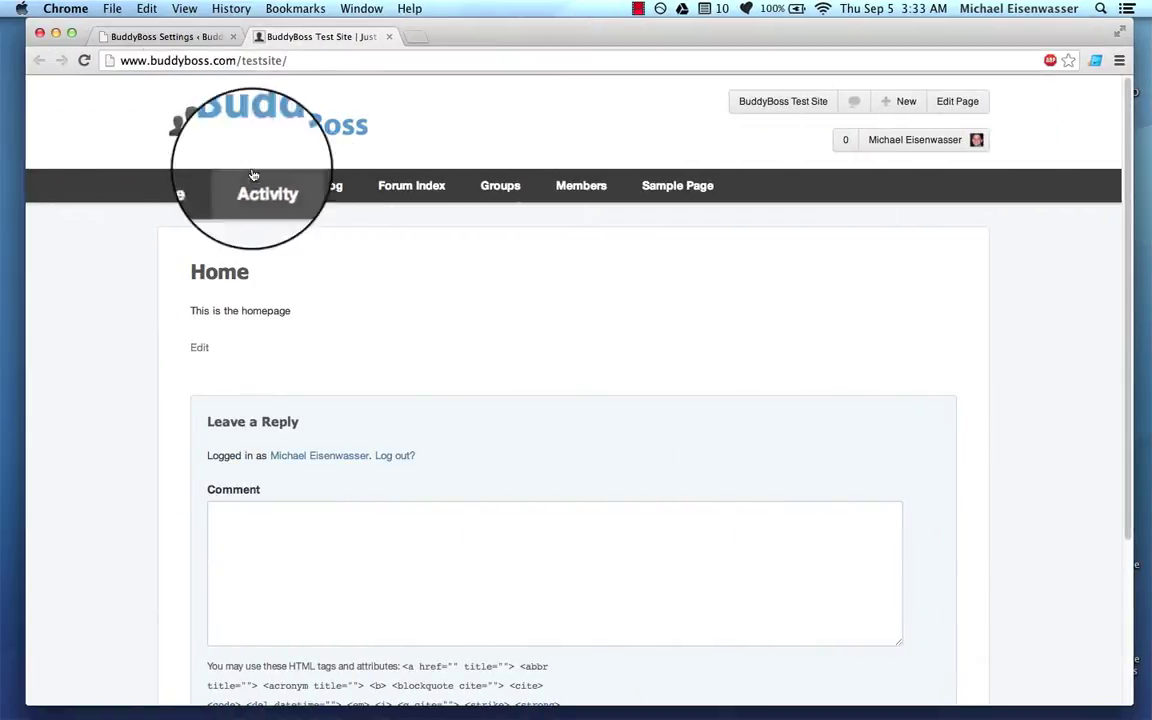
Step: Examine the custom logo in the theme settings against the site header and the Safari login page, ending on the theme settings
{"action": "left_click", "coordinate": [165, 38]}
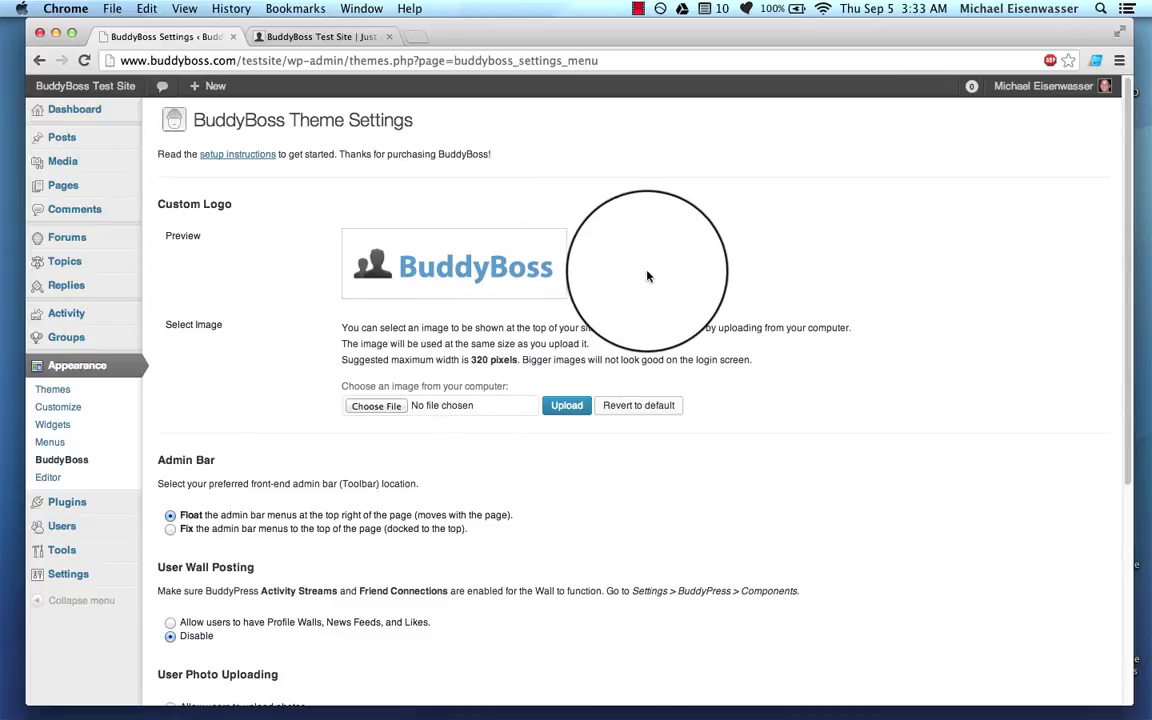
{"action": "left_click", "coordinate": [340, 36]}
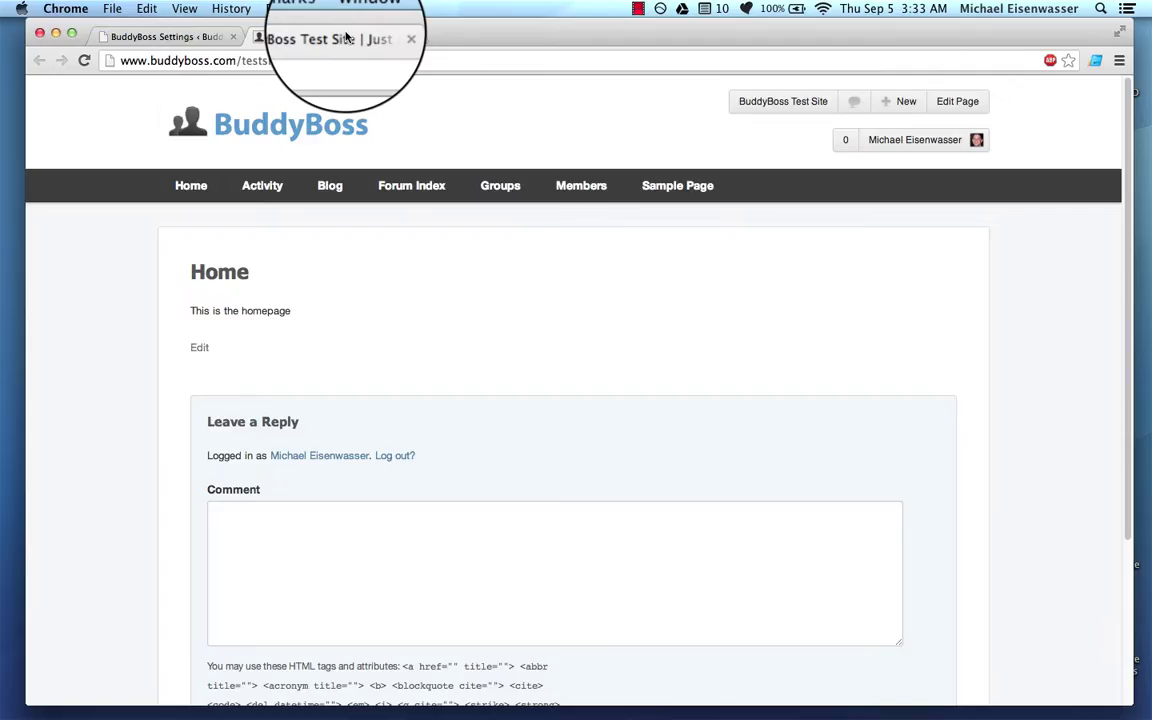
{"action": "key", "text": "ctrl+Right"}
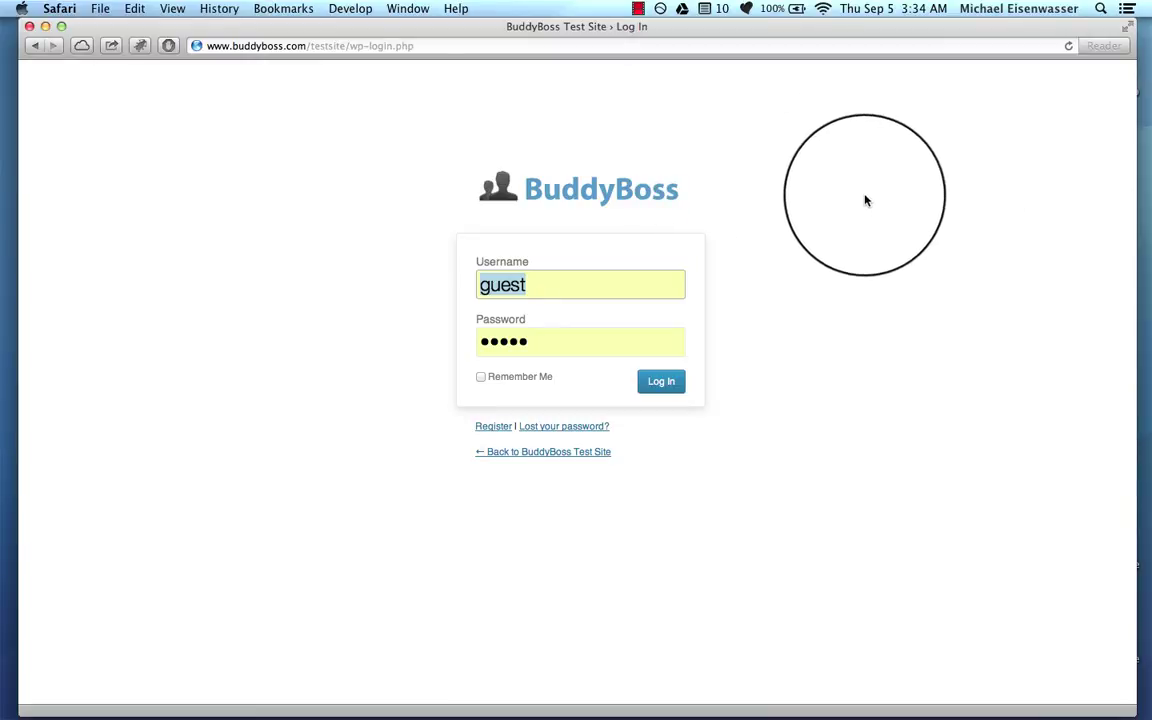
{"action": "left_click", "coordinate": [854, 206]}
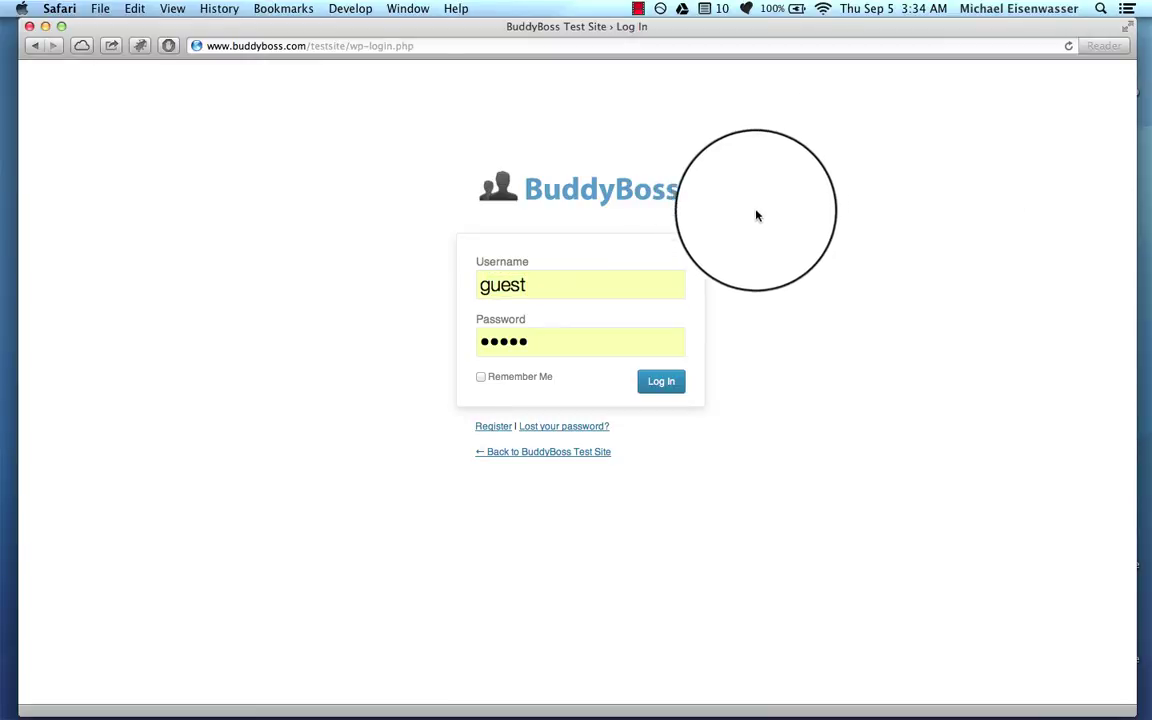
{"action": "key", "text": "ctrl+Left"}
{"action": "left_click", "coordinate": [195, 37]}
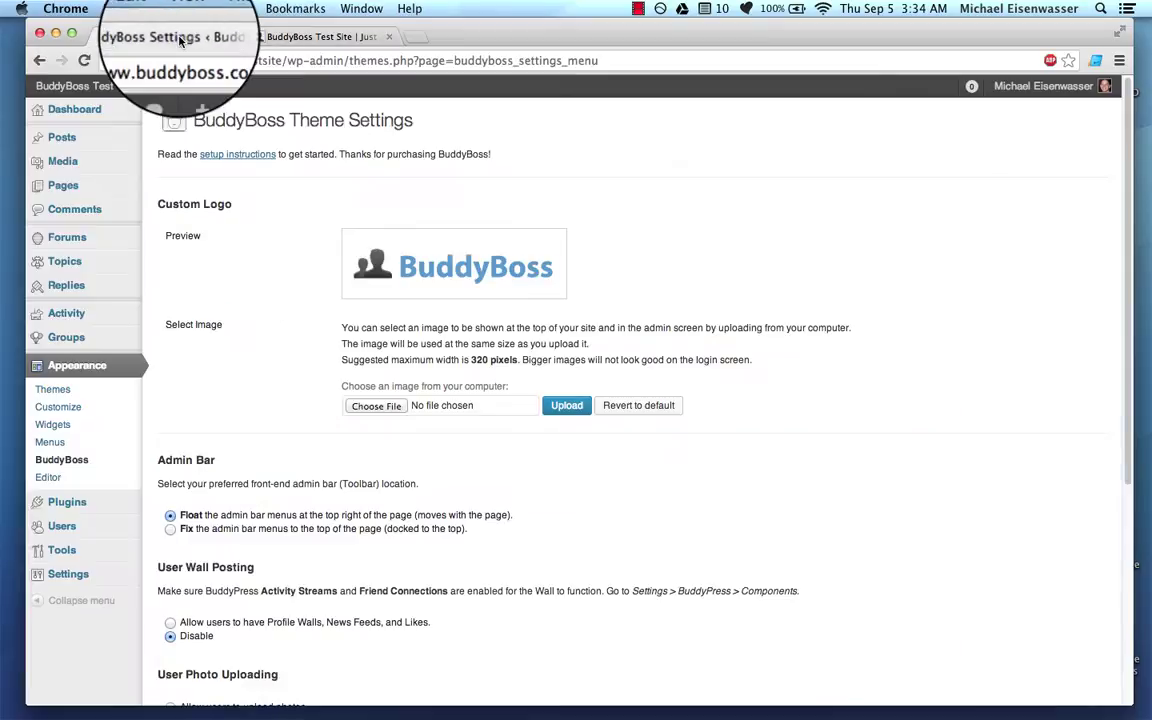
Step: Upload cusom_logo.png from the Desktop as the theme's custom logo
{"action": "left_click", "coordinate": [374, 405]}
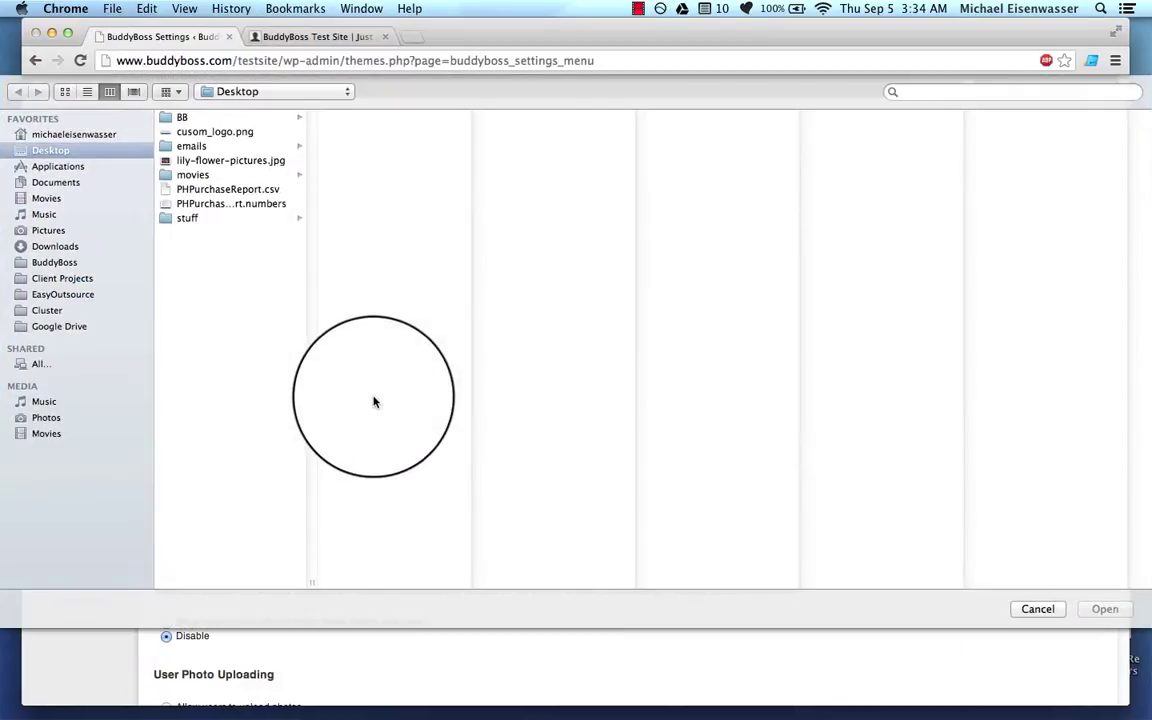
{"action": "left_click", "coordinate": [215, 131]}
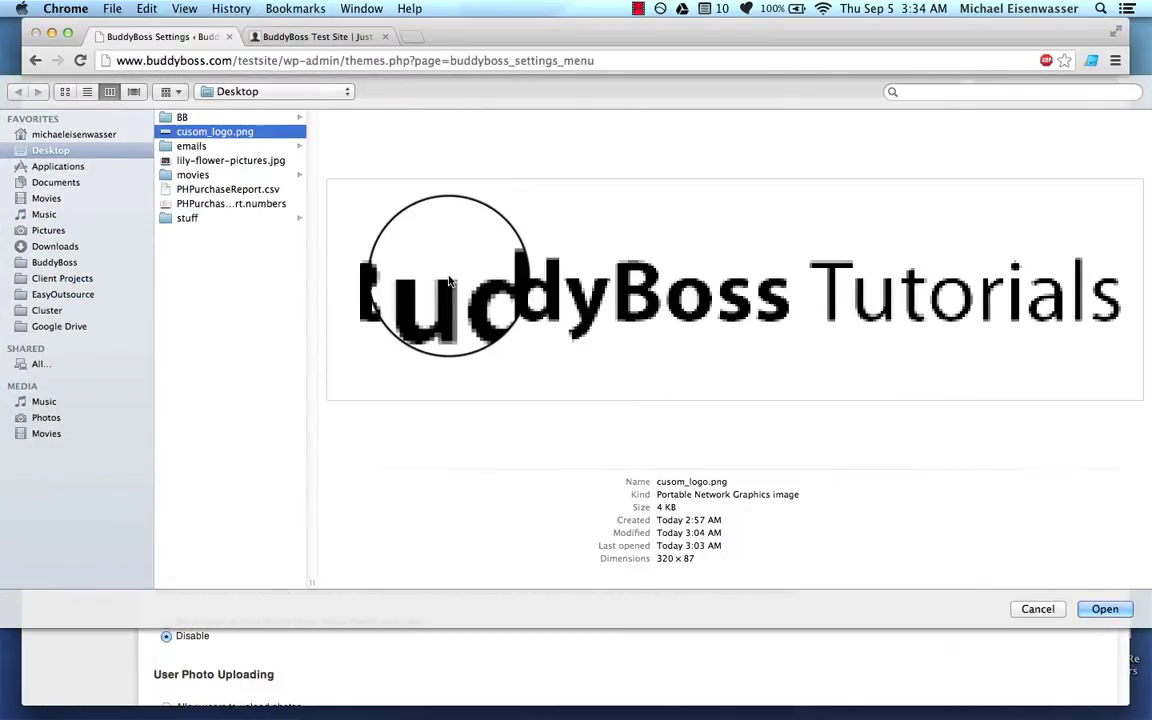
{"action": "key", "text": "Return"}
{"action": "left_click", "coordinate": [570, 410]}
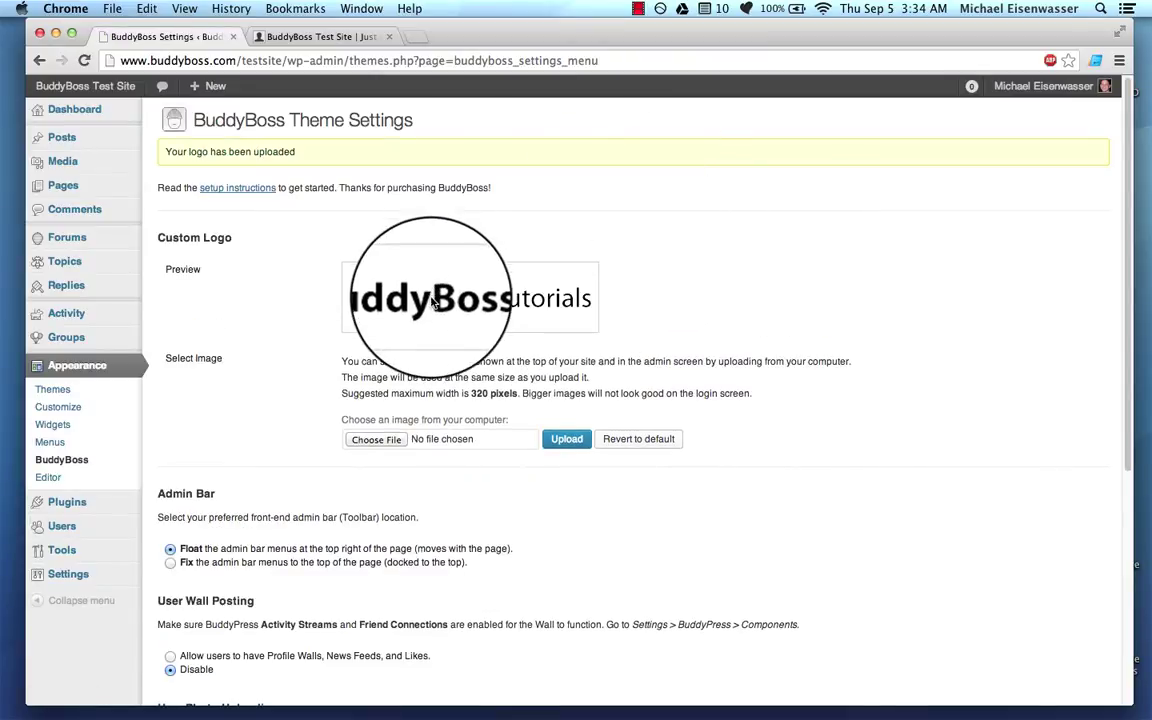
Step: Check the new logo on the reloaded site home page and on Safari's login page, then return to Chrome
{"action": "left_click", "coordinate": [324, 36]}
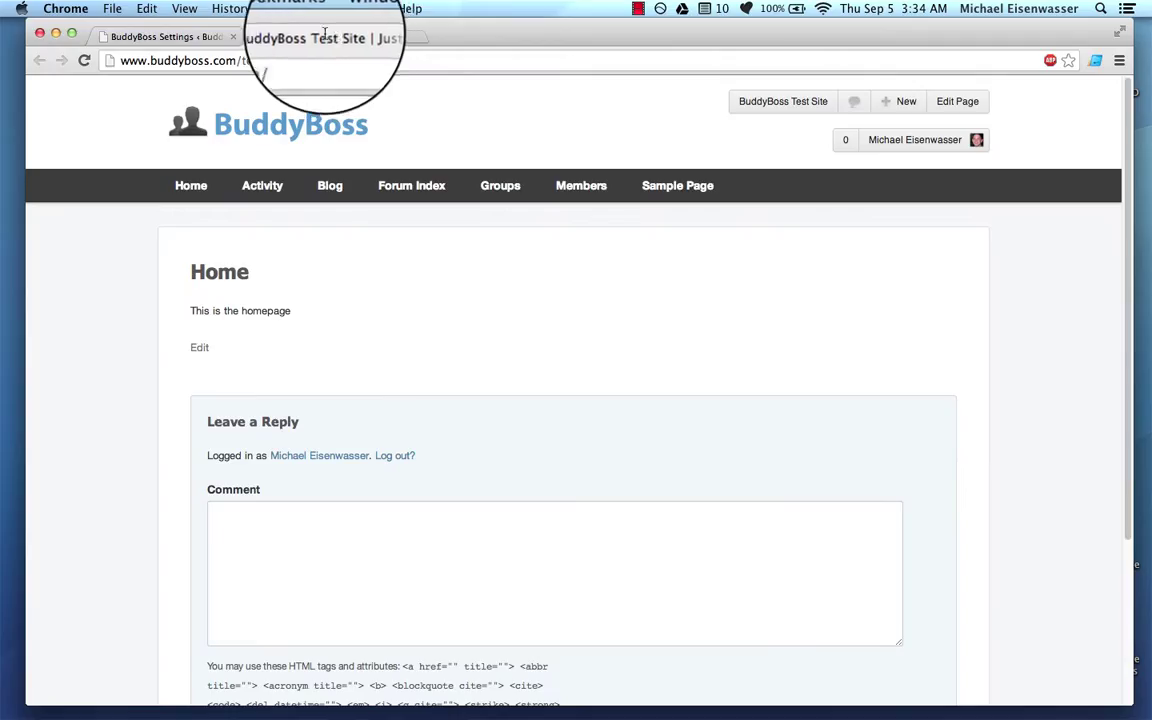
{"action": "left_click", "coordinate": [84, 60]}
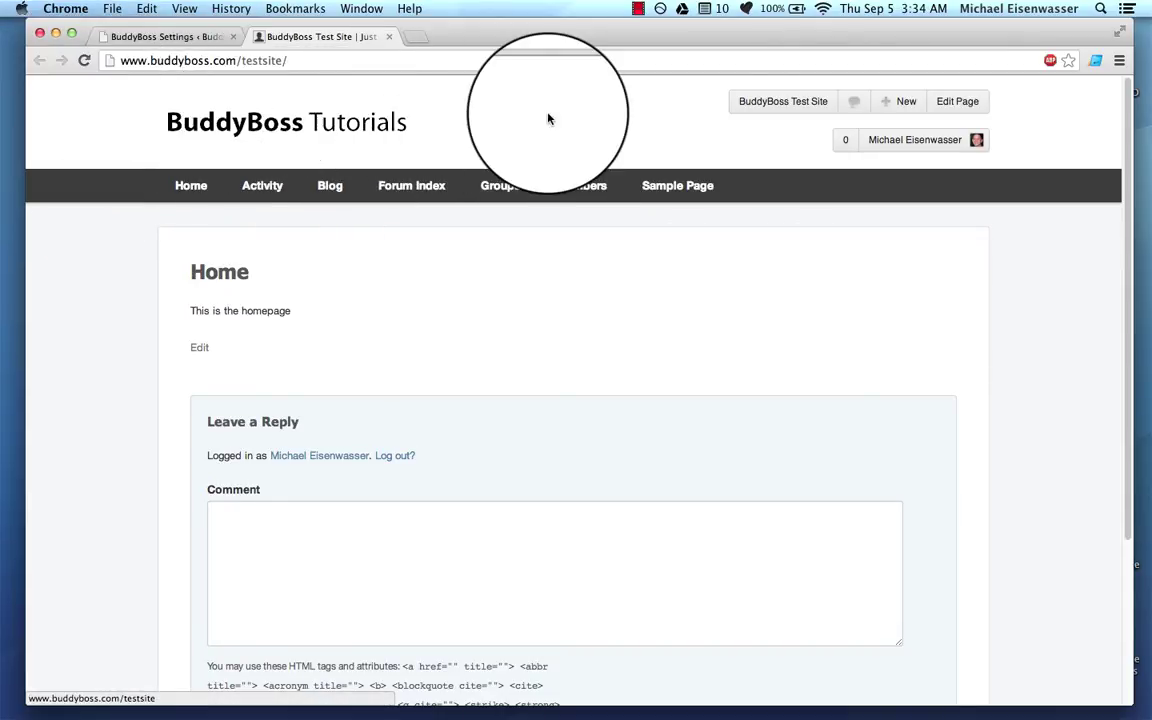
{"action": "key", "text": "ctrl+Right"}
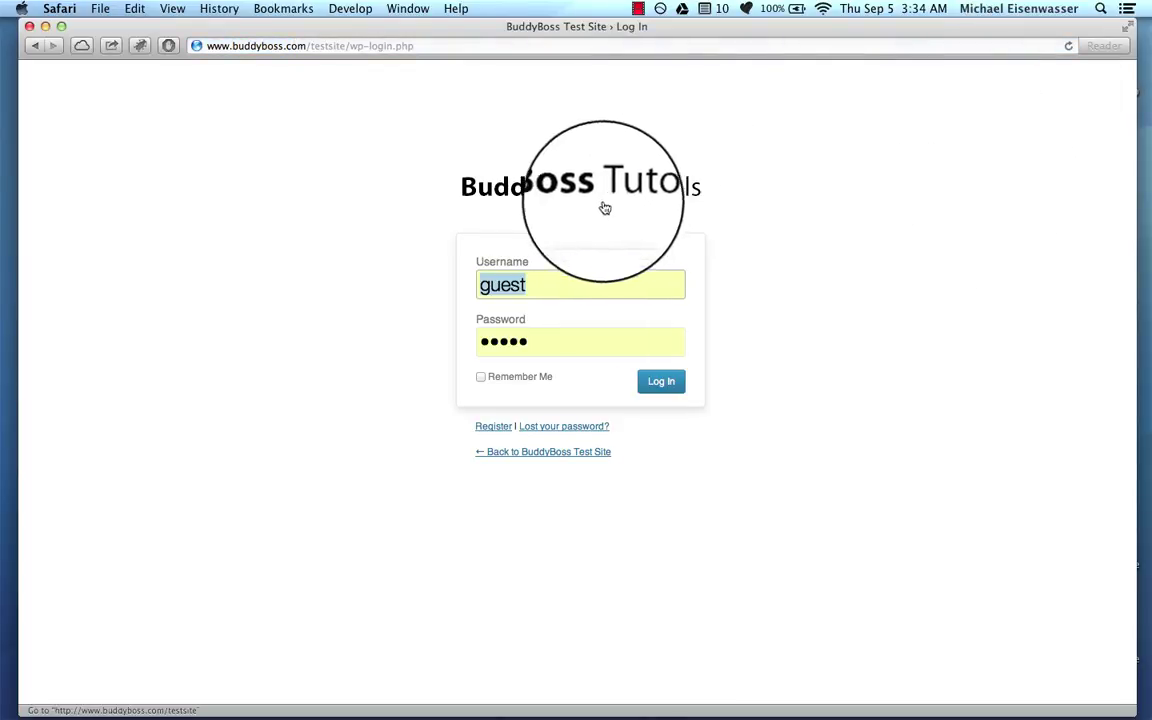
{"action": "key", "text": "ctrl+Left"}
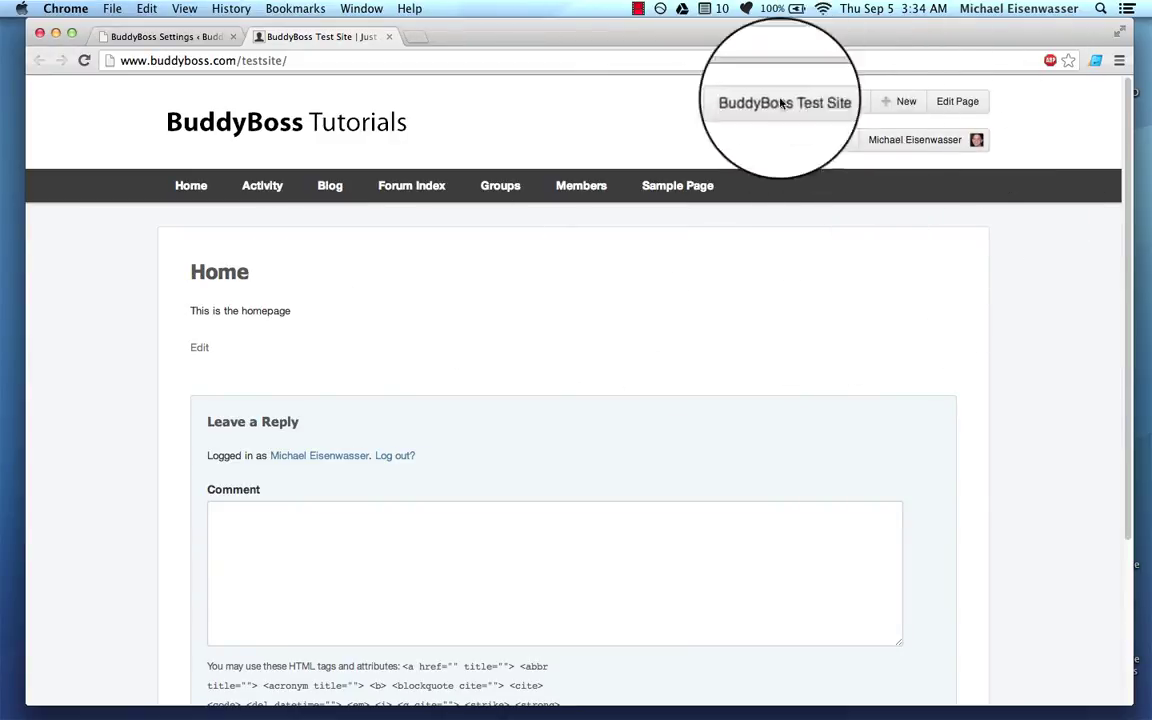
Step: Compare the dashboard's admin bar with the floating admin bar menus on the site's home page, including while the page moves
{"action": "left_click", "coordinate": [185, 36]}
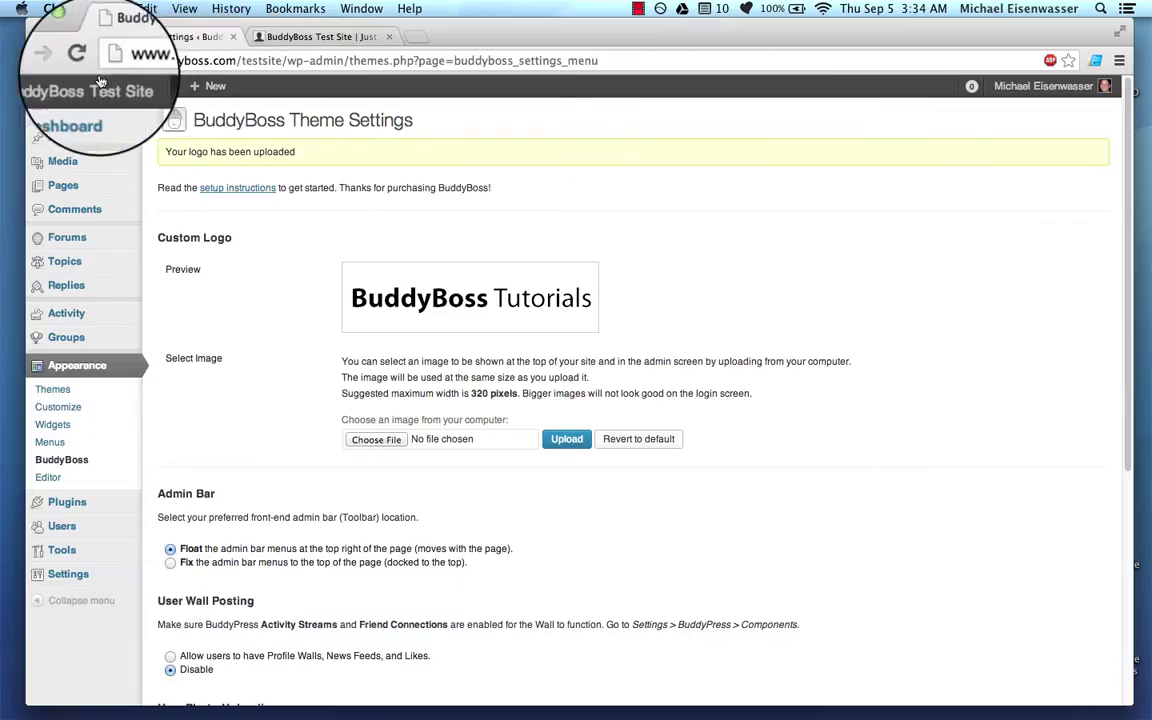
{"action": "mouse_move", "coordinate": [1016, 92]}
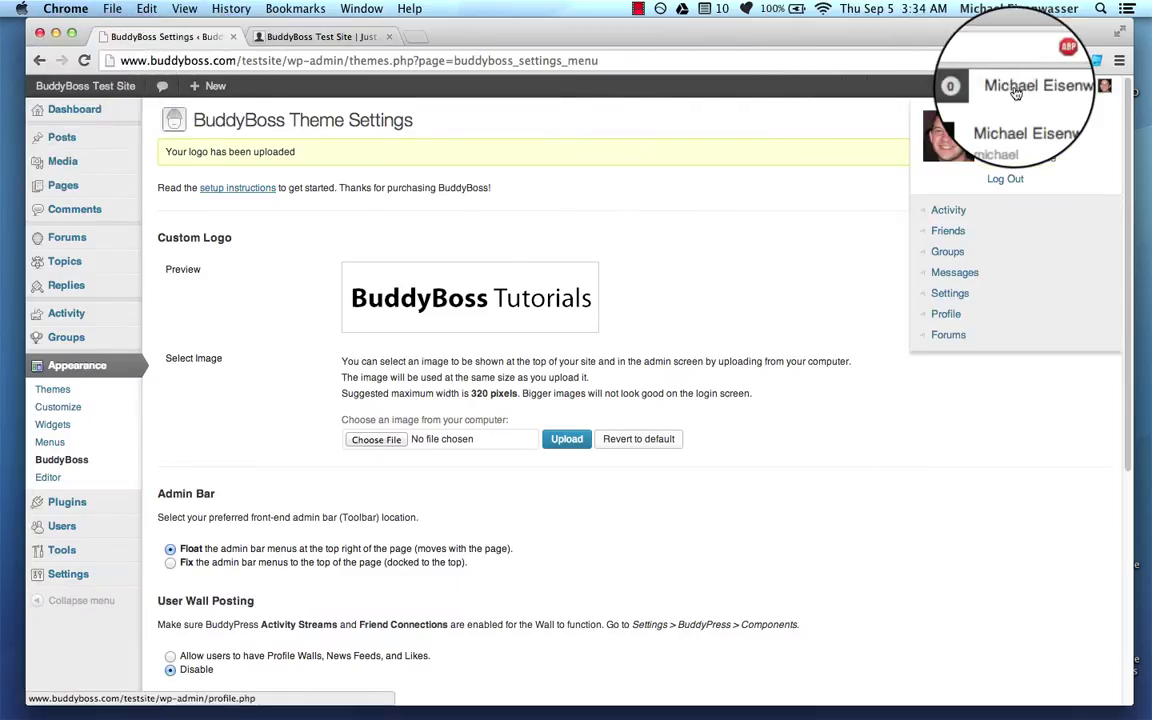
{"action": "left_click", "coordinate": [320, 37]}
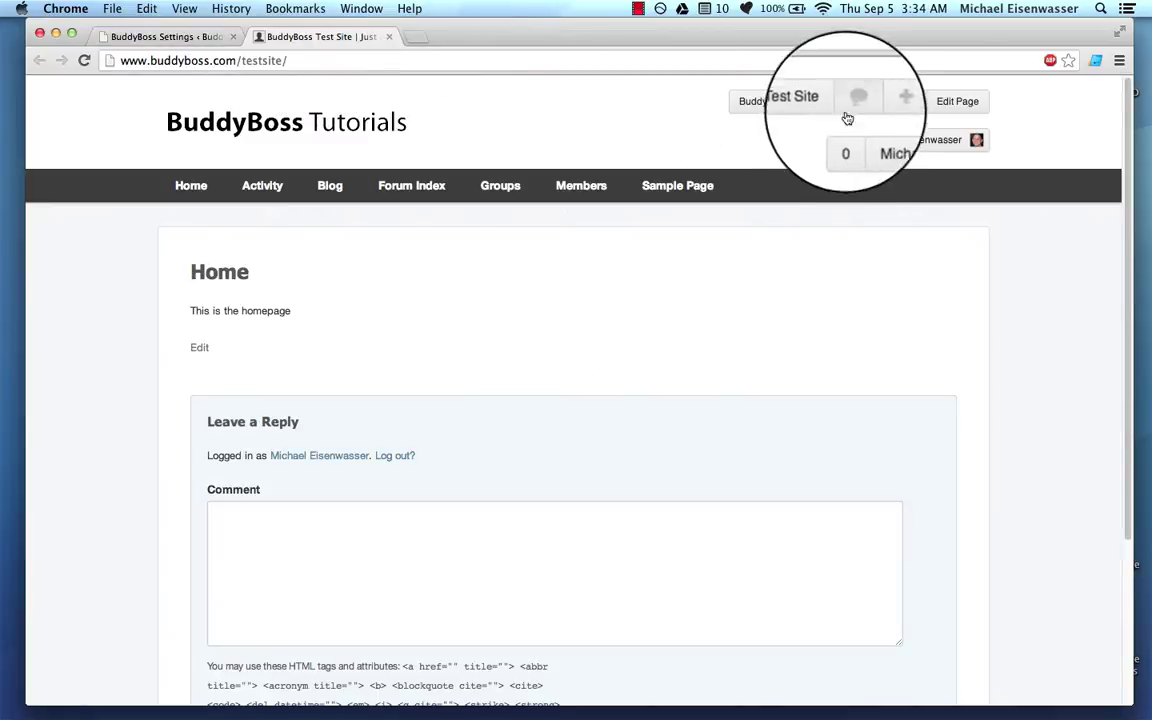
{"action": "scroll", "coordinate": [798, 145], "scroll_direction": "down", "scroll_amount": 4}
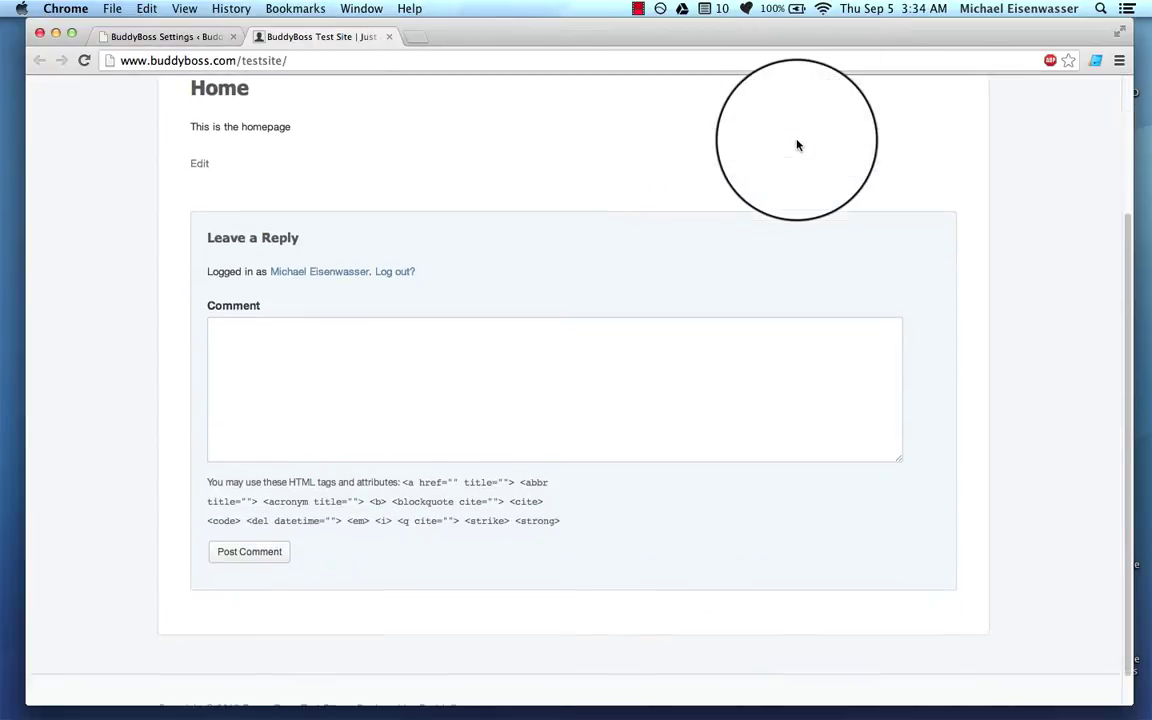
{"action": "scroll", "coordinate": [798, 145], "scroll_direction": "up", "scroll_amount": 4}
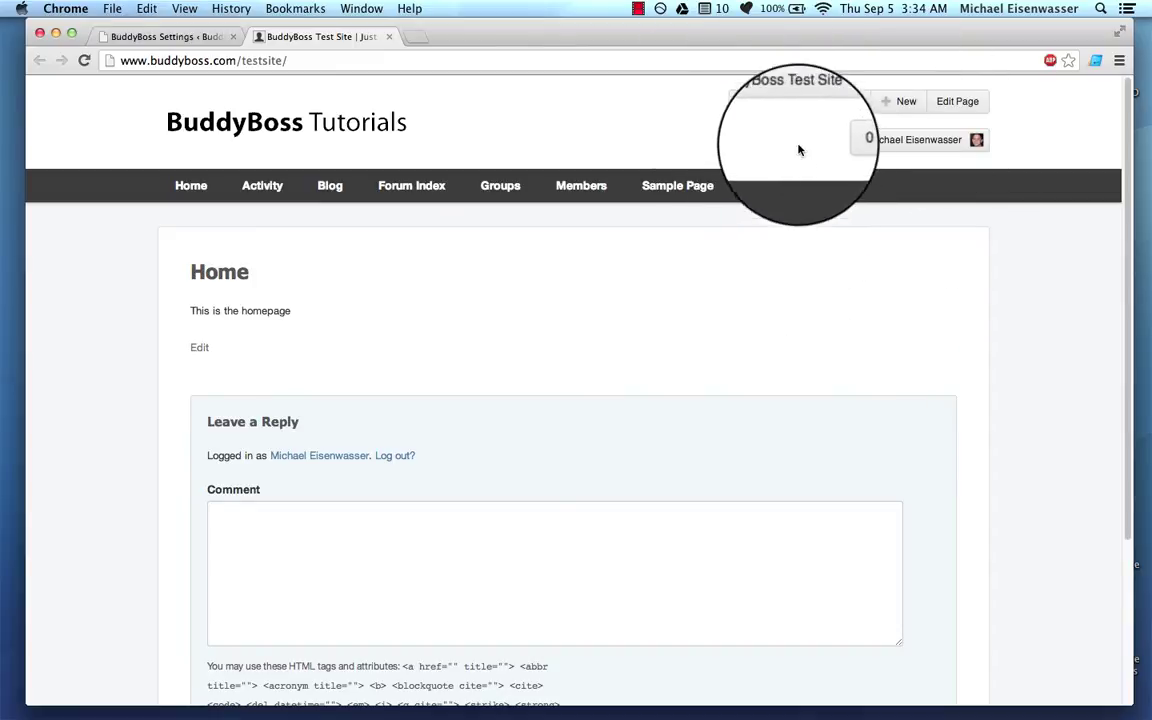
{"action": "scroll", "coordinate": [895, 335], "scroll_direction": "down", "scroll_amount": 5}
{"action": "scroll", "coordinate": [895, 320], "scroll_direction": "up", "scroll_amount": 5}
{"action": "mouse_move", "coordinate": [898, 141]}
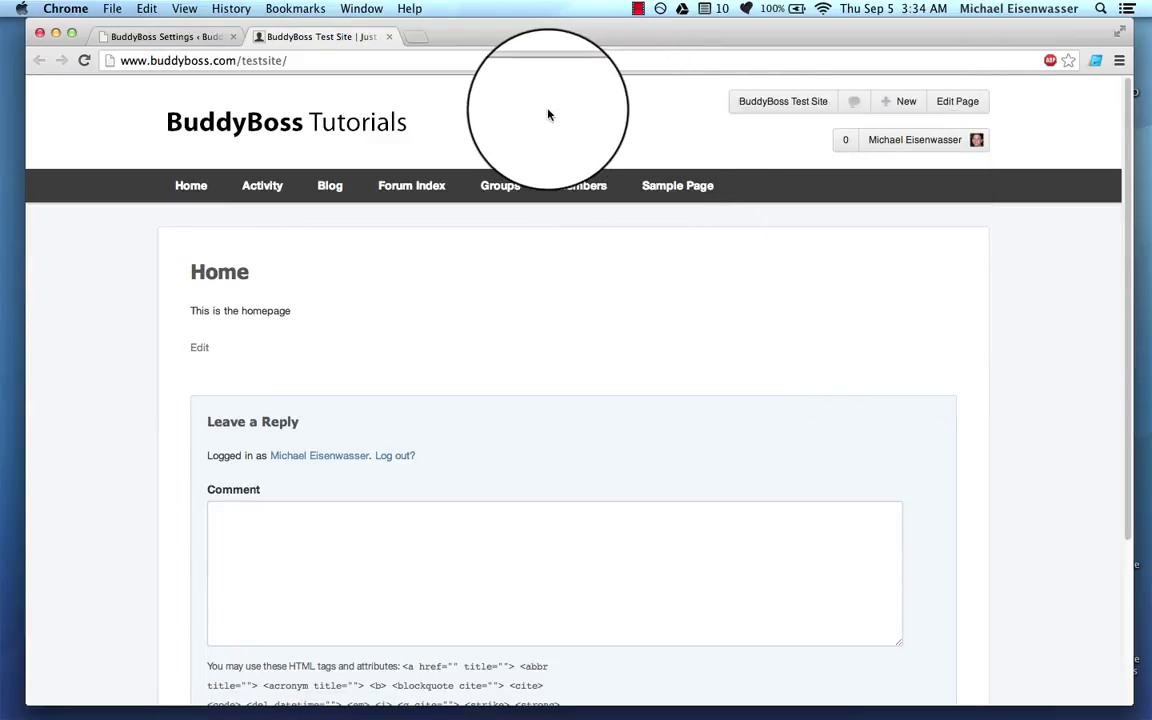
Step: Fix the admin bar menus to the top of the page in the theme settings and save the configuration
{"action": "left_click", "coordinate": [198, 36]}
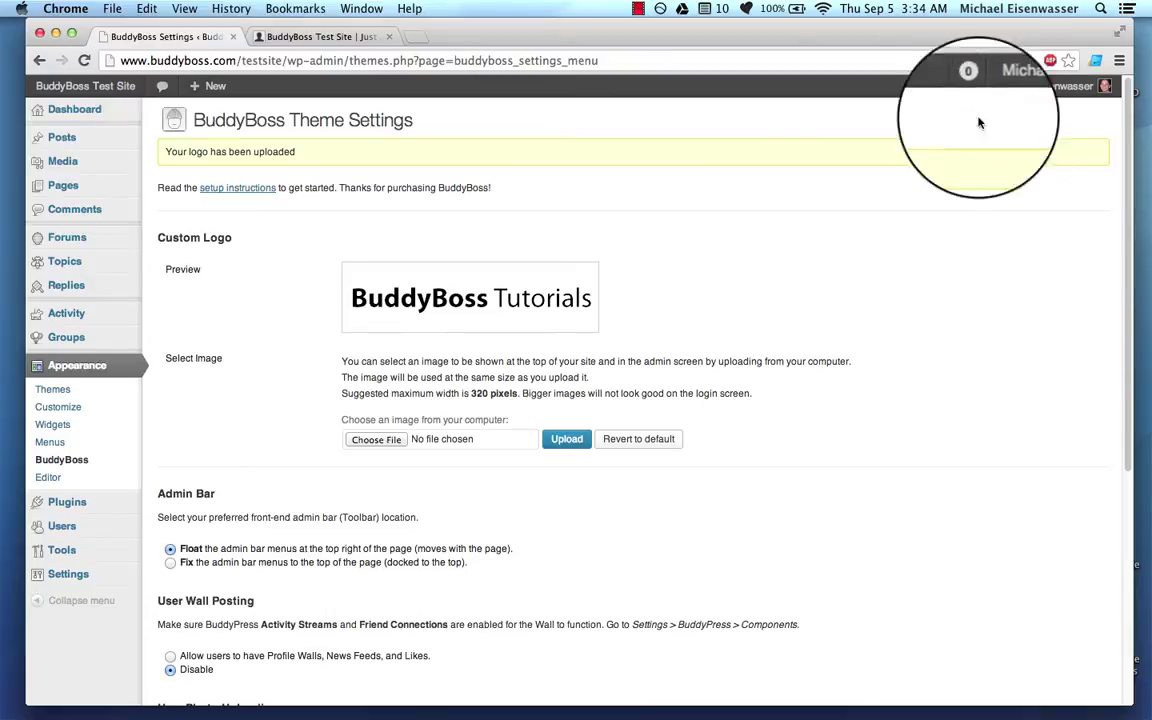
{"action": "scroll", "coordinate": [836, 208], "scroll_direction": "down", "scroll_amount": 5}
{"action": "scroll", "coordinate": [836, 207], "scroll_direction": "up", "scroll_amount": 5}
{"action": "scroll", "coordinate": [837, 209], "scroll_direction": "down", "scroll_amount": 4}
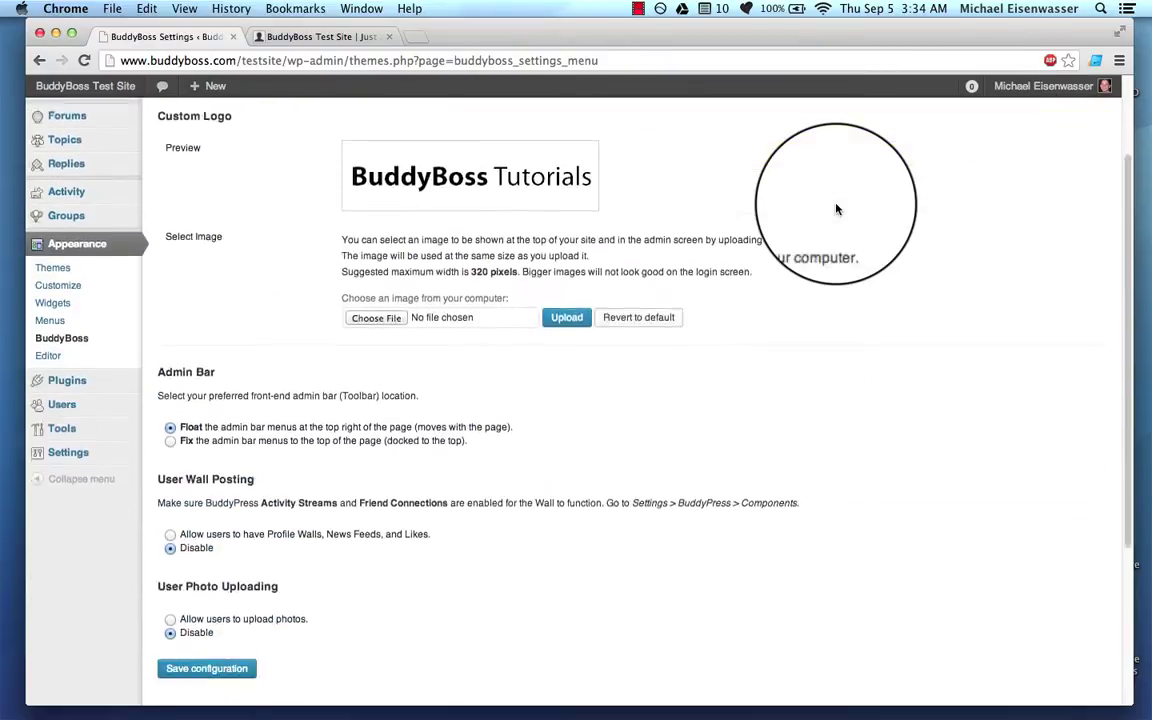
{"action": "scroll", "coordinate": [837, 208], "scroll_direction": "down", "scroll_amount": 2}
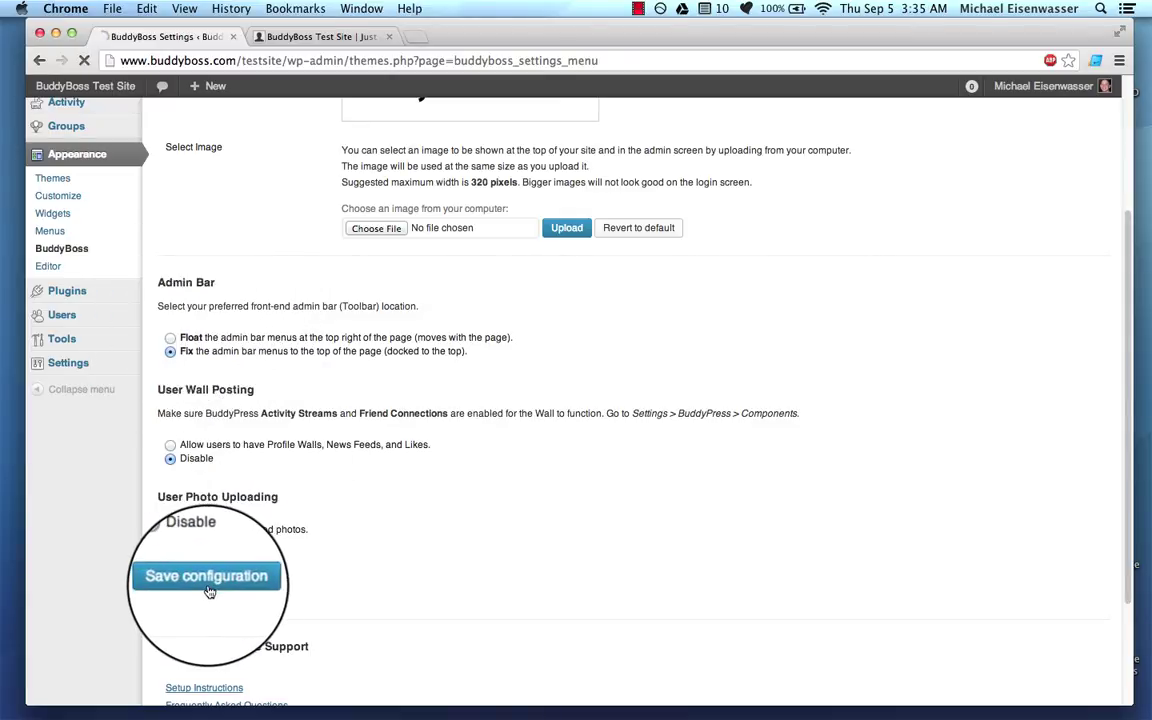
Step: Check the admin bar on the reloaded home page in Chrome and on the logged-out home page in Safari
{"action": "left_click", "coordinate": [320, 36]}
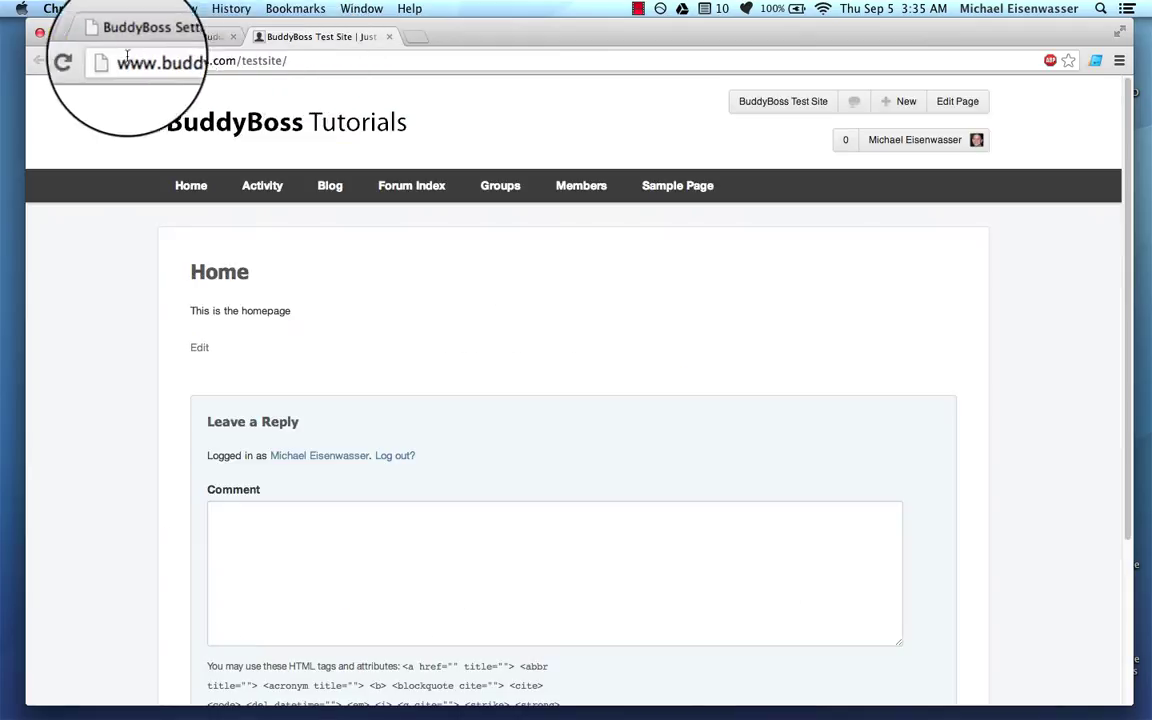
{"action": "left_click", "coordinate": [84, 60]}
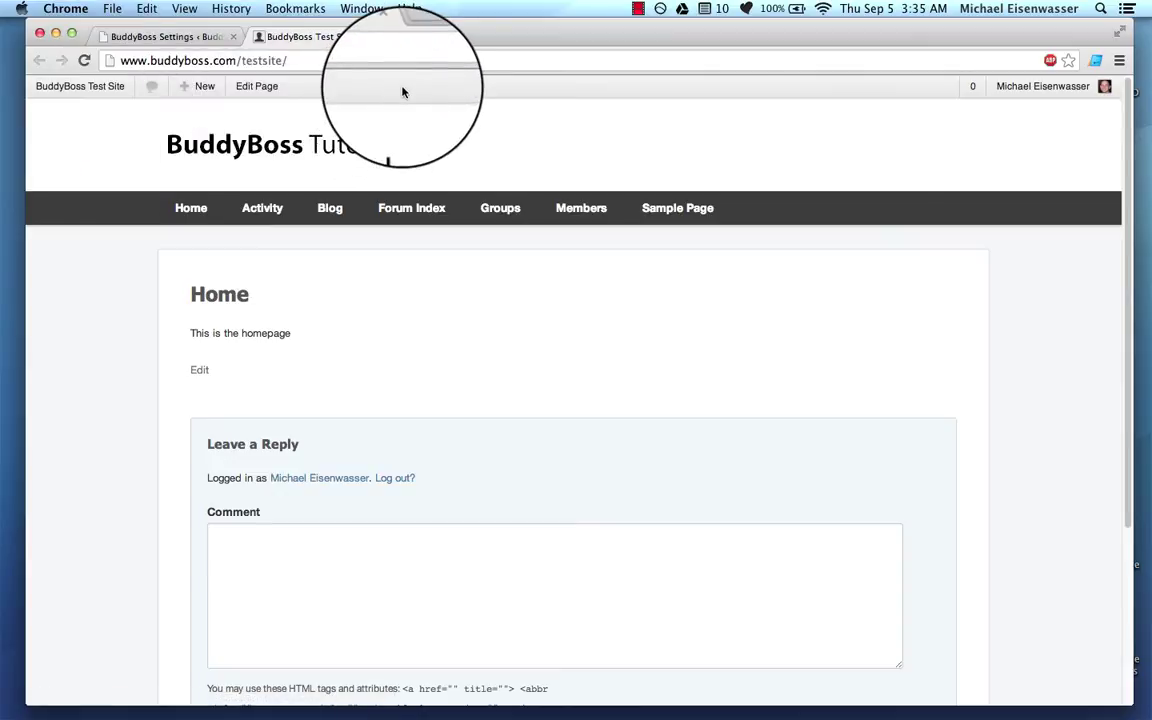
{"action": "mouse_move", "coordinate": [1041, 88]}
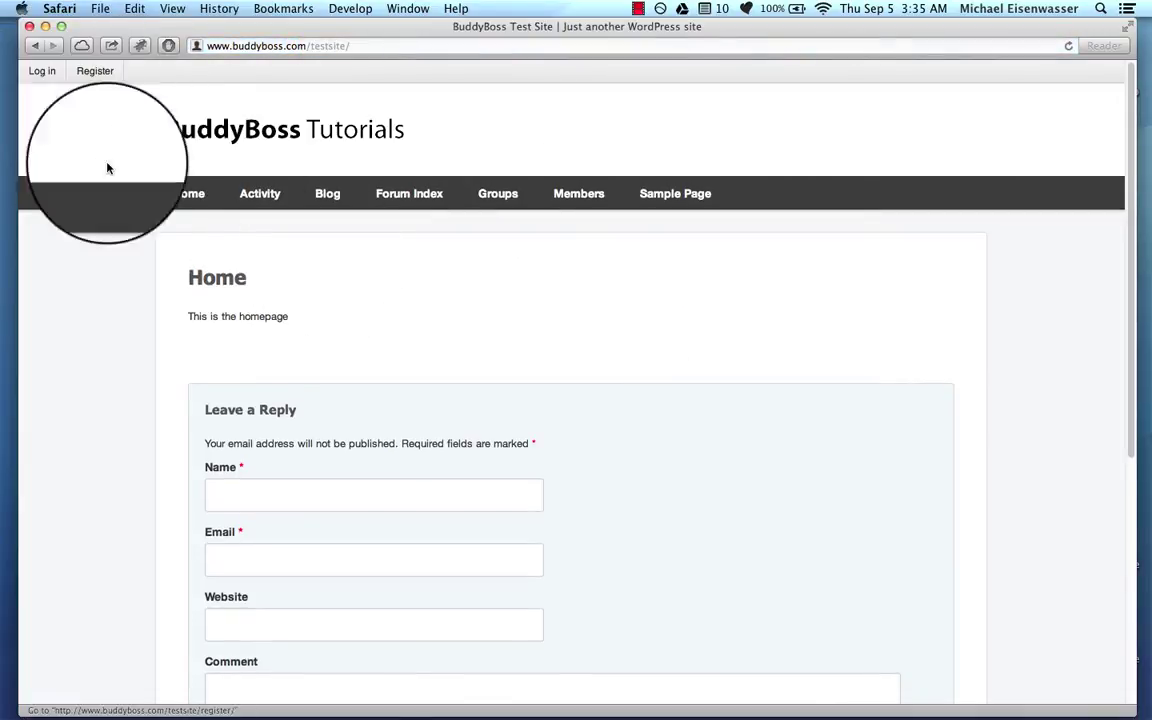
{"action": "scroll", "coordinate": [110, 185], "scroll_direction": "down", "scroll_amount": 4}
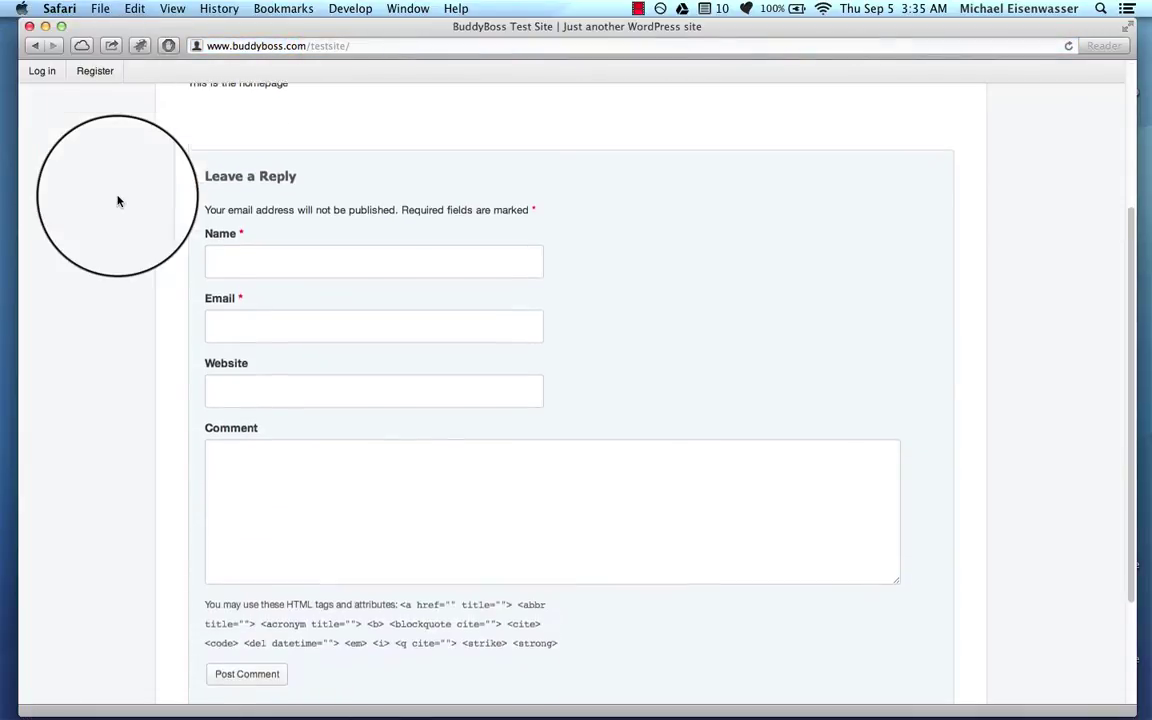
{"action": "scroll", "coordinate": [117, 201], "scroll_direction": "up", "scroll_amount": 4}
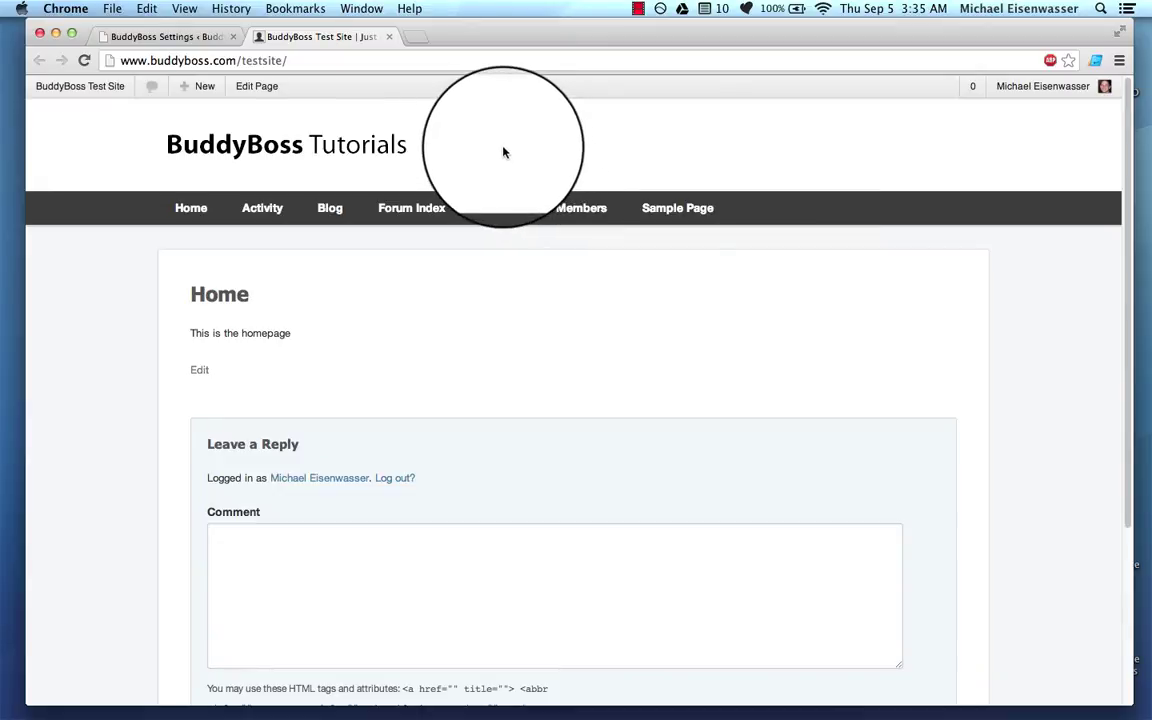
{"action": "left_click", "coordinate": [578, 205]}
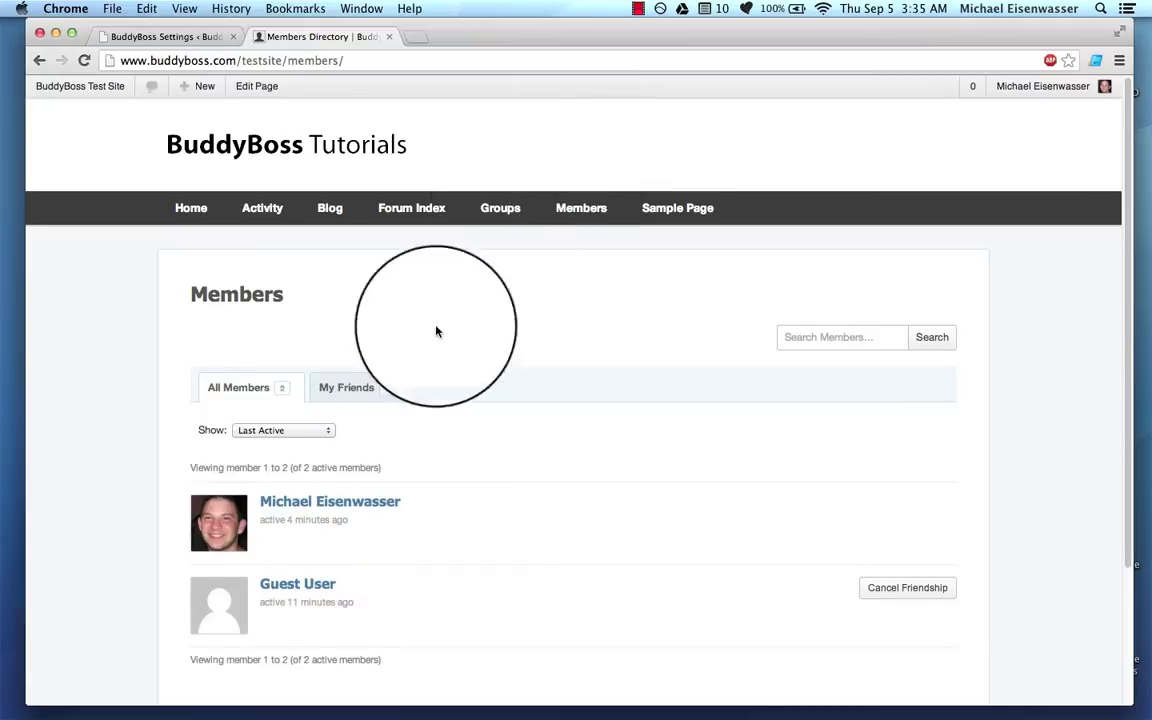
{"action": "left_click", "coordinate": [285, 587]}
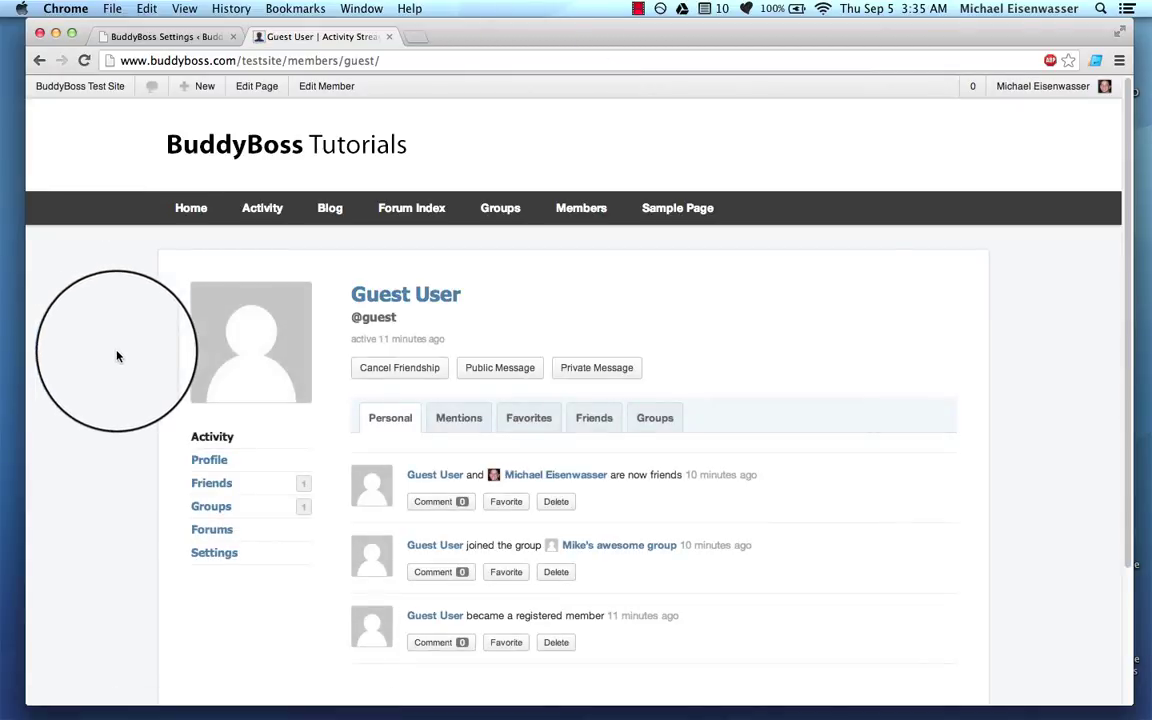
{"action": "scroll", "coordinate": [102, 379], "scroll_direction": "down", "scroll_amount": 4}
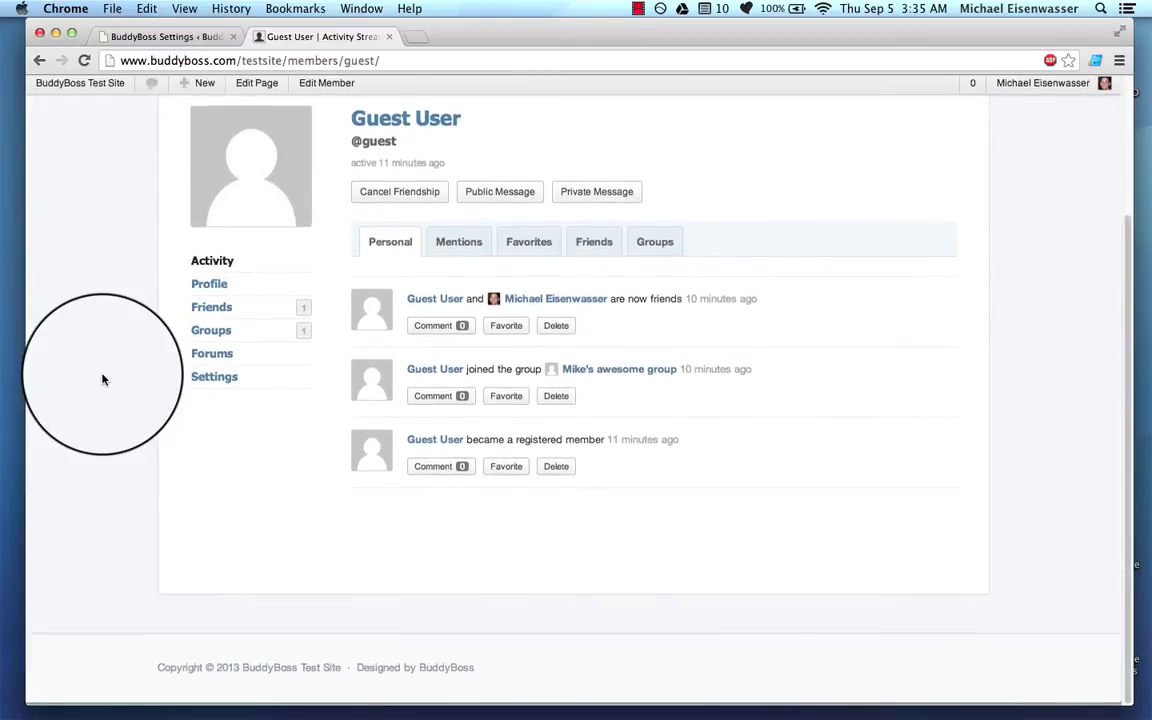
{"action": "scroll", "coordinate": [102, 379], "scroll_direction": "up", "scroll_amount": 3}
{"action": "scroll", "coordinate": [102, 379], "scroll_direction": "up", "scroll_amount": 1}
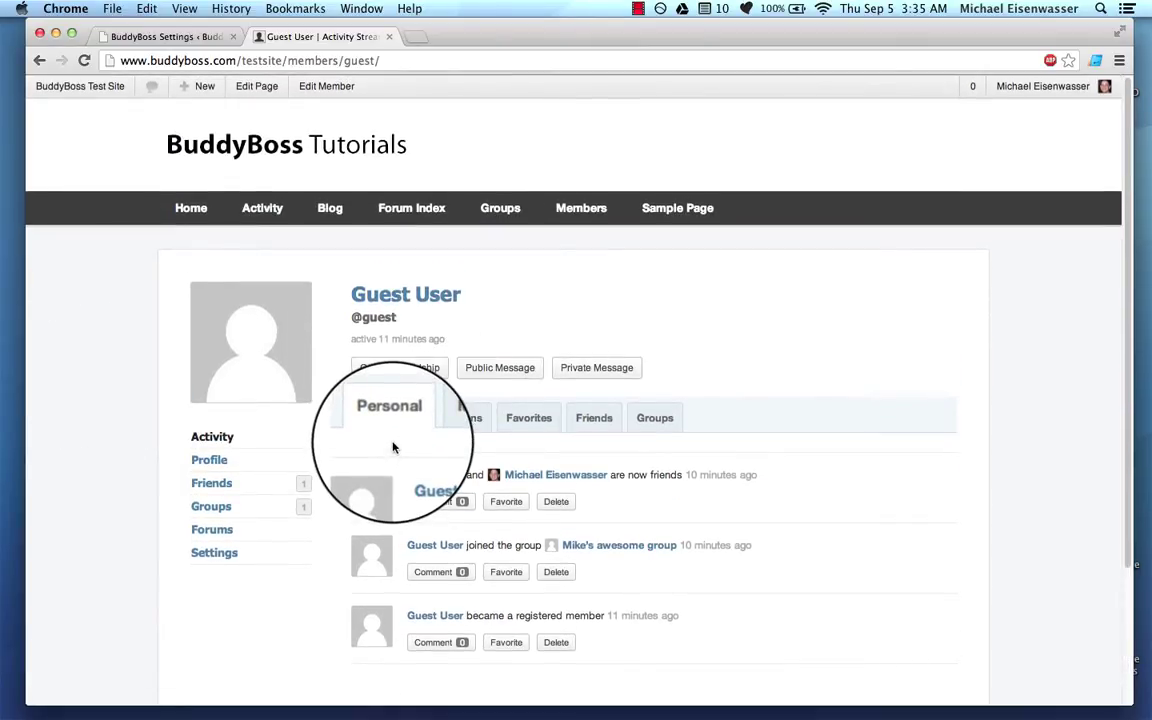
Step: Log in to the site in Safari with the saved guest account, always allowing keychain access
{"action": "key", "text": "ctrl+Right"}
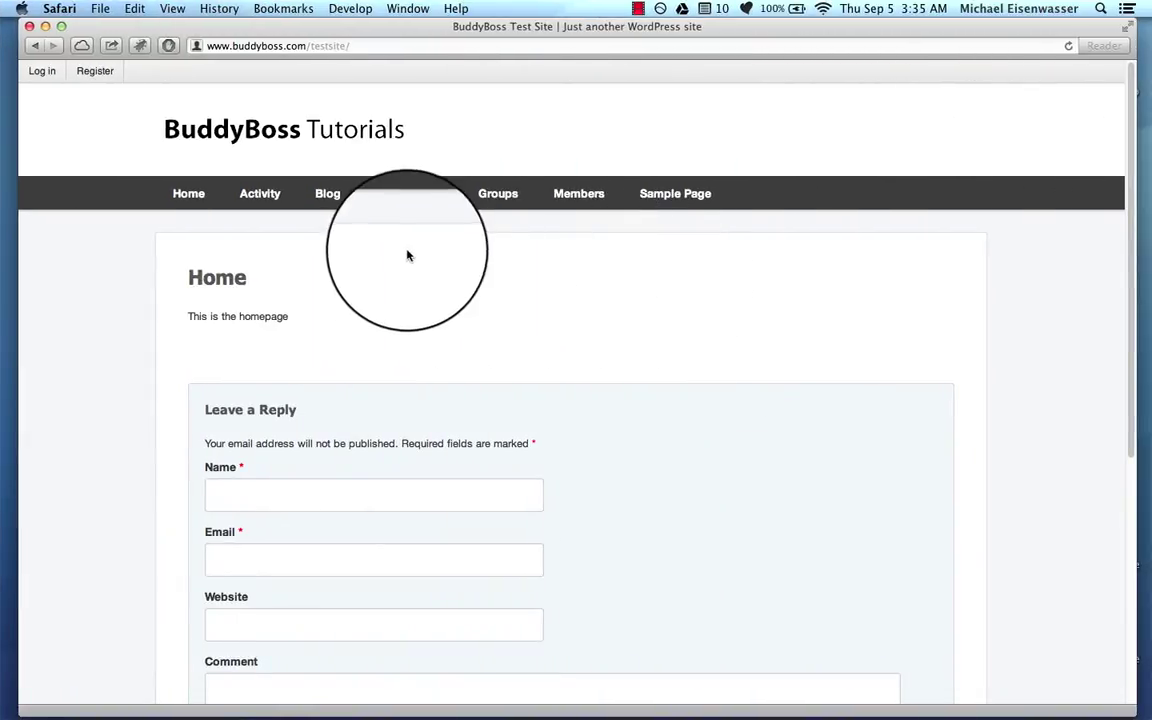
{"action": "left_click", "coordinate": [46, 80]}
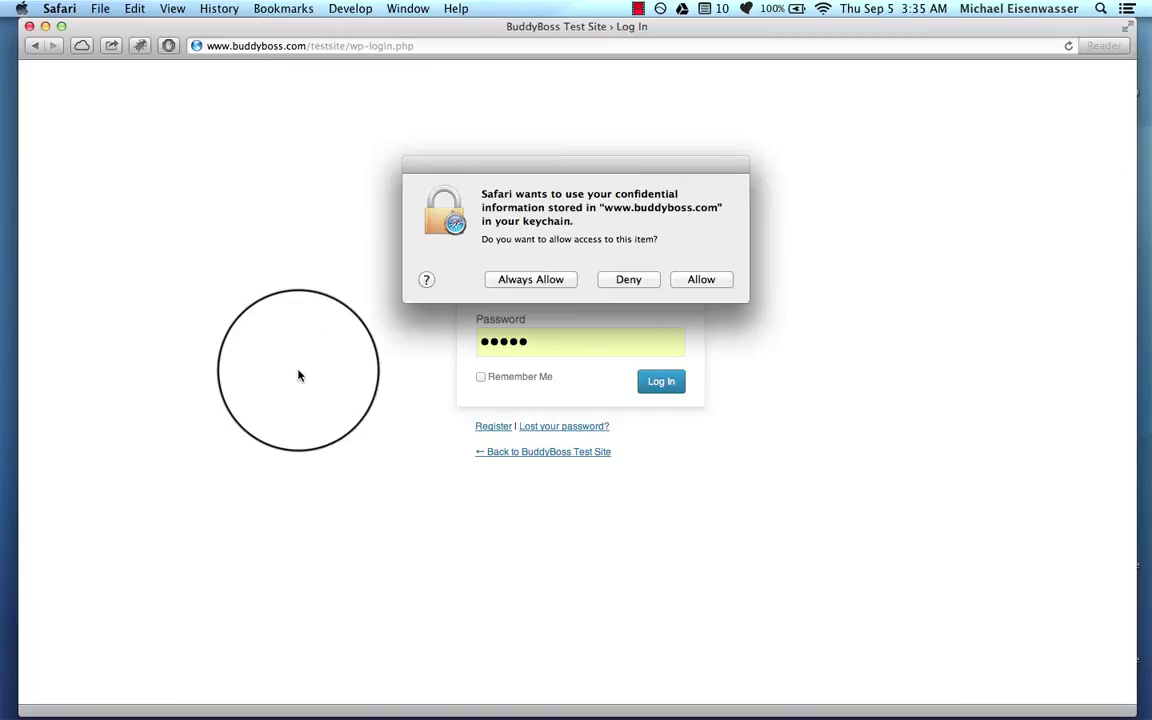
{"action": "left_click", "coordinate": [553, 285]}
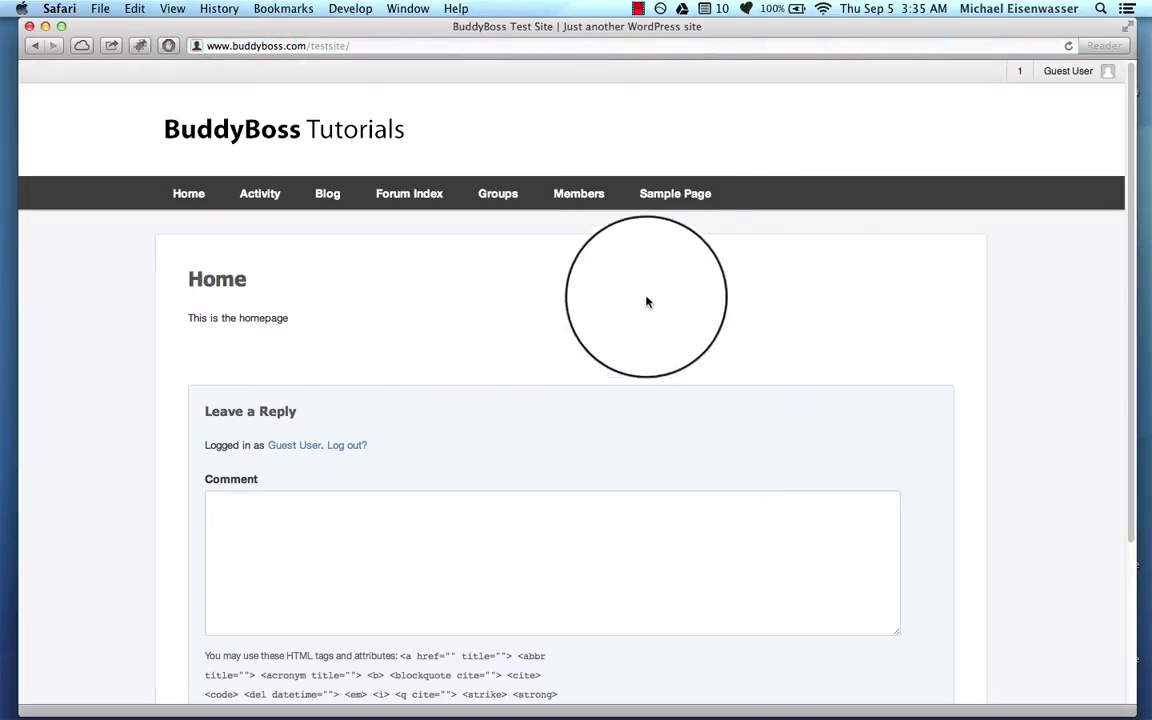
Step: Post the update "what's up" on the guest's activity page and check it on the guest profile in Chrome
{"action": "mouse_move", "coordinate": [1068, 71]}
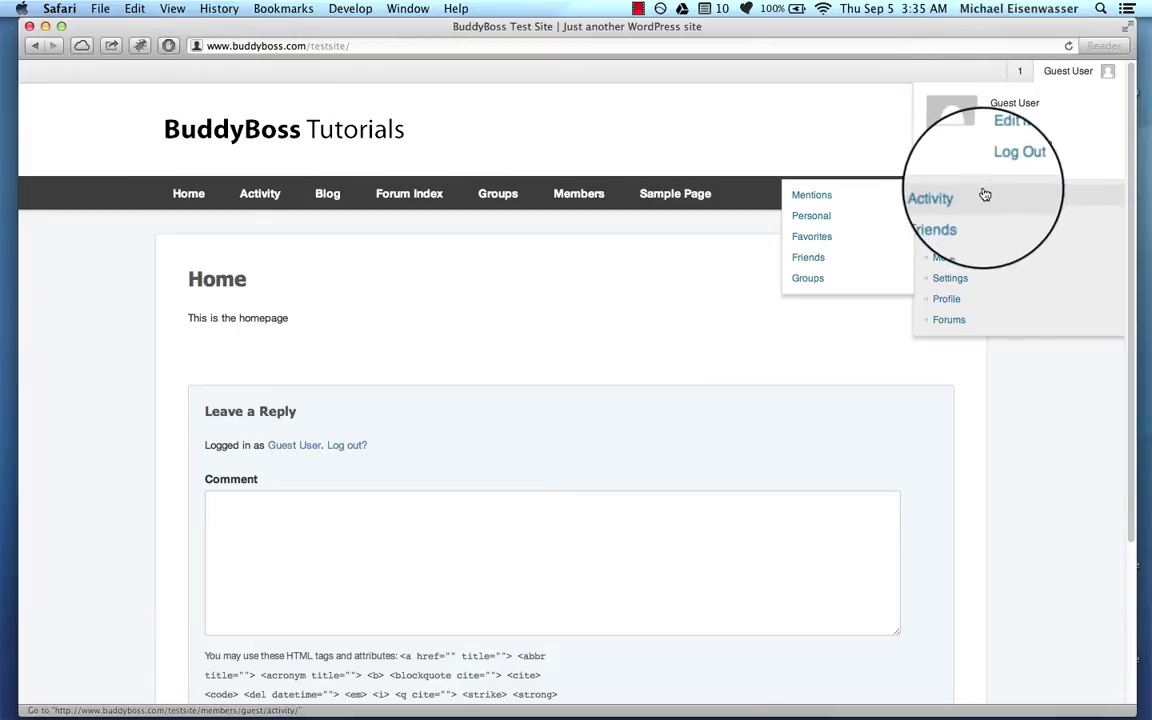
{"action": "left_click", "coordinate": [945, 195]}
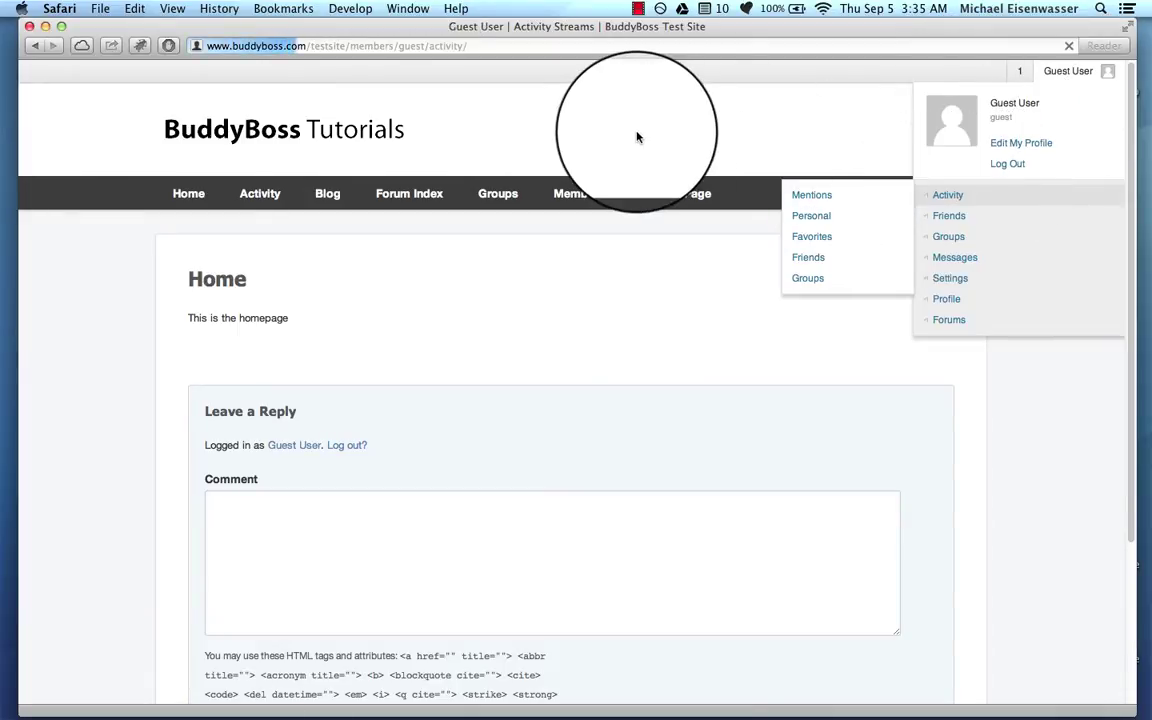
{"action": "left_click", "coordinate": [459, 438]}
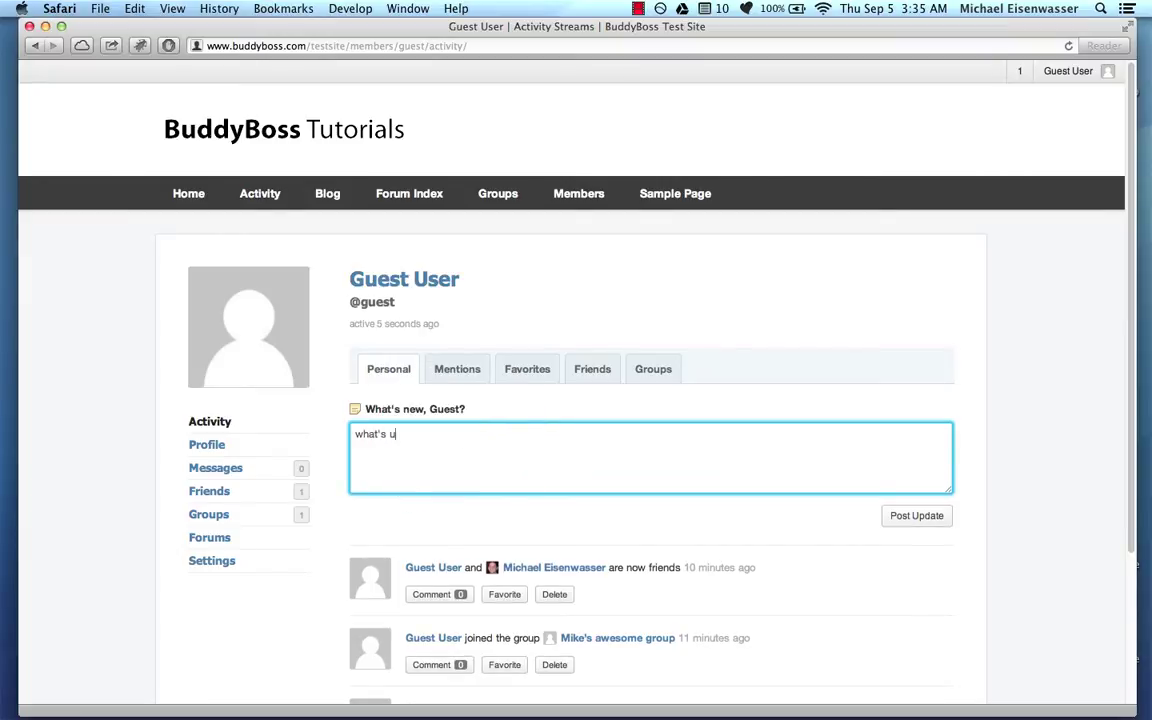
{"action": "left_click", "coordinate": [888, 516]}
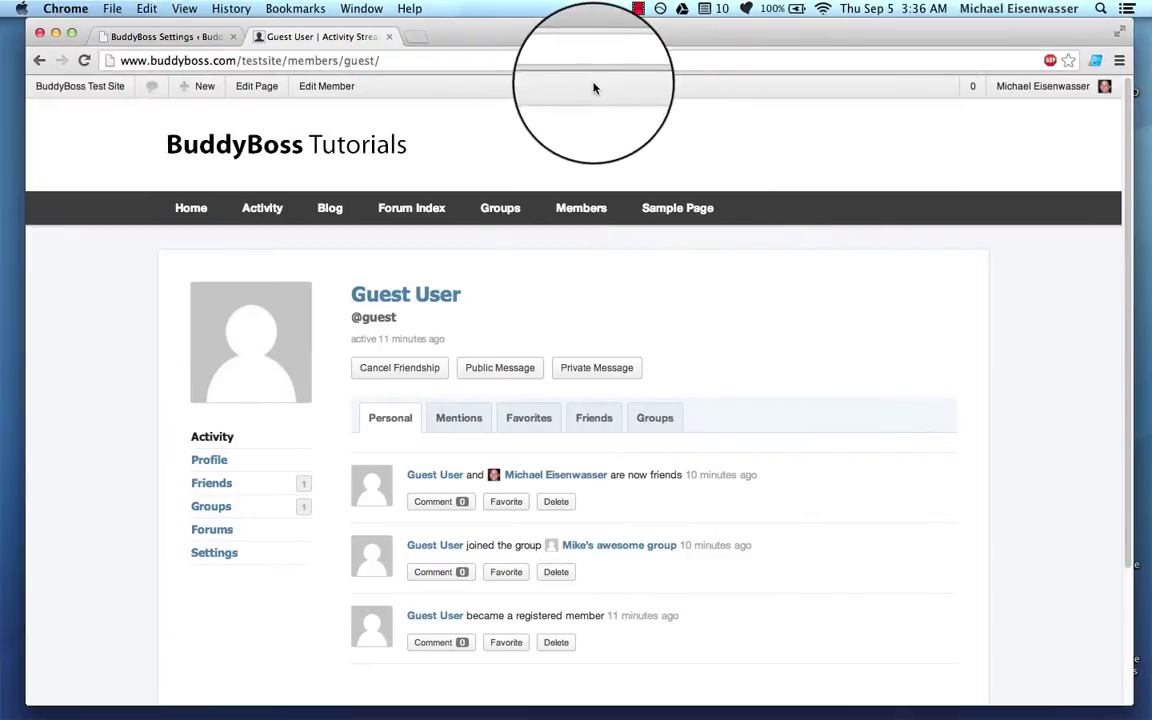
{"action": "mouse_move", "coordinate": [320, 91]}
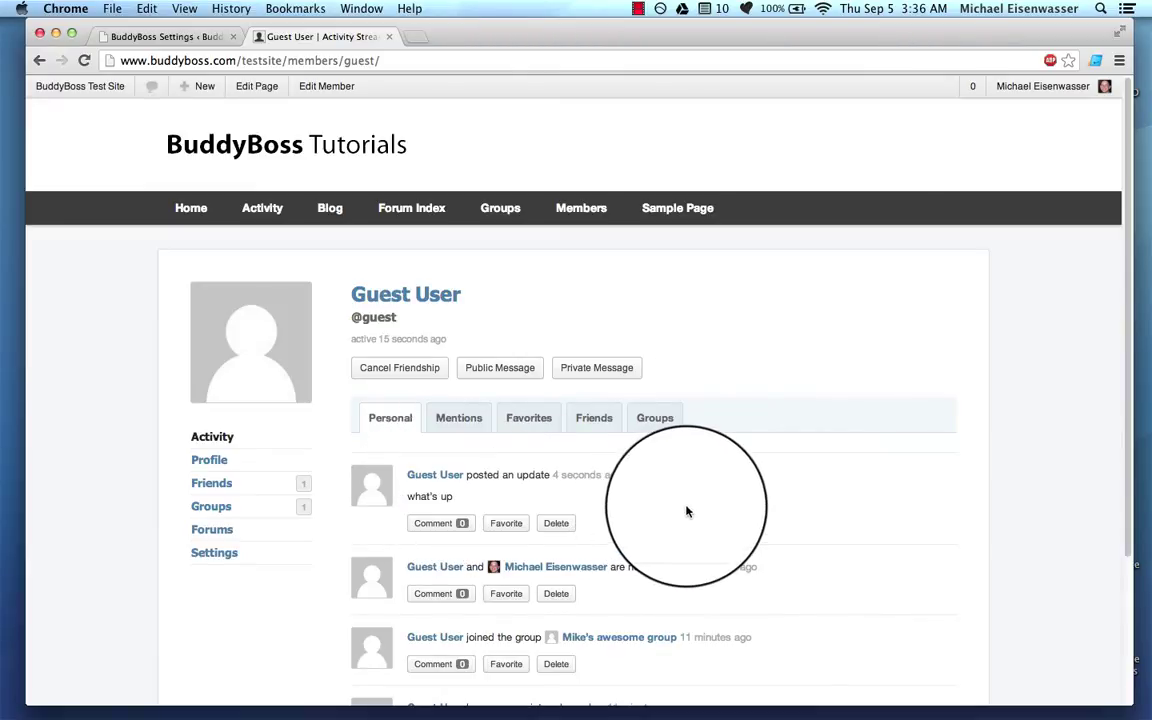
Step: Allow users to have Profile Walls, News Feeds, and Likes in the theme settings and save the configuration
{"action": "left_click", "coordinate": [165, 37]}
{"action": "scroll", "coordinate": [289, 280], "scroll_direction": "down", "scroll_amount": 5}
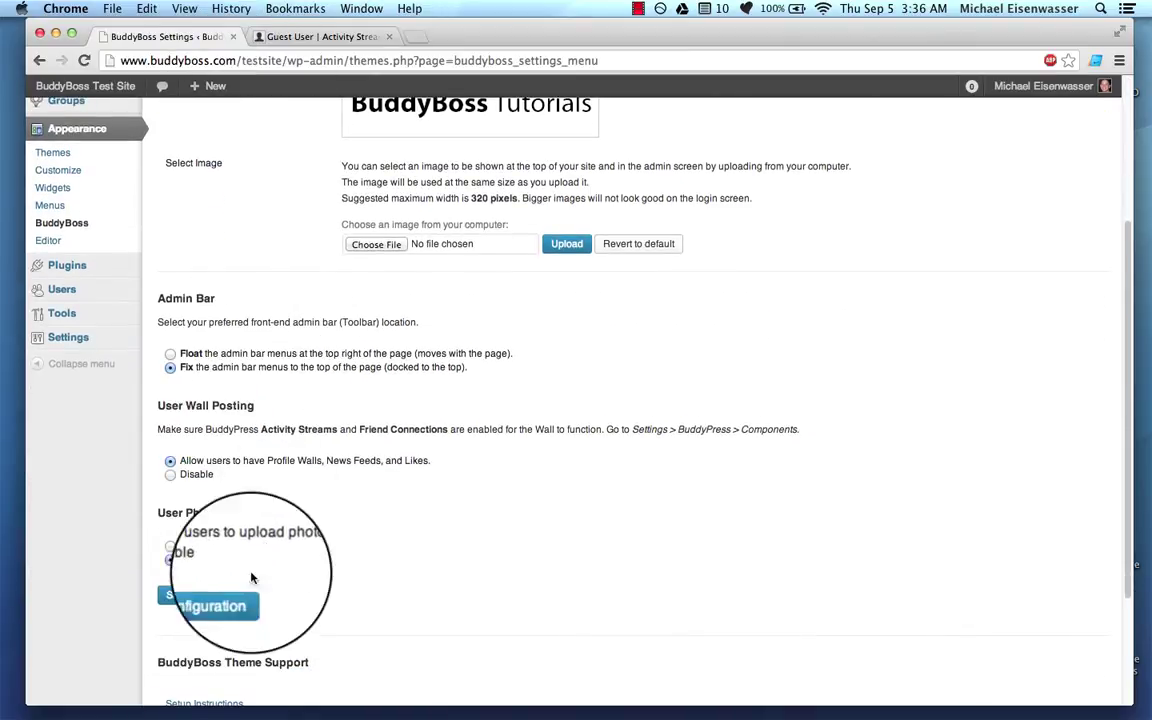
{"action": "left_click", "coordinate": [206, 595]}
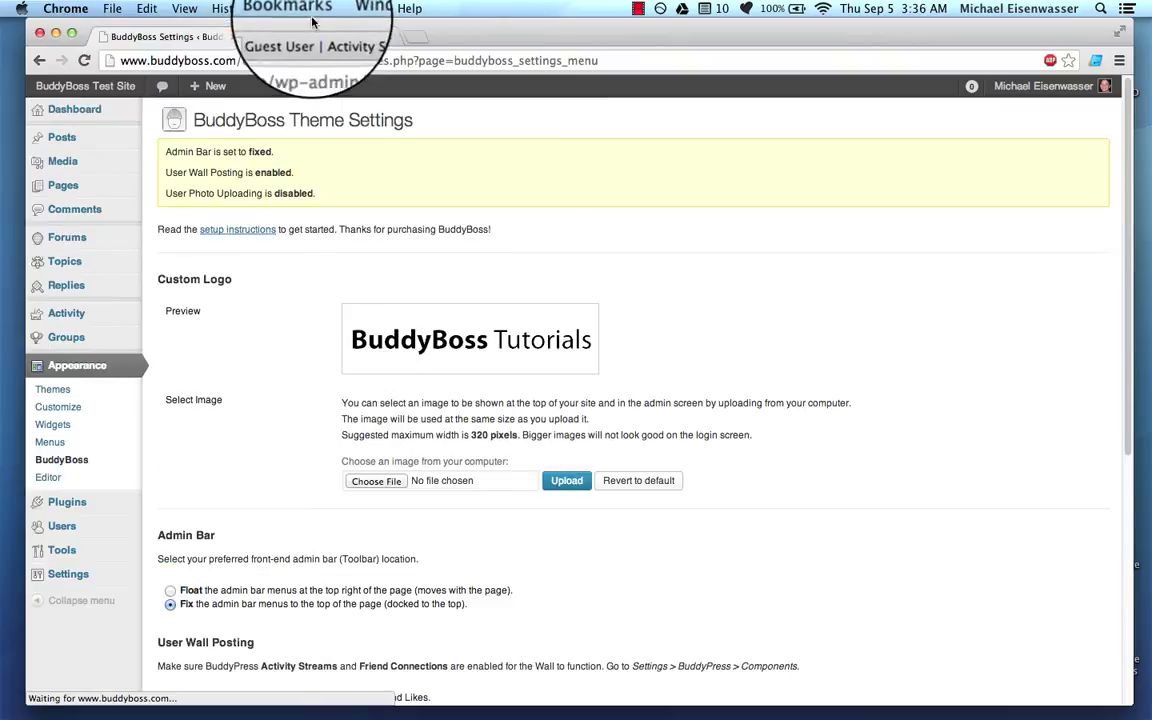
{"action": "left_click", "coordinate": [300, 37]}
{"action": "left_click", "coordinate": [86, 61]}
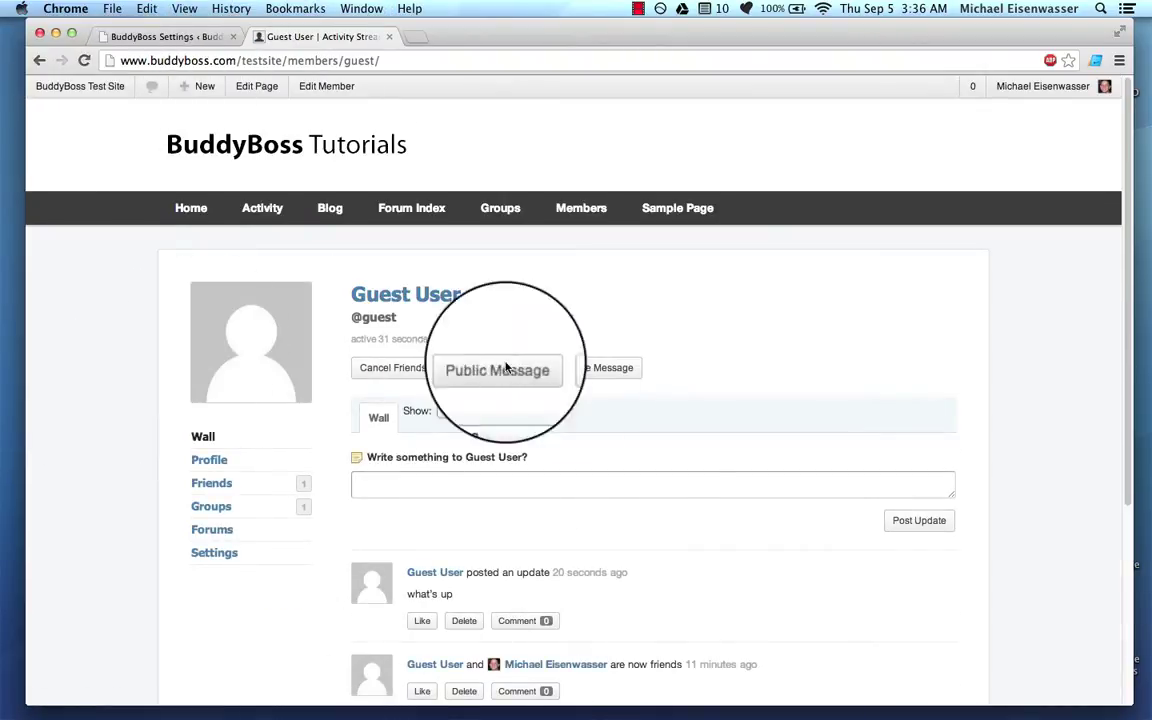
{"action": "scroll", "coordinate": [643, 442], "scroll_direction": "down", "scroll_amount": 5}
{"action": "scroll", "coordinate": [645, 444], "scroll_direction": "up", "scroll_amount": 2}
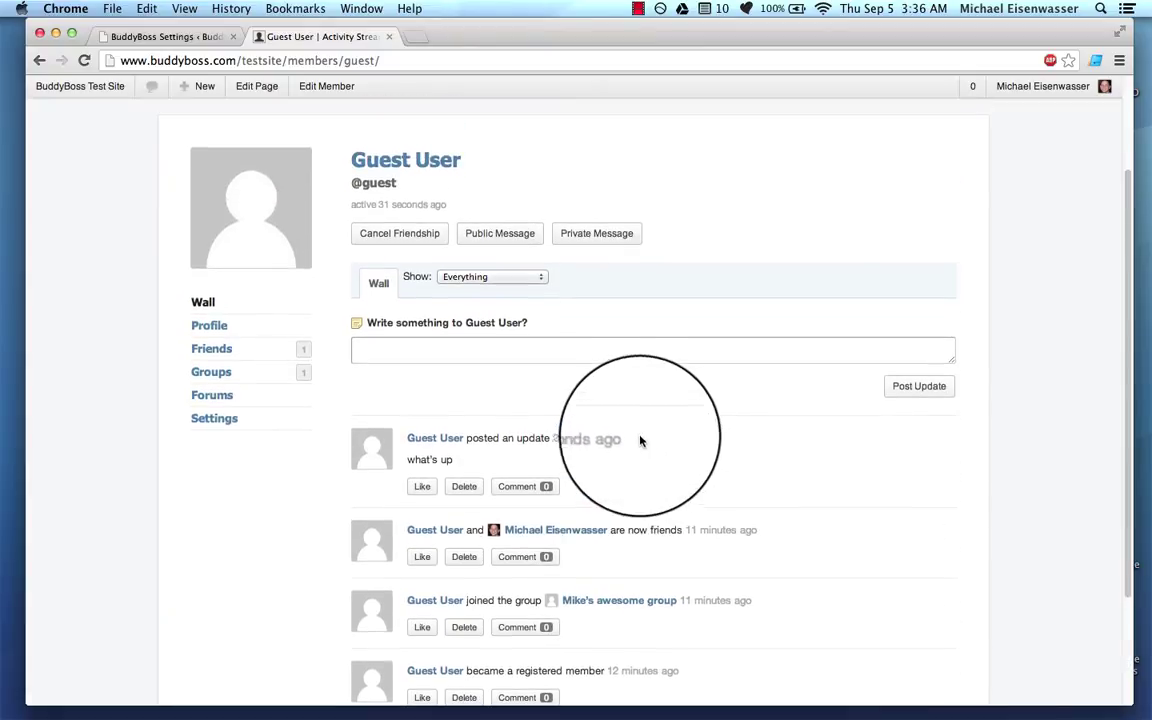
{"action": "left_click", "coordinate": [577, 349]}
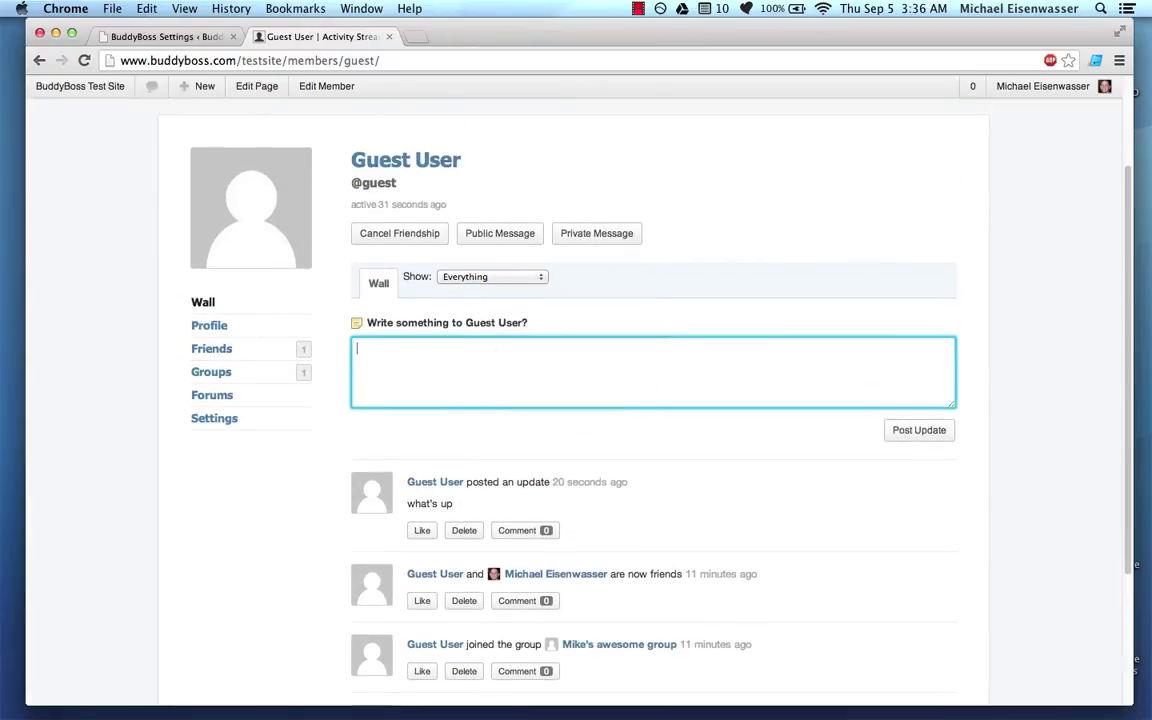
{"action": "left_click", "coordinate": [905, 430]}
Step: Switch to Safari, reload the guest's activity page, and reply "hey back" to the "hey man" wall post
{"action": "key", "text": "ctrl+Right"}
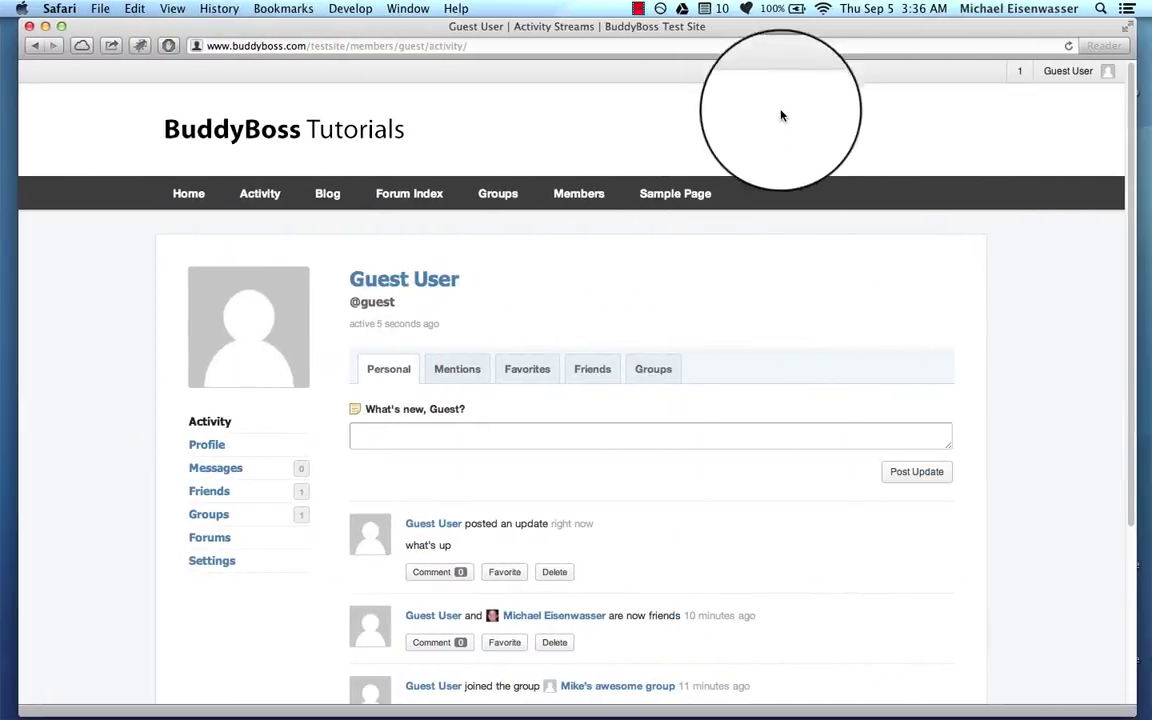
{"action": "left_click", "coordinate": [1068, 46]}
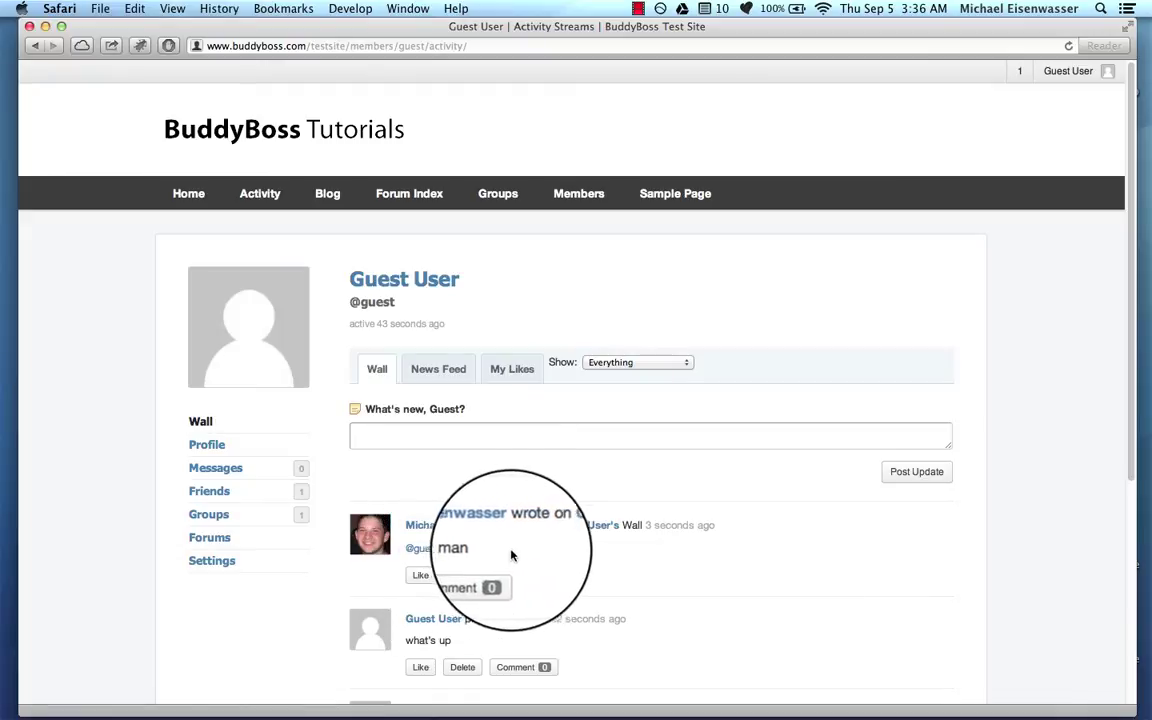
{"action": "left_click", "coordinate": [472, 575]}
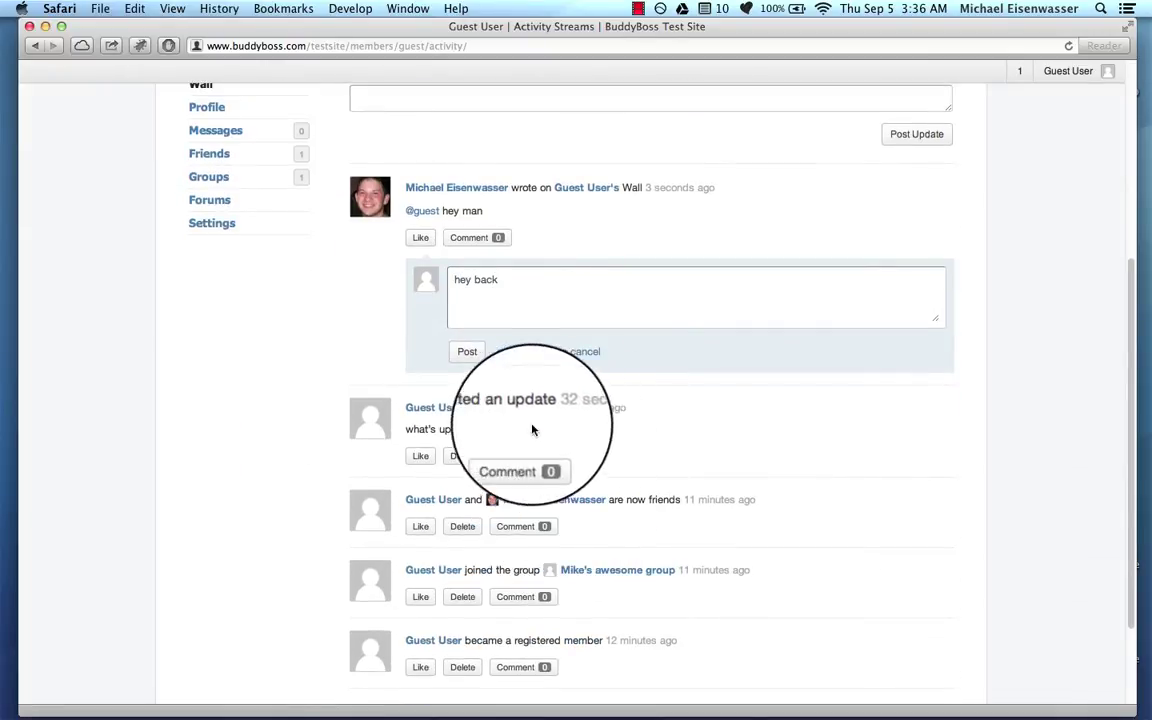
{"action": "left_click", "coordinate": [467, 352]}
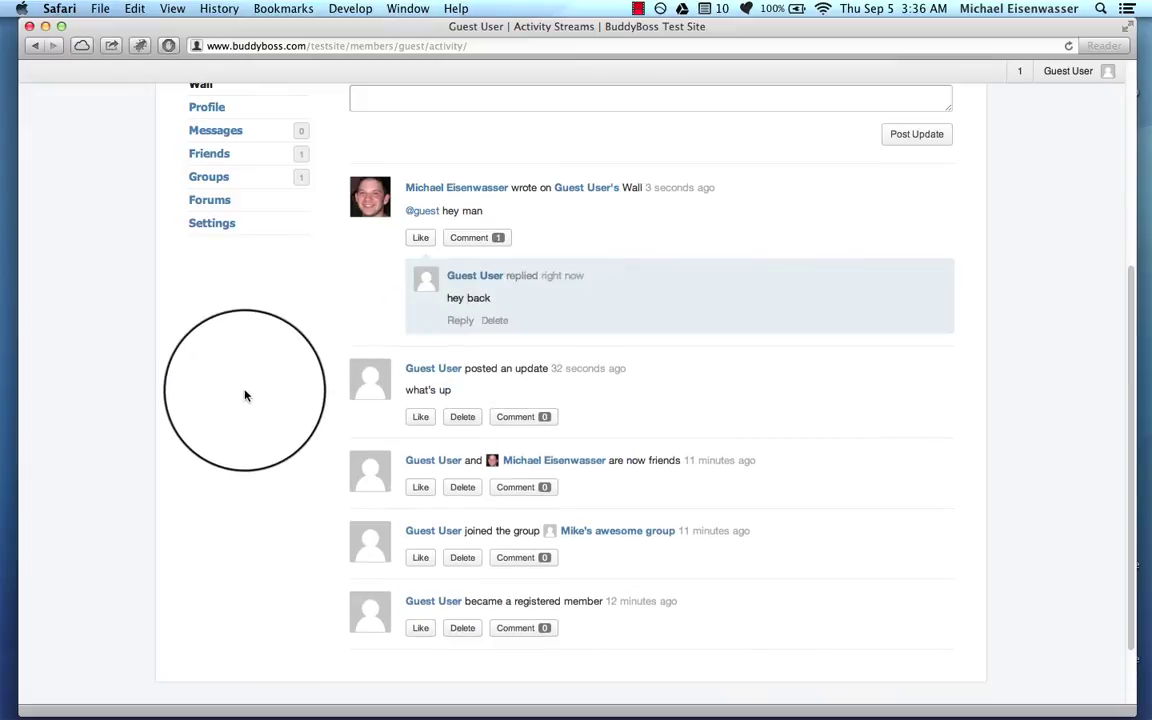
Step: Switch to Chrome, reload the guest's wall to check the reply, and look over the wall of the post's author
{"action": "key", "text": "super+Tab"}
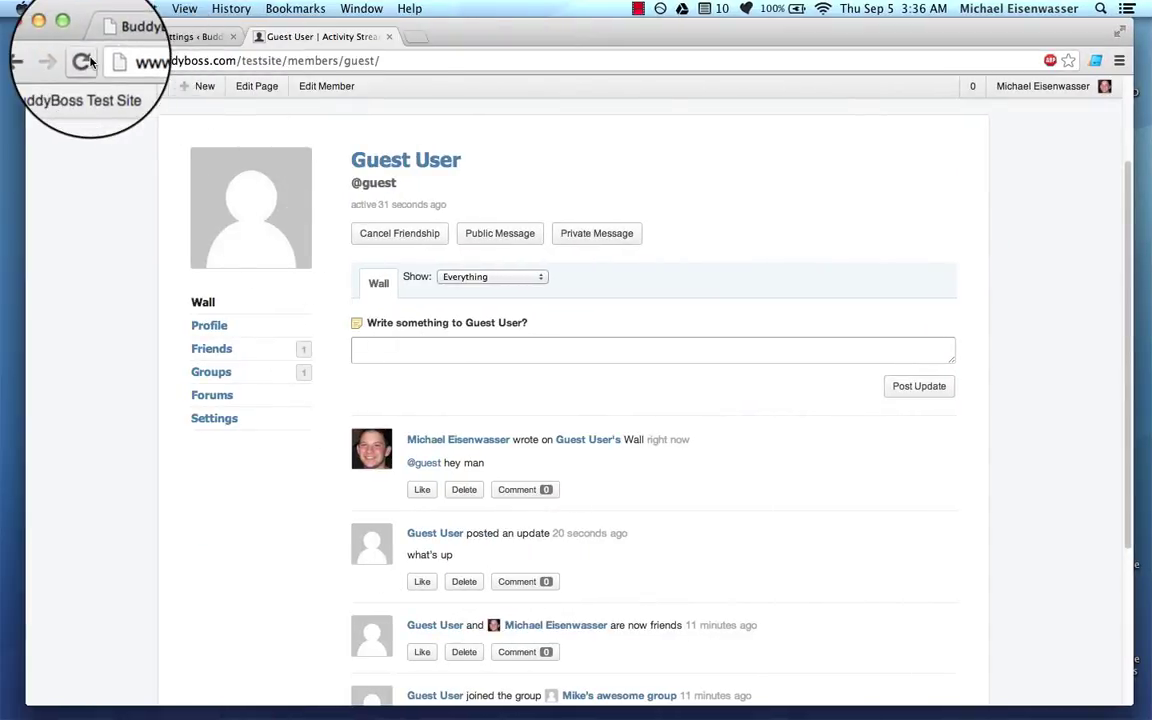
{"action": "left_click", "coordinate": [84, 60]}
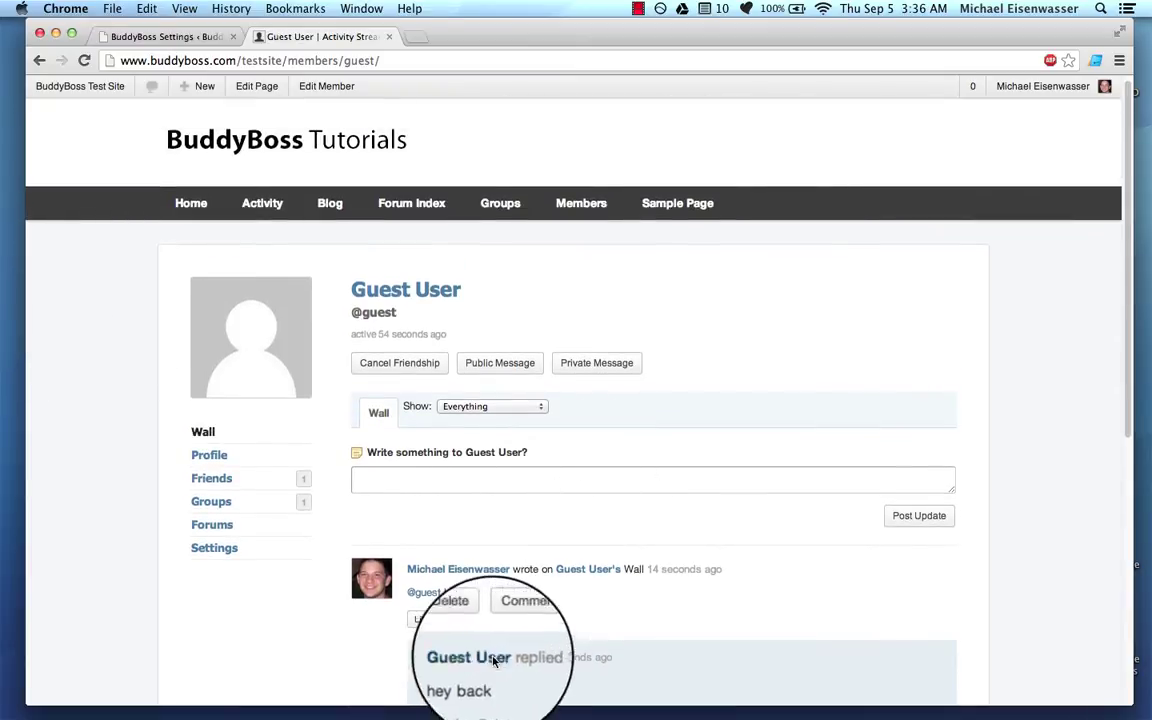
{"action": "left_click", "coordinate": [445, 569]}
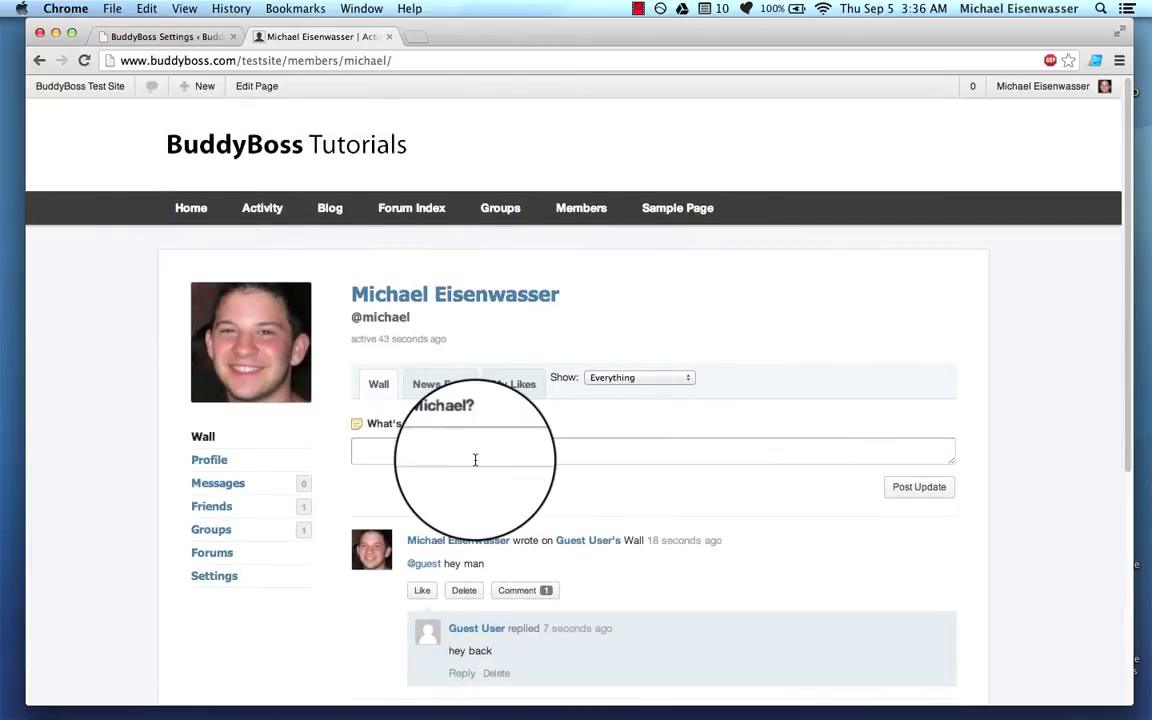
{"action": "scroll", "coordinate": [420, 540], "scroll_direction": "down", "scroll_amount": 3}
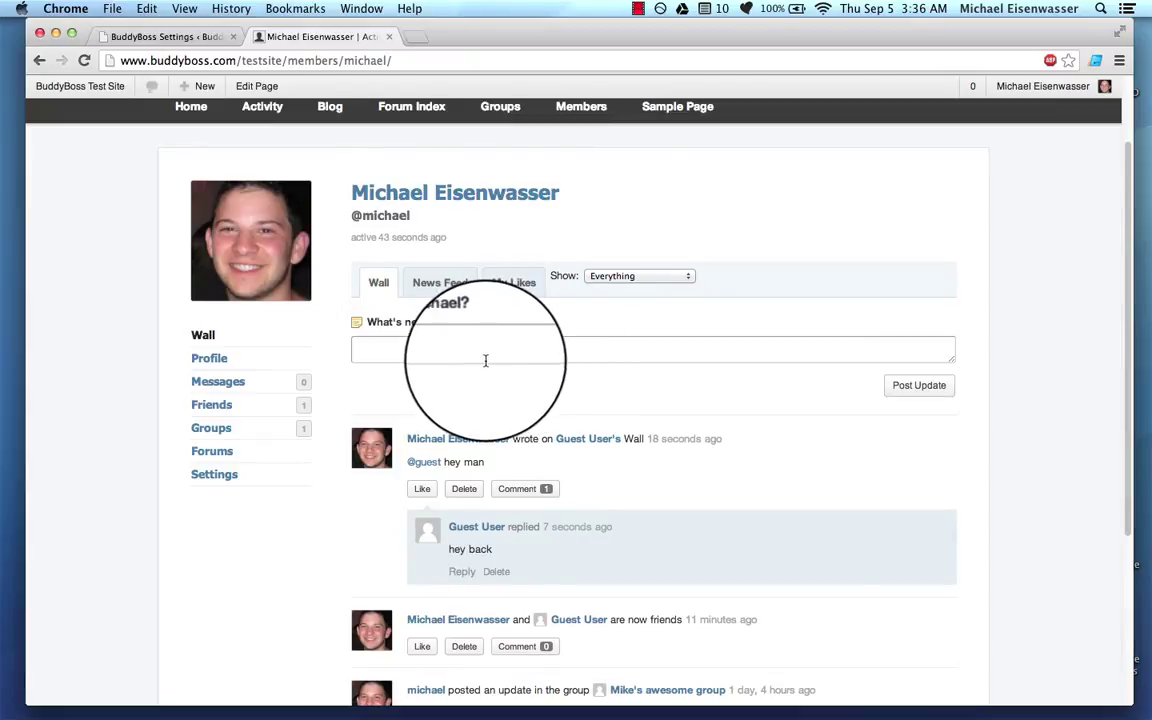
Step: Open the profile's News Feed and examine the activity entries from friends and groups
{"action": "left_click", "coordinate": [447, 285]}
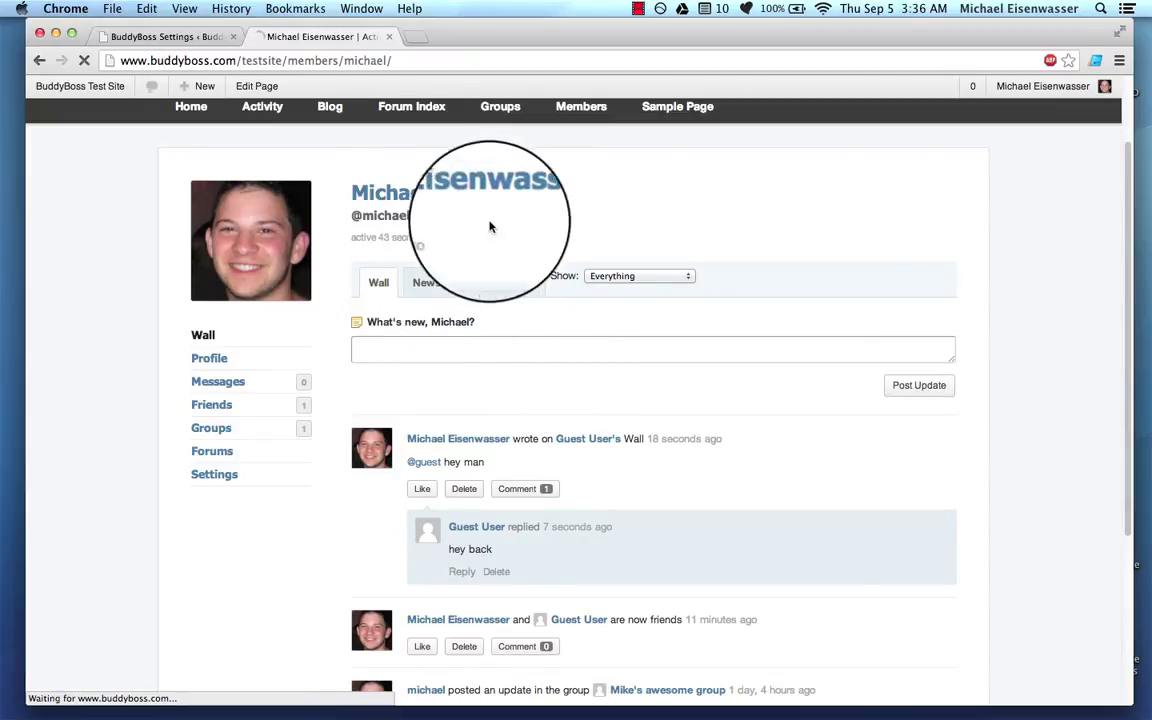
{"action": "scroll", "coordinate": [640, 275], "scroll_direction": "down", "scroll_amount": 3}
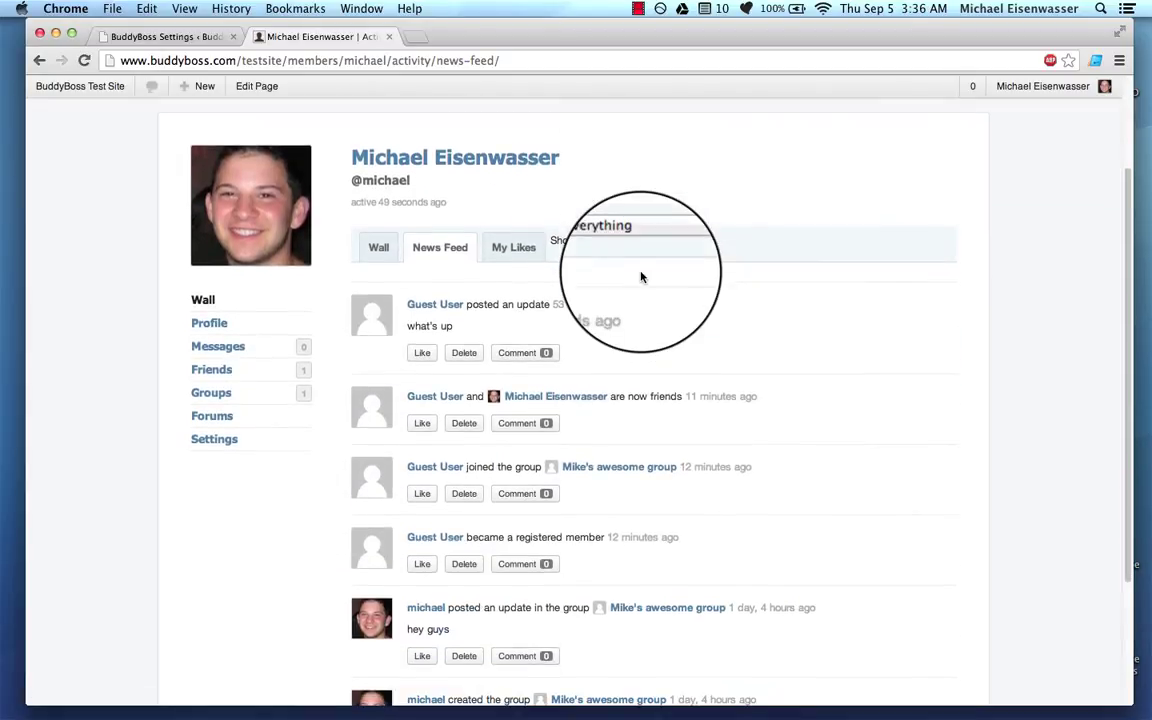
{"action": "scroll", "coordinate": [792, 386], "scroll_direction": "down", "scroll_amount": 2}
{"action": "scroll", "coordinate": [792, 386], "scroll_direction": "up", "scroll_amount": 5}
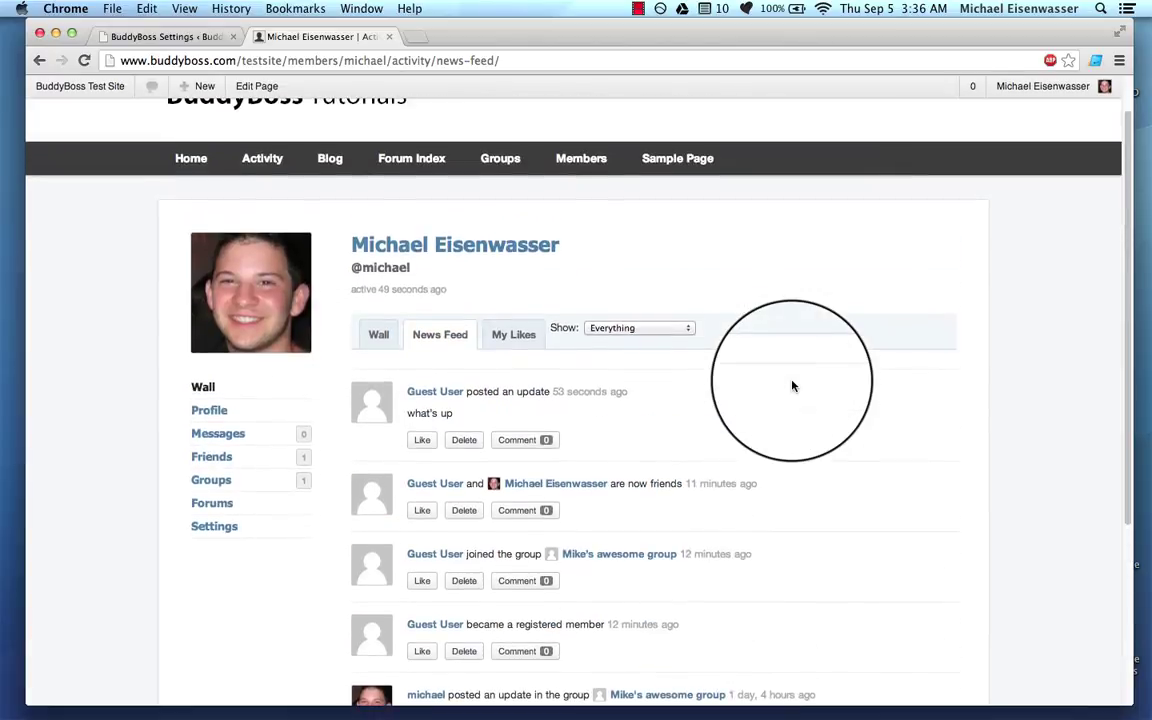
{"action": "scroll", "coordinate": [828, 441], "scroll_direction": "down", "scroll_amount": 1}
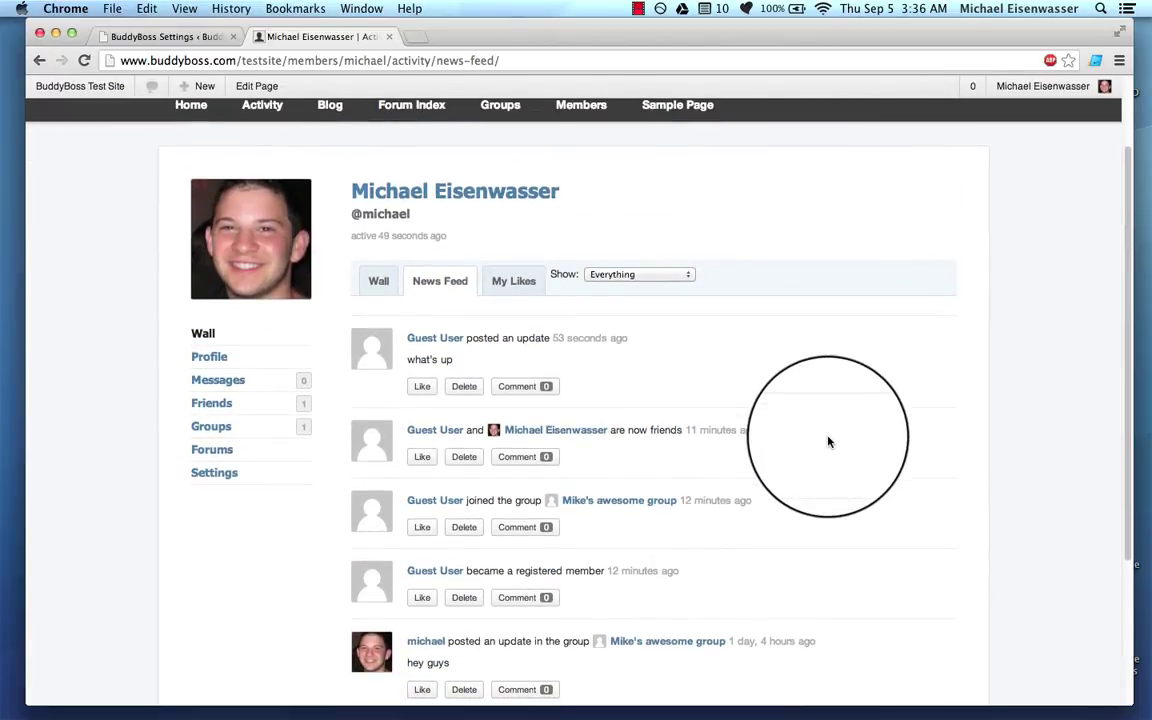
{"action": "scroll", "coordinate": [828, 441], "scroll_direction": "down", "scroll_amount": 3}
{"action": "scroll", "coordinate": [828, 441], "scroll_direction": "up", "scroll_amount": 4}
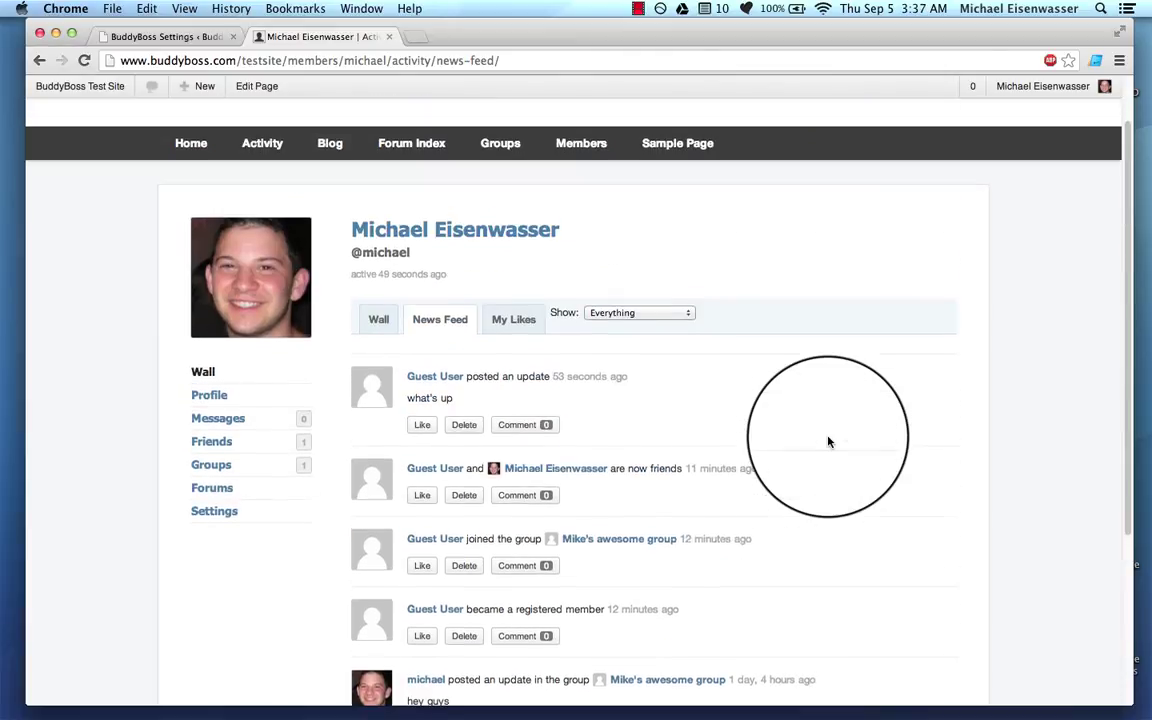
{"action": "scroll", "coordinate": [689, 511], "scroll_direction": "down", "scroll_amount": 3}
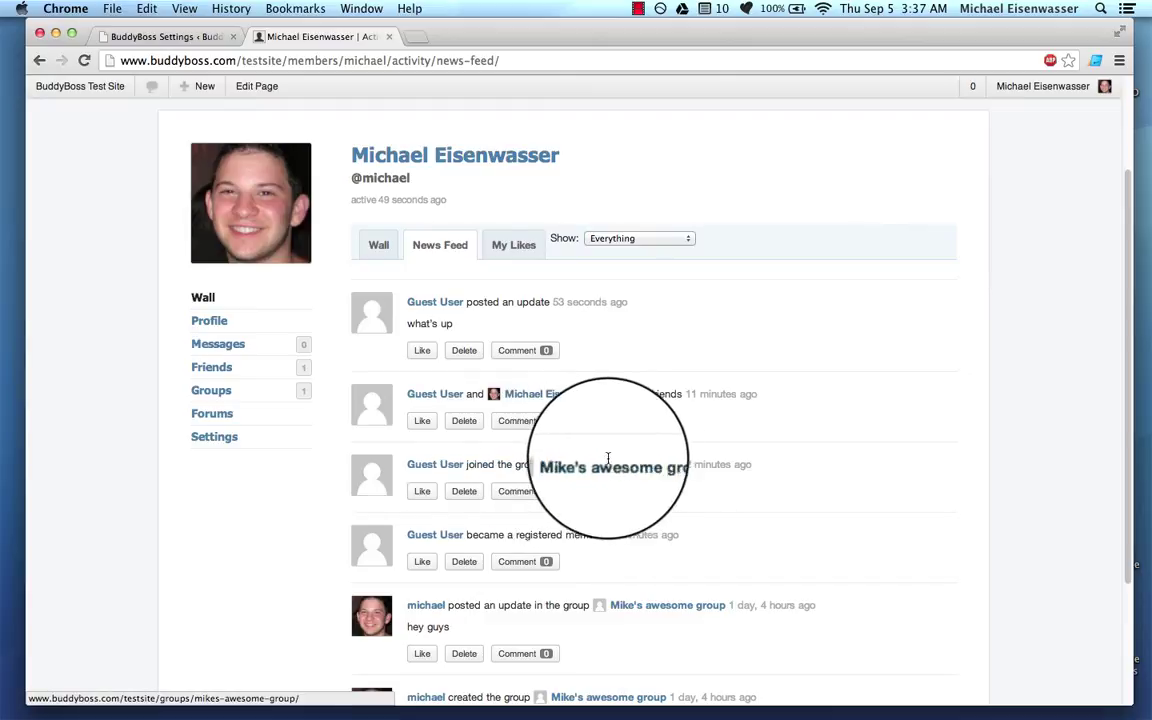
Step: Like the Guest User's group-joining activity in the News Feed and open the My Likes list
{"action": "left_click", "coordinate": [422, 491]}
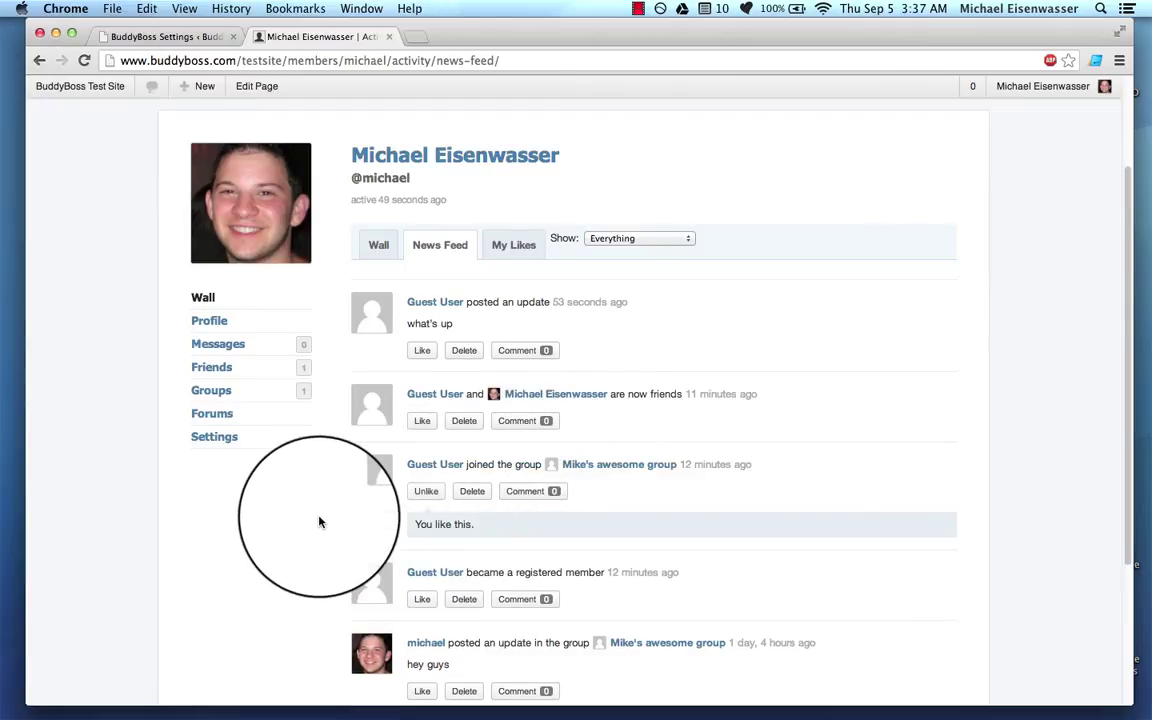
{"action": "left_click", "coordinate": [514, 246]}
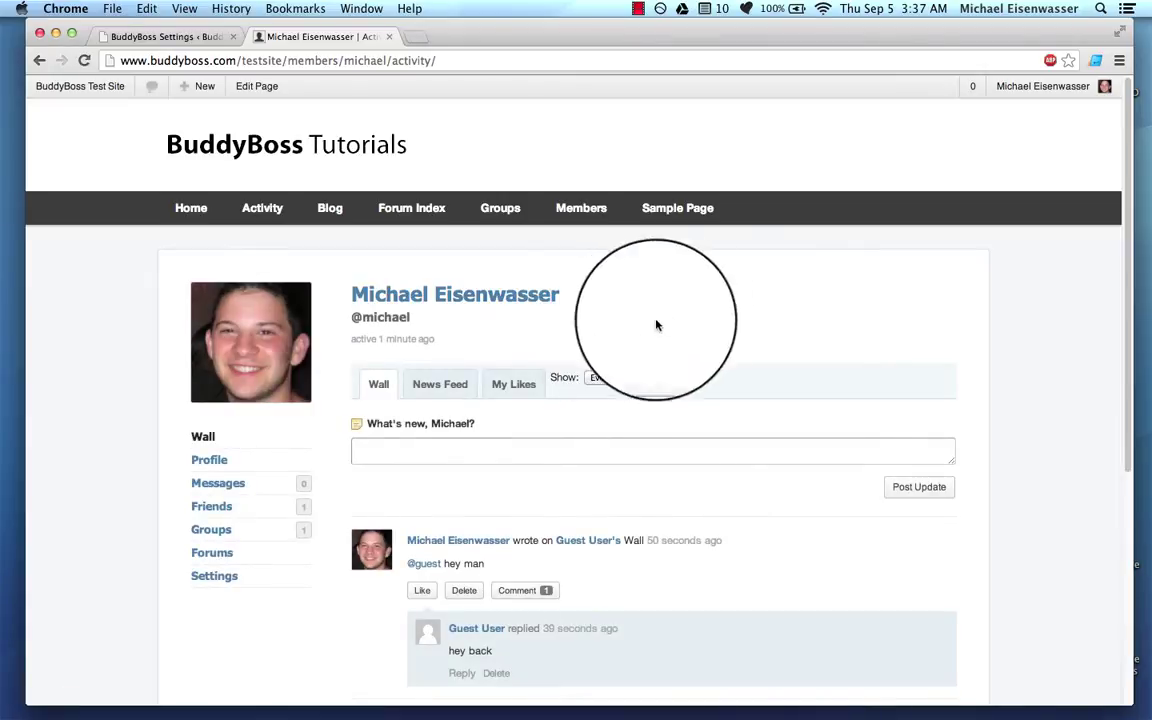
Step: Look at the guest's wall in Safari and return to the own profile wall in Chrome
{"action": "key", "text": "ctrl+Right"}
{"action": "scroll", "coordinate": [697, 262], "scroll_direction": "up", "scroll_amount": 5}
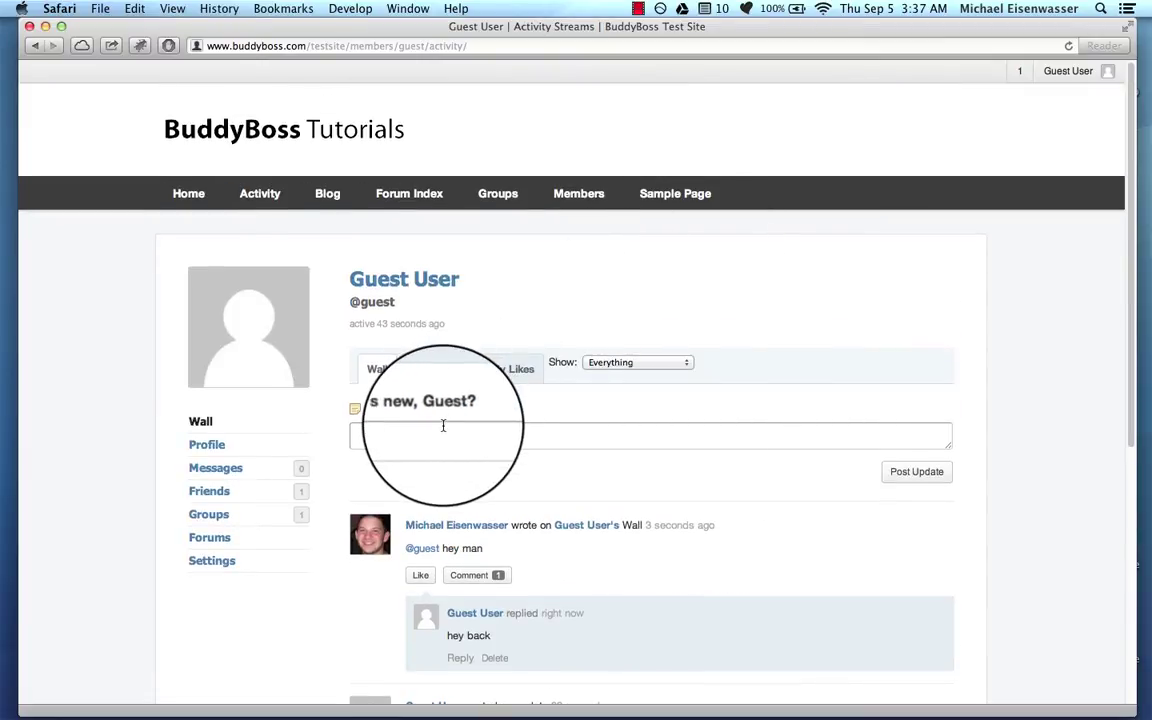
{"action": "key", "text": "ctrl+Left"}
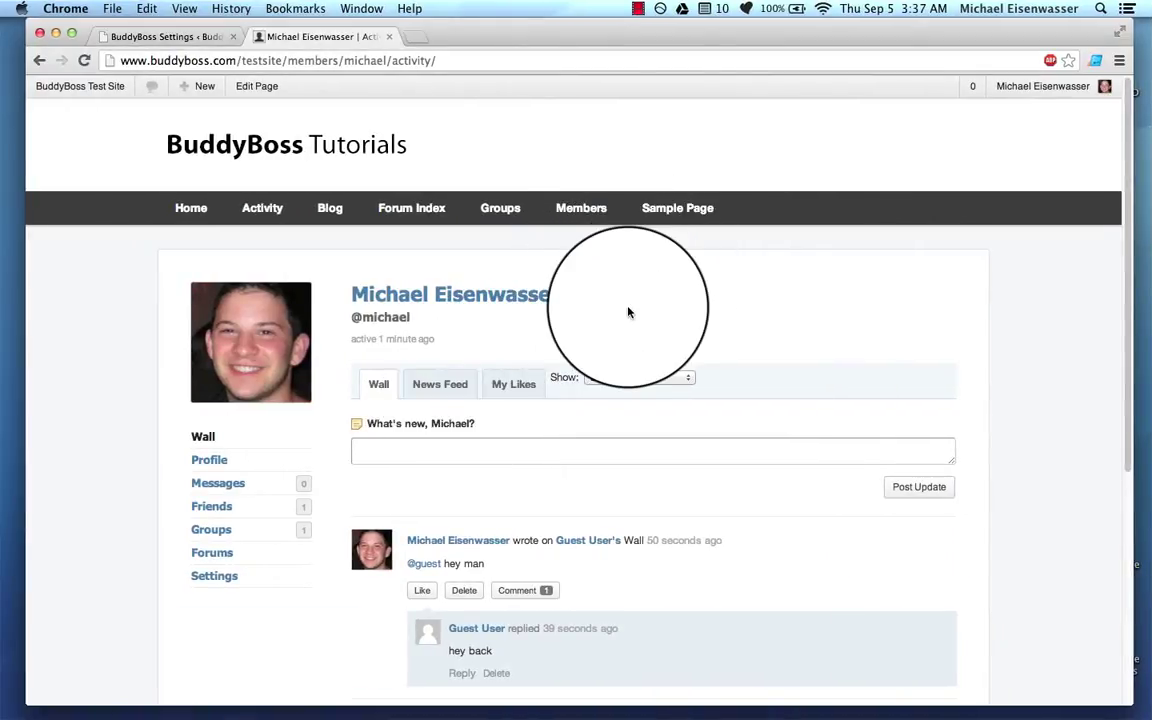
Step: Open youtube.com in a new tab, pause the "Comparing place values in decimals" video, and copy its URL
{"action": "key", "text": "ctrl+t"}
{"action": "type", "text": "youtube.com"}
{"action": "key", "text": "Return"}
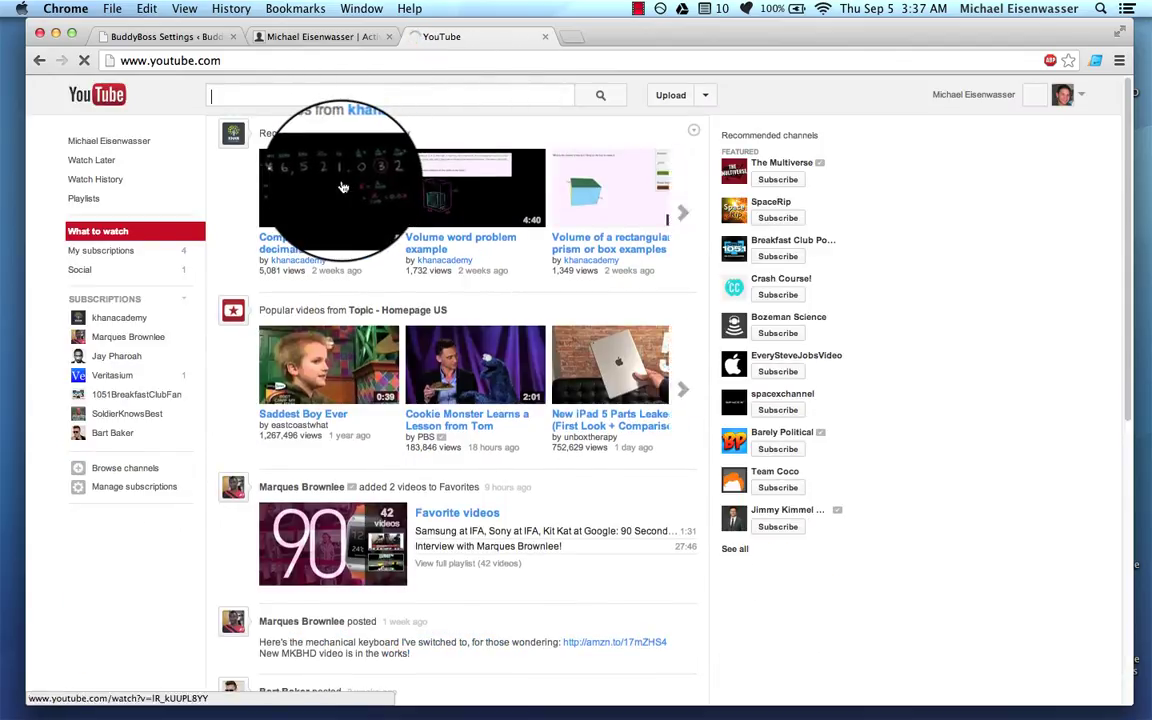
{"action": "left_click", "coordinate": [341, 187]}
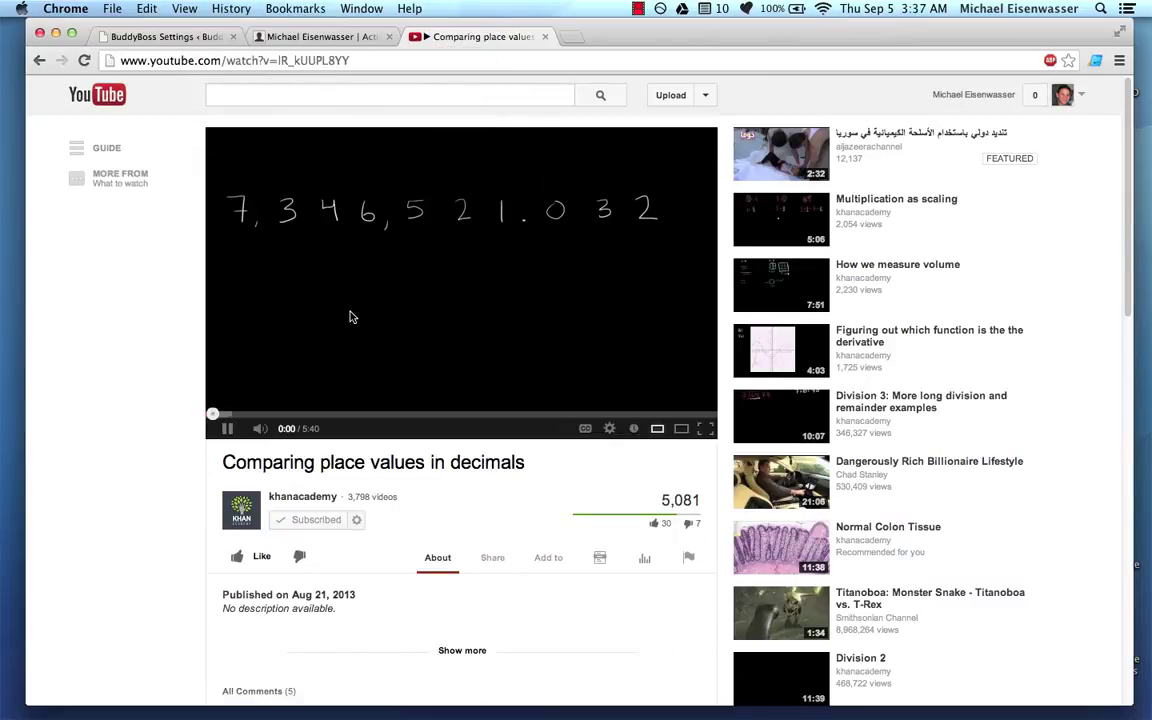
{"action": "left_click", "coordinate": [223, 437]}
{"action": "left_click", "coordinate": [371, 62]}
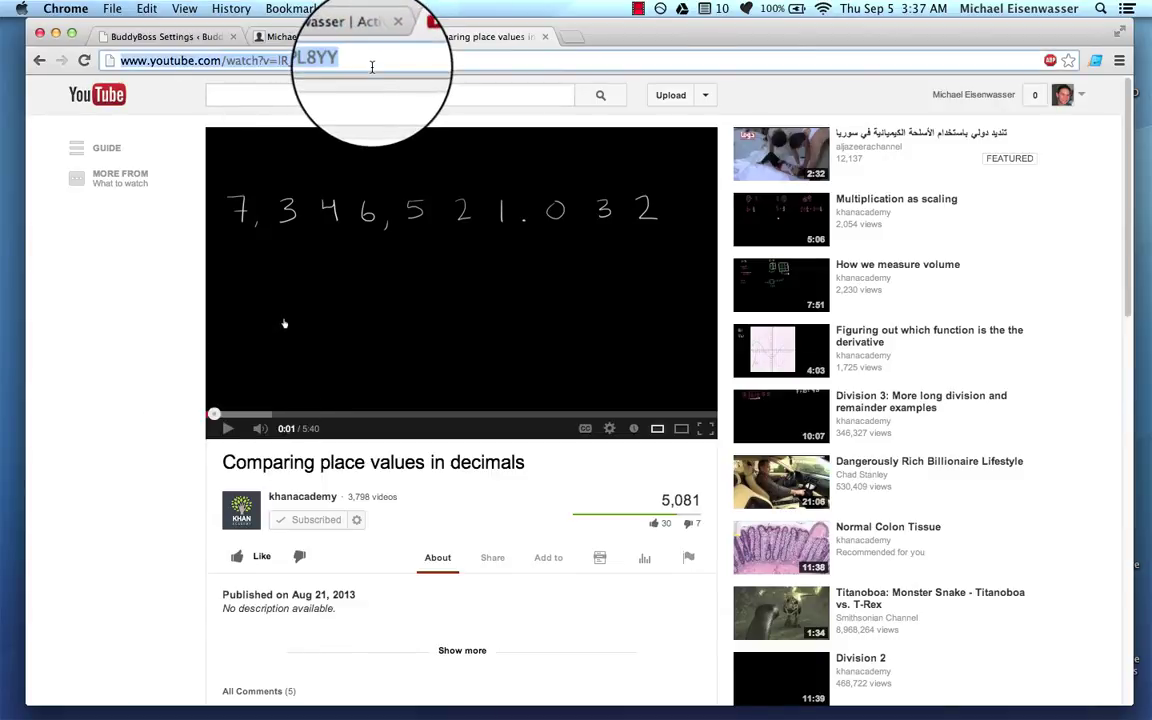
{"action": "key", "text": "ctrl+c"}
Step: Post the copied YouTube link on the own wall and check the embedded video there and in the guest's News Feed in Safari
{"action": "left_click", "coordinate": [322, 36]}
{"action": "left_click", "coordinate": [457, 442]}
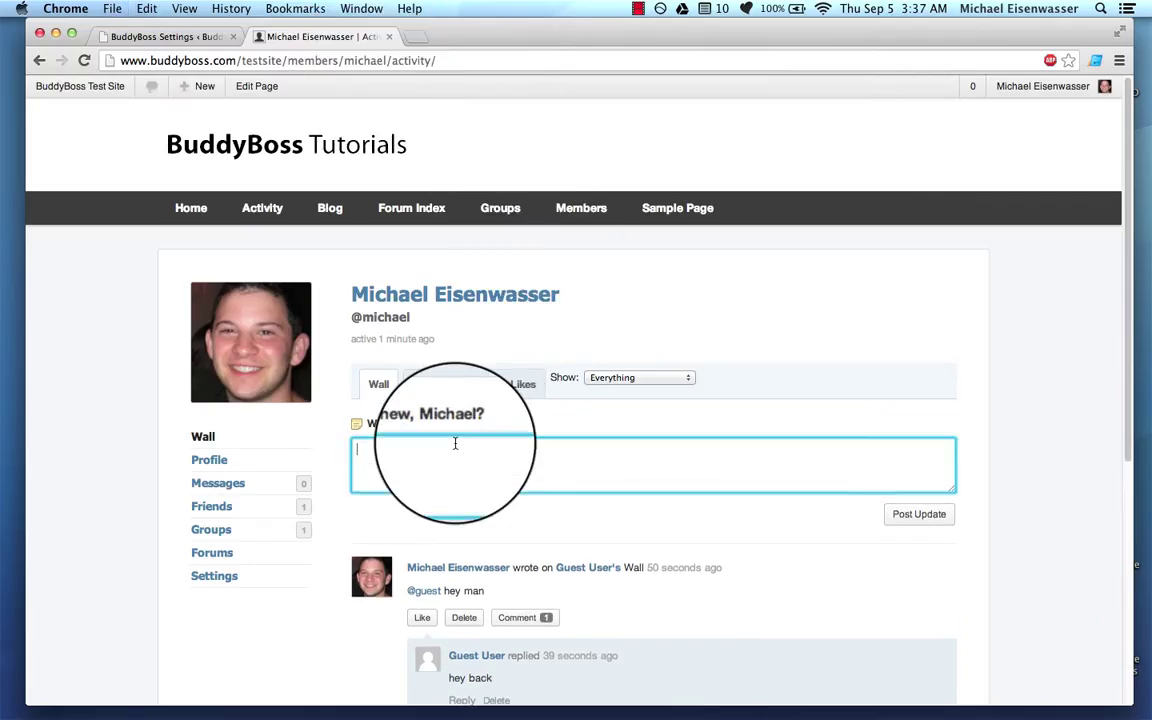
{"action": "key", "text": "ctrl+v"}
{"action": "left_click", "coordinate": [925, 533]}
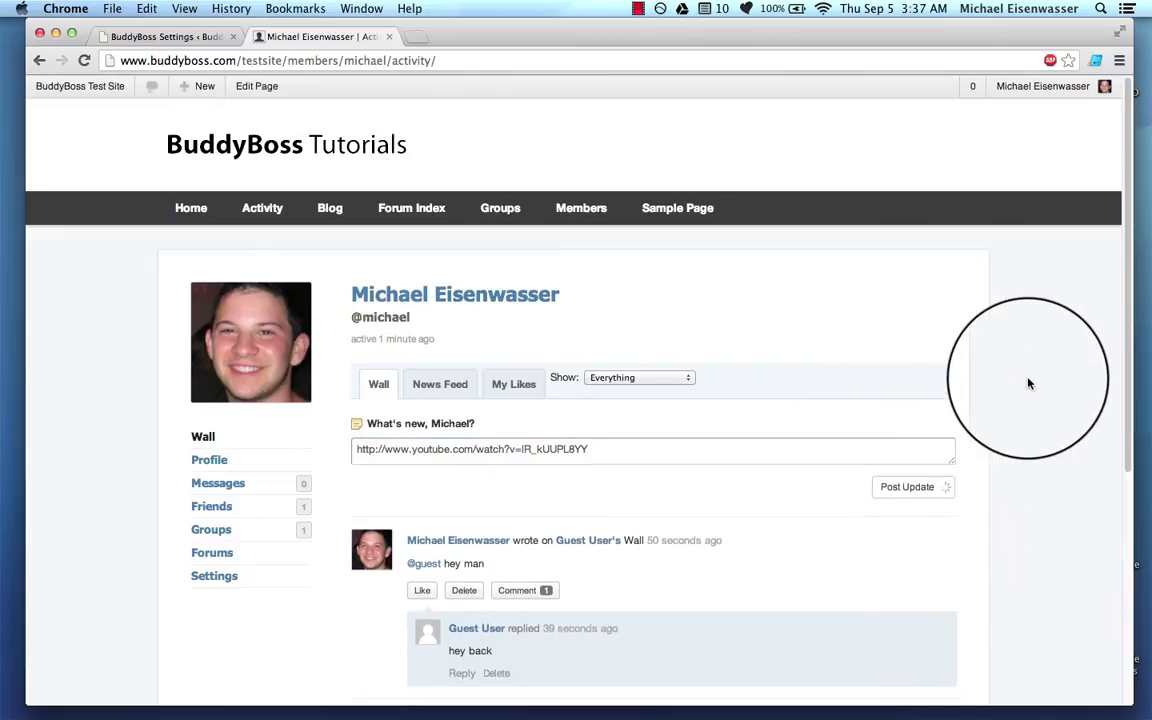
{"action": "scroll", "coordinate": [1029, 383], "scroll_direction": "down", "scroll_amount": 3}
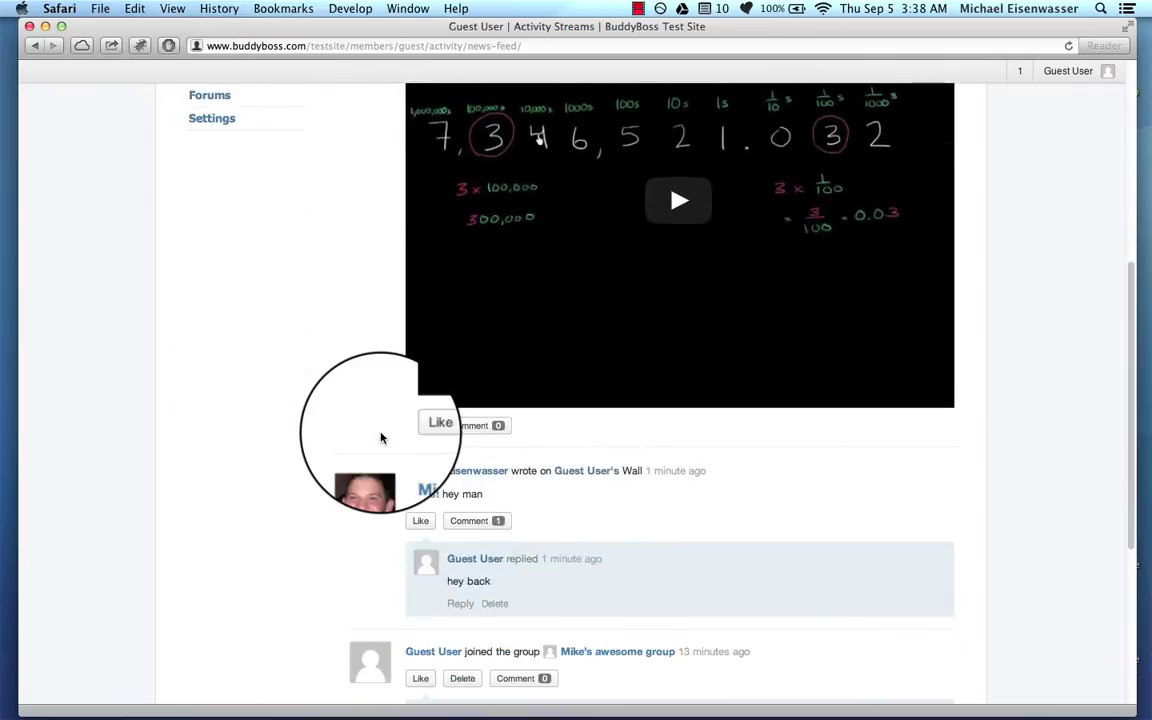
{"action": "scroll", "coordinate": [381, 437], "scroll_direction": "up", "scroll_amount": 3}
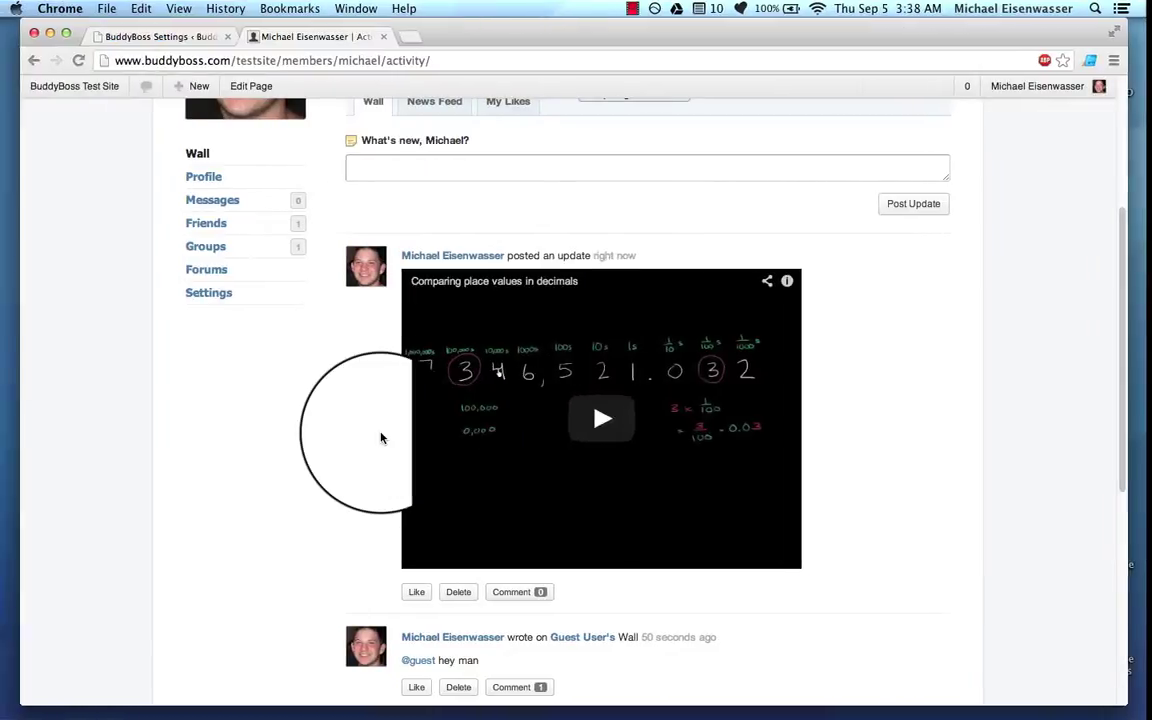
{"action": "scroll", "coordinate": [370, 433], "scroll_direction": "up", "scroll_amount": 5}
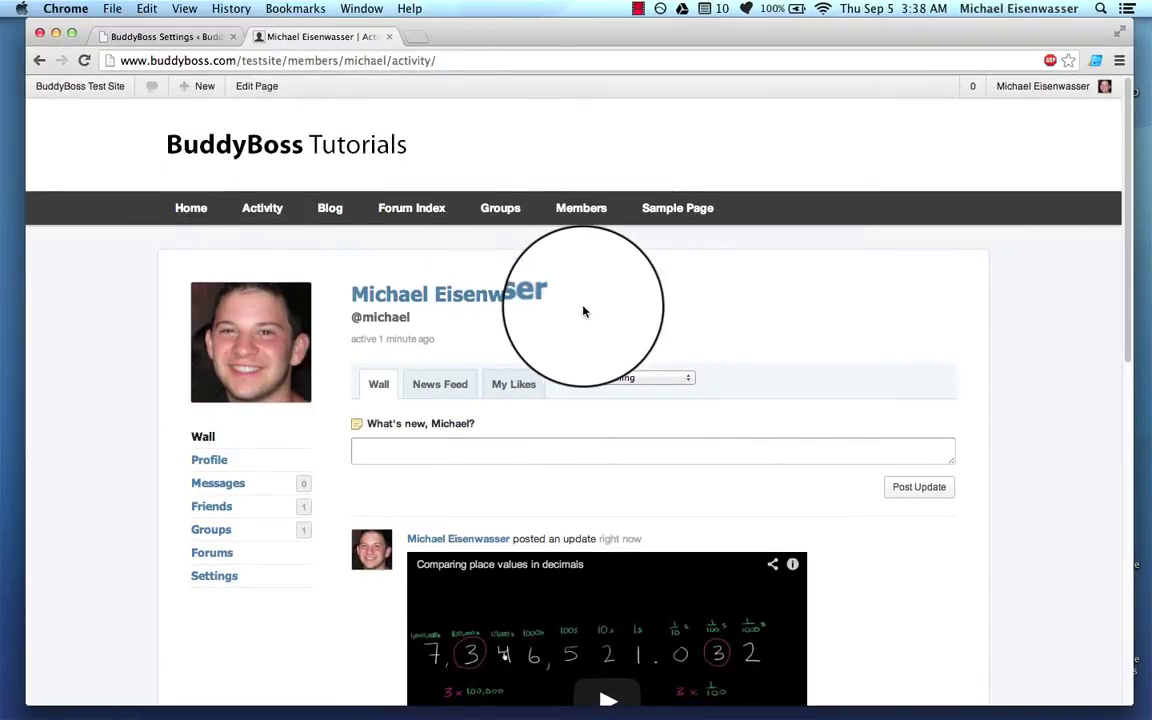
Step: Allow users to upload photos in the BuddyBoss theme settings and save the configuration
{"action": "left_click", "coordinate": [162, 36]}
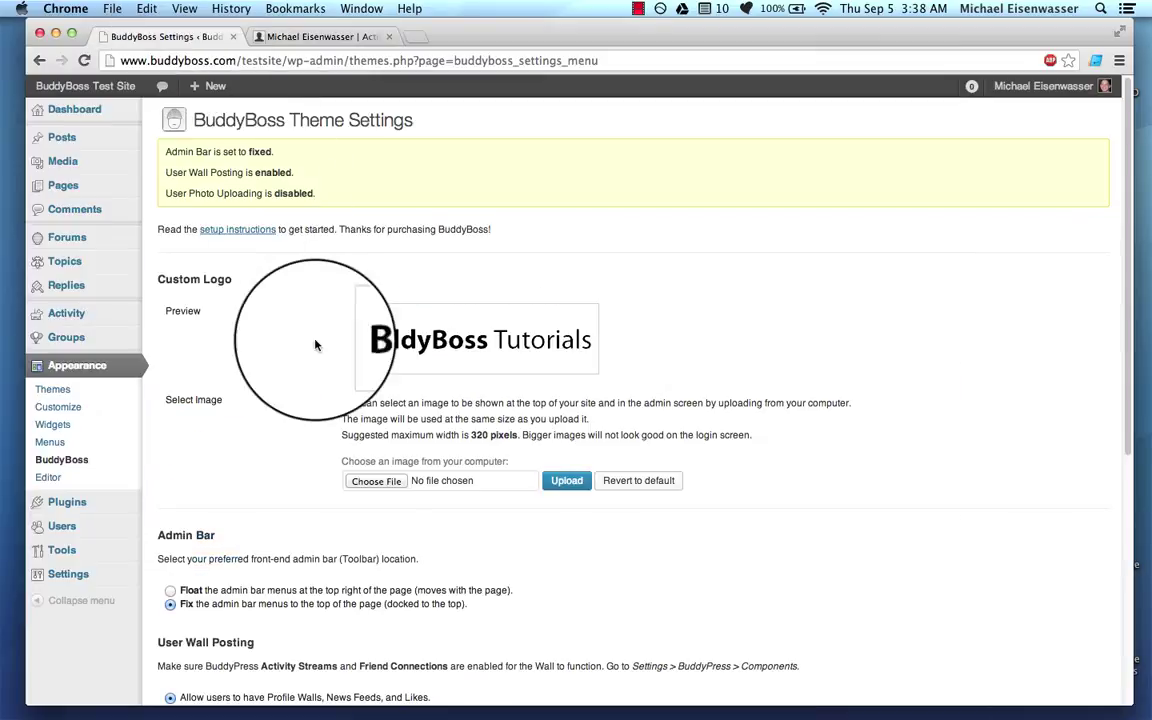
{"action": "scroll", "coordinate": [318, 408], "scroll_direction": "down", "scroll_amount": 6}
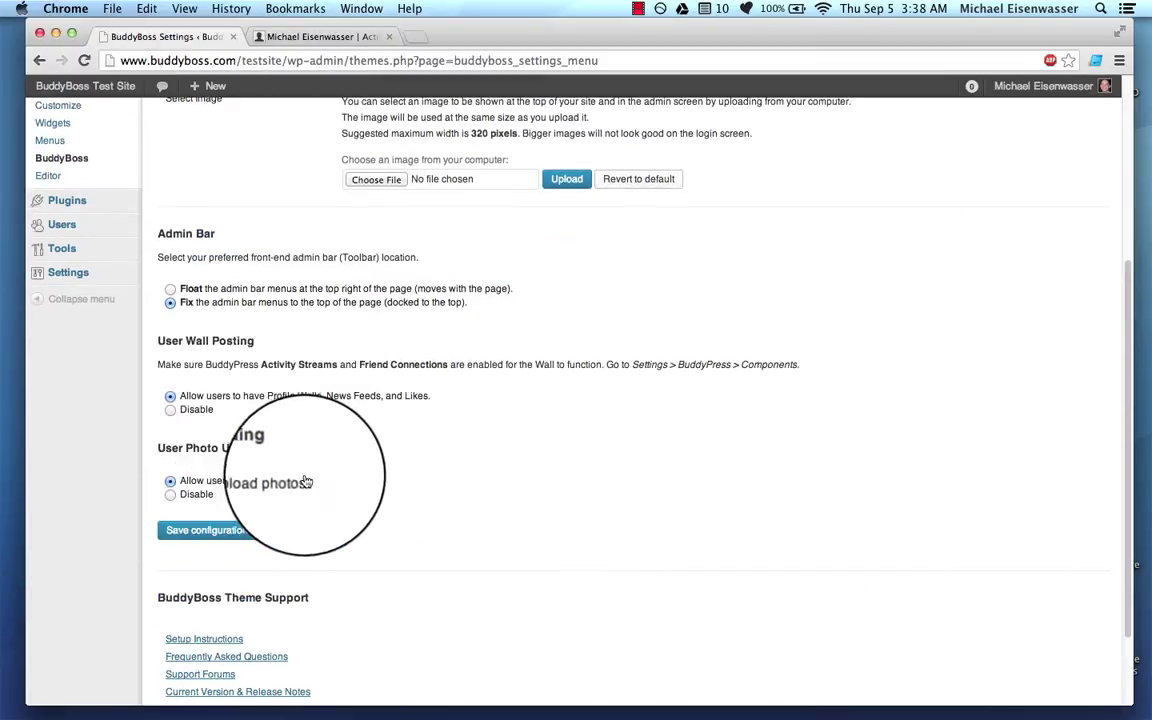
{"action": "left_click", "coordinate": [210, 530]}
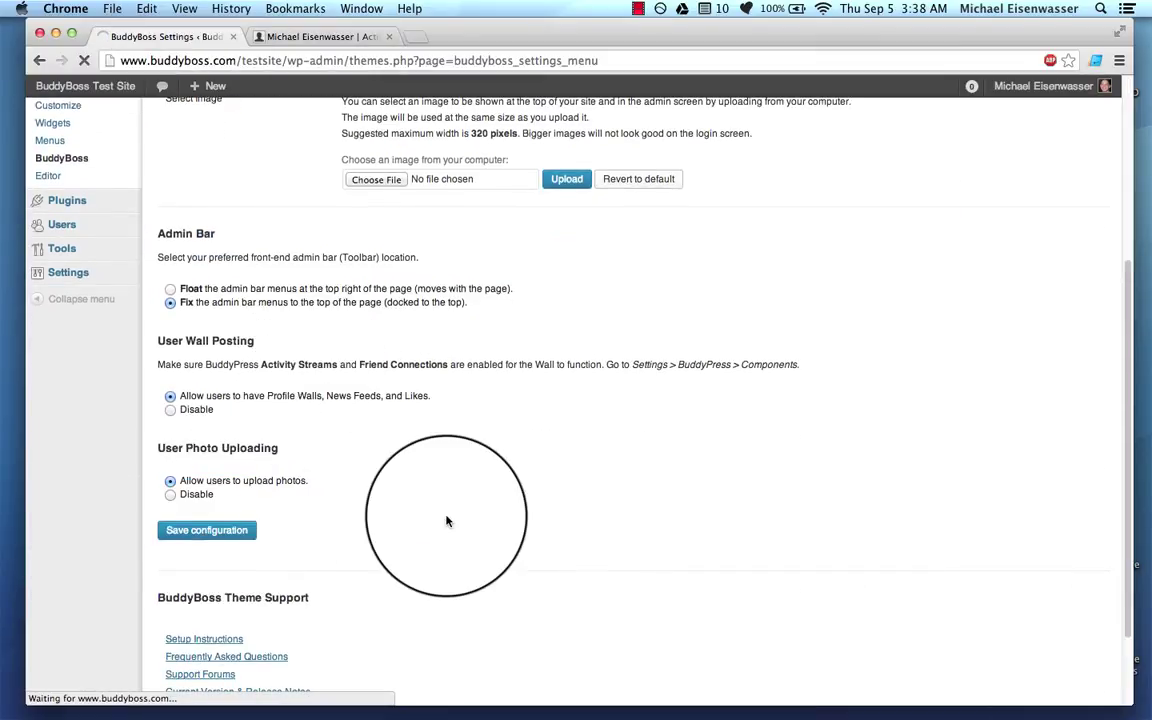
Step: Reload the own profile wall and attach the photo lily-flower-pictures.jpg from the Desktop to a new update
{"action": "left_click", "coordinate": [303, 36]}
{"action": "left_click", "coordinate": [85, 61]}
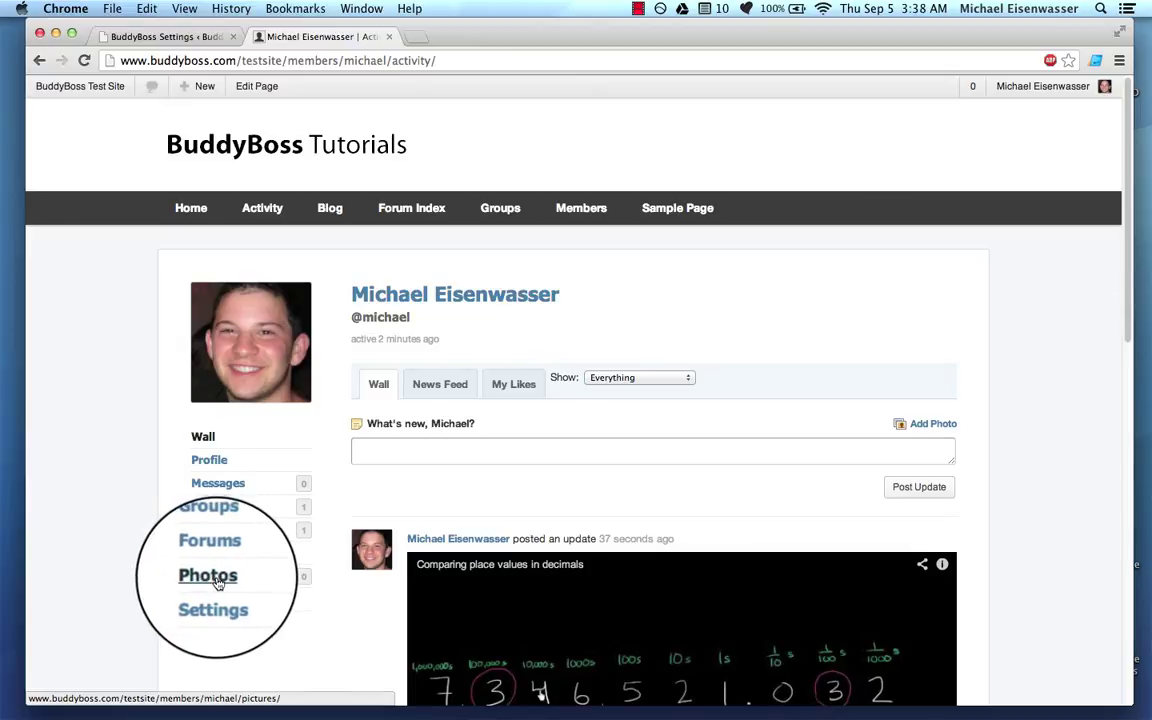
{"action": "left_click", "coordinate": [932, 424]}
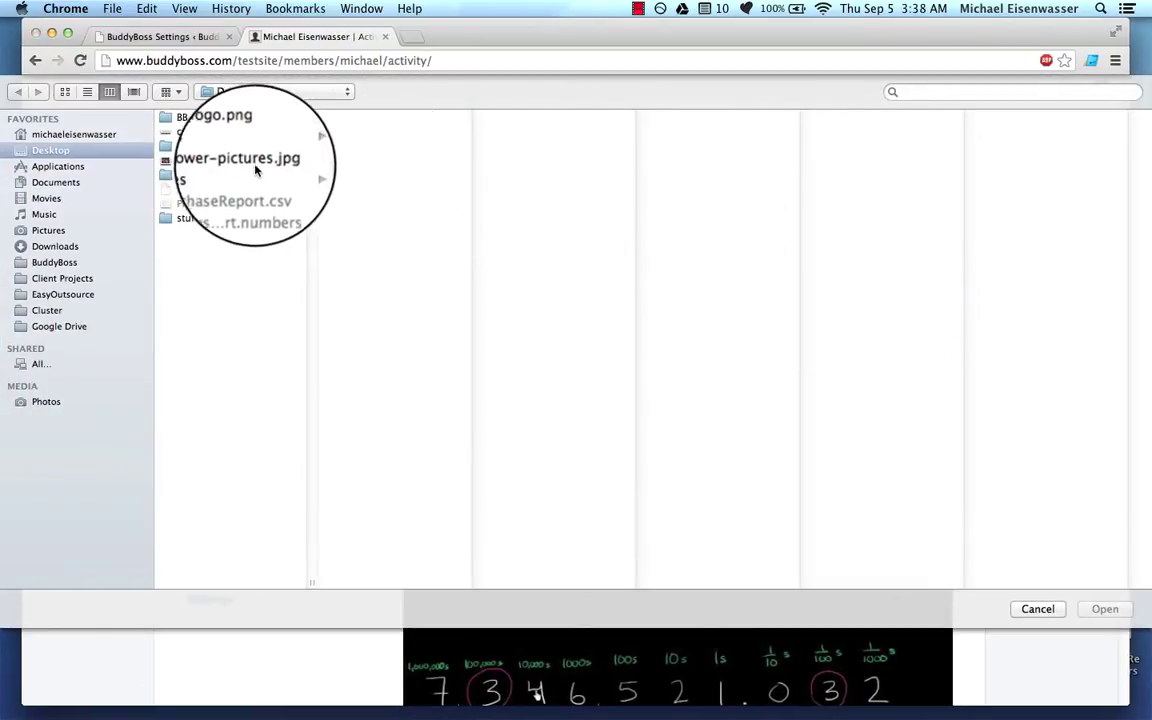
{"action": "left_click", "coordinate": [255, 162]}
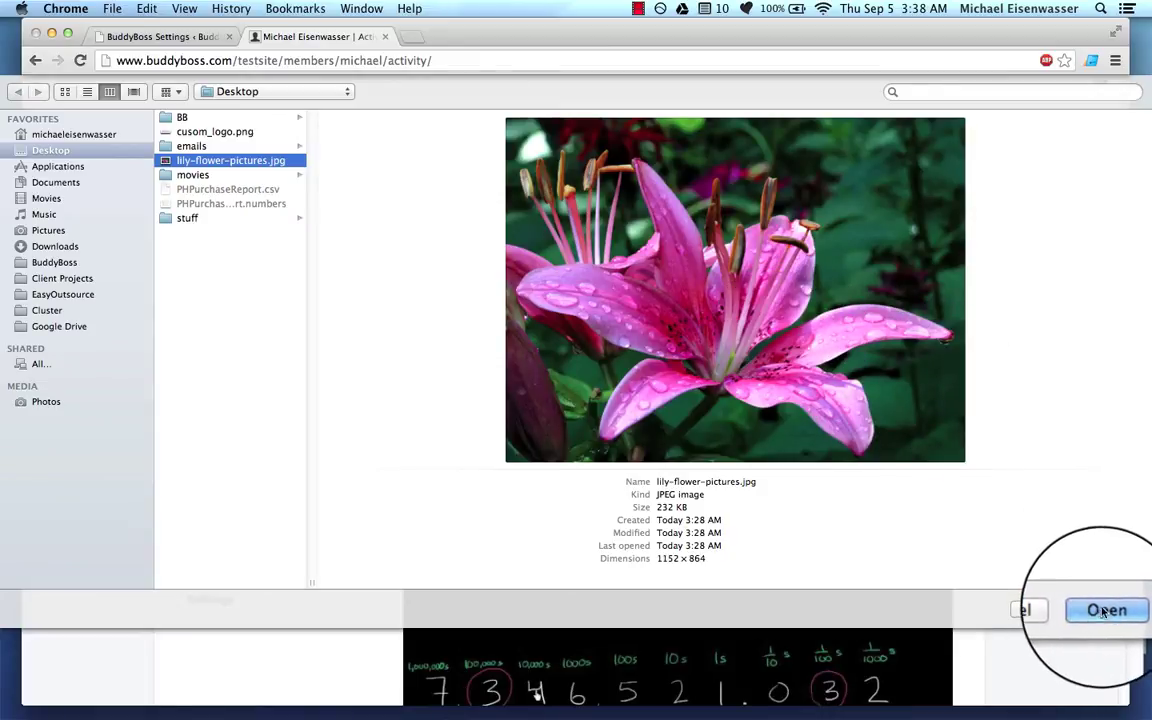
{"action": "left_click", "coordinate": [1104, 611]}
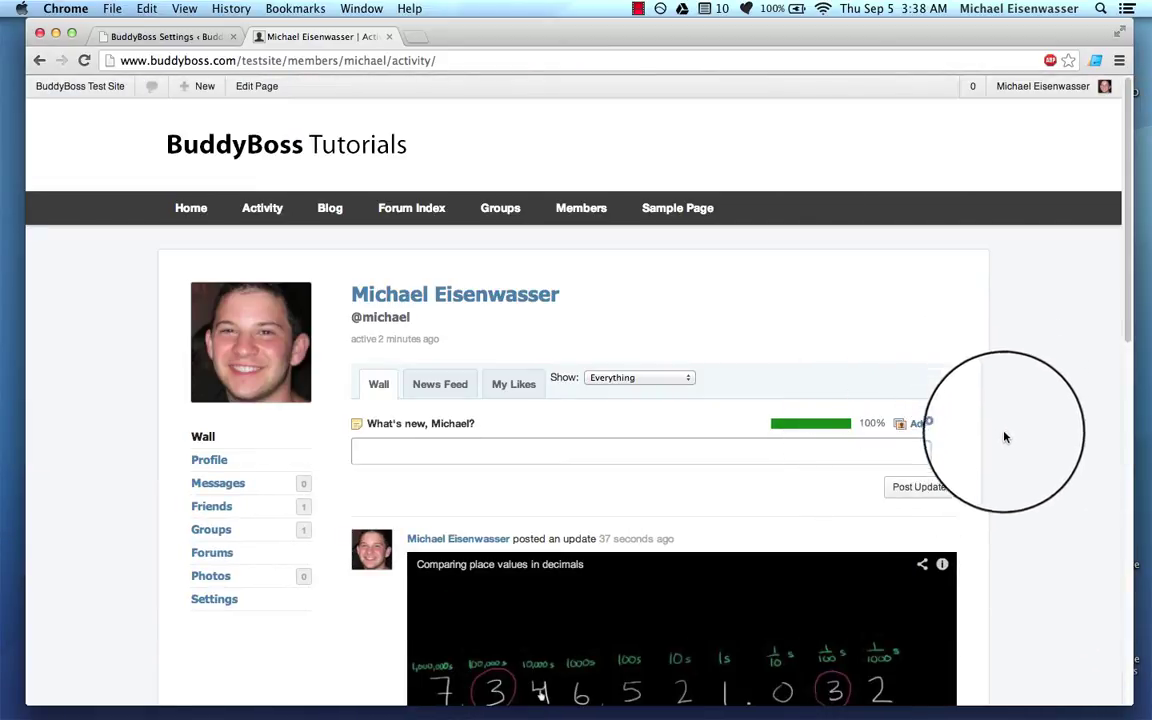
{"action": "scroll", "coordinate": [1005, 437], "scroll_direction": "down", "scroll_amount": 5}
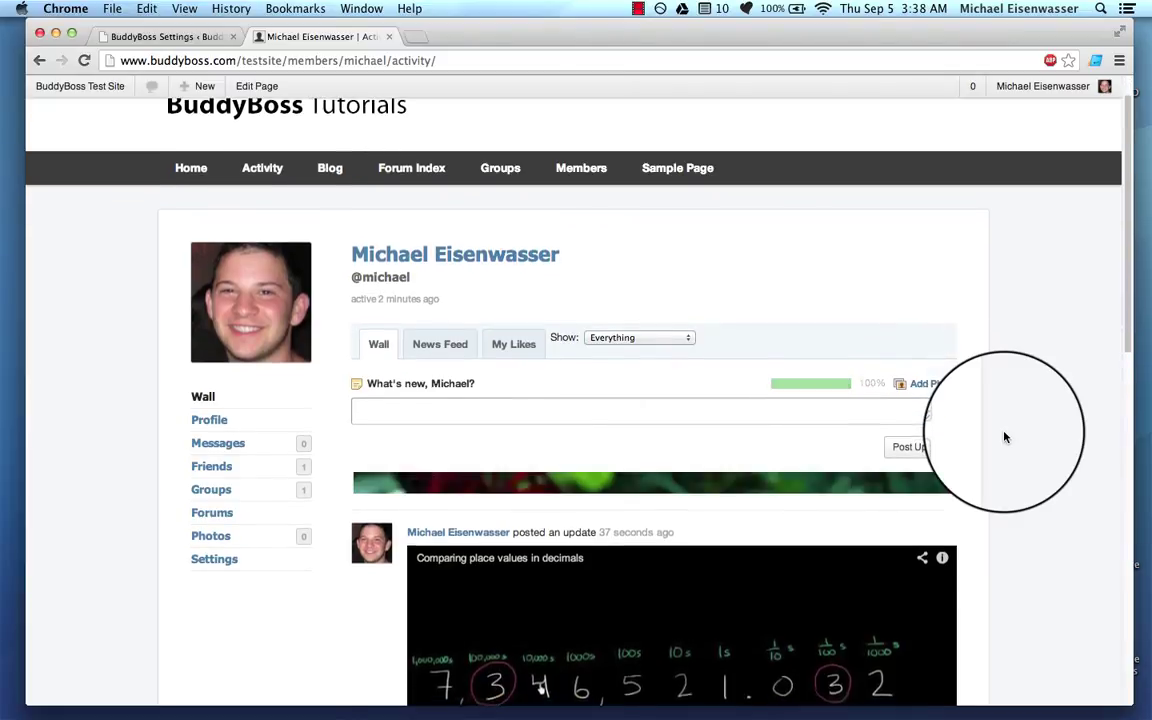
{"action": "scroll", "coordinate": [1005, 437], "scroll_direction": "up", "scroll_amount": 5}
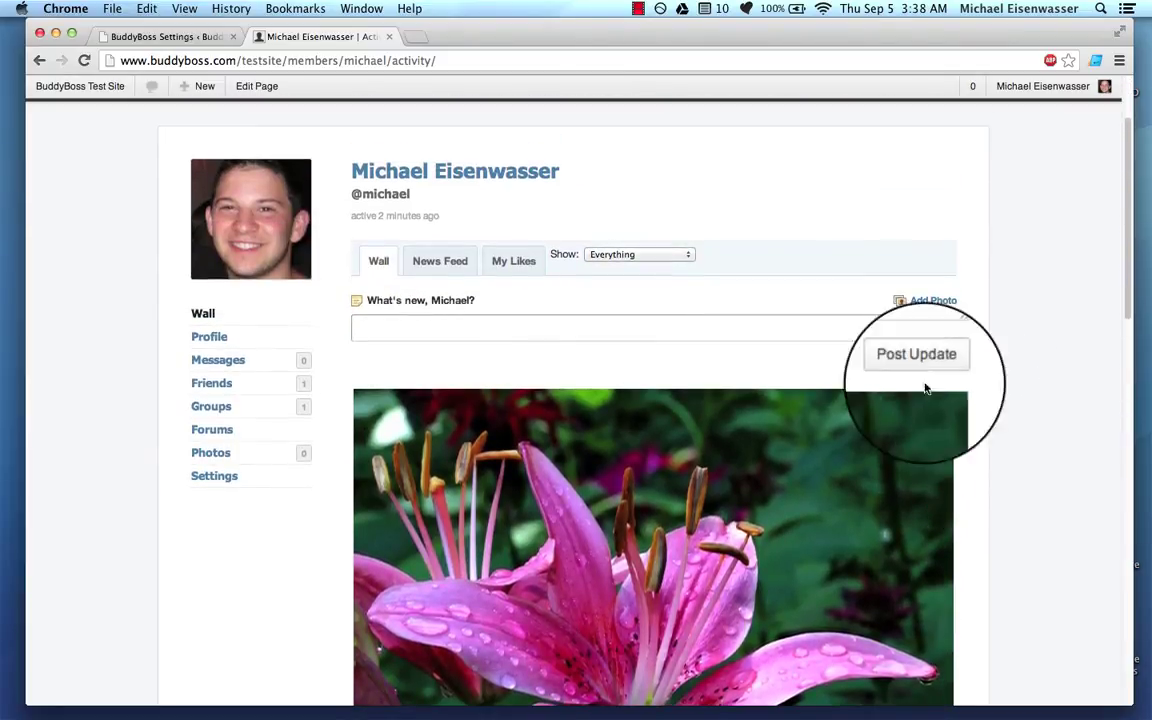
Step: Post the attached lily photo on the wall with the text "flowers" and look over the published update
{"action": "left_click", "coordinate": [858, 334]}
{"action": "type", "text": "L"}
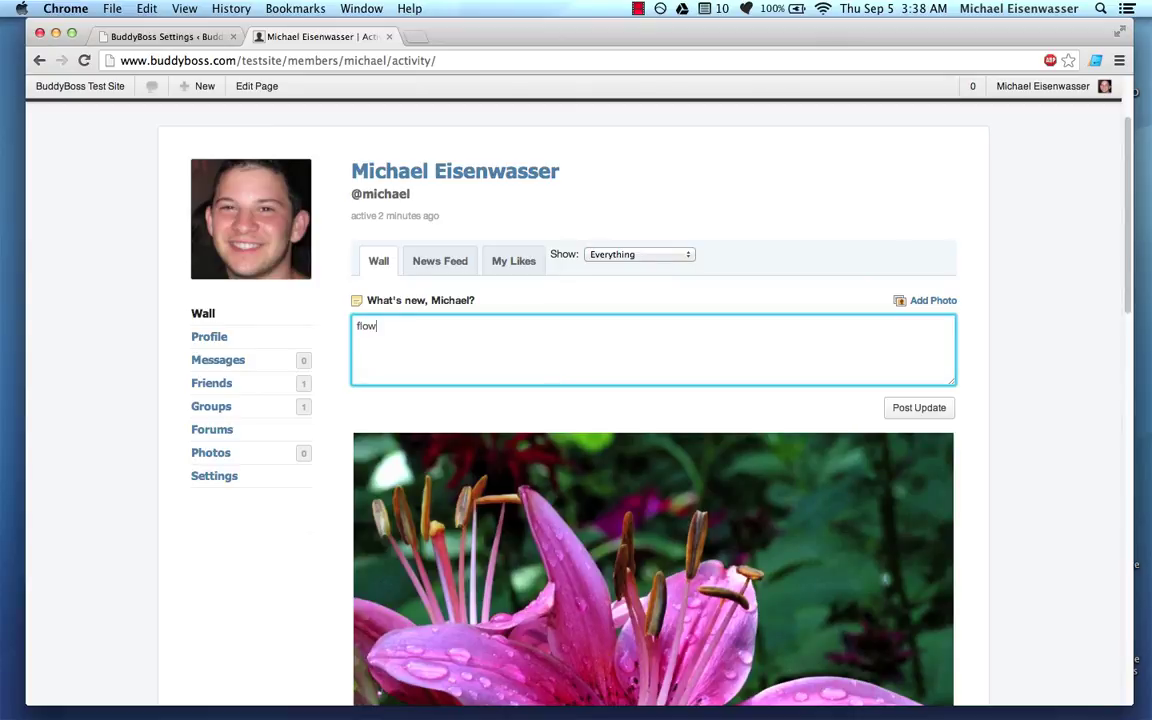
{"action": "type", "text": "lowers"}
{"action": "left_click", "coordinate": [919, 407]}
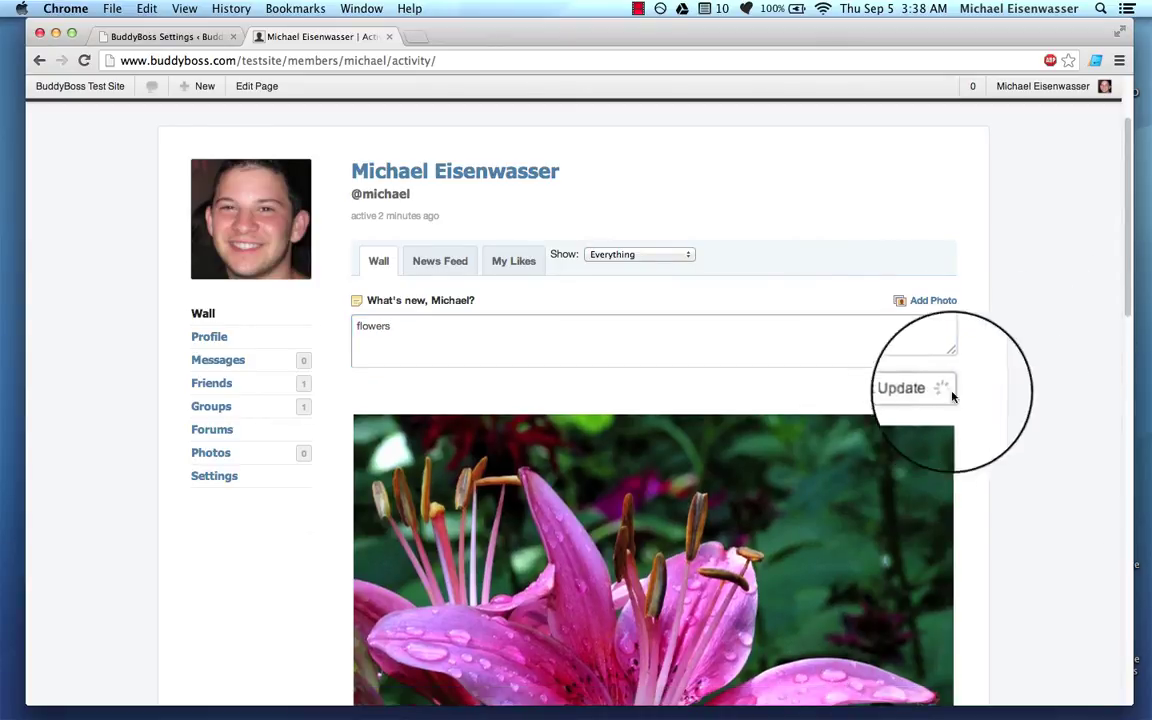
{"action": "scroll", "coordinate": [1013, 394], "scroll_direction": "down", "scroll_amount": 5}
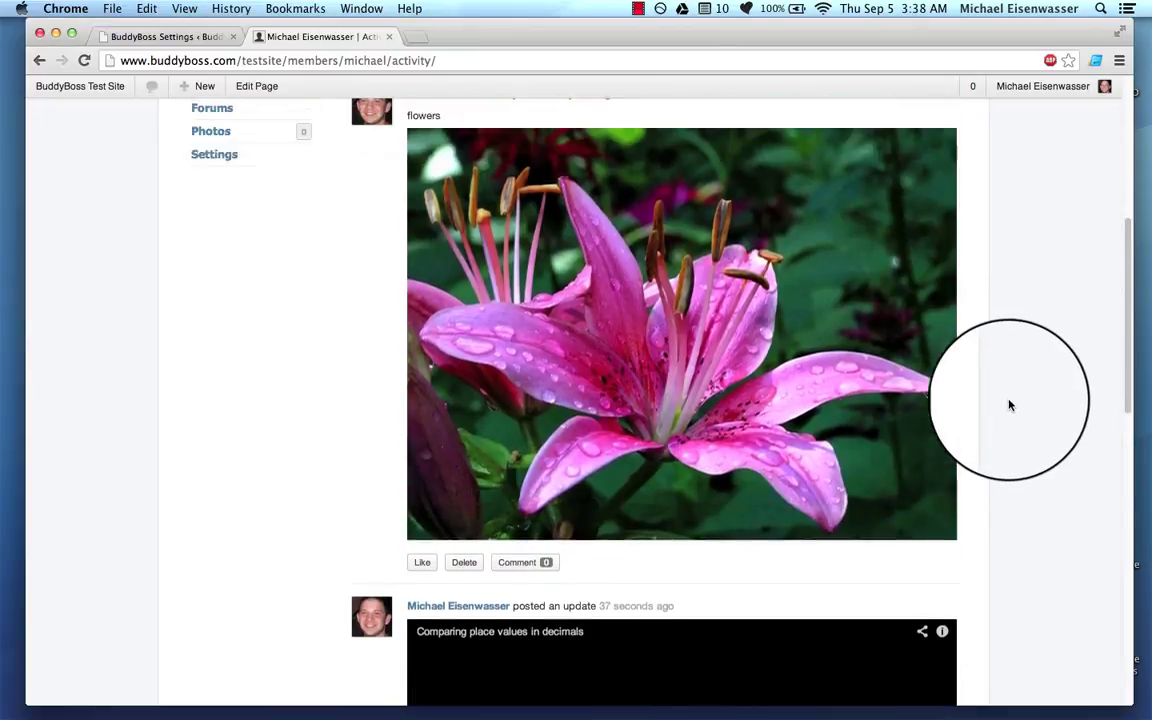
{"action": "scroll", "coordinate": [1010, 405], "scroll_direction": "up", "scroll_amount": 3}
{"action": "scroll", "coordinate": [1010, 405], "scroll_direction": "up", "scroll_amount": 2}
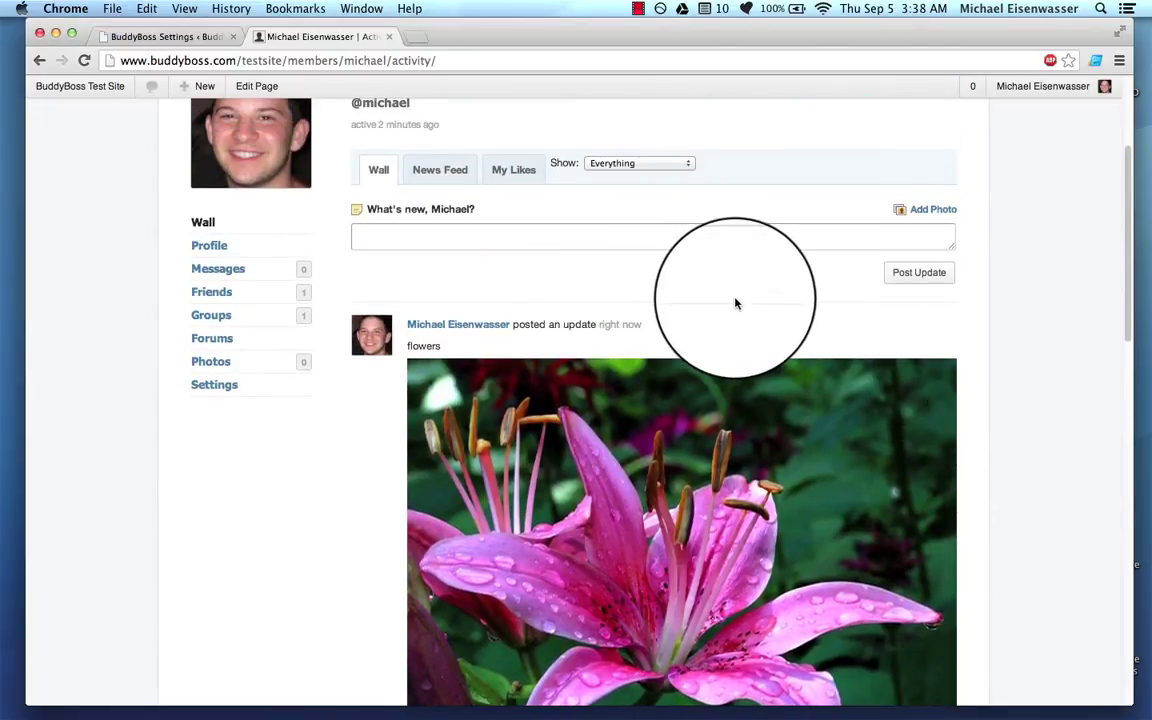
Step: Upload the desktop image "Screen Shot 2013-09-05 at 3.39.16 AM.png" on the profile's Photos page and post it
{"action": "scroll", "coordinate": [736, 303], "scroll_direction": "up", "scroll_amount": 1}
{"action": "scroll", "coordinate": [736, 303], "scroll_direction": "up", "scroll_amount": 1}
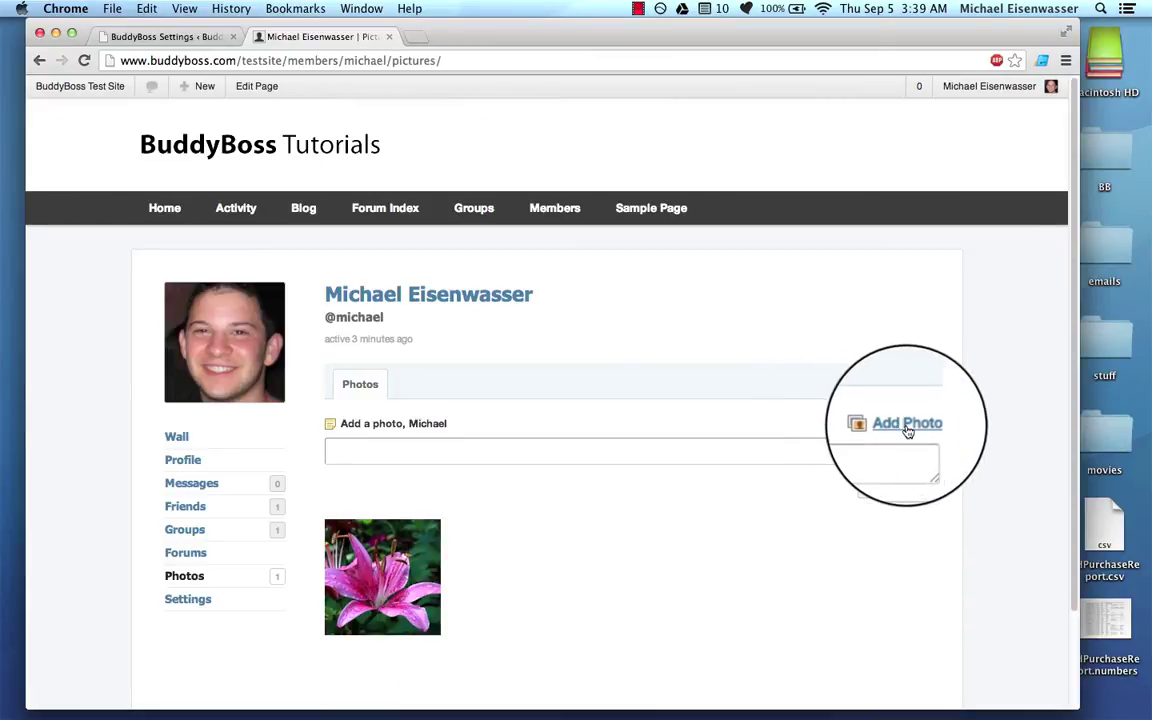
{"action": "left_click", "coordinate": [905, 428]}
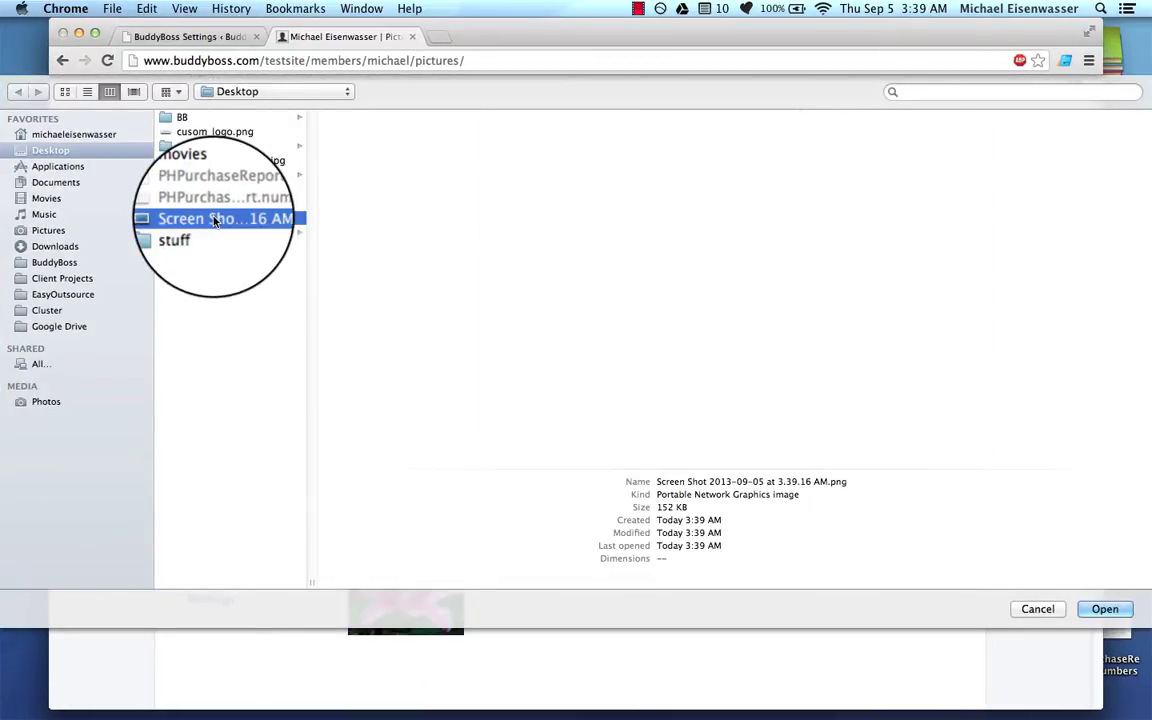
{"action": "left_click", "coordinate": [214, 219]}
{"action": "double_click", "coordinate": [214, 219]}
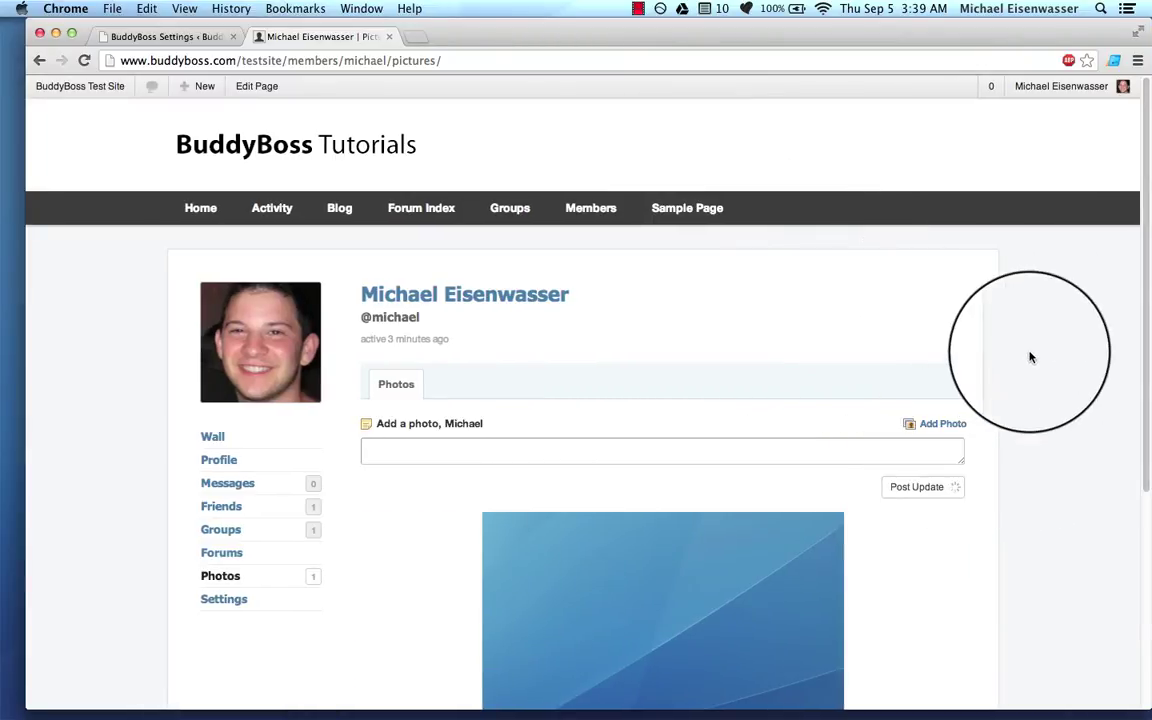
{"action": "key", "text": "super+r"}
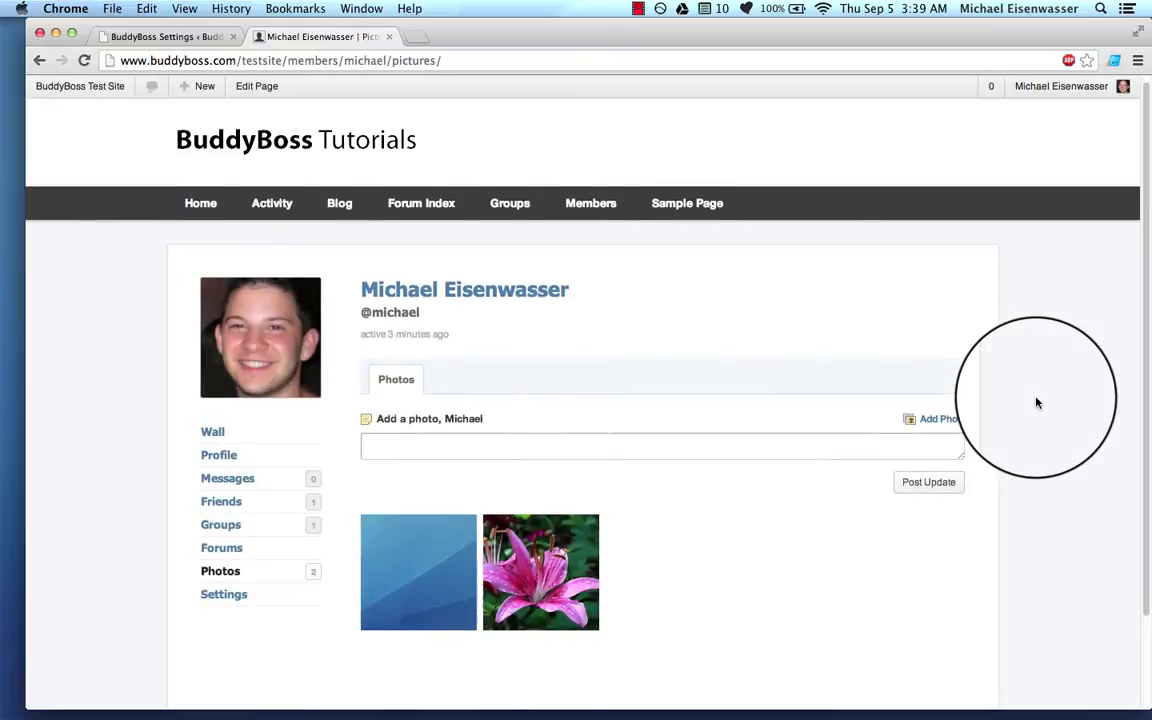
Step: View the uploaded photos in the full-screen gallery and close it again
{"action": "scroll", "coordinate": [1036, 401], "scroll_direction": "down", "scroll_amount": 2}
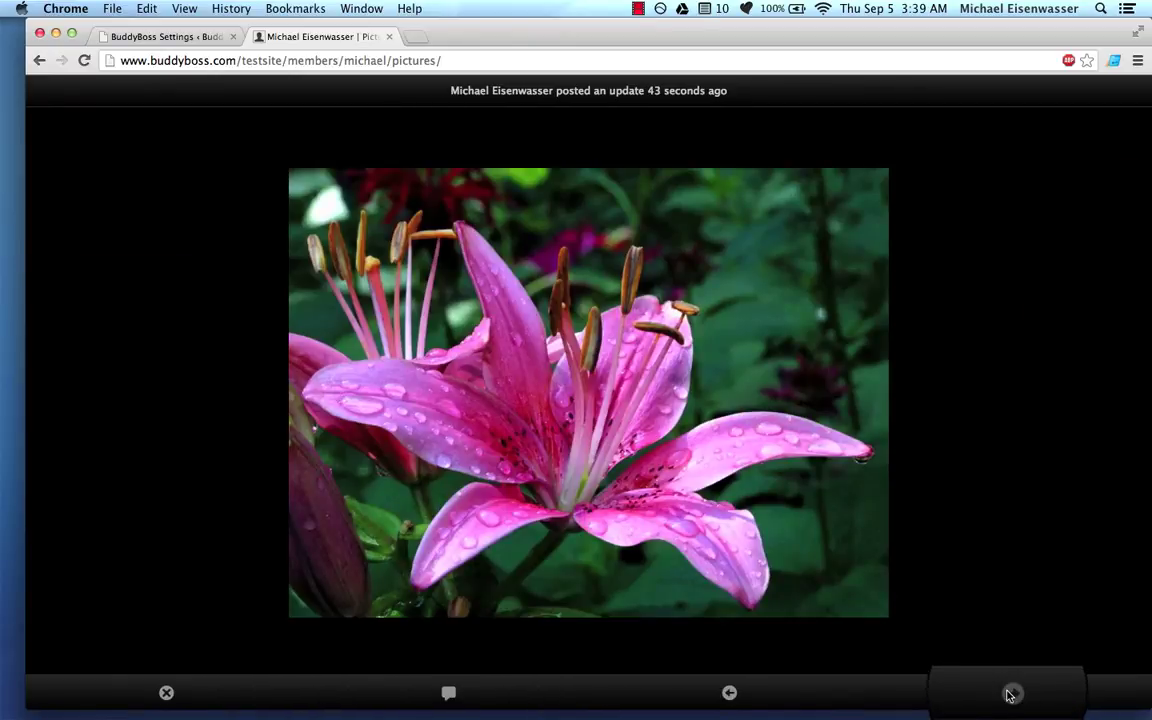
{"action": "left_click", "coordinate": [166, 694]}
{"action": "scroll", "coordinate": [110, 369], "scroll_direction": "up", "scroll_amount": 2}
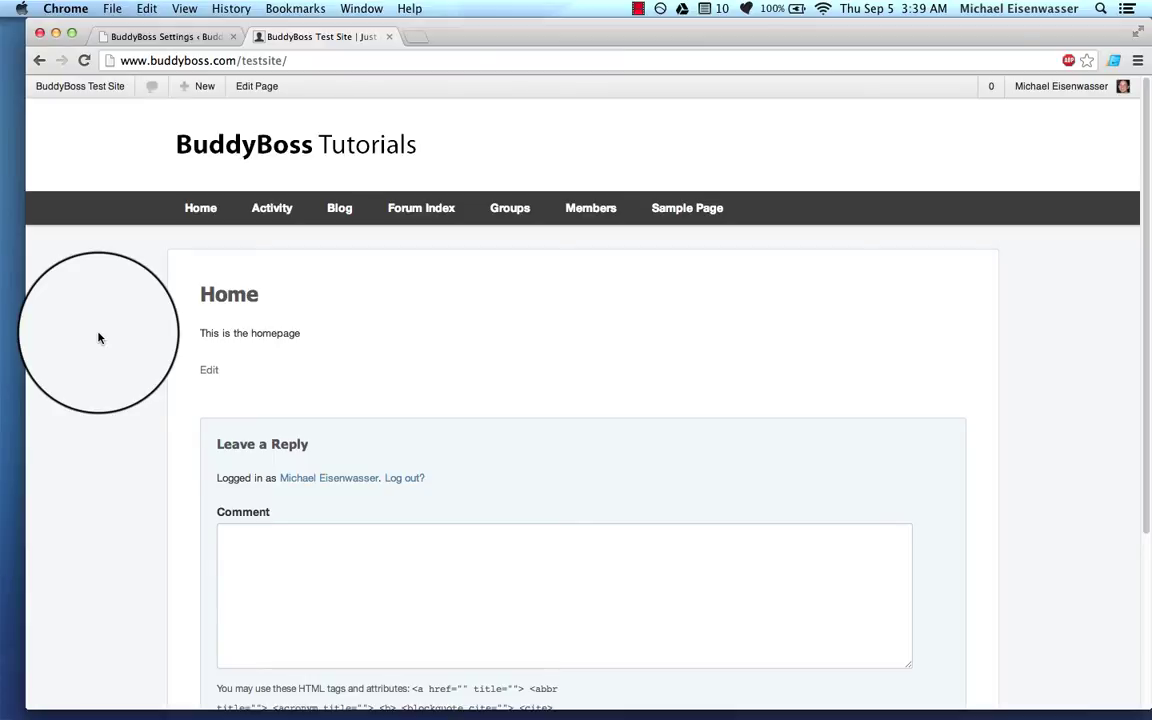
Step: Open the site's Widgets administration page and examine the widget areas for pages, homepage, members, groups, activity, forums, blogs and footers
{"action": "left_click", "coordinate": [180, 37]}
{"action": "left_click", "coordinate": [98, 424]}
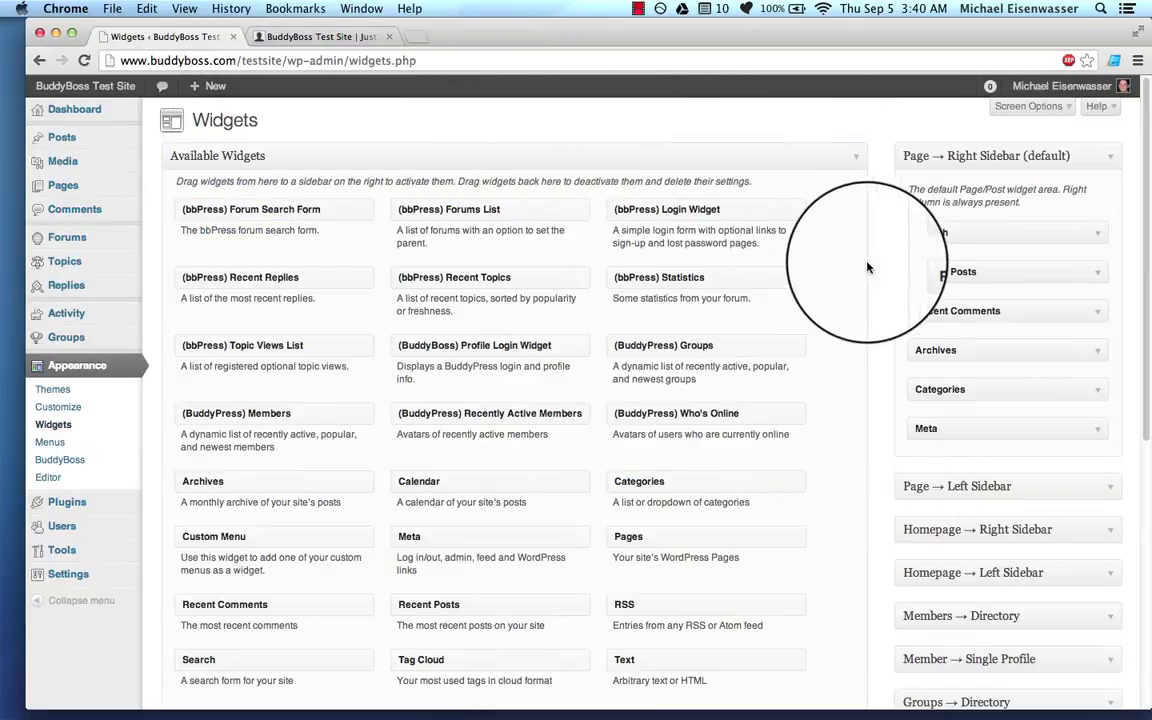
{"action": "scroll", "coordinate": [873, 246], "scroll_direction": "down", "scroll_amount": 1}
{"action": "scroll", "coordinate": [873, 246], "scroll_direction": "down", "scroll_amount": 5}
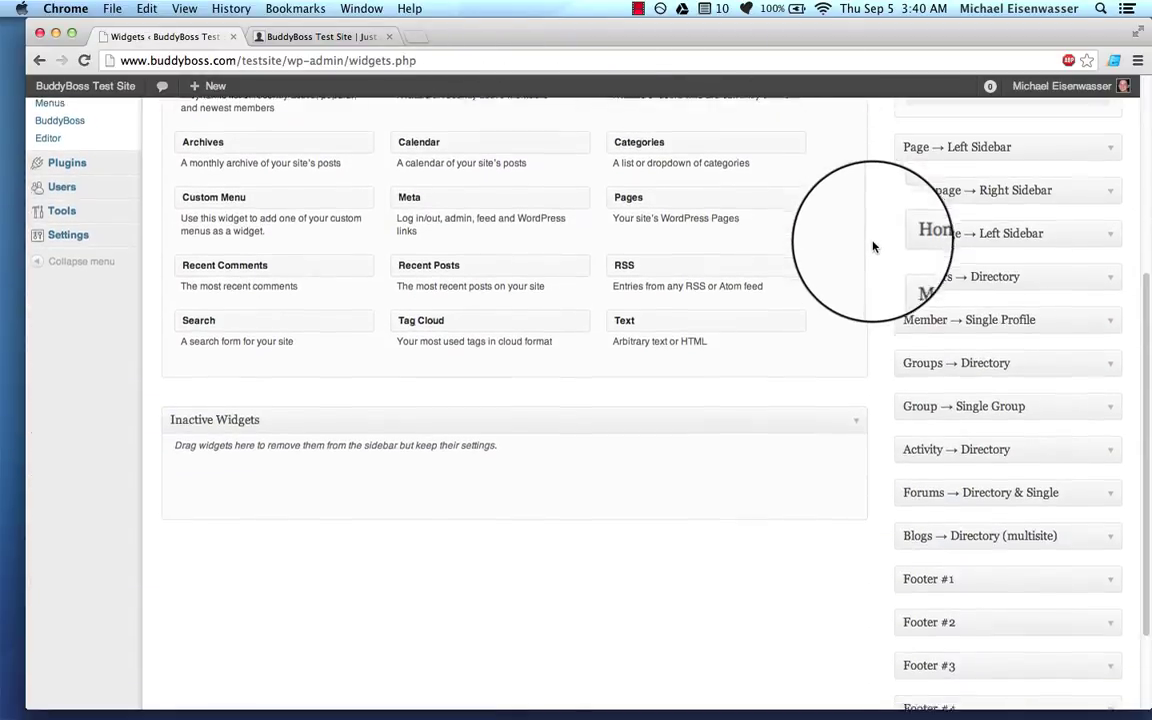
{"action": "scroll", "coordinate": [873, 246], "scroll_direction": "up", "scroll_amount": 6}
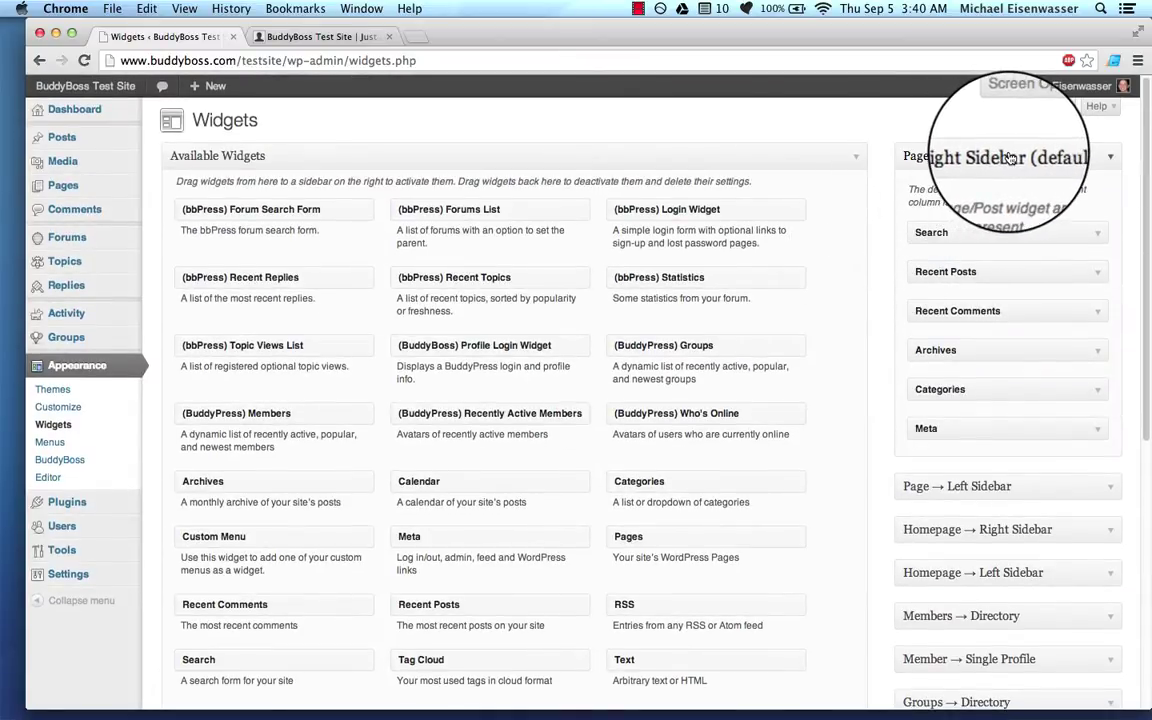
{"action": "scroll", "coordinate": [861, 321], "scroll_direction": "down", "scroll_amount": 3}
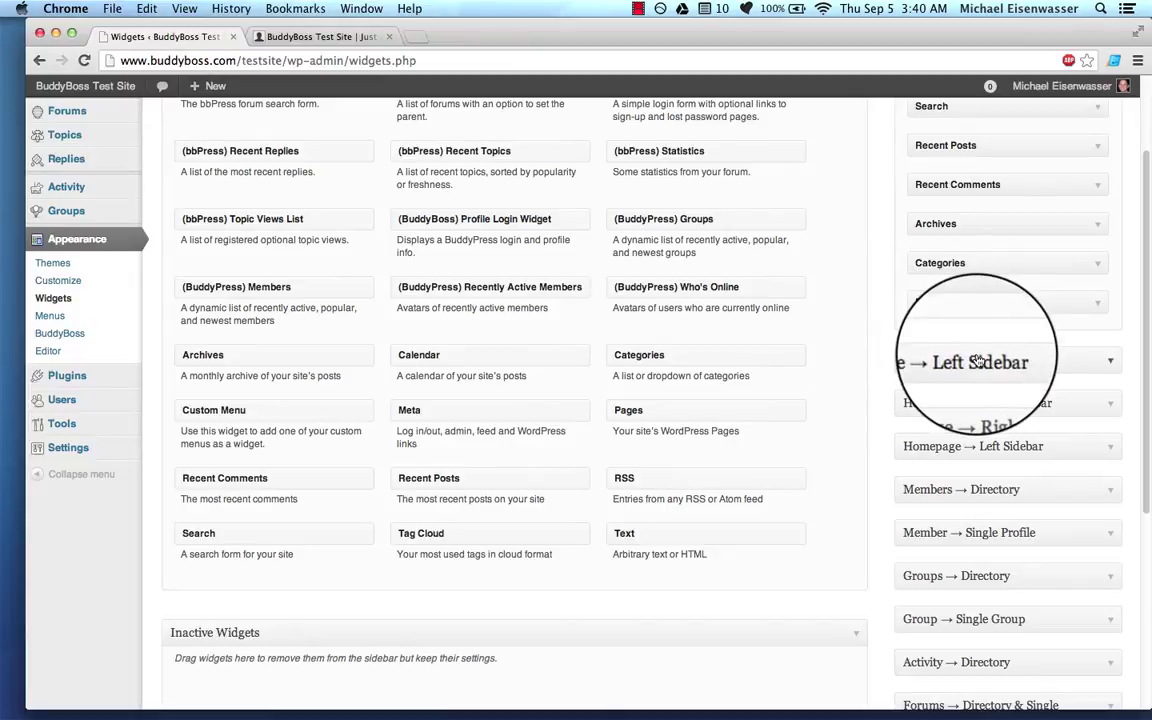
{"action": "scroll", "coordinate": [878, 366], "scroll_direction": "down", "scroll_amount": 3}
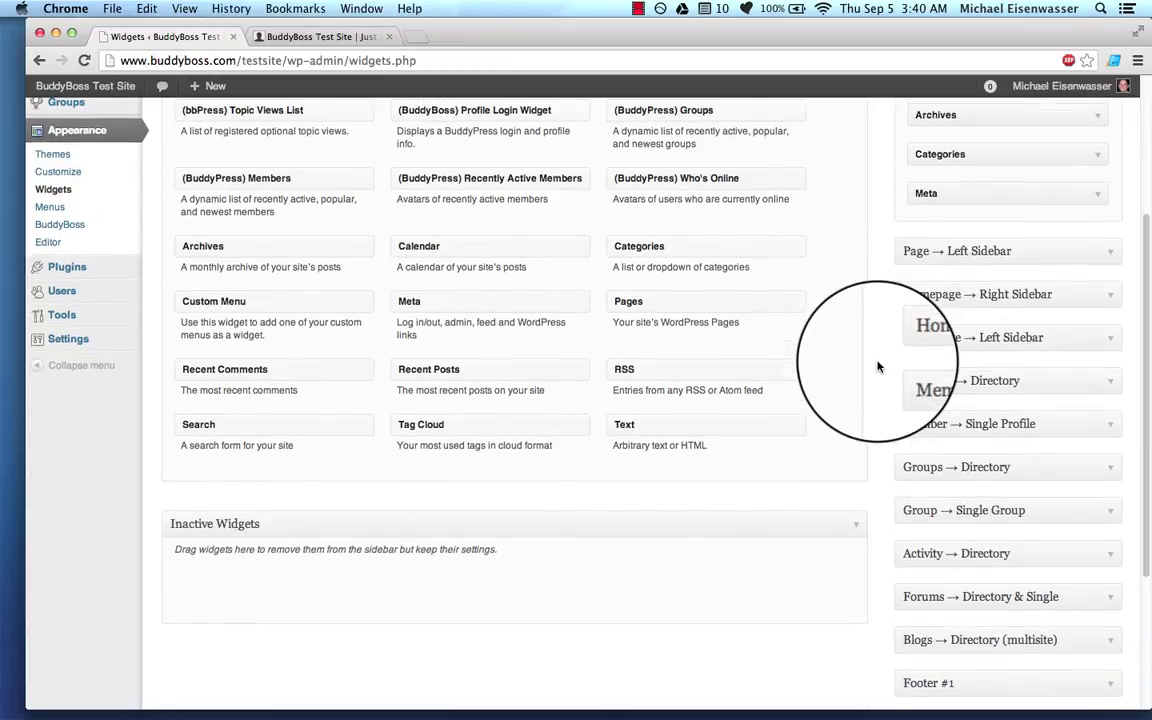
{"action": "scroll", "coordinate": [950, 400], "scroll_direction": "down", "scroll_amount": 2}
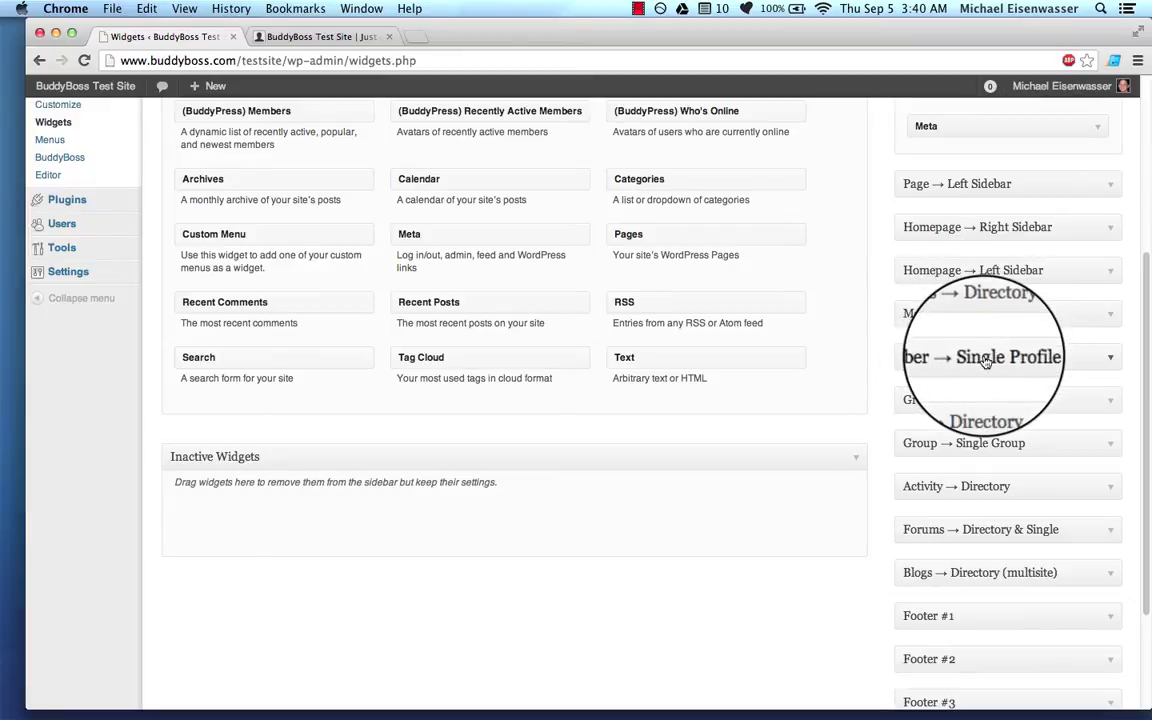
{"action": "scroll", "coordinate": [977, 591], "scroll_direction": "down", "scroll_amount": 1}
{"action": "scroll", "coordinate": [977, 591], "scroll_direction": "down", "scroll_amount": 3}
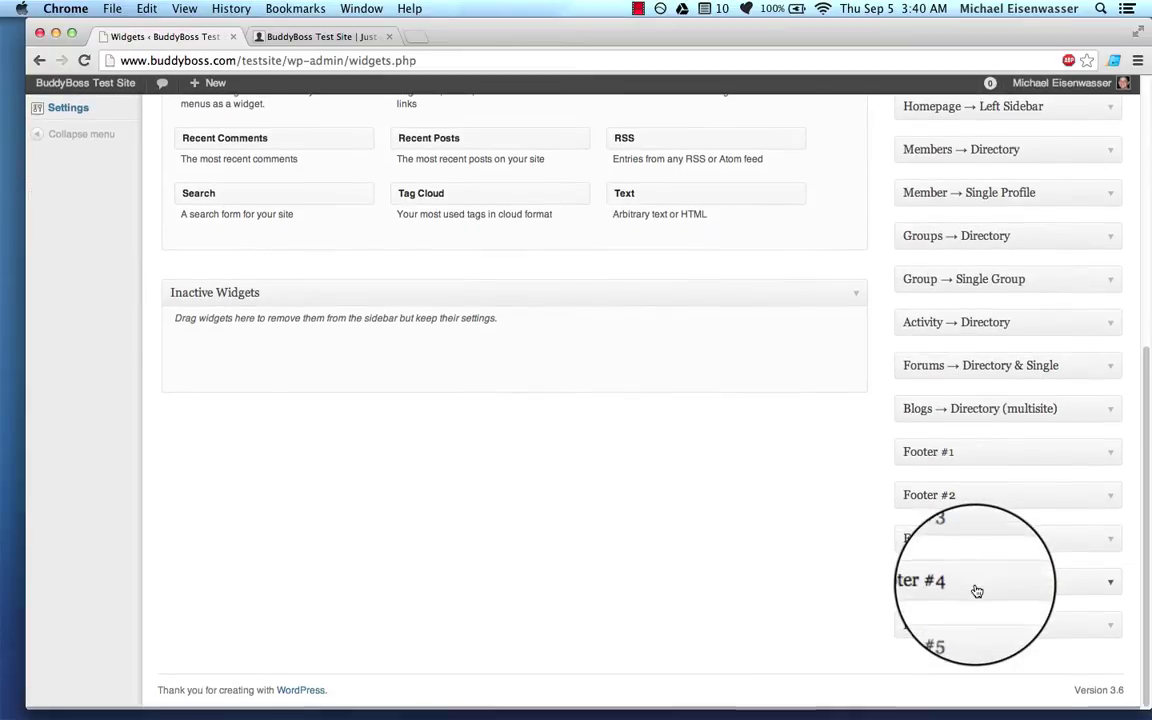
{"action": "scroll", "coordinate": [977, 591], "scroll_direction": "up", "scroll_amount": 5}
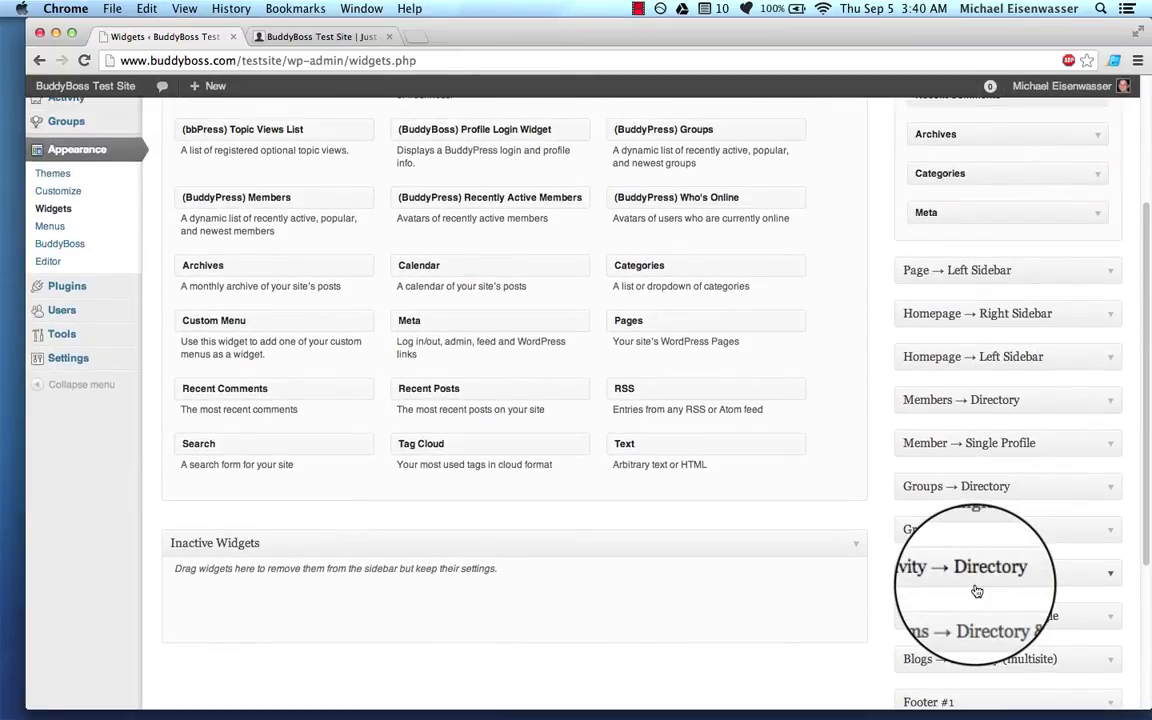
Step: Add the (BuddyBoss) Profile Login Widget to the Homepage → Left Sidebar area and save it with the title "Log In Here"
{"action": "left_click", "coordinate": [988, 356]}
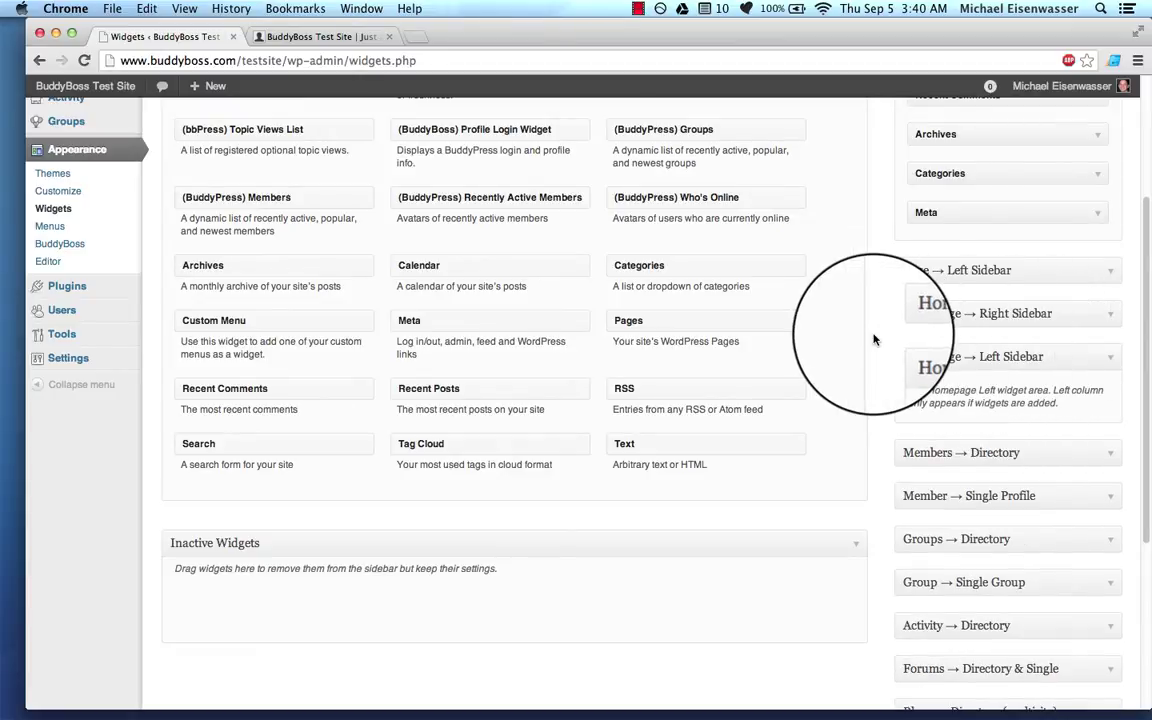
{"action": "scroll", "coordinate": [873, 340], "scroll_direction": "up", "scroll_amount": 5}
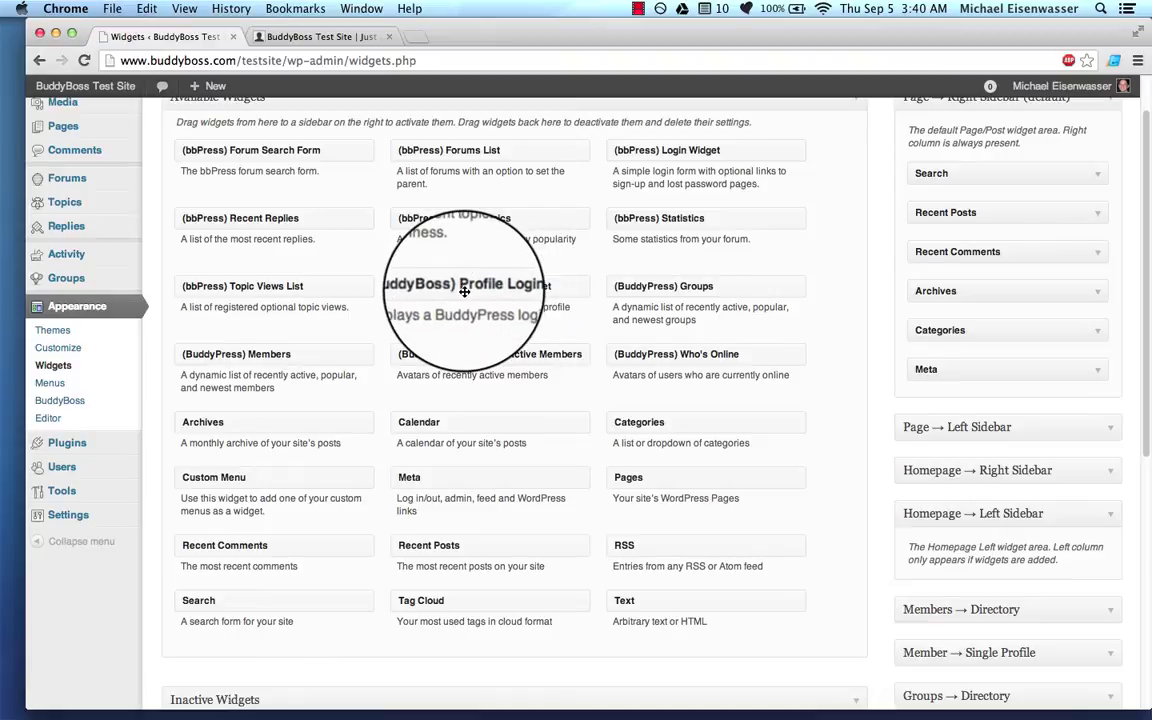
{"action": "left_click_drag", "start_coordinate": [470, 289], "coordinate": [990, 512]}
{"action": "scroll", "coordinate": [986, 531], "scroll_direction": "down", "scroll_amount": 5}
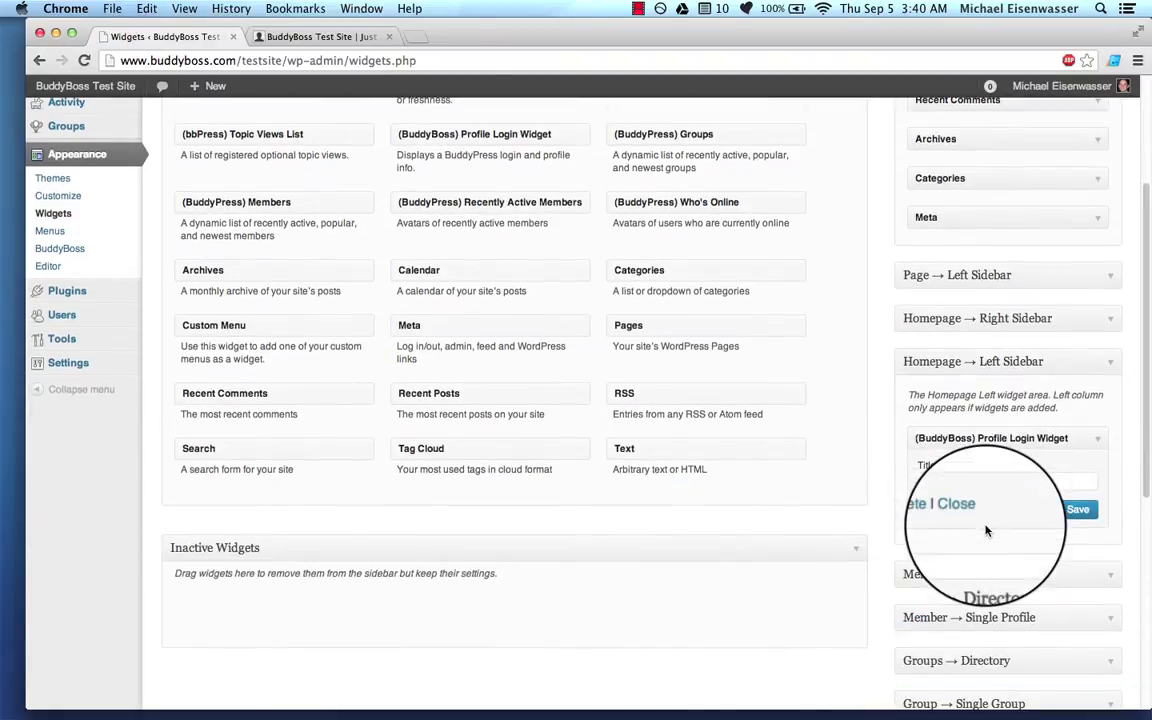
{"action": "left_click", "coordinate": [987, 479]}
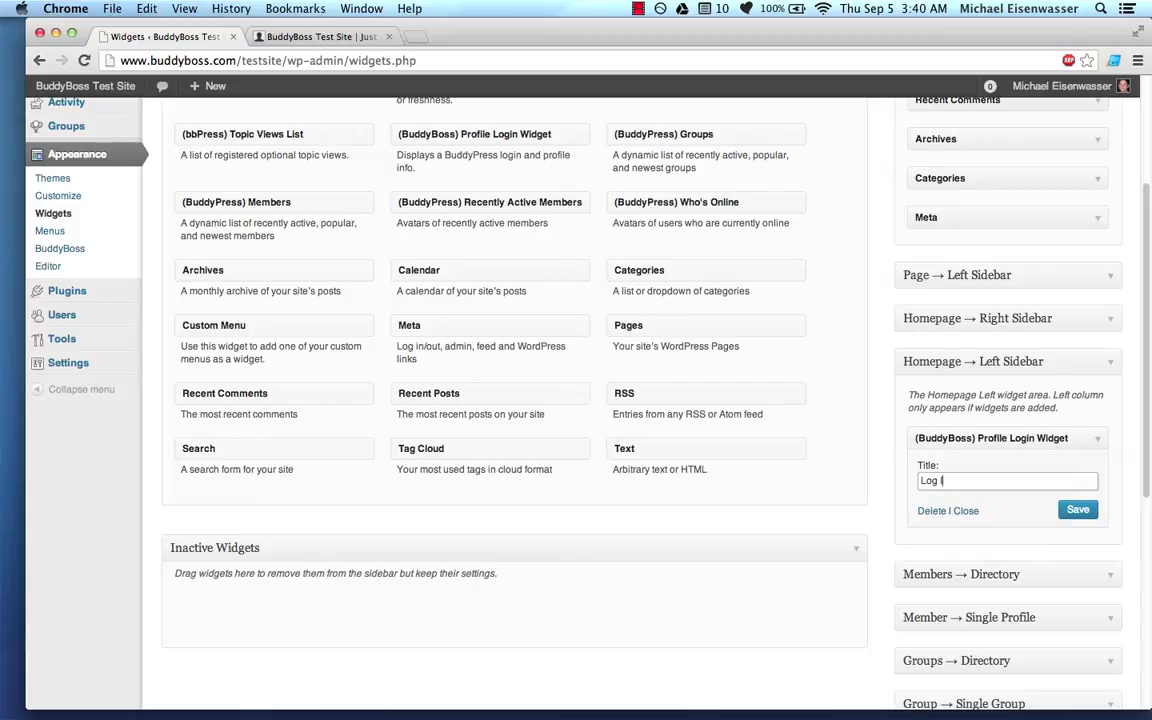
{"action": "type", "text": "Log In Here"}
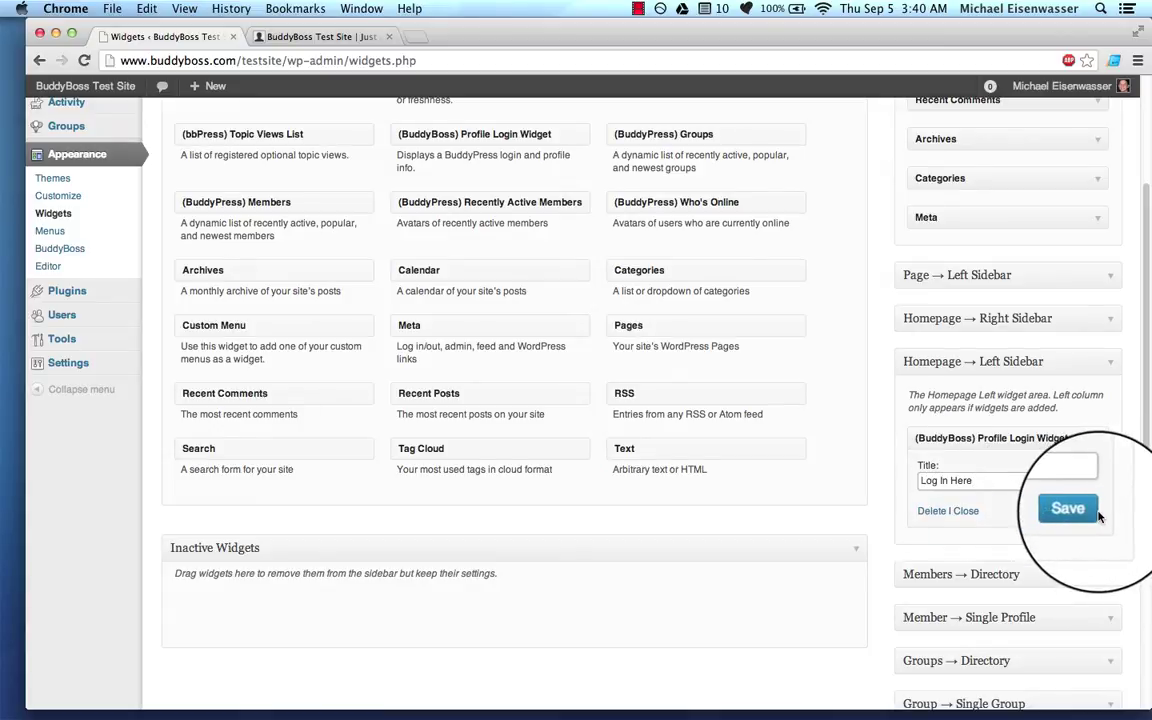
{"action": "left_click", "coordinate": [1087, 517]}
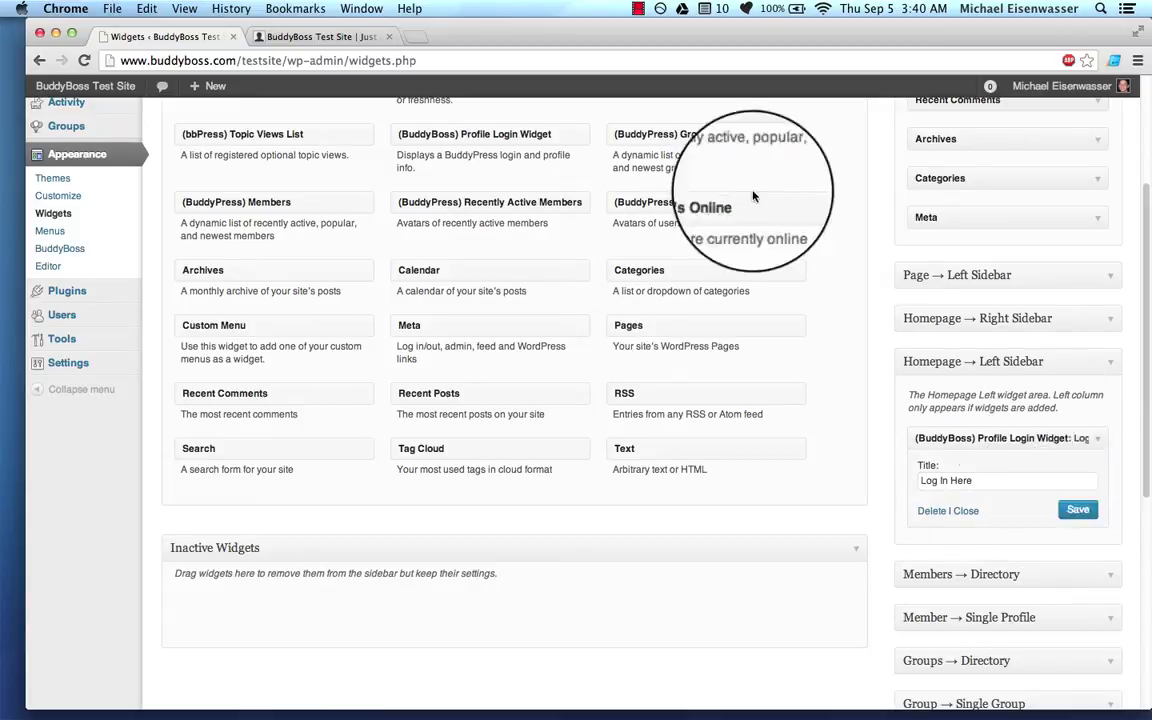
Step: Reload the site's home page to check its left sidebar widget and open the Members directory in a new tab
{"action": "left_click", "coordinate": [320, 36]}
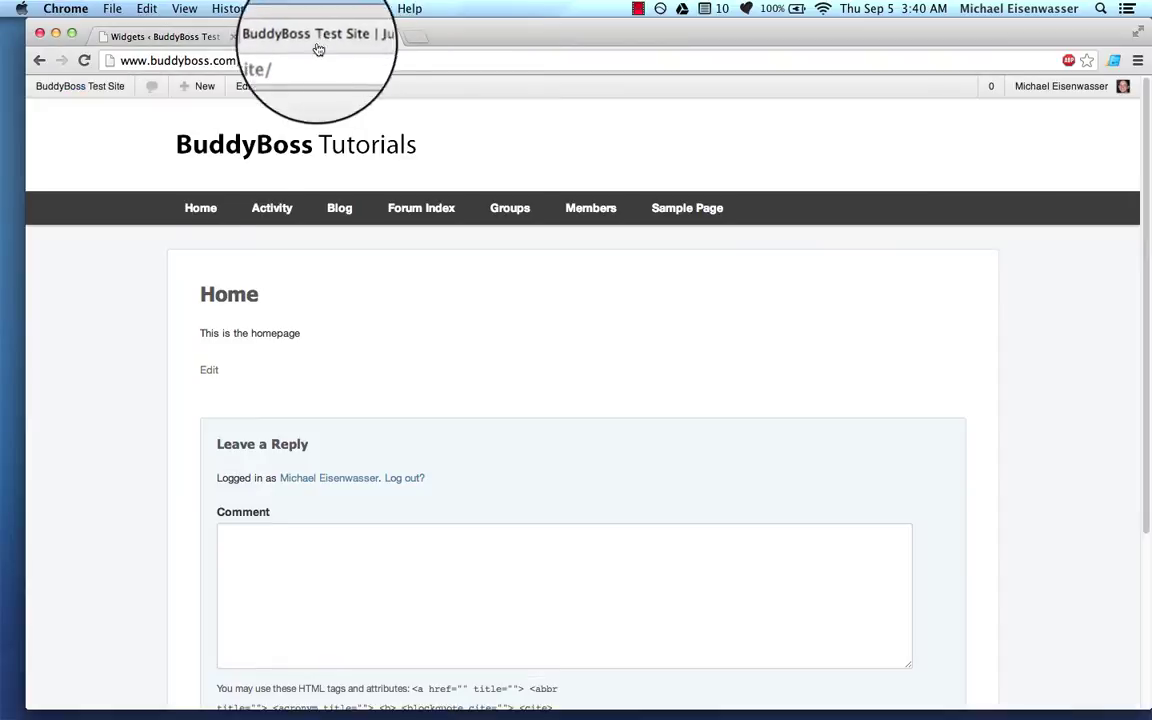
{"action": "left_click", "coordinate": [82, 59]}
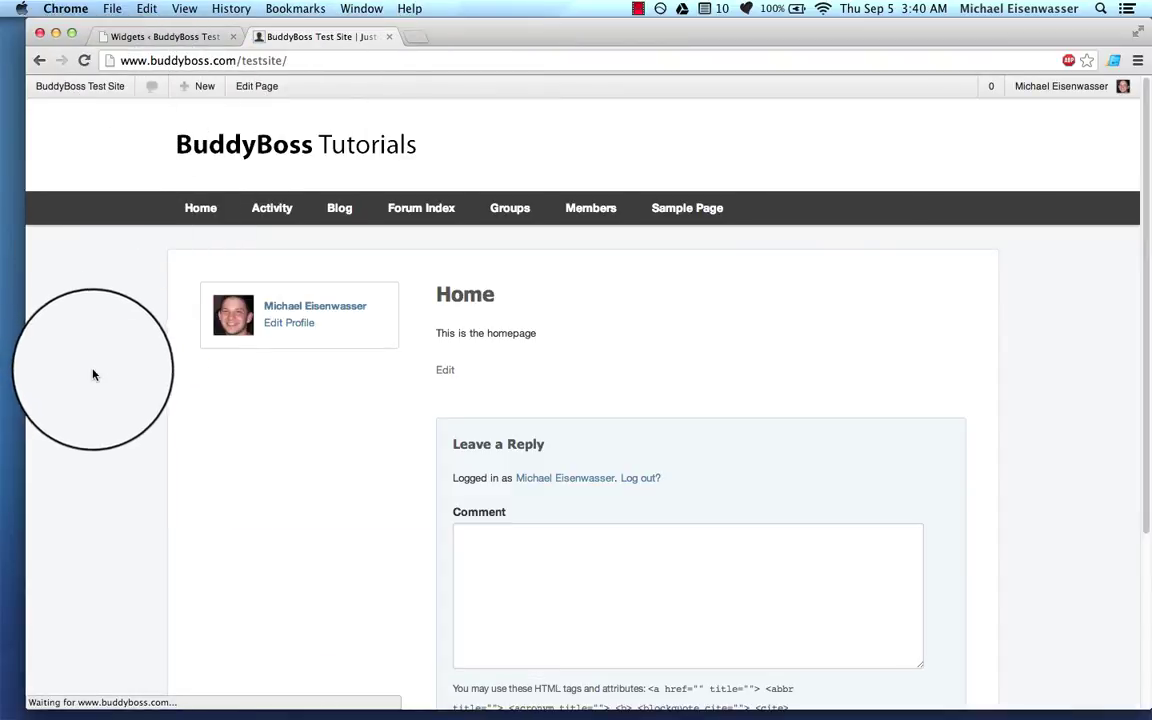
{"action": "scroll", "coordinate": [296, 396], "scroll_direction": "down", "scroll_amount": 5}
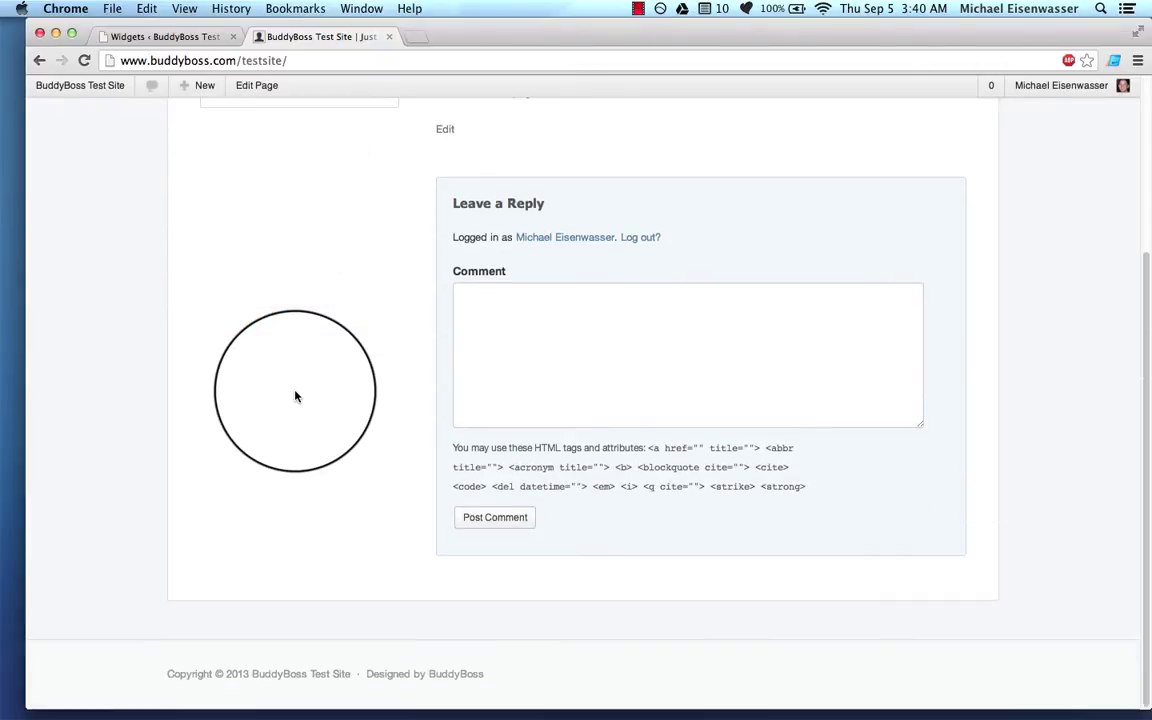
{"action": "scroll", "coordinate": [296, 396], "scroll_direction": "up", "scroll_amount": 5}
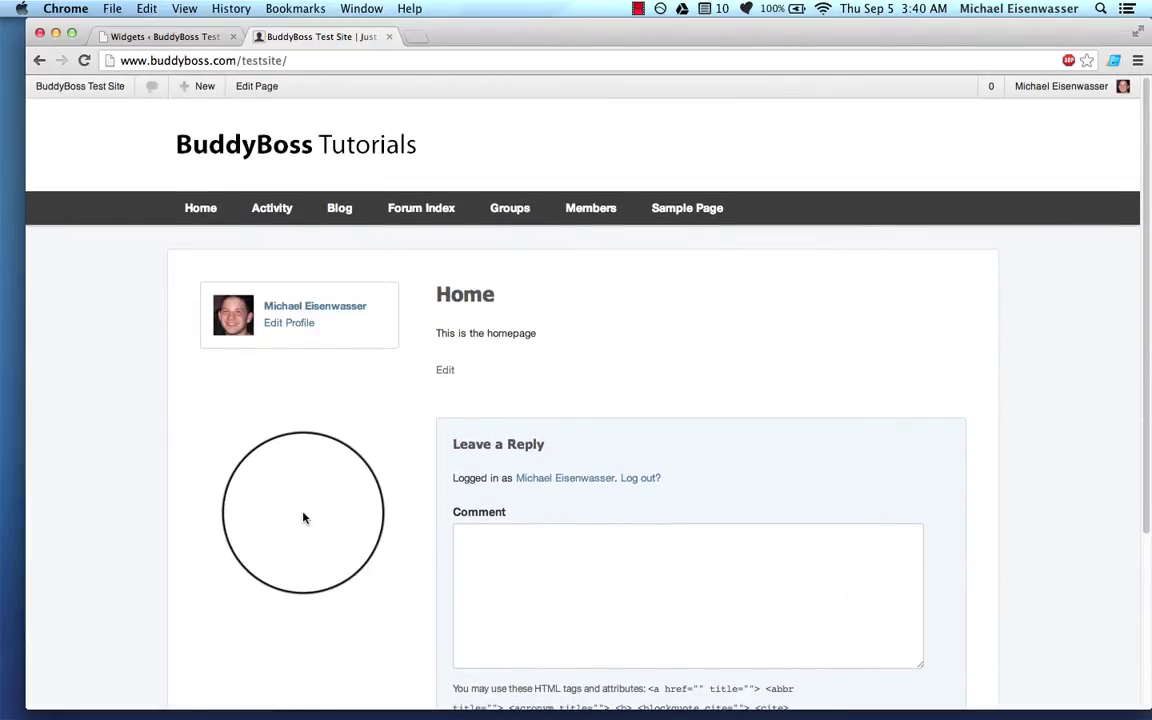
{"action": "left_click", "coordinate": [590, 207], "text": "super"}
{"action": "left_click", "coordinate": [545, 40]}
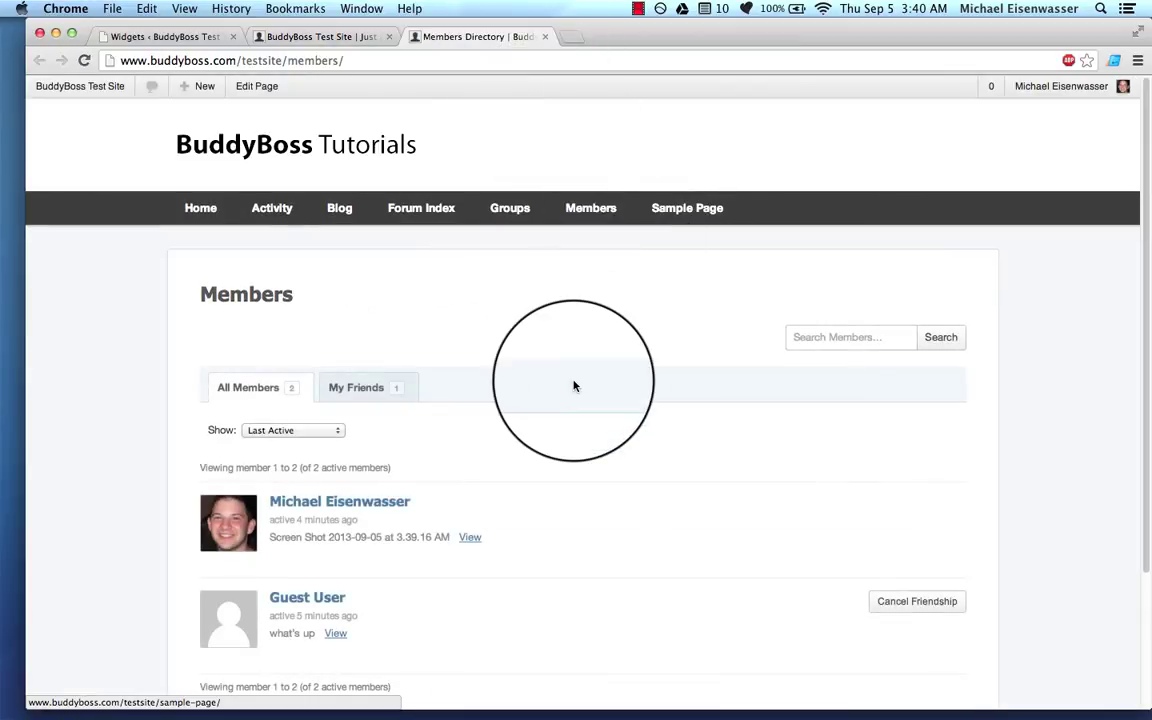
Step: Add a Text widget titled "Right Widget" with the content "Here it is" to the Members → Directory area and save it
{"action": "scroll", "coordinate": [574, 386], "scroll_direction": "down", "scroll_amount": 5}
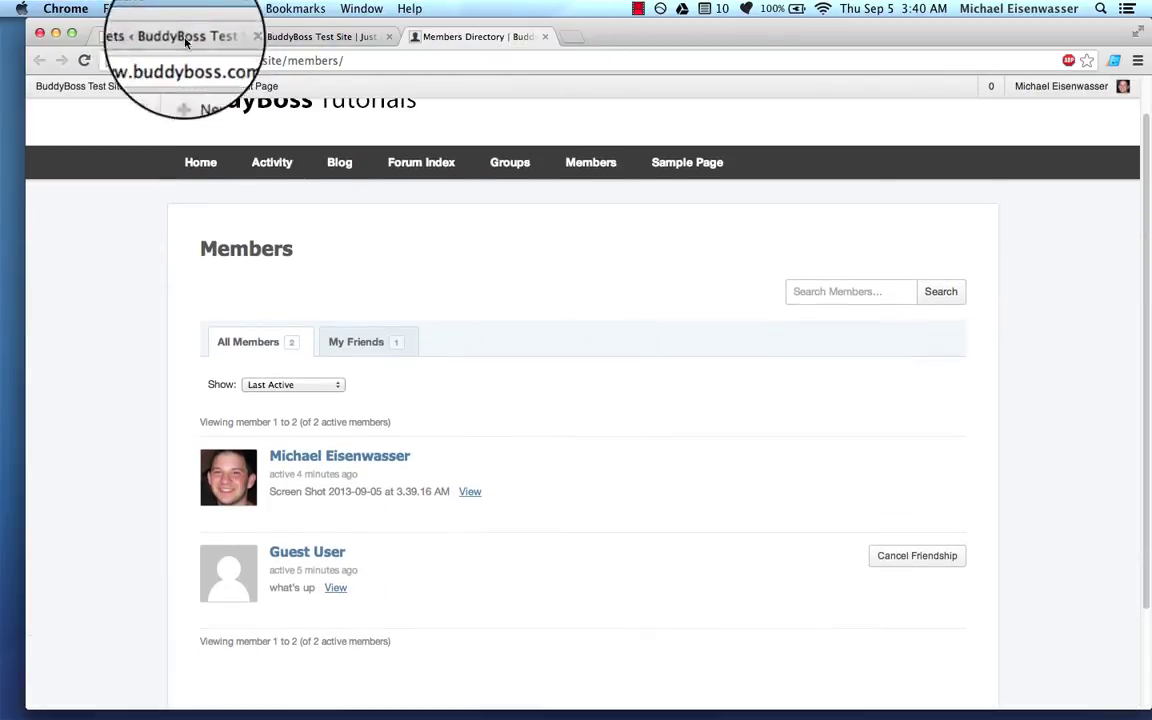
{"action": "left_click", "coordinate": [185, 40]}
{"action": "scroll", "coordinate": [950, 360], "scroll_direction": "down", "scroll_amount": 3}
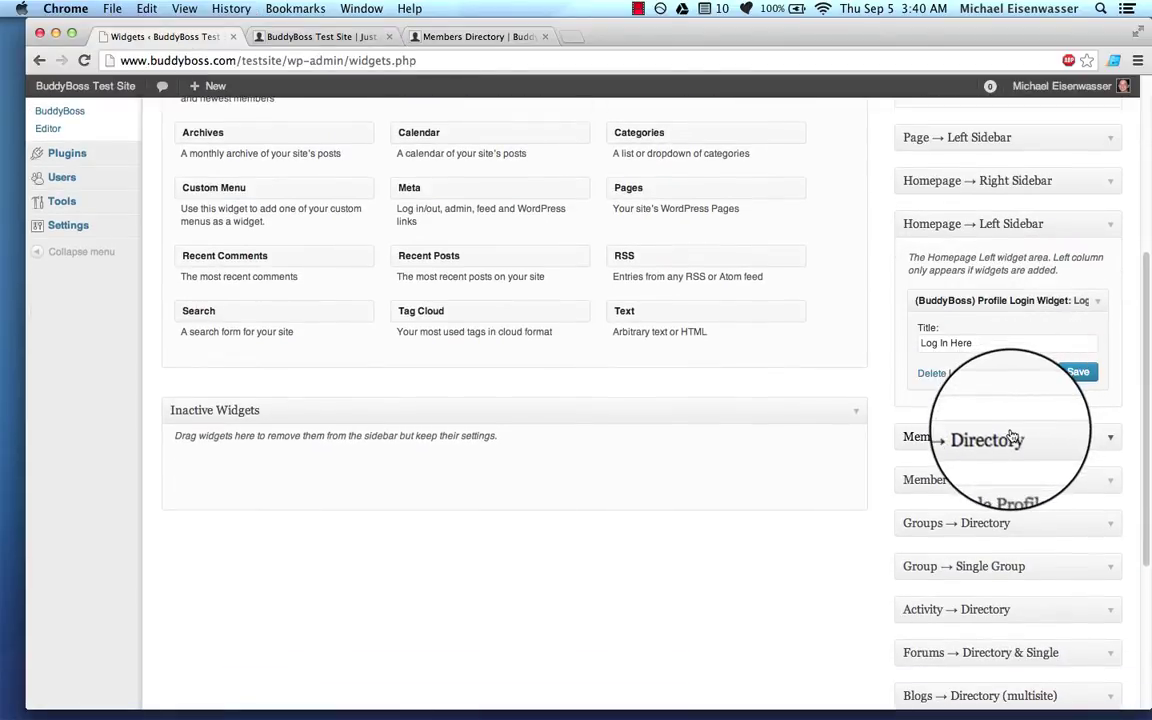
{"action": "left_click", "coordinate": [1012, 437]}
{"action": "left_click_drag", "start_coordinate": [702, 311], "coordinate": [975, 576]}
{"action": "left_click", "coordinate": [951, 558]}
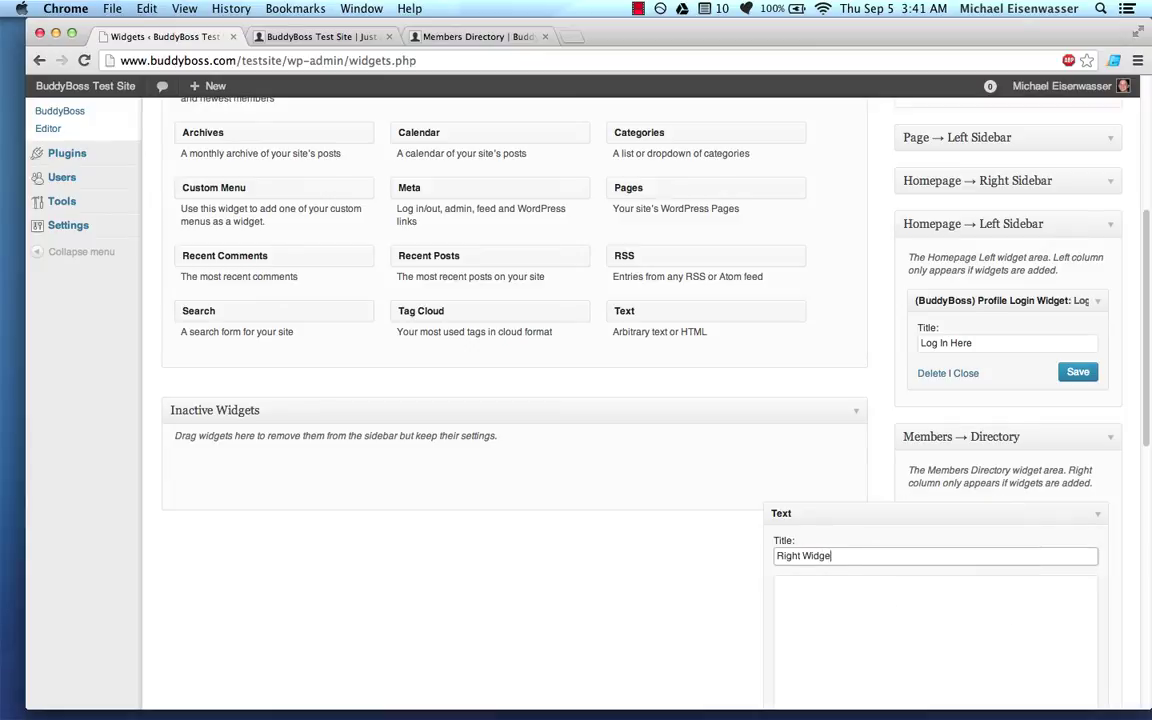
{"action": "type", "text": "Right Widget"}
{"action": "left_click", "coordinate": [938, 616]}
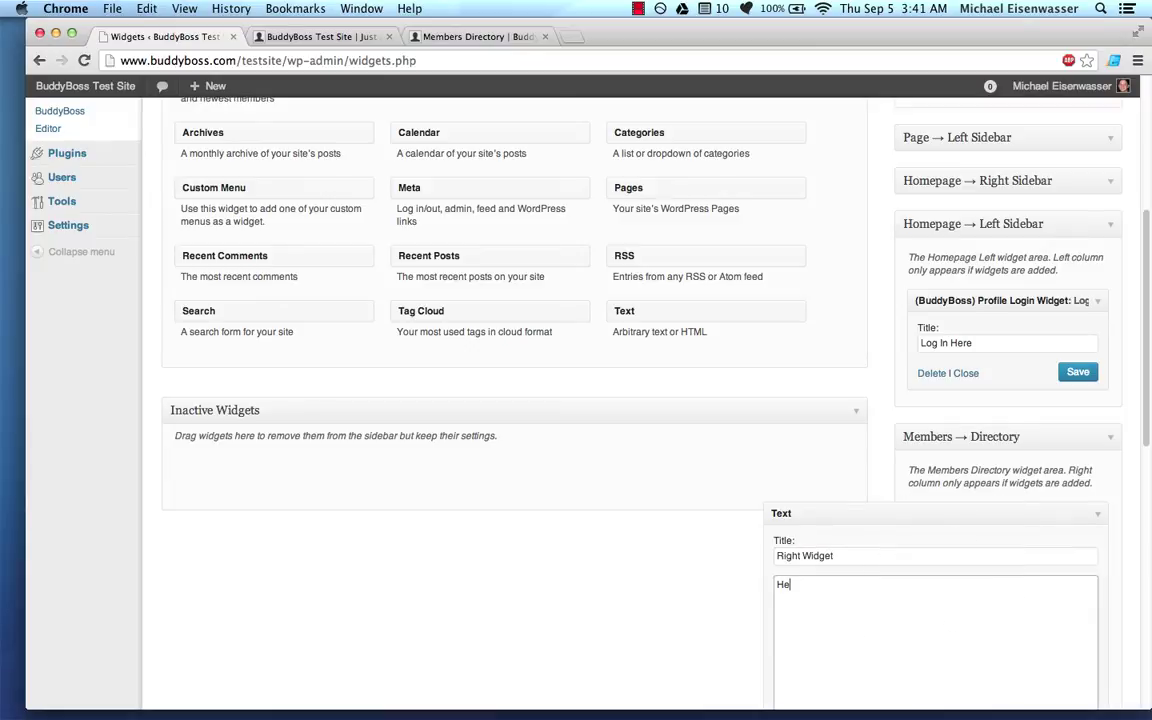
{"action": "type", "text": "Here it is"}
{"action": "scroll", "coordinate": [1040, 640], "scroll_direction": "down", "scroll_amount": 4}
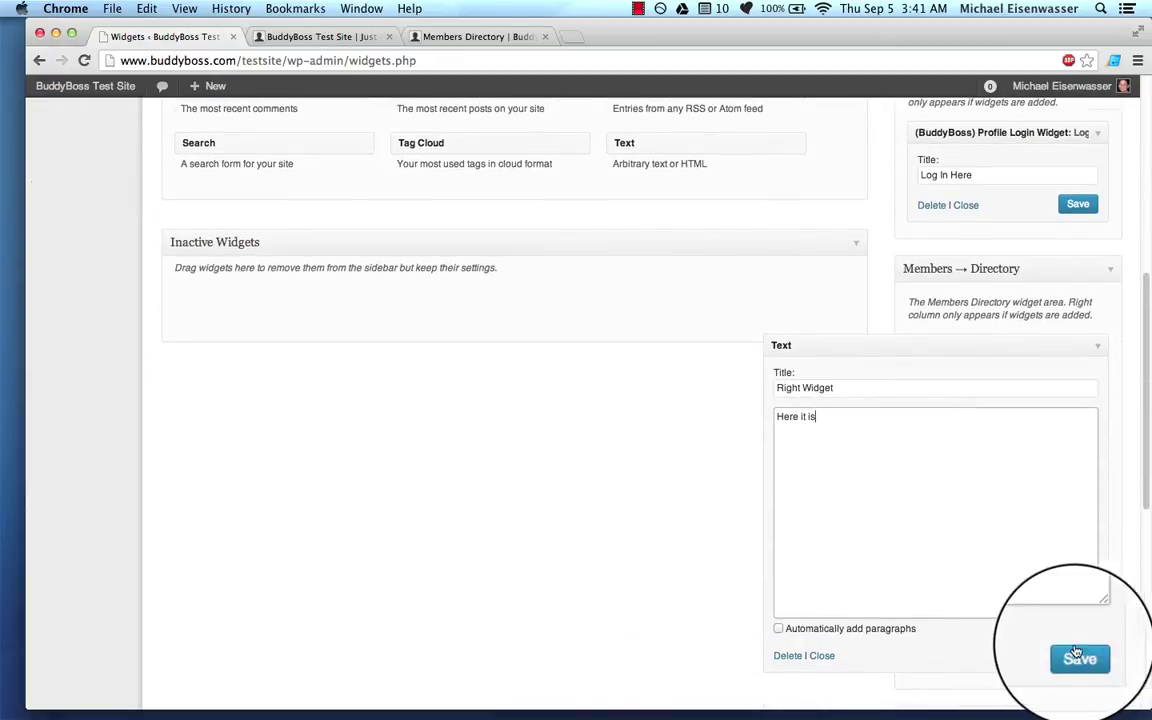
{"action": "left_click", "coordinate": [1111, 272]}
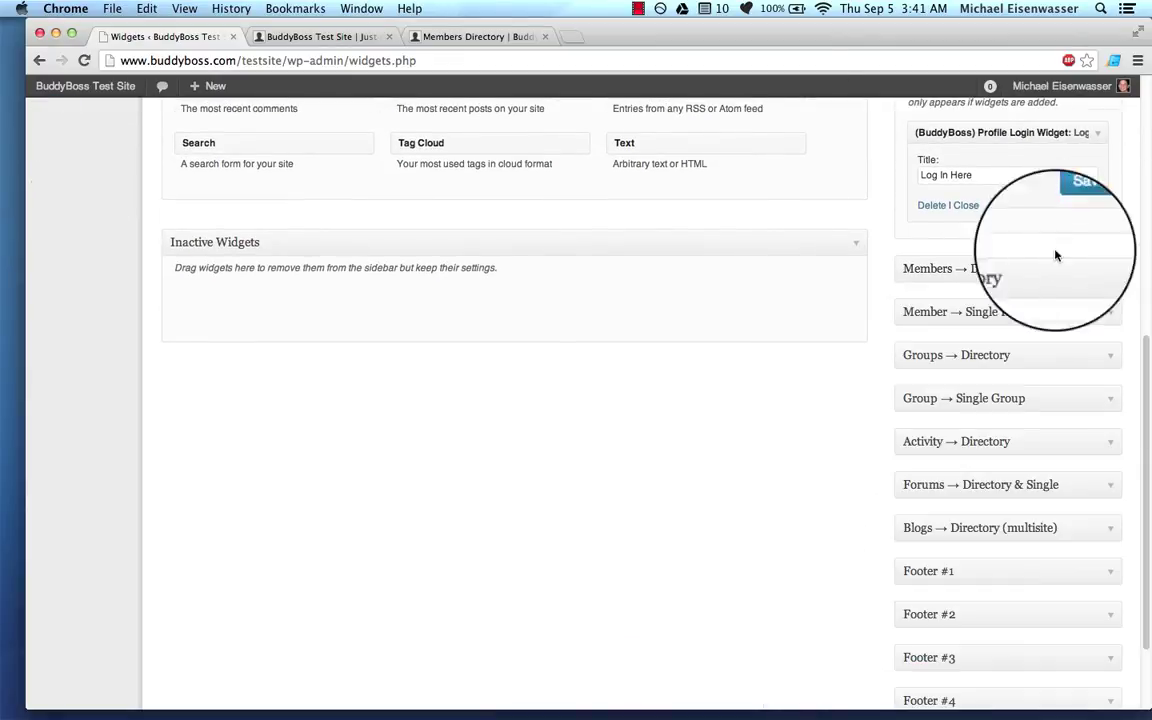
Step: Reload the Members directory page and check the widget in its right sidebar
{"action": "left_click", "coordinate": [480, 37]}
{"action": "left_click", "coordinate": [84, 60]}
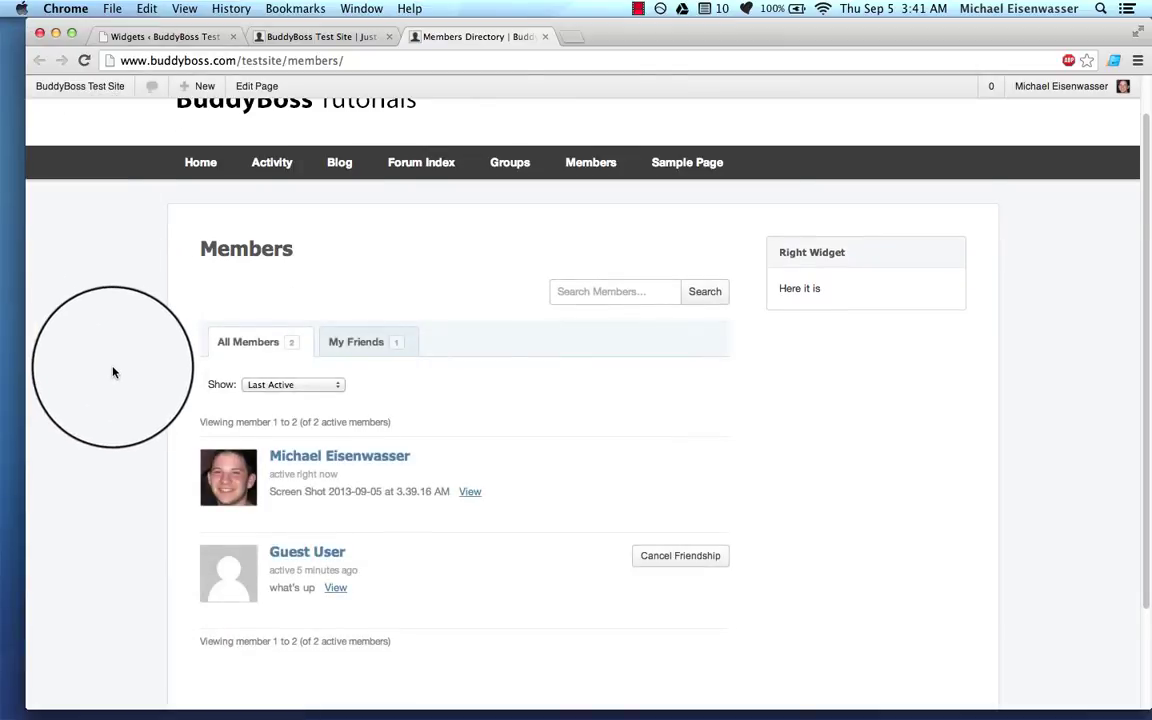
{"action": "scroll", "coordinate": [103, 322], "scroll_direction": "down", "scroll_amount": 1}
{"action": "scroll", "coordinate": [833, 527], "scroll_direction": "down", "scroll_amount": 3}
{"action": "scroll", "coordinate": [833, 527], "scroll_direction": "up", "scroll_amount": 4}
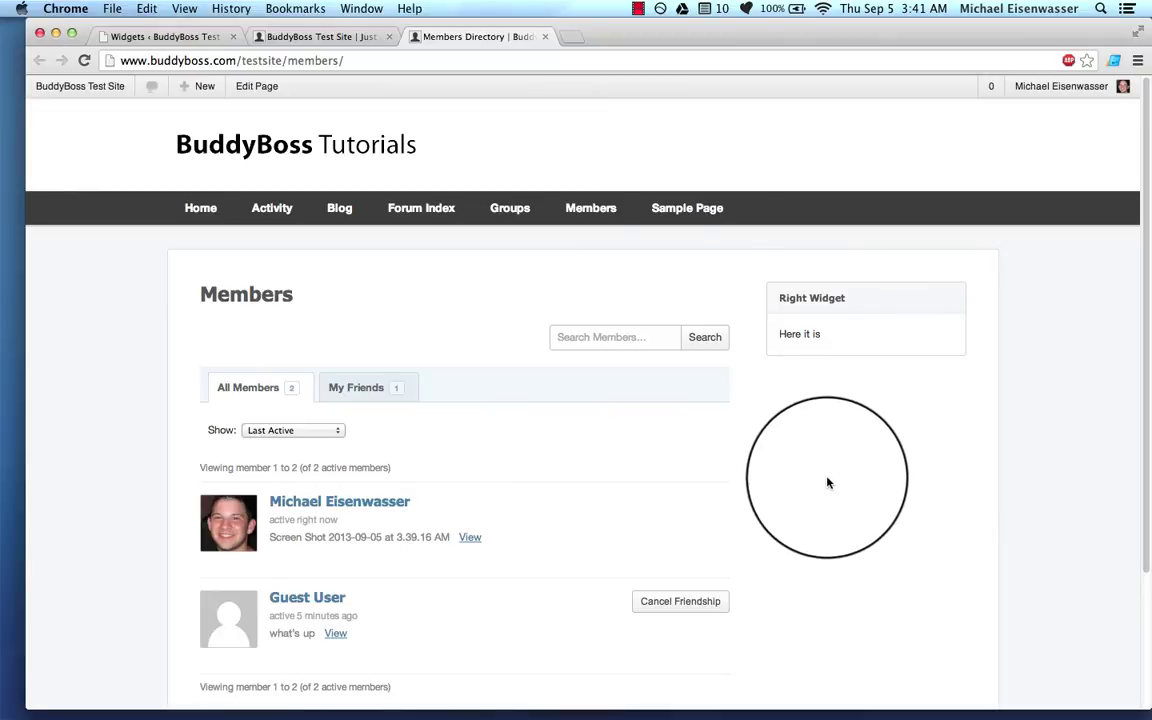
Step: Return to the site's home page and examine the profile widget in its left sidebar
{"action": "left_click", "coordinate": [343, 40]}
{"action": "scroll", "coordinate": [285, 553], "scroll_direction": "down", "scroll_amount": 3}
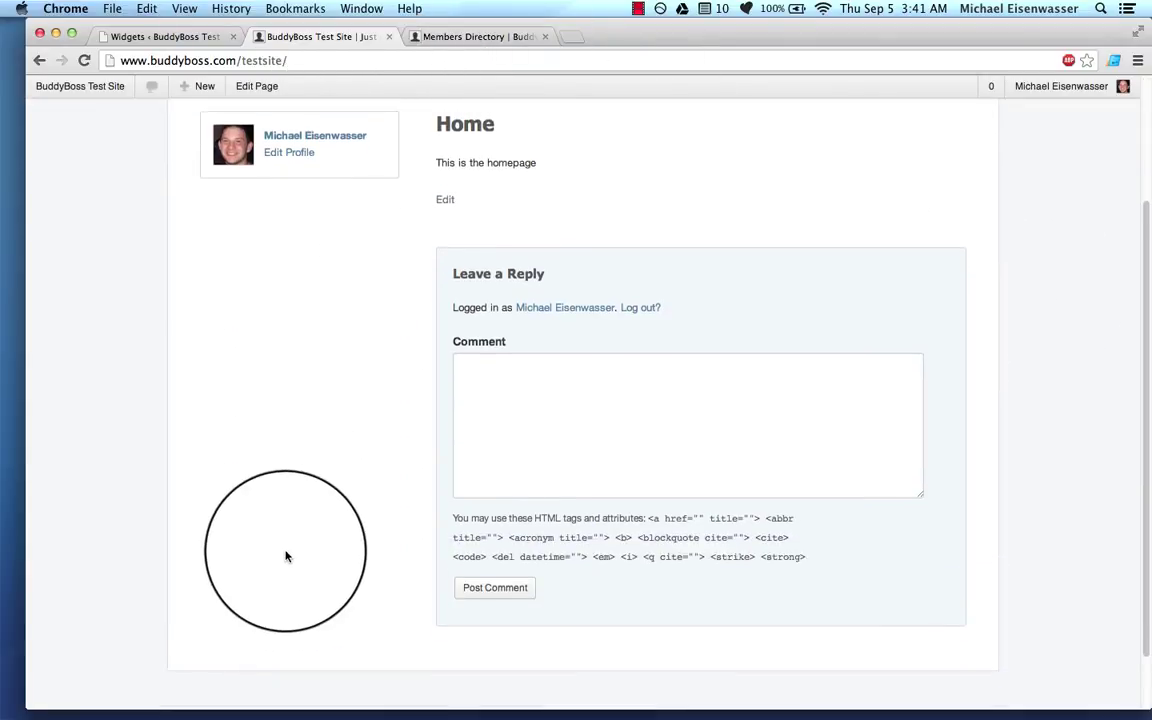
{"action": "scroll", "coordinate": [285, 556], "scroll_direction": "up", "scroll_amount": 3}
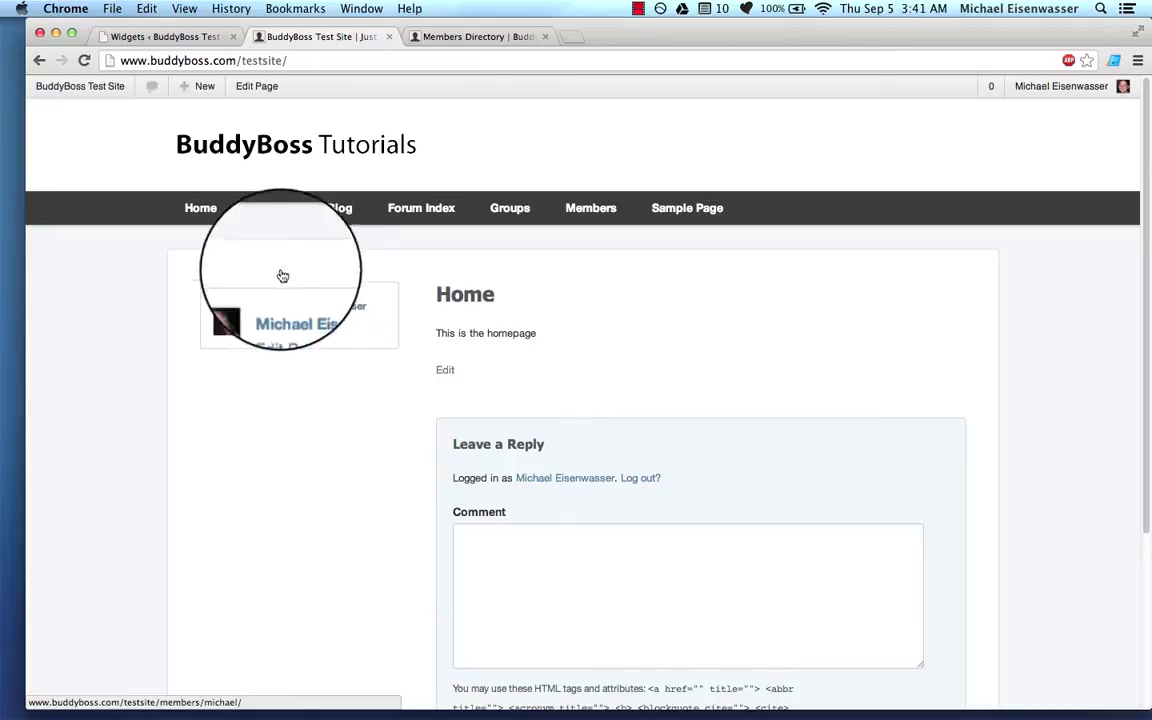
Step: Switch to Safari and view the guest account's news feed page from its beginning
{"action": "key", "text": "super+Tab"}
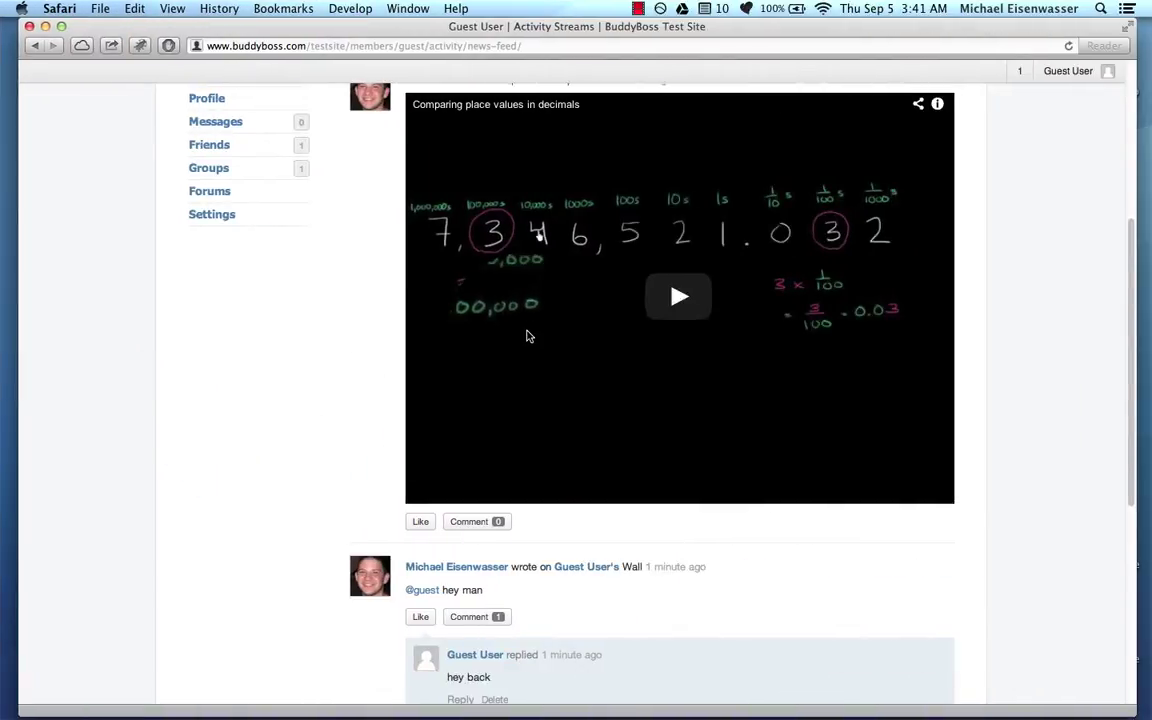
{"action": "scroll", "coordinate": [529, 337], "scroll_direction": "up", "scroll_amount": 6}
{"action": "mouse_move", "coordinate": [1068, 71]}
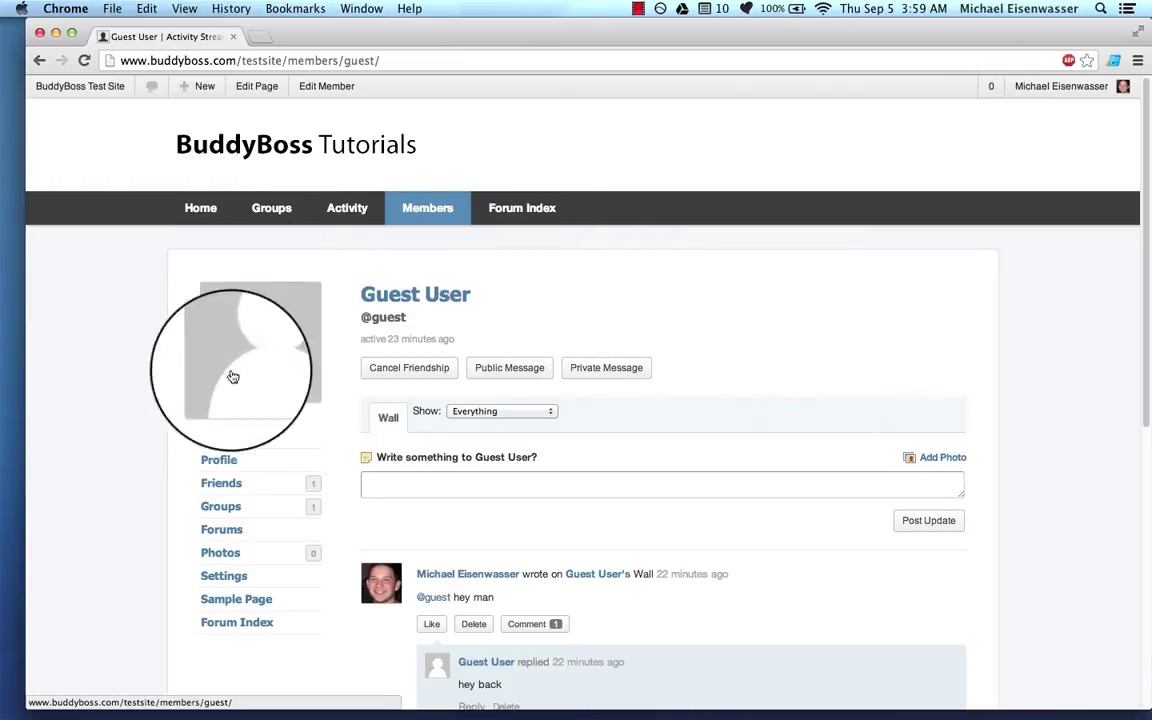
Step: Set the default avatar to BuddyBoss Man in the Discussion settings, save the changes and open the public site's Members directory
{"action": "scroll", "coordinate": [121, 376], "scroll_direction": "down", "scroll_amount": 5}
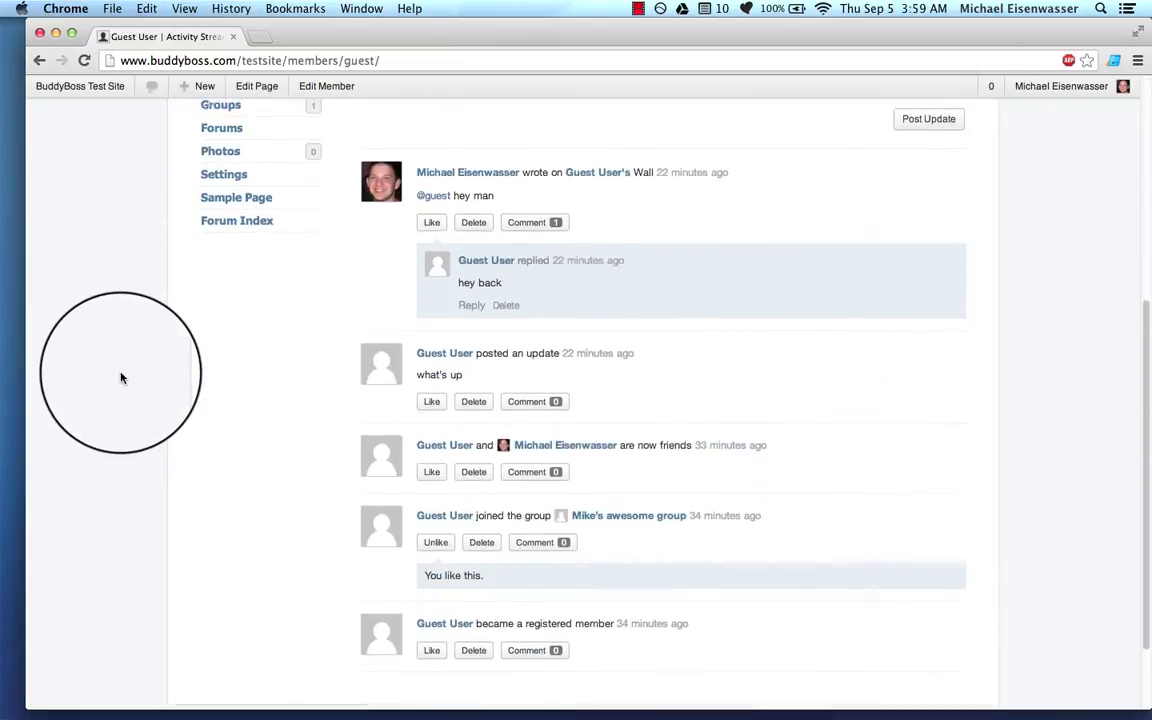
{"action": "scroll", "coordinate": [121, 377], "scroll_direction": "up", "scroll_amount": 5}
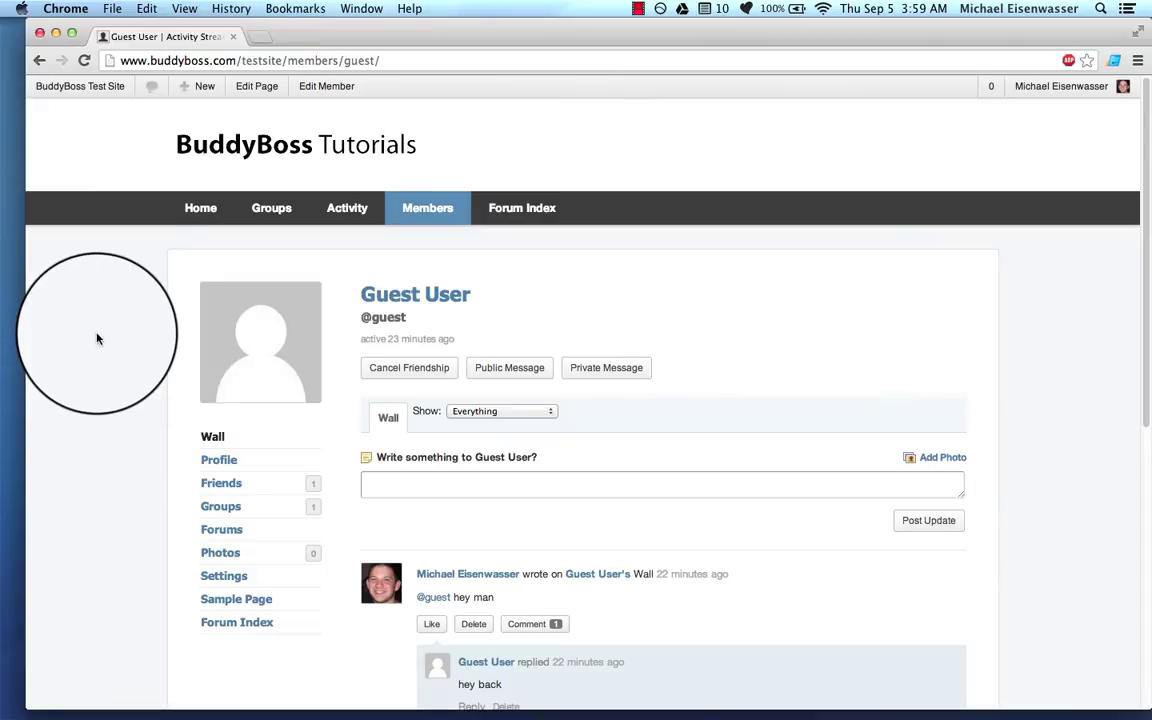
{"action": "mouse_move", "coordinate": [90, 86]}
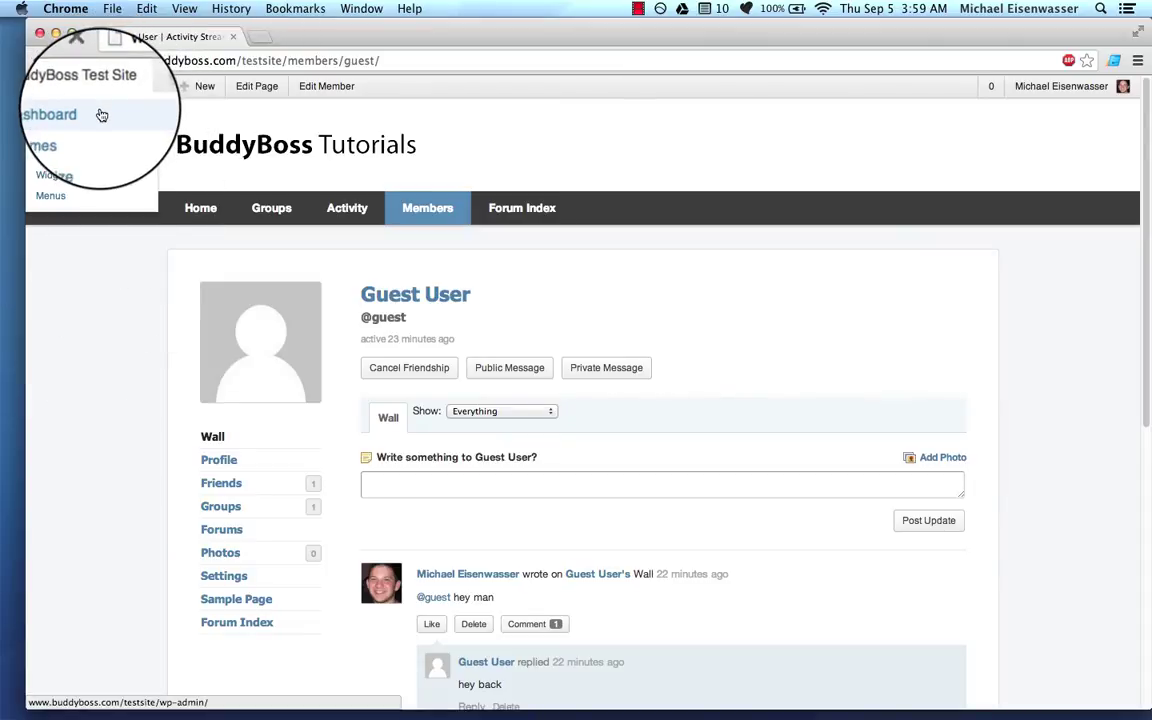
{"action": "left_click", "coordinate": [101, 115]}
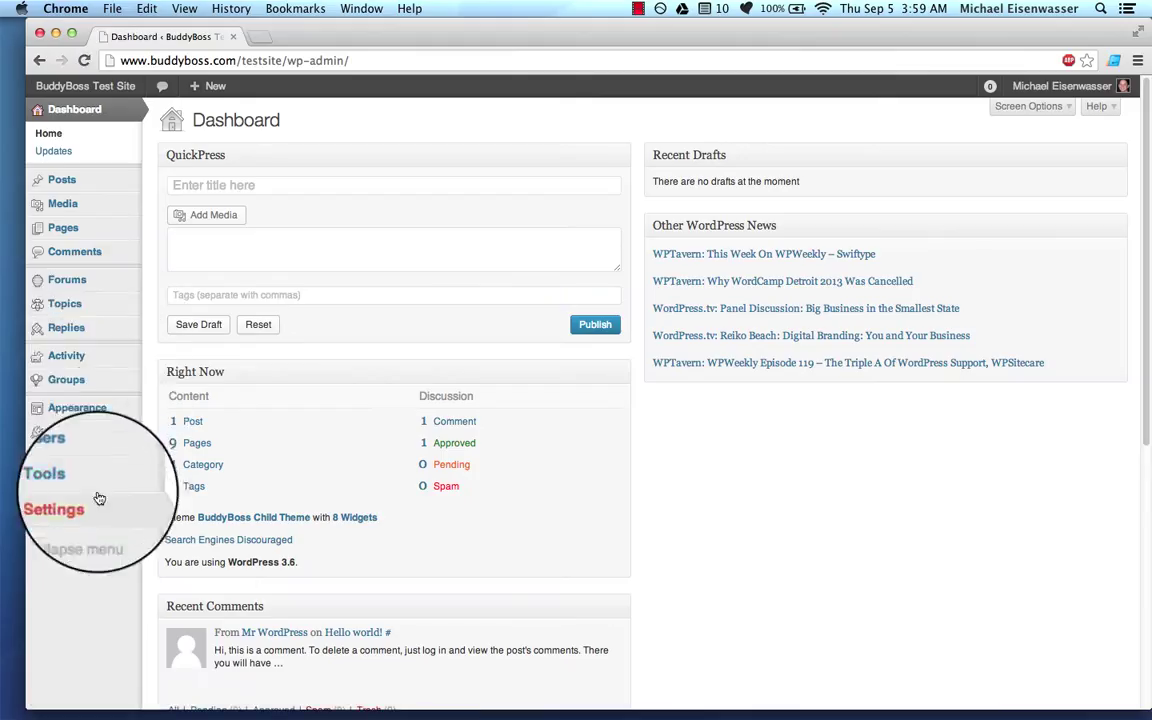
{"action": "mouse_move", "coordinate": [98, 502]}
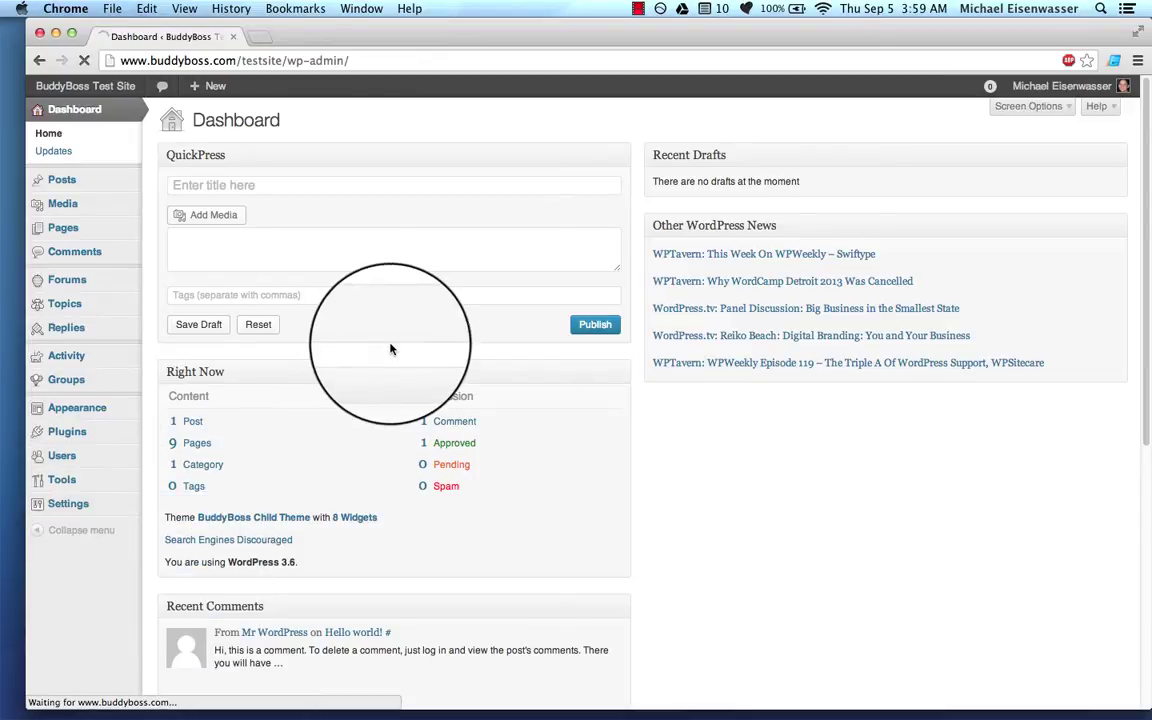
{"action": "scroll", "coordinate": [229, 405], "scroll_direction": "down", "scroll_amount": 15}
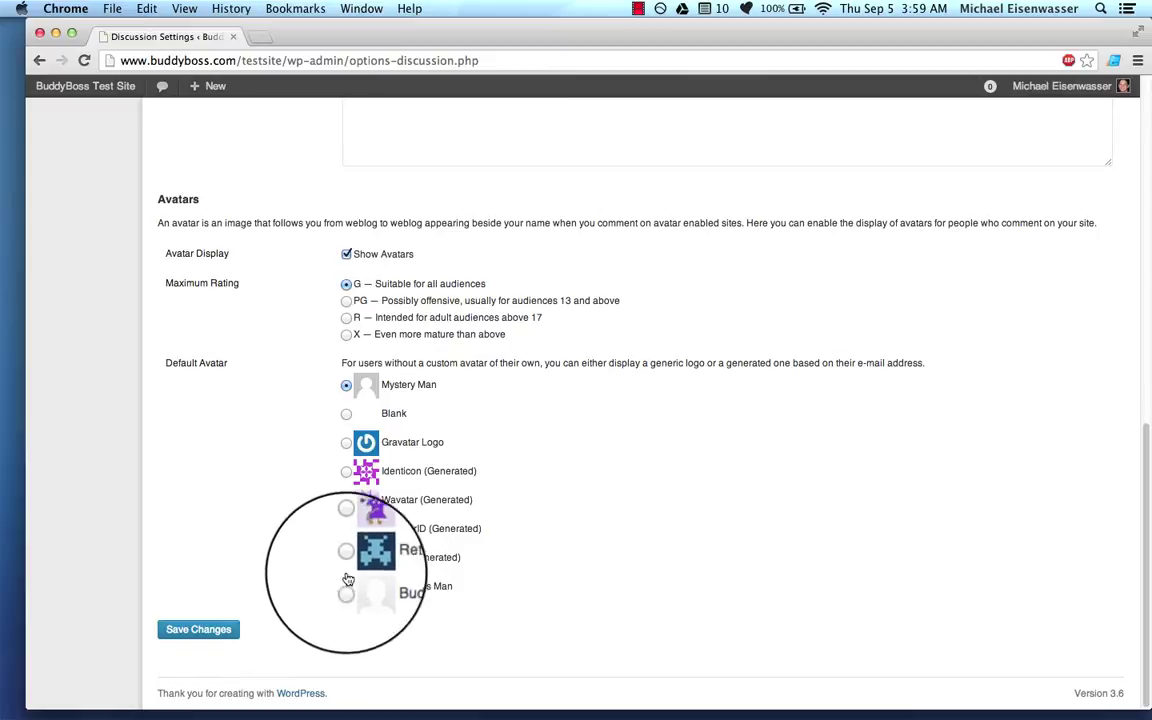
{"action": "left_click", "coordinate": [346, 587]}
{"action": "left_click", "coordinate": [198, 629]}
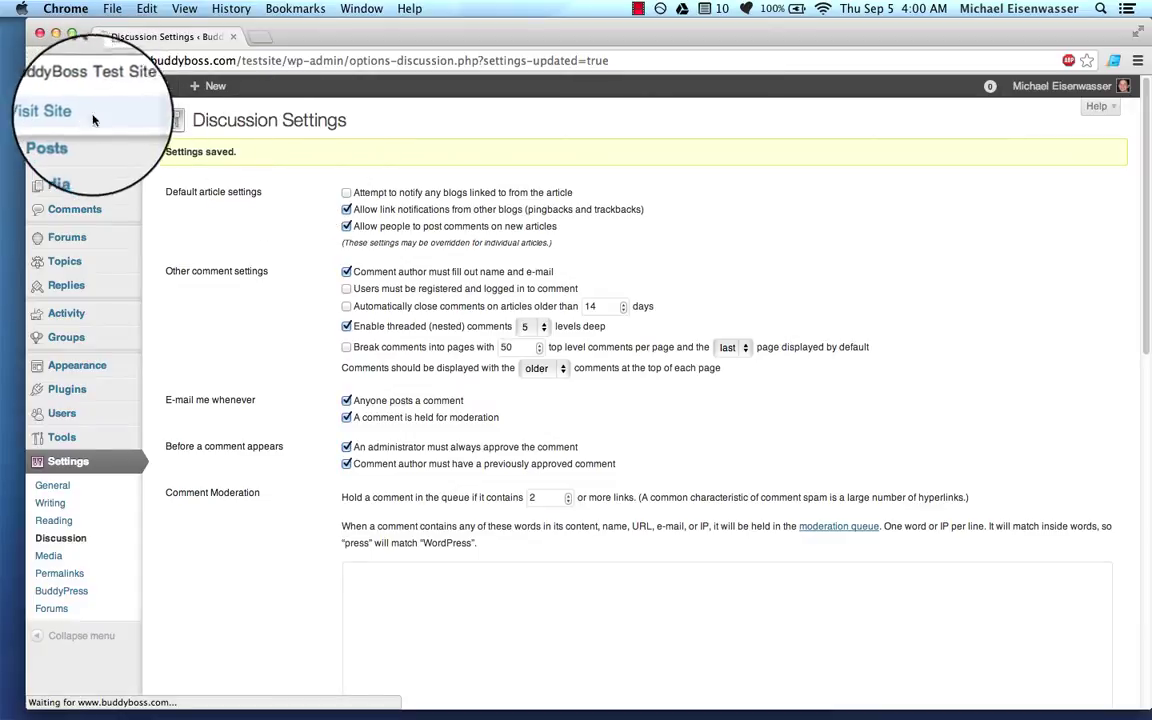
{"action": "left_click", "coordinate": [89, 117]}
{"action": "left_click", "coordinate": [426, 216]}
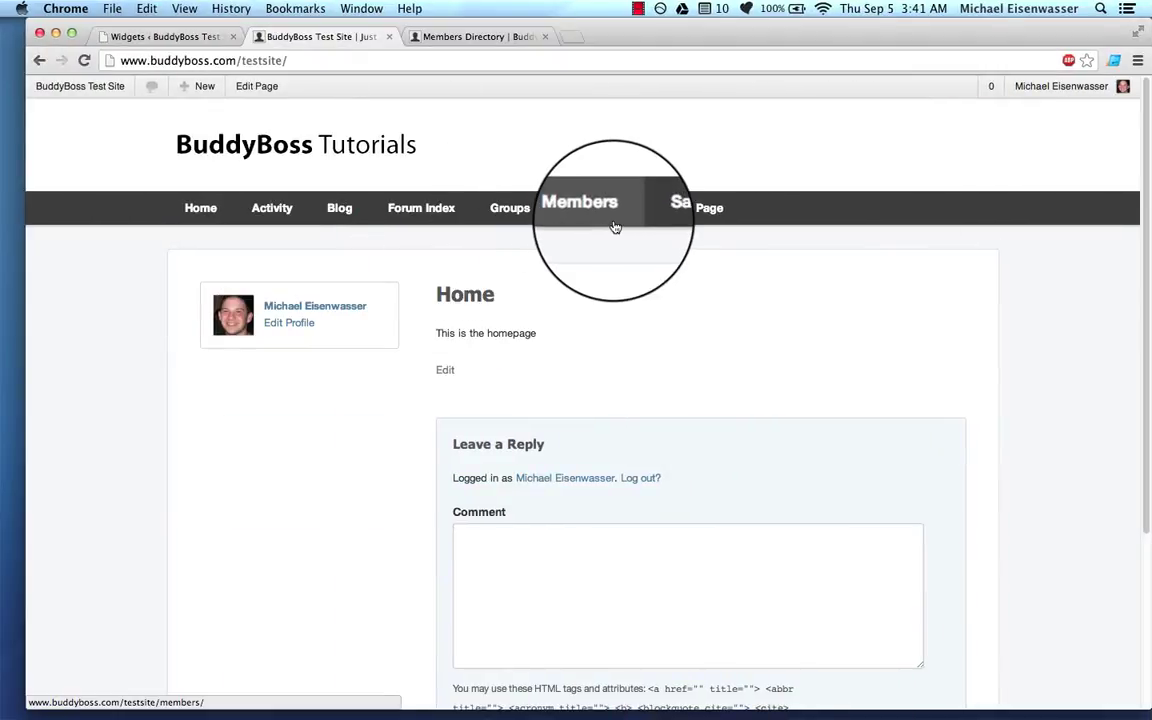
Step: Open the Members directory from the home page and examine its member search, member list and right sidebar
{"action": "left_click", "coordinate": [592, 215]}
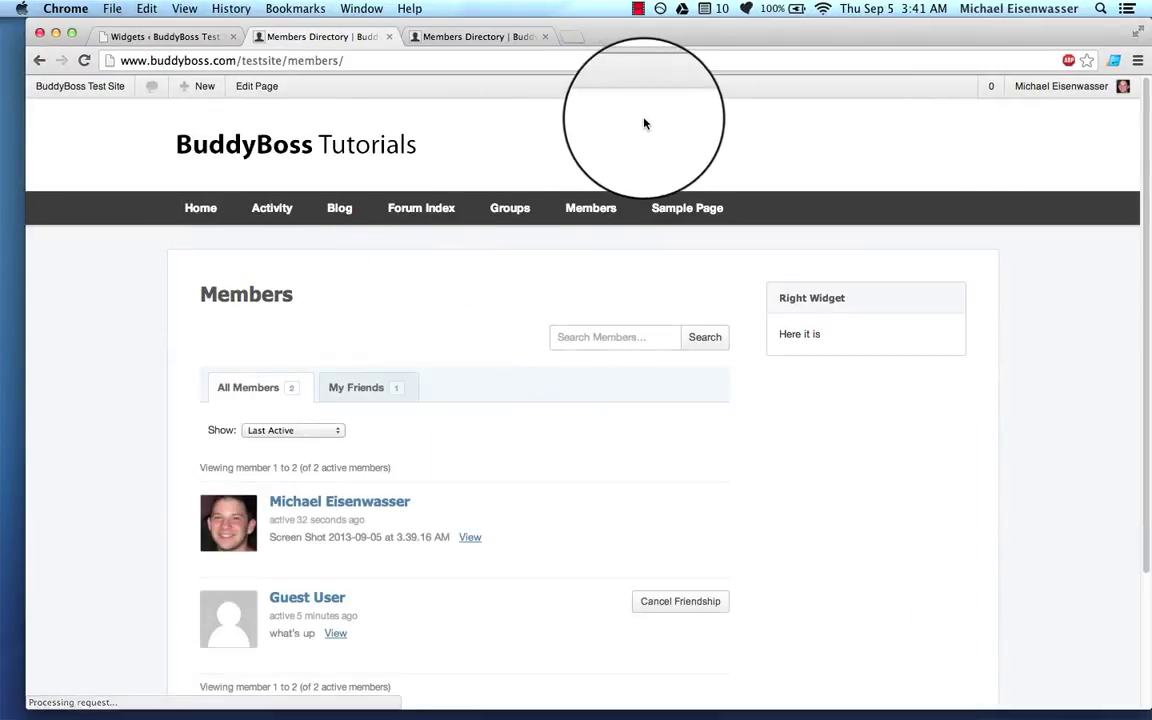
{"action": "scroll", "coordinate": [793, 430], "scroll_direction": "down", "scroll_amount": 1}
{"action": "scroll", "coordinate": [793, 433], "scroll_direction": "down", "scroll_amount": 2}
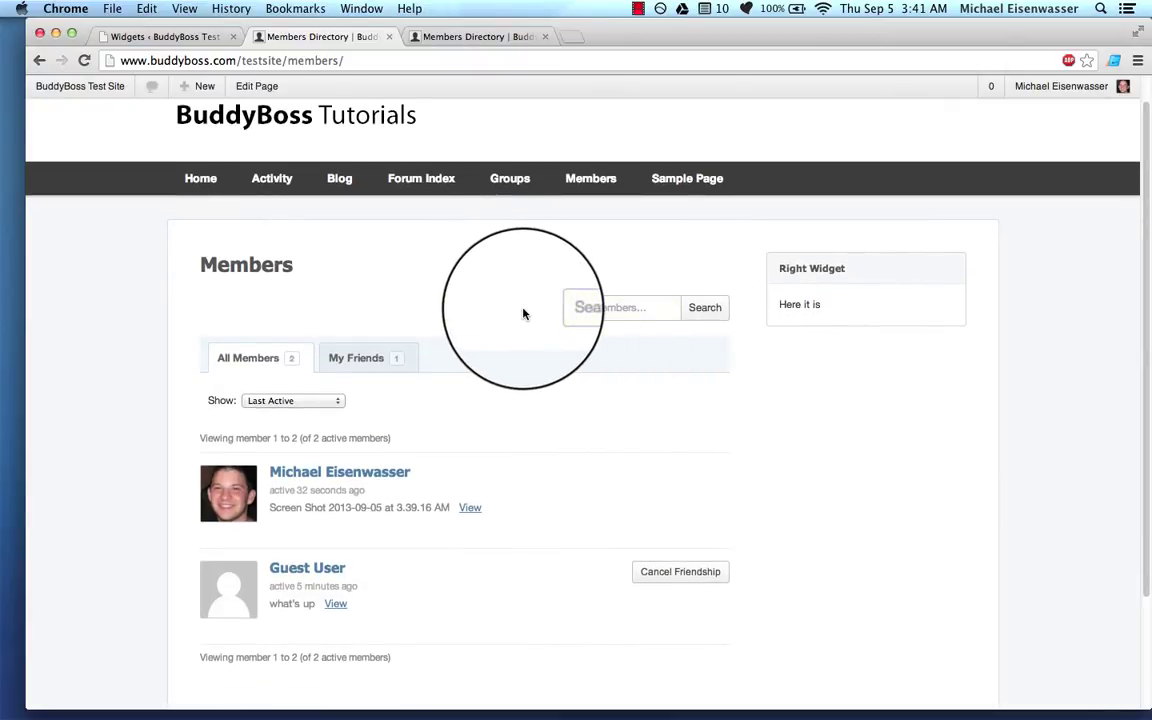
{"action": "scroll", "coordinate": [512, 311], "scroll_direction": "down", "scroll_amount": 5}
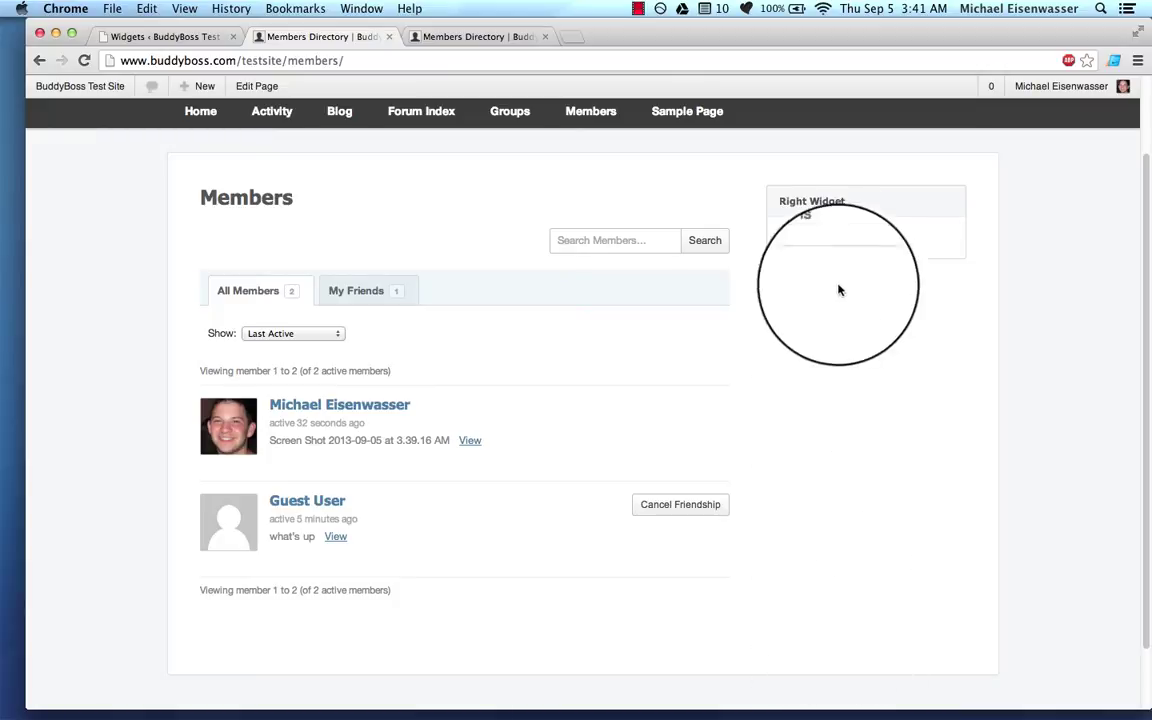
{"action": "scroll", "coordinate": [830, 405], "scroll_direction": "up", "scroll_amount": 5}
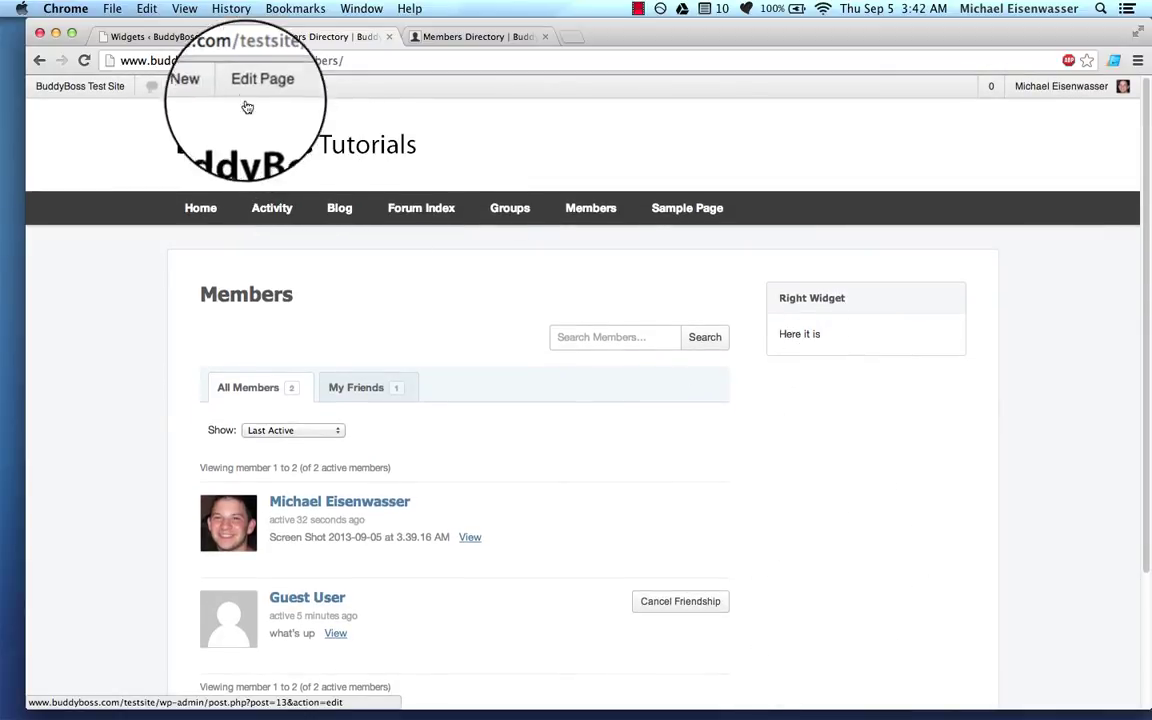
Step: Open the plugin installation page in the site administration and search for "bp profile search"
{"action": "left_click", "coordinate": [130, 38]}
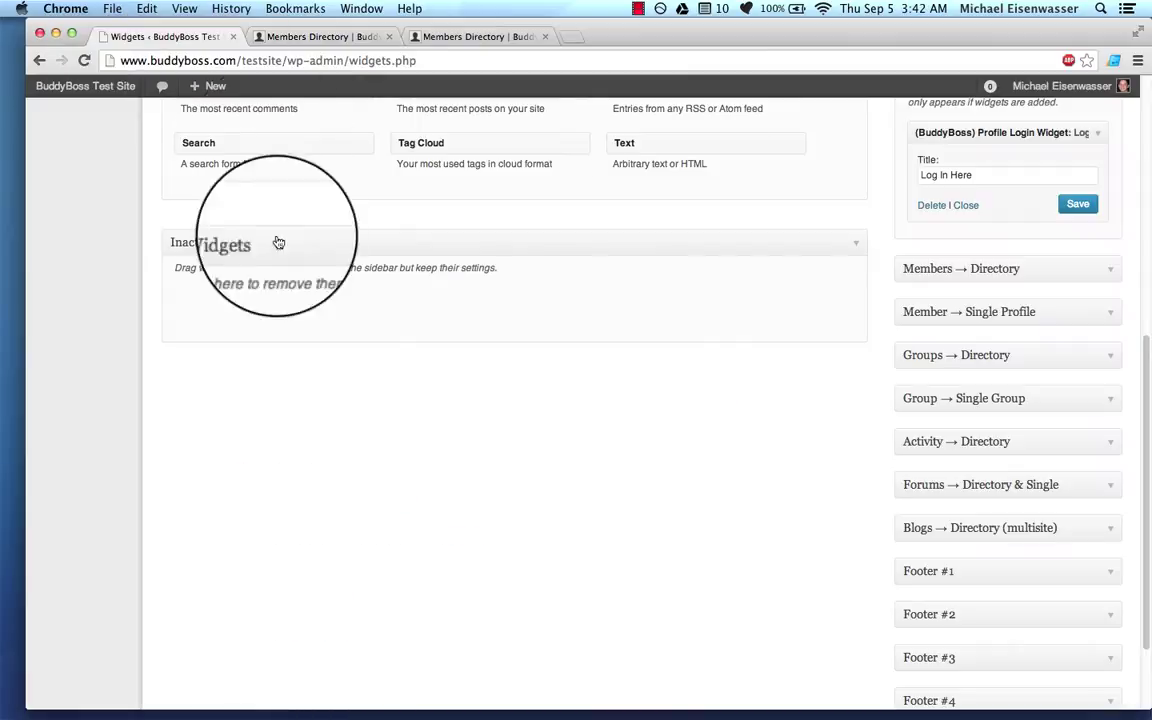
{"action": "scroll", "coordinate": [275, 242], "scroll_direction": "up", "scroll_amount": 10}
{"action": "mouse_move", "coordinate": [80, 505]}
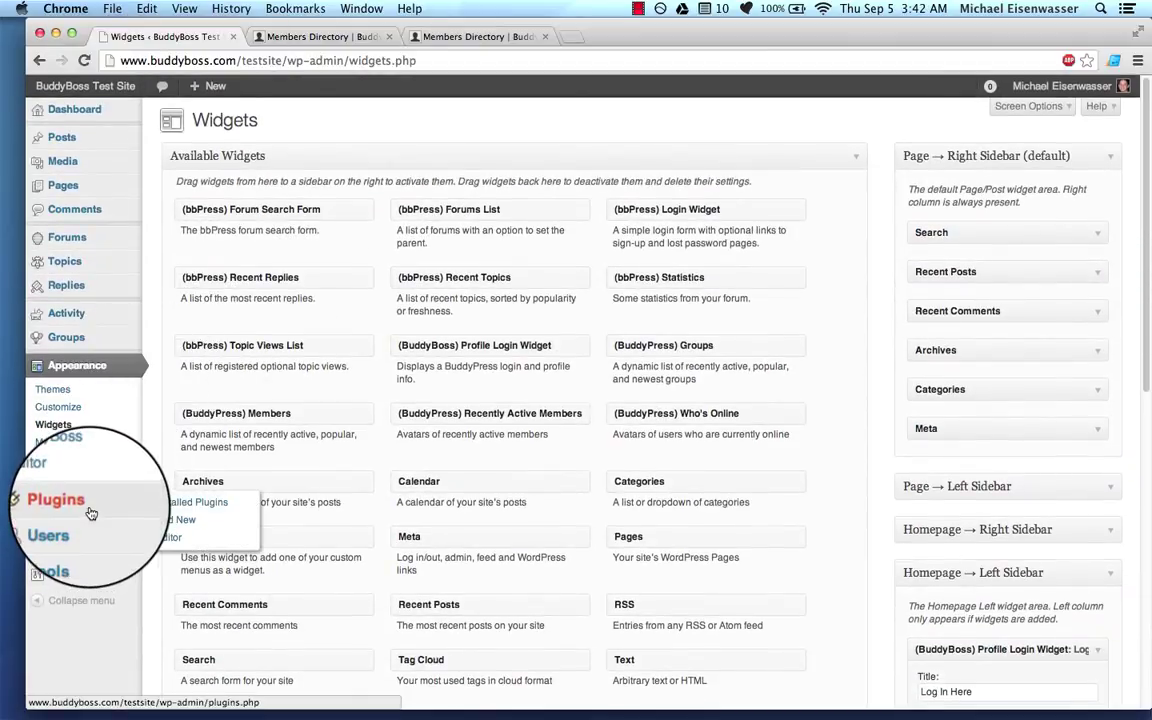
{"action": "left_click", "coordinate": [201, 519]}
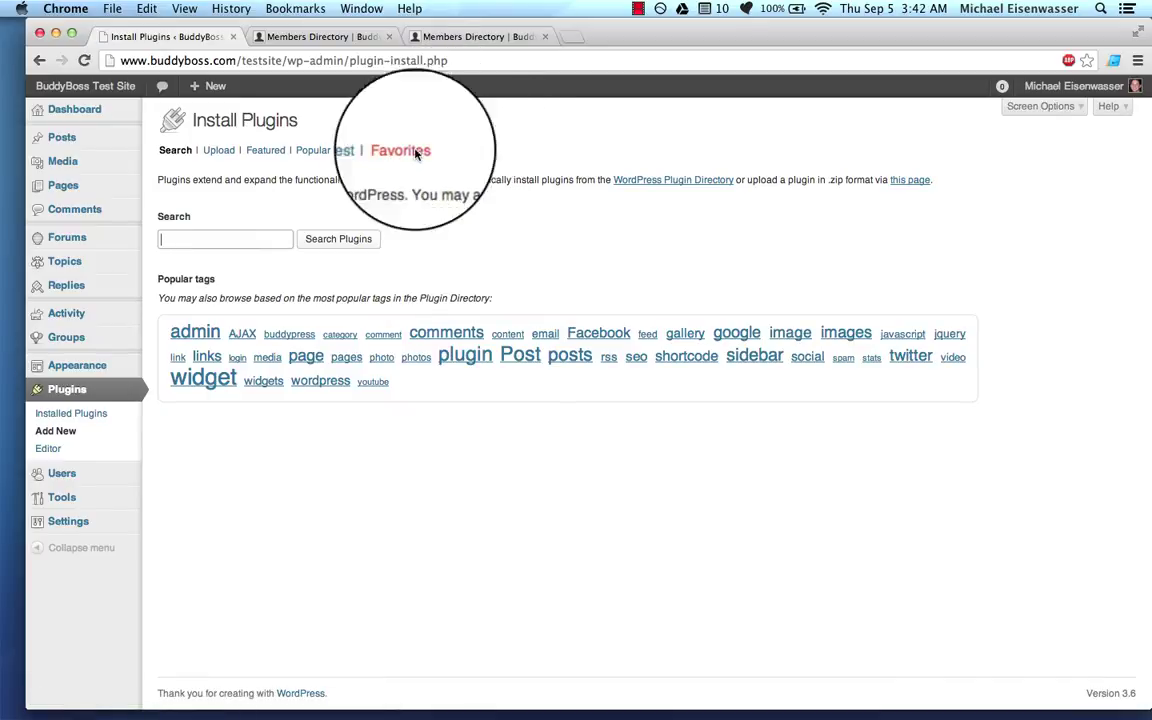
{"action": "type", "text": "bp"}
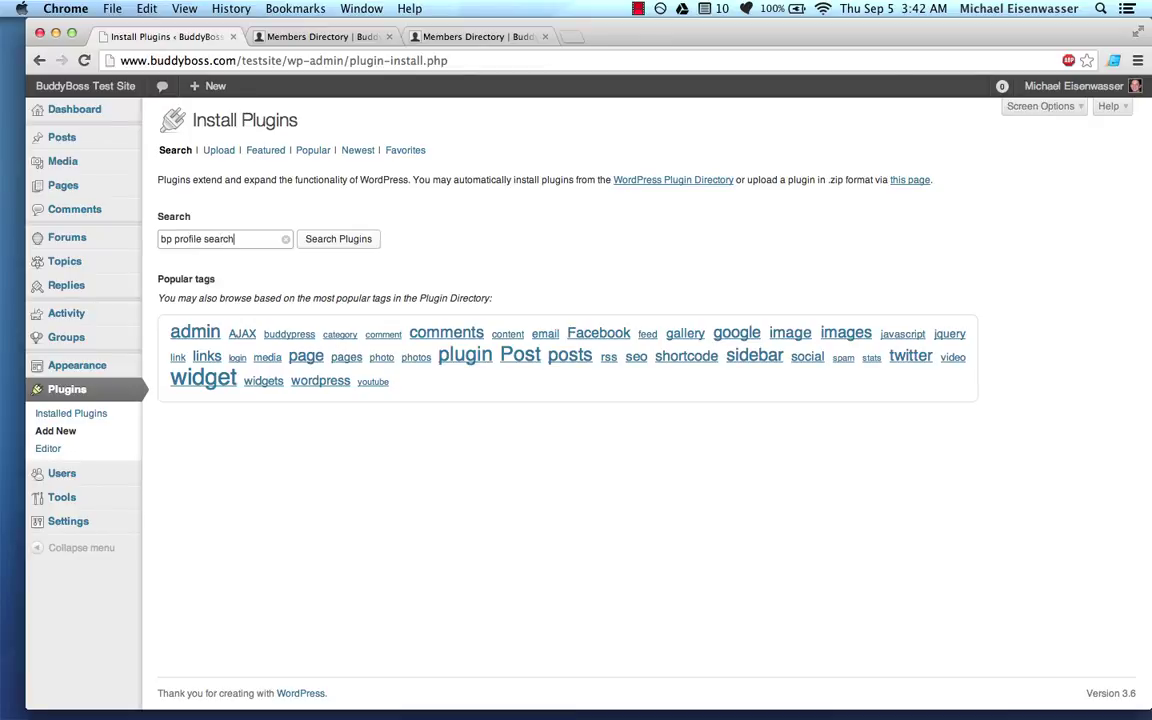
{"action": "type", "text": " profile search"}
{"action": "key", "text": "Return"}
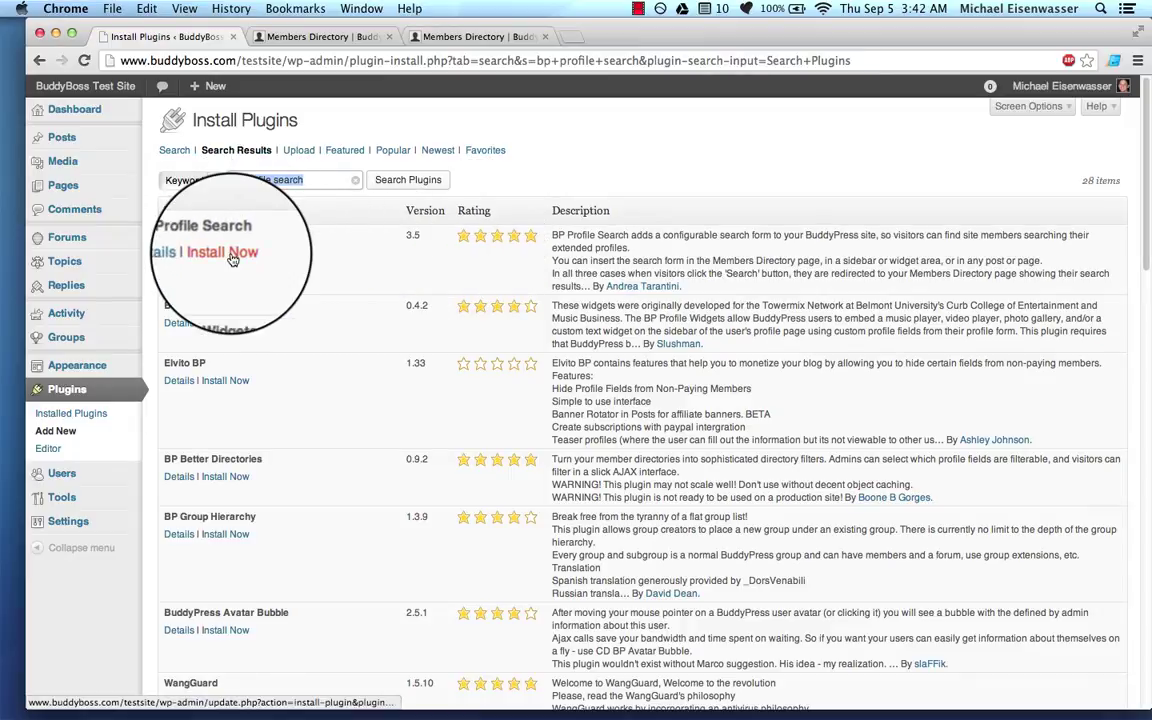
Step: Install the BP Profile Search plugin and activate it
{"action": "left_click", "coordinate": [229, 253]}
{"action": "left_click", "coordinate": [690, 259]}
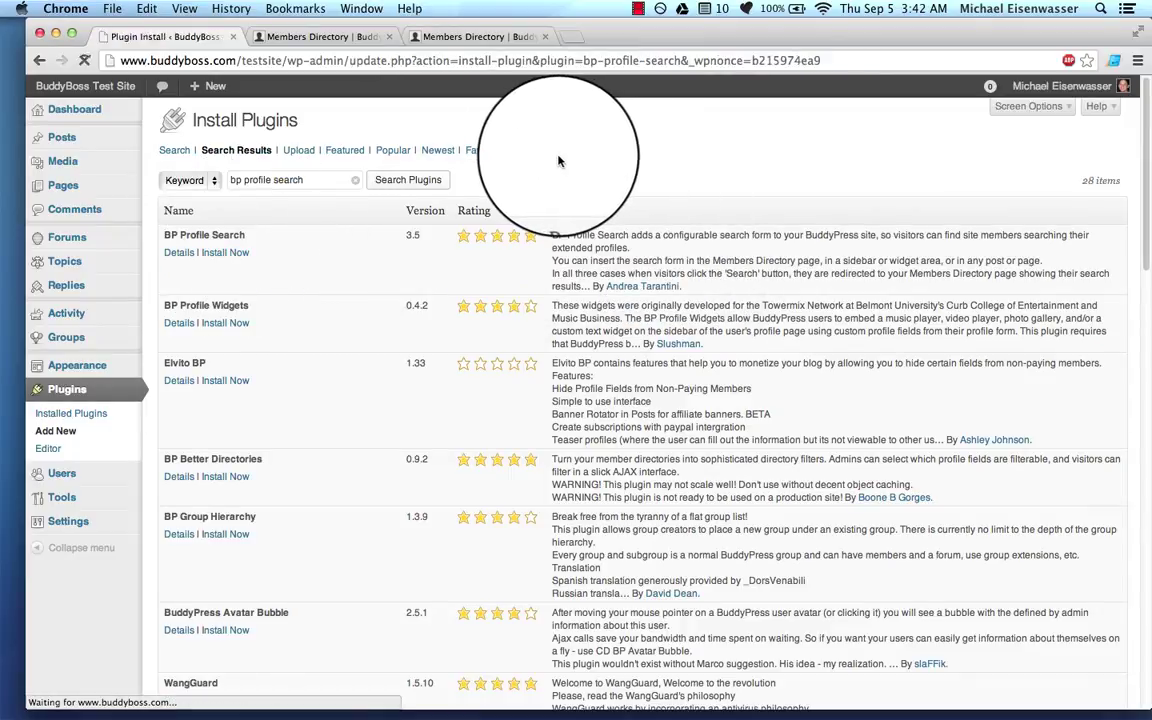
{"action": "left_click", "coordinate": [198, 244]}
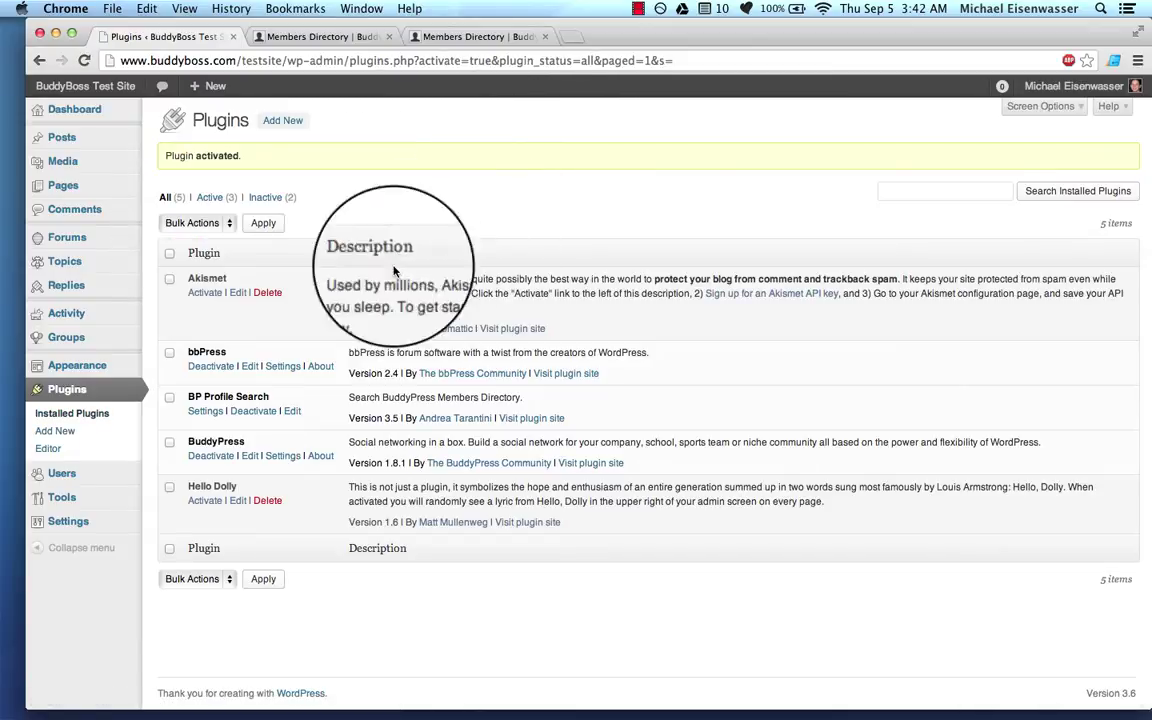
Step: Open the BP Profile Search settings and examine the form header, toggle form and profile field options
{"action": "left_click", "coordinate": [205, 411]}
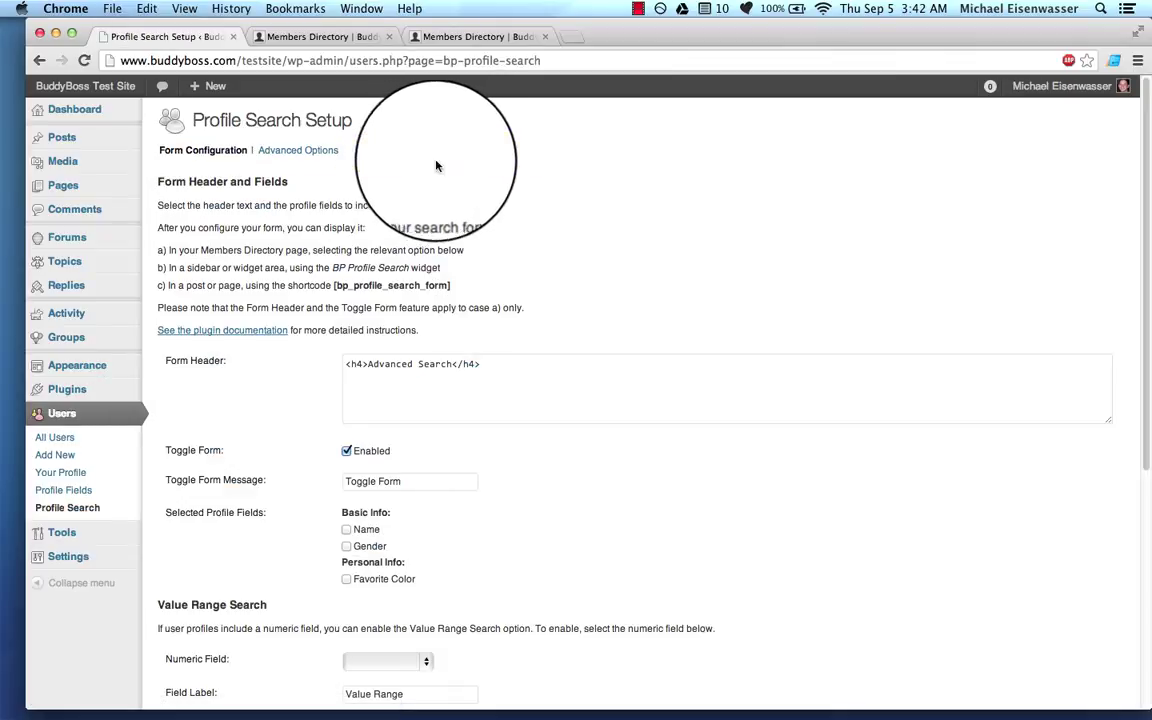
{"action": "scroll", "coordinate": [452, 348], "scroll_direction": "down", "scroll_amount": 1}
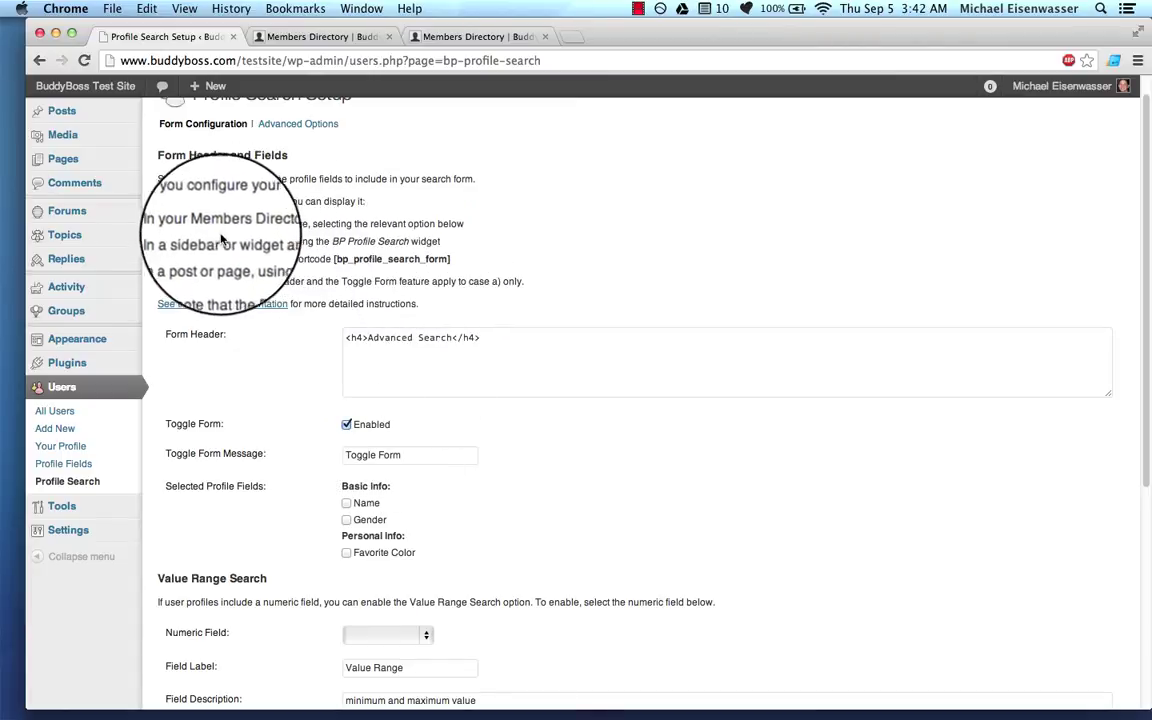
{"action": "scroll", "coordinate": [286, 323], "scroll_direction": "down", "scroll_amount": 1}
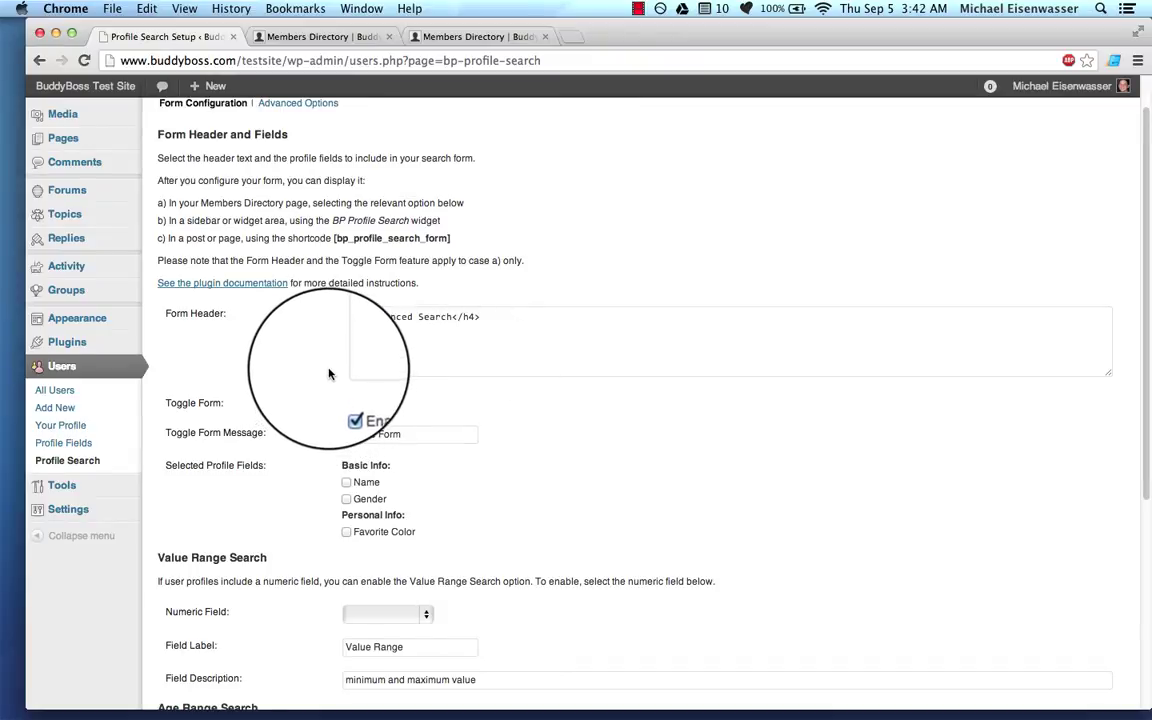
{"action": "scroll", "coordinate": [329, 374], "scroll_direction": "down", "scroll_amount": 1}
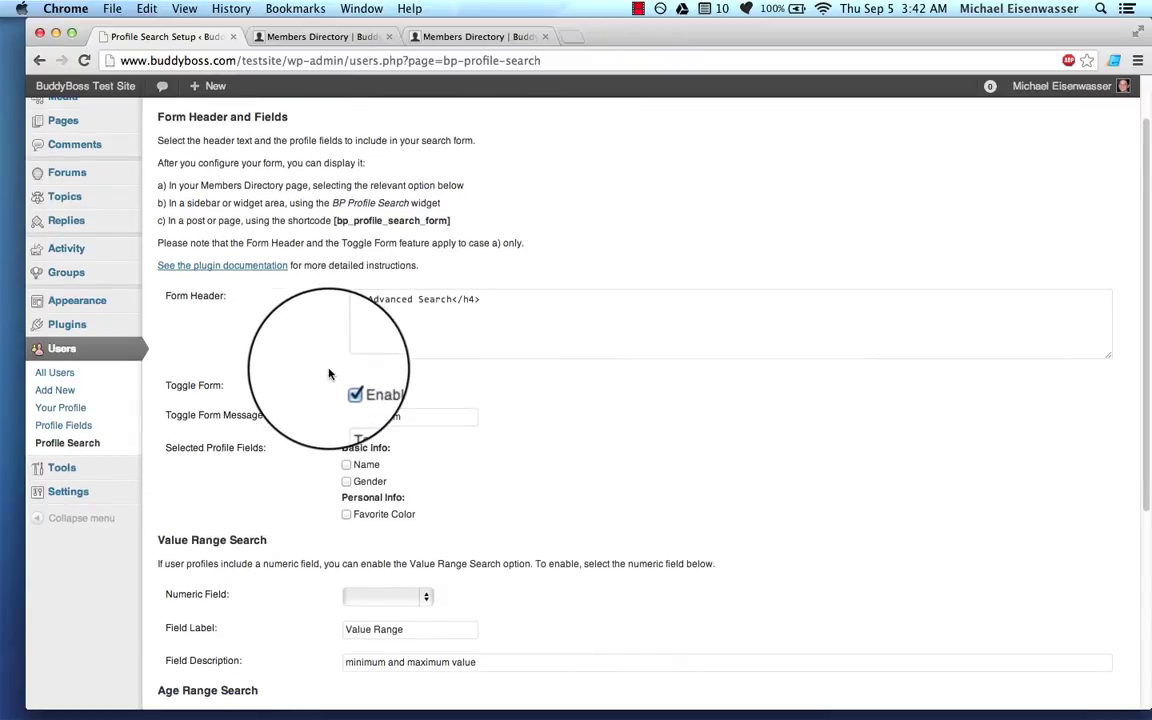
Step: Include the Name, Gender and Favorite Color profile fields in the member search form and save the settings
{"action": "scroll", "coordinate": [326, 368], "scroll_direction": "down", "scroll_amount": 3}
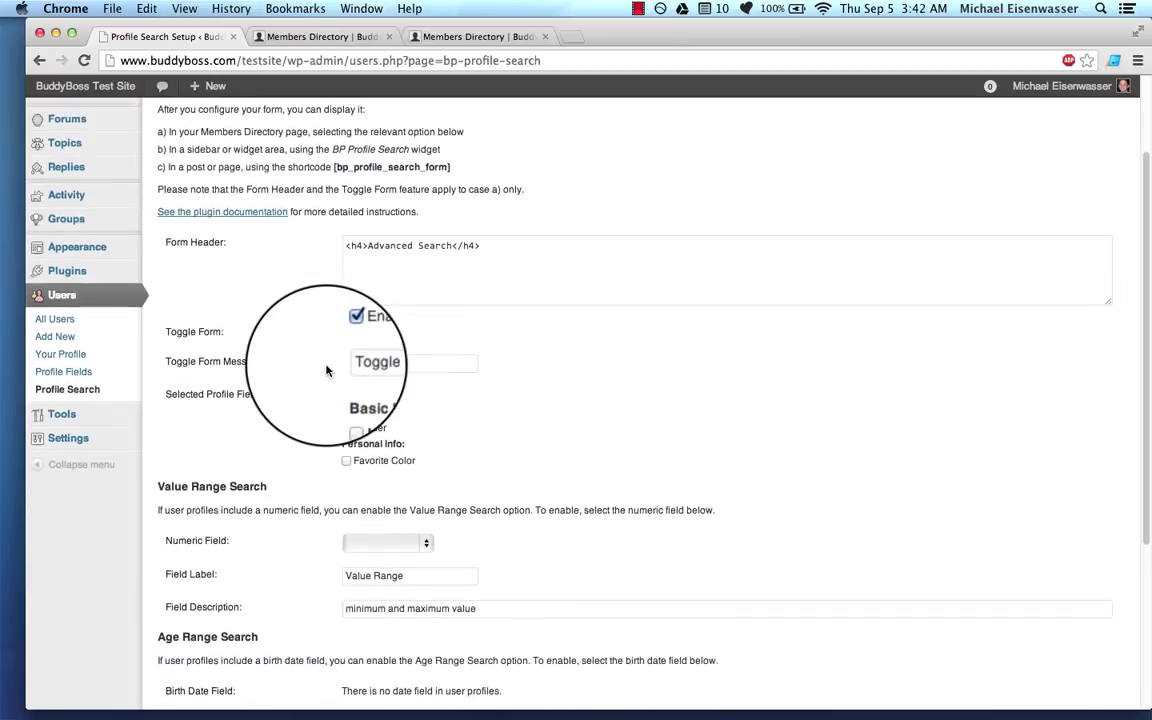
{"action": "scroll", "coordinate": [322, 385], "scroll_direction": "down", "scroll_amount": 2}
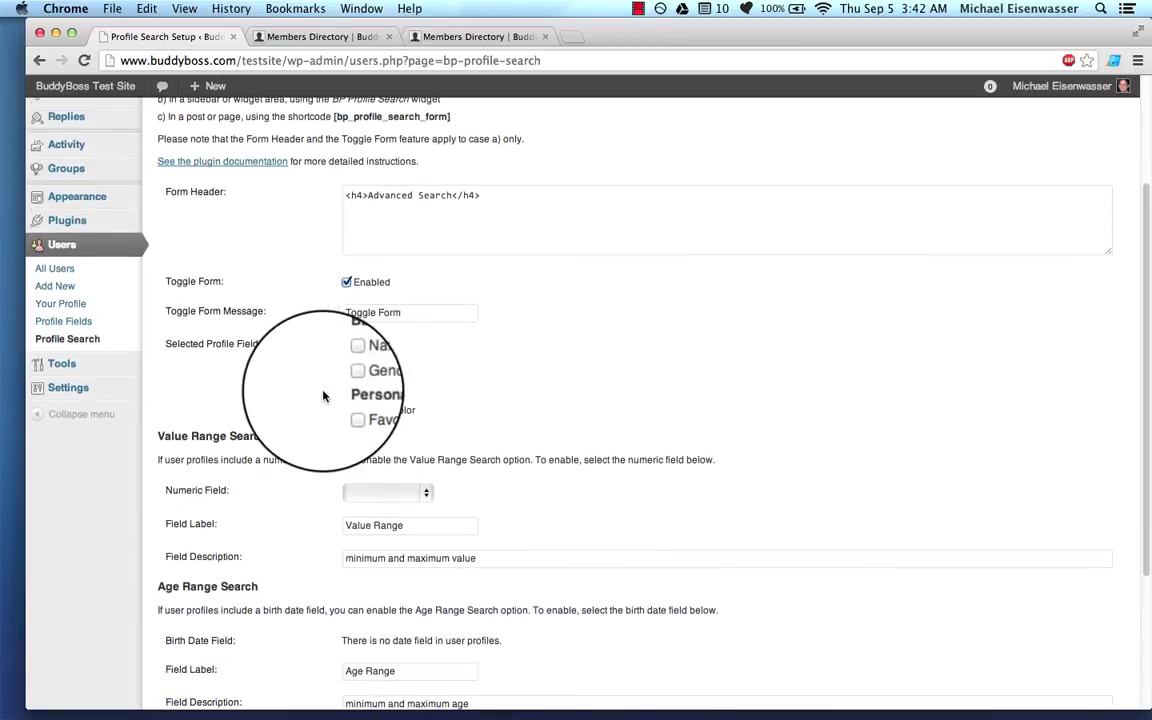
{"action": "left_click", "coordinate": [368, 362]}
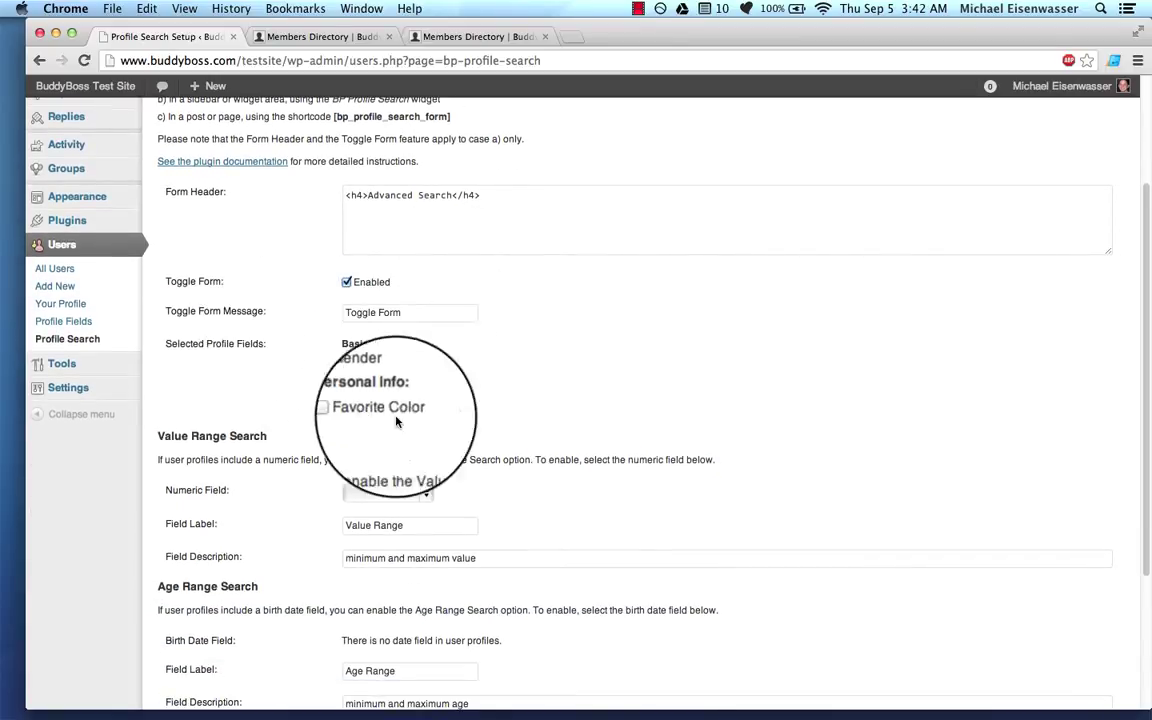
{"action": "left_click", "coordinate": [374, 379]}
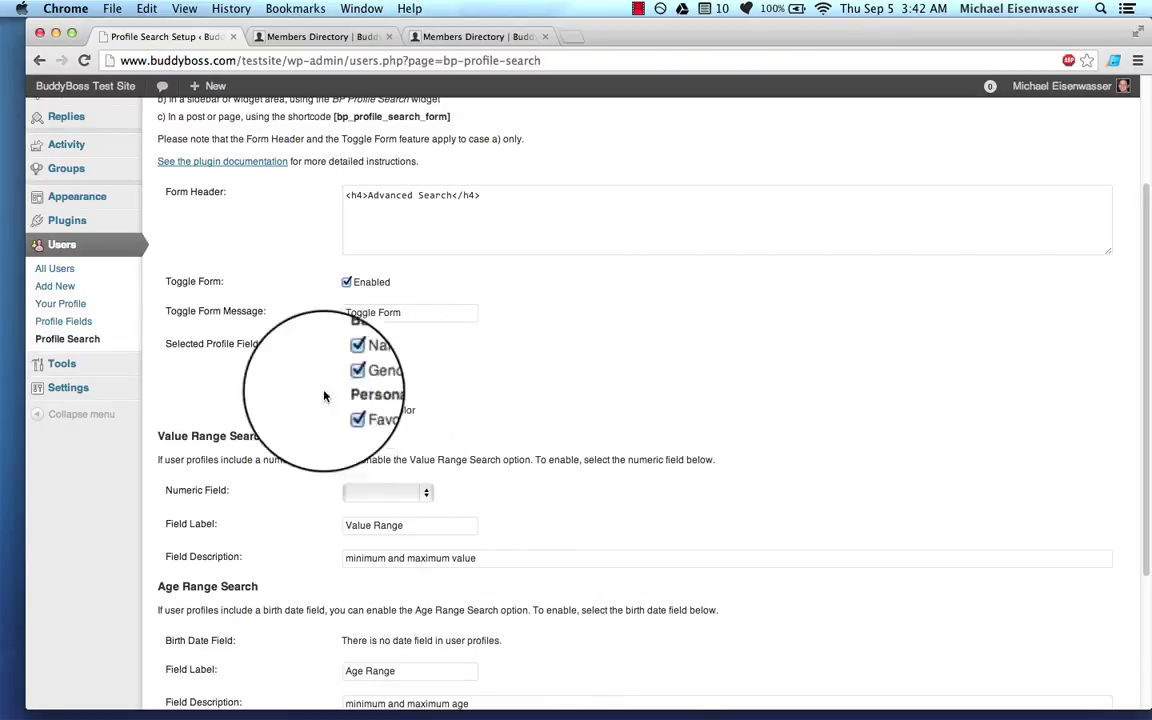
{"action": "scroll", "coordinate": [314, 401], "scroll_direction": "down", "scroll_amount": 5}
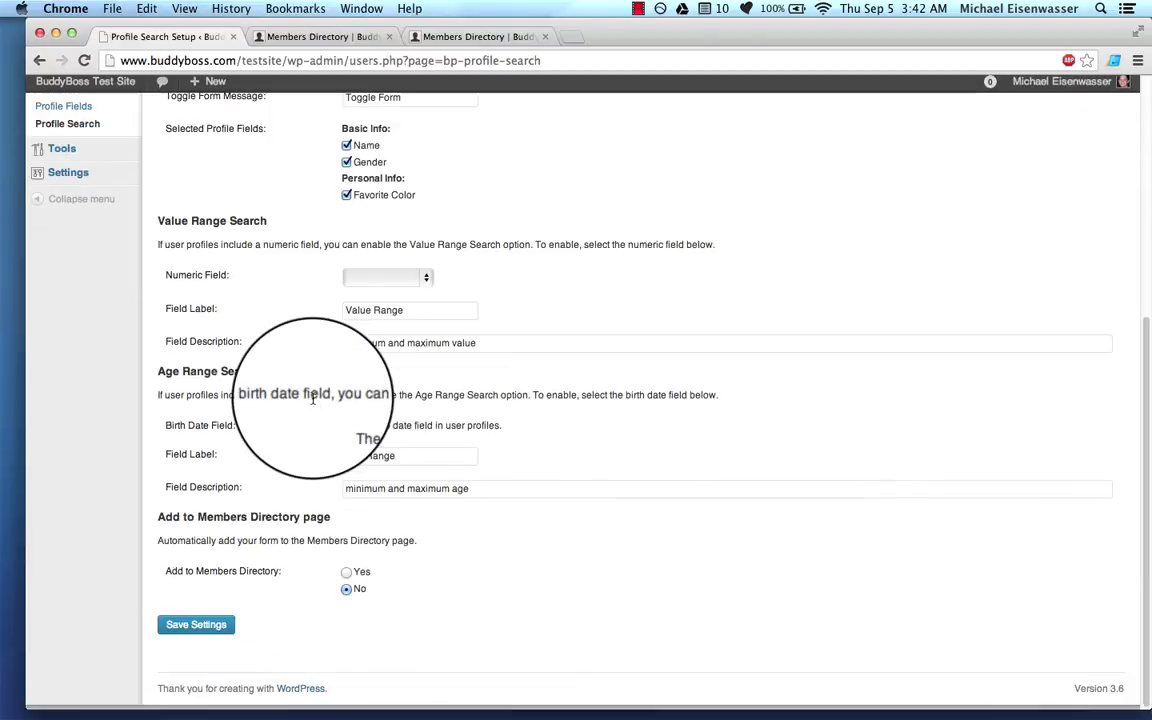
{"action": "left_click", "coordinate": [200, 628]}
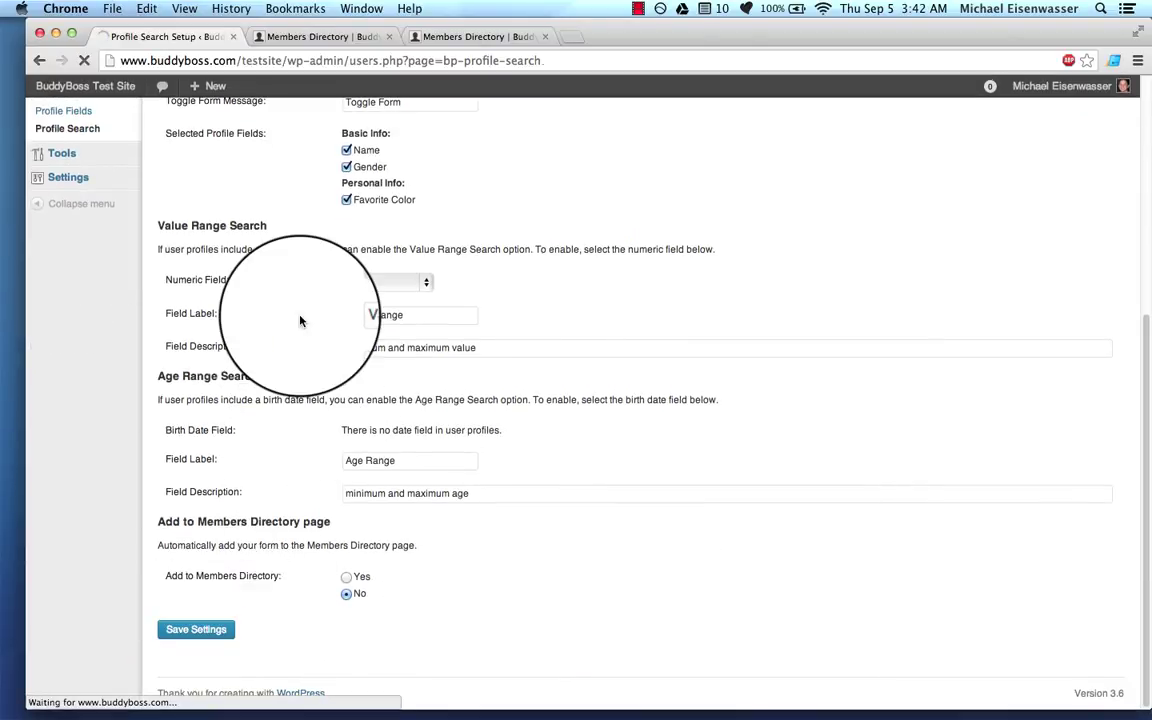
Step: In the site's widget settings, replace the text widget in the Members → Directory area with the BP Profile Search widget
{"action": "mouse_move", "coordinate": [85, 365]}
{"action": "left_click", "coordinate": [150, 408]}
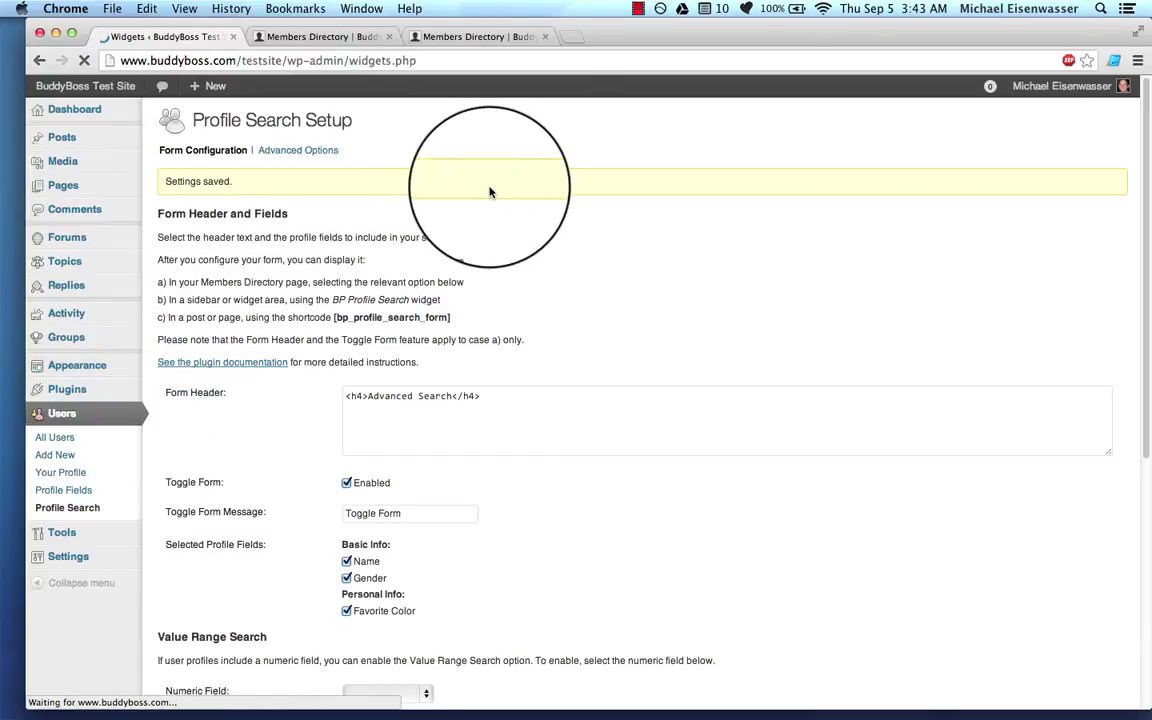
{"action": "scroll", "coordinate": [854, 468], "scroll_direction": "down", "scroll_amount": 3}
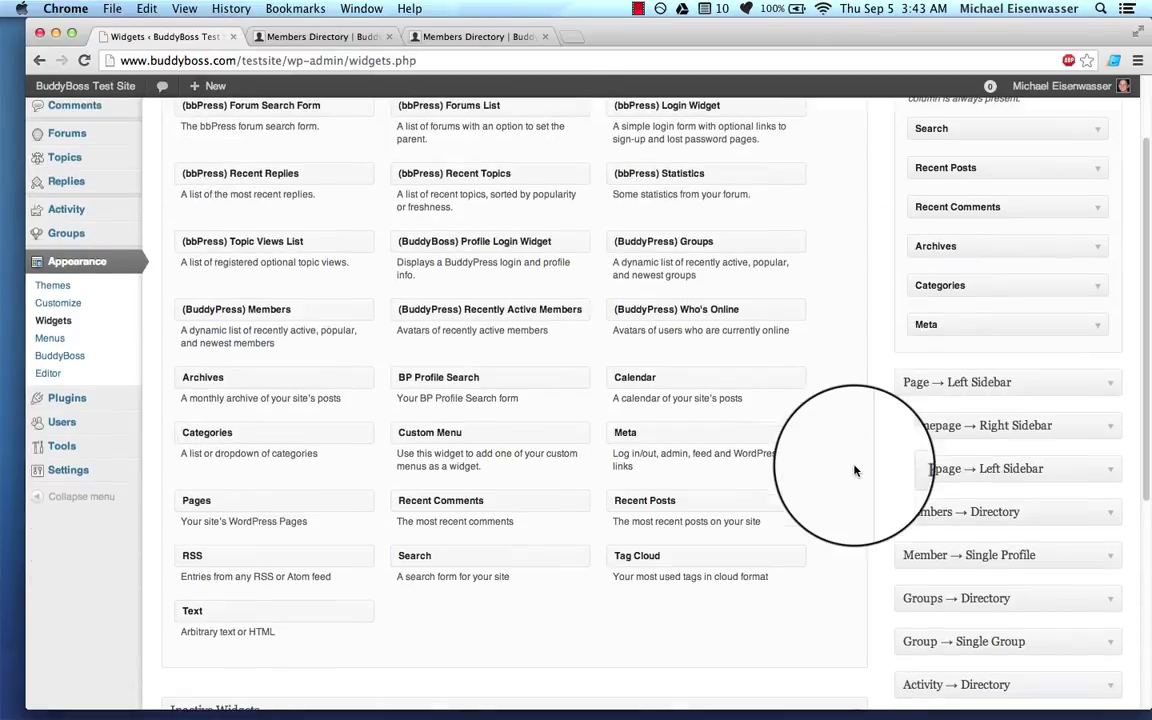
{"action": "left_click", "coordinate": [975, 503]}
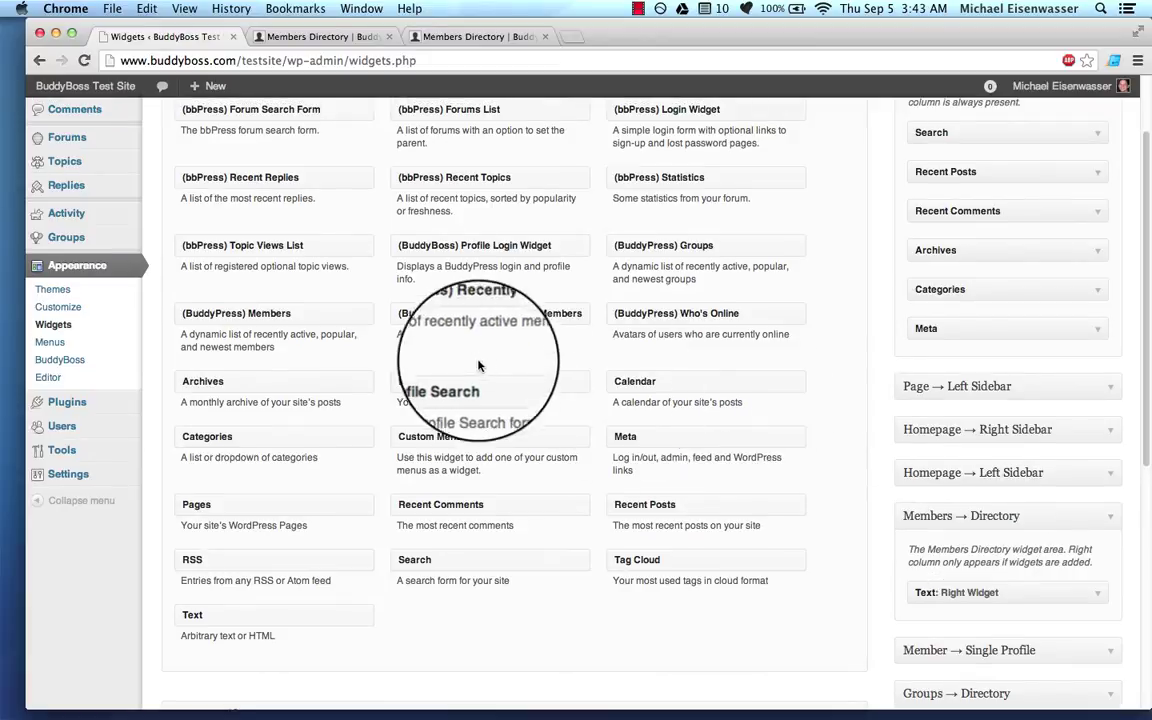
{"action": "left_click_drag", "start_coordinate": [478, 366], "coordinate": [985, 547]}
{"action": "scroll", "coordinate": [985, 547], "scroll_direction": "down", "scroll_amount": 5}
{"action": "left_click", "coordinate": [1095, 432]}
Step: Title the BP Profile Search widget "Search Members" and save it
{"action": "scroll", "coordinate": [862, 528], "scroll_direction": "down", "scroll_amount": 3}
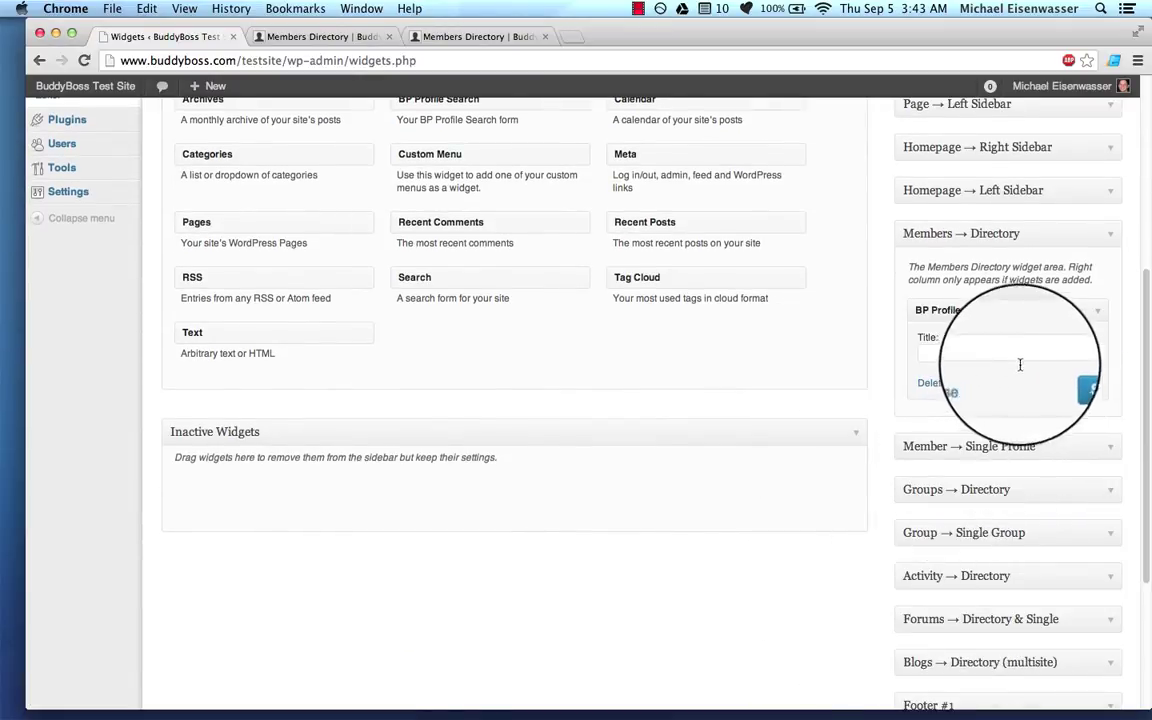
{"action": "type", "text": "Search"}
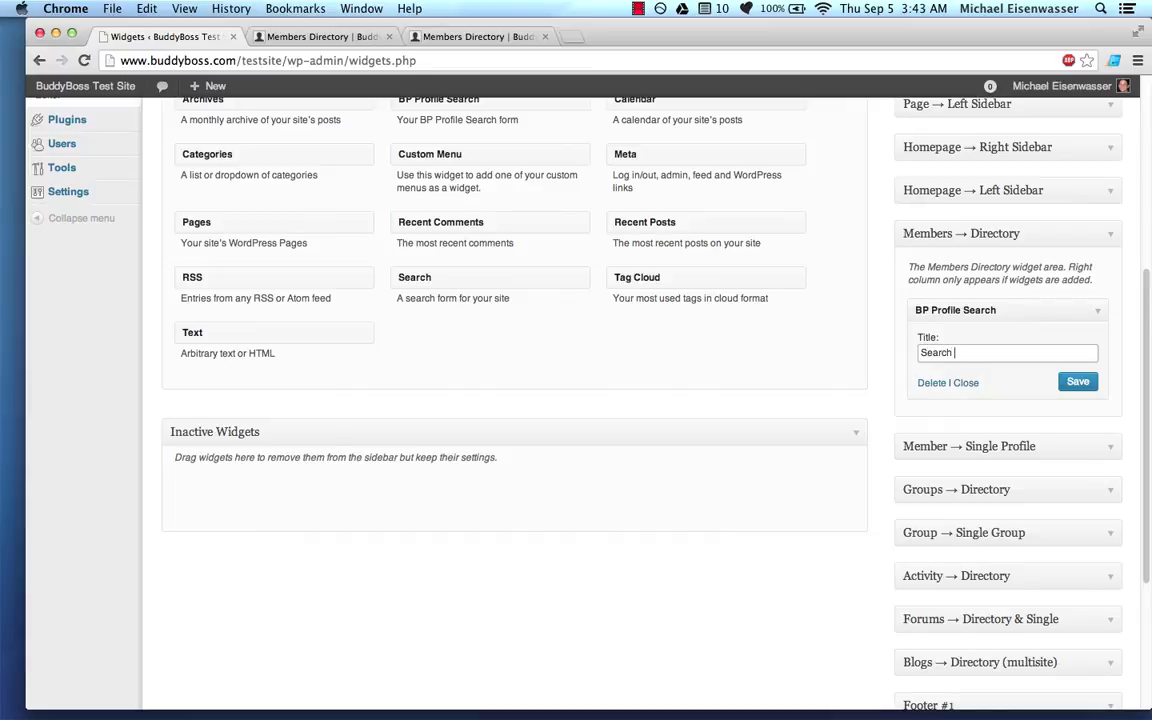
{"action": "type", "text": " Members"}
{"action": "left_click", "coordinate": [1077, 381]}
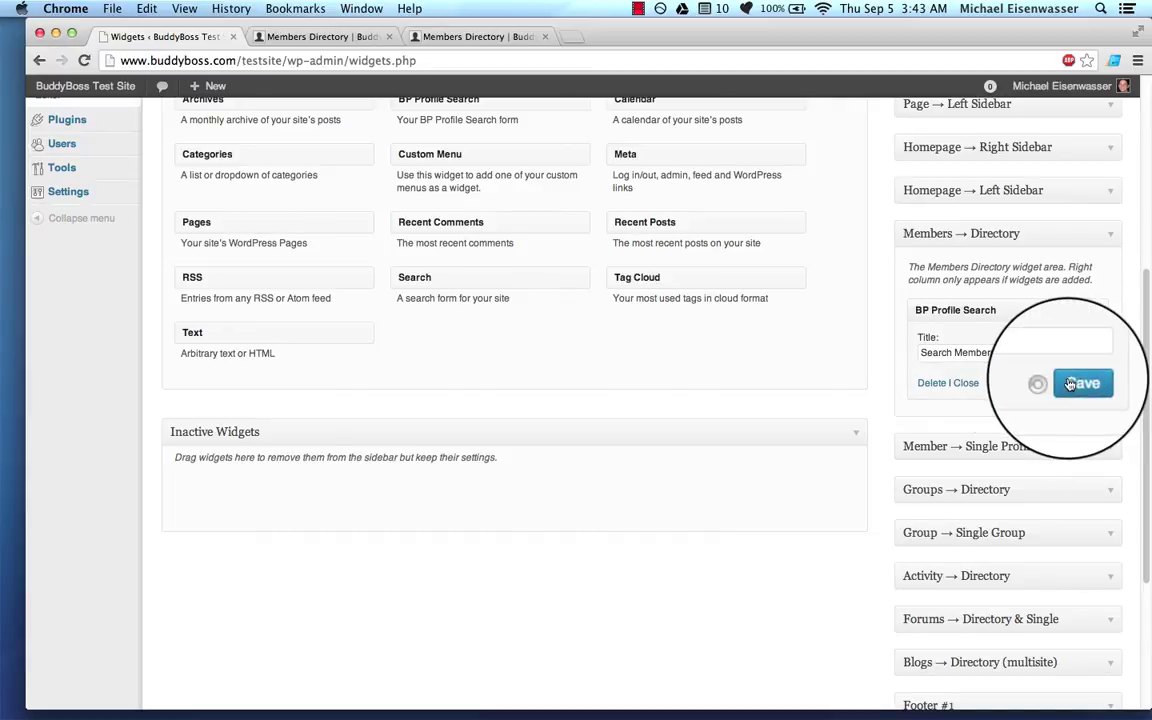
Step: Reload the Members directory and use the Search Members widget to search for members with gender Male
{"action": "left_click", "coordinate": [465, 36]}
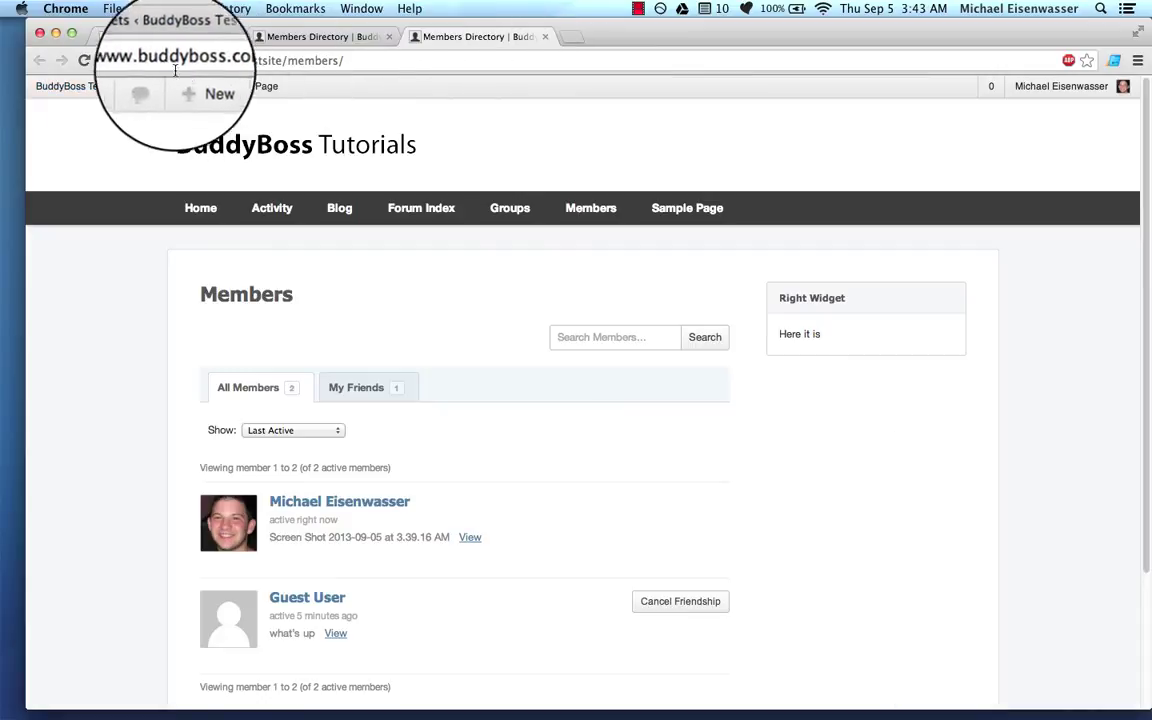
{"action": "left_click", "coordinate": [84, 60]}
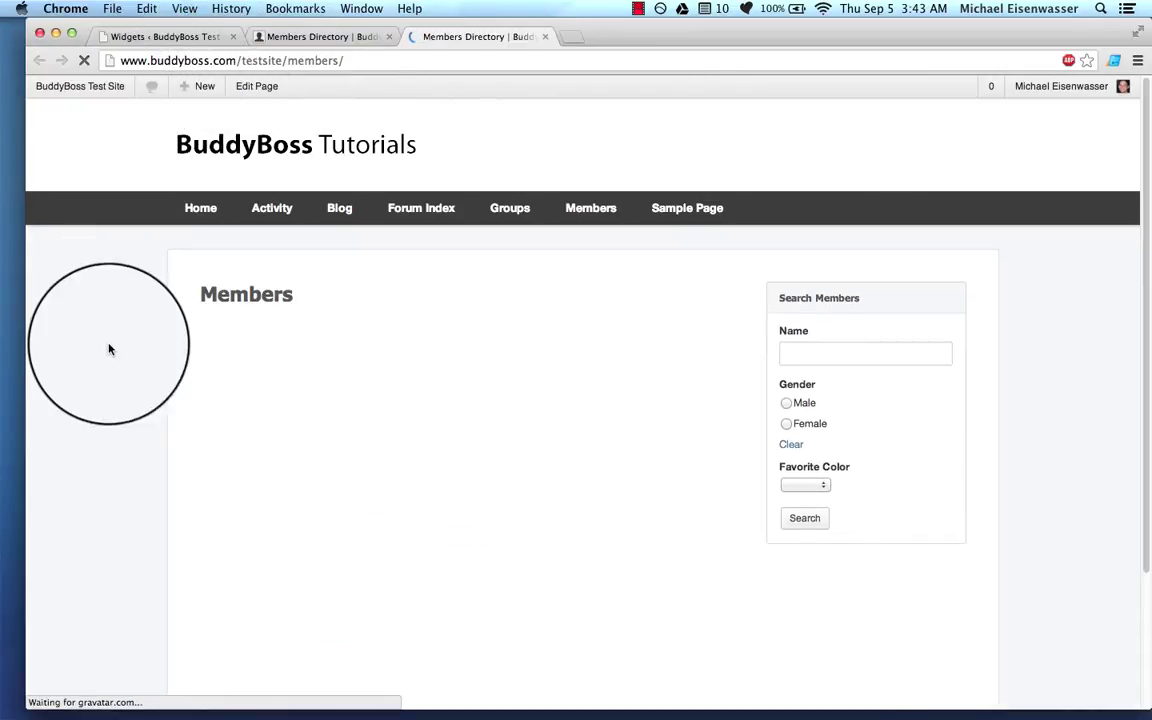
{"action": "scroll", "coordinate": [843, 336], "scroll_direction": "down", "scroll_amount": 1}
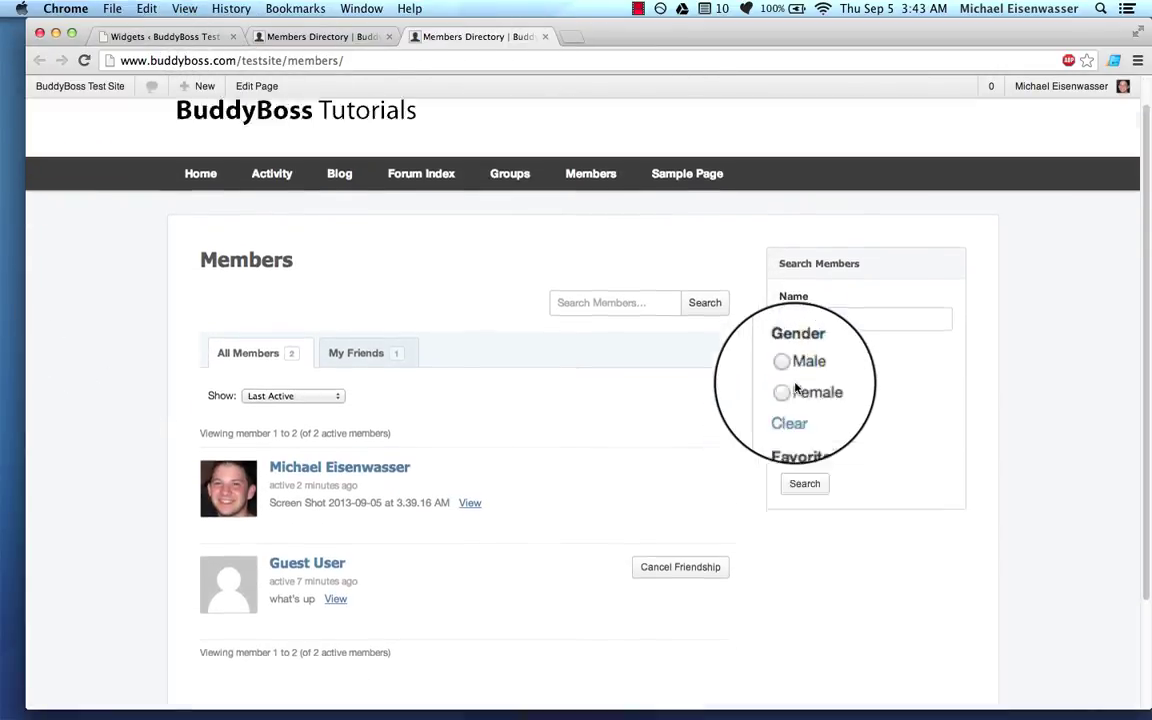
{"action": "left_click", "coordinate": [786, 398]}
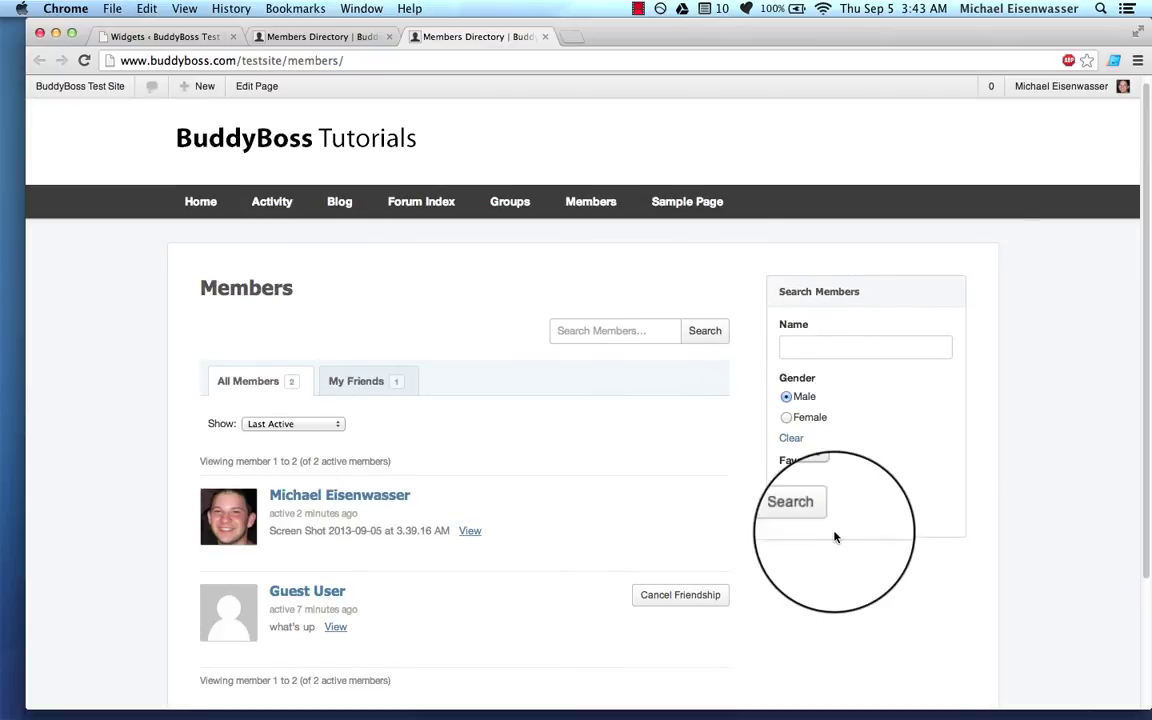
{"action": "left_click", "coordinate": [804, 511]}
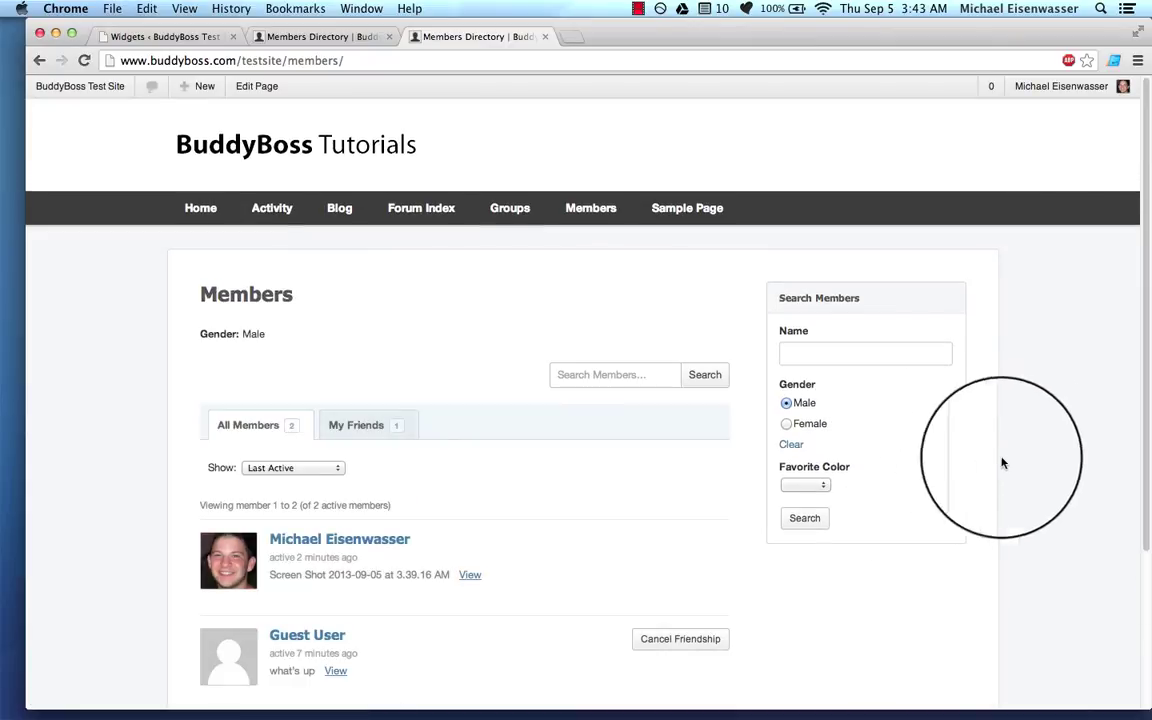
Step: Search the members by gender Female, repeat the search with Male, and examine the results
{"action": "left_click", "coordinate": [791, 424]}
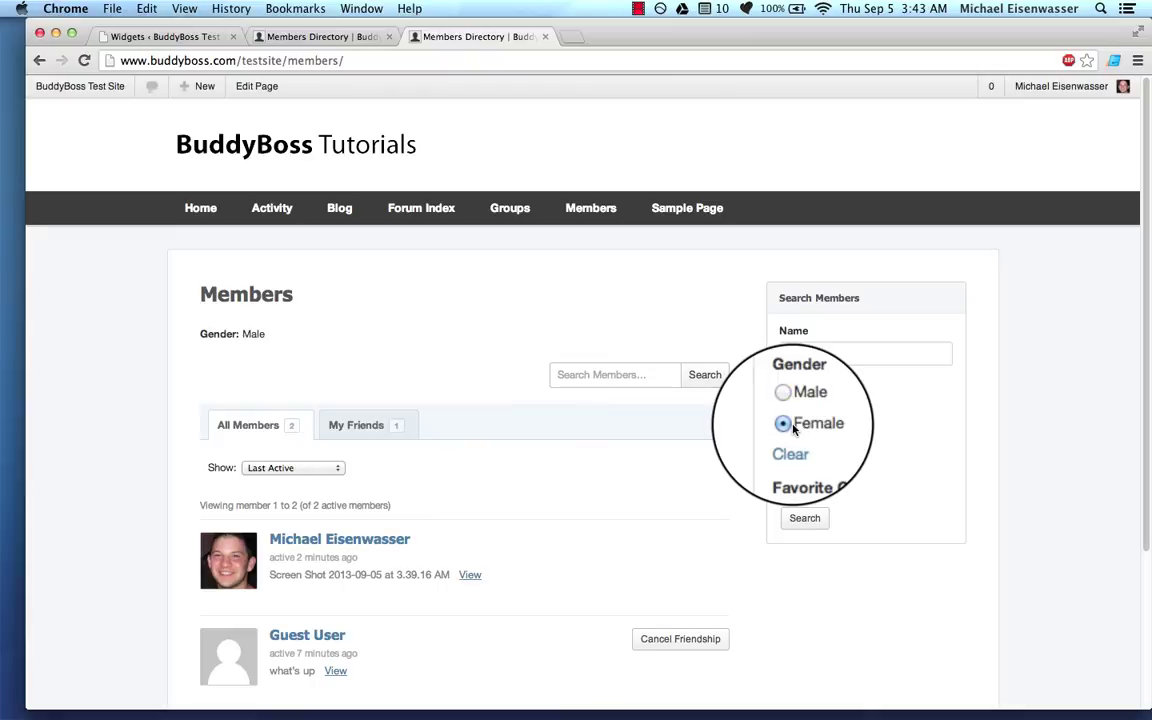
{"action": "left_click", "coordinate": [805, 518]}
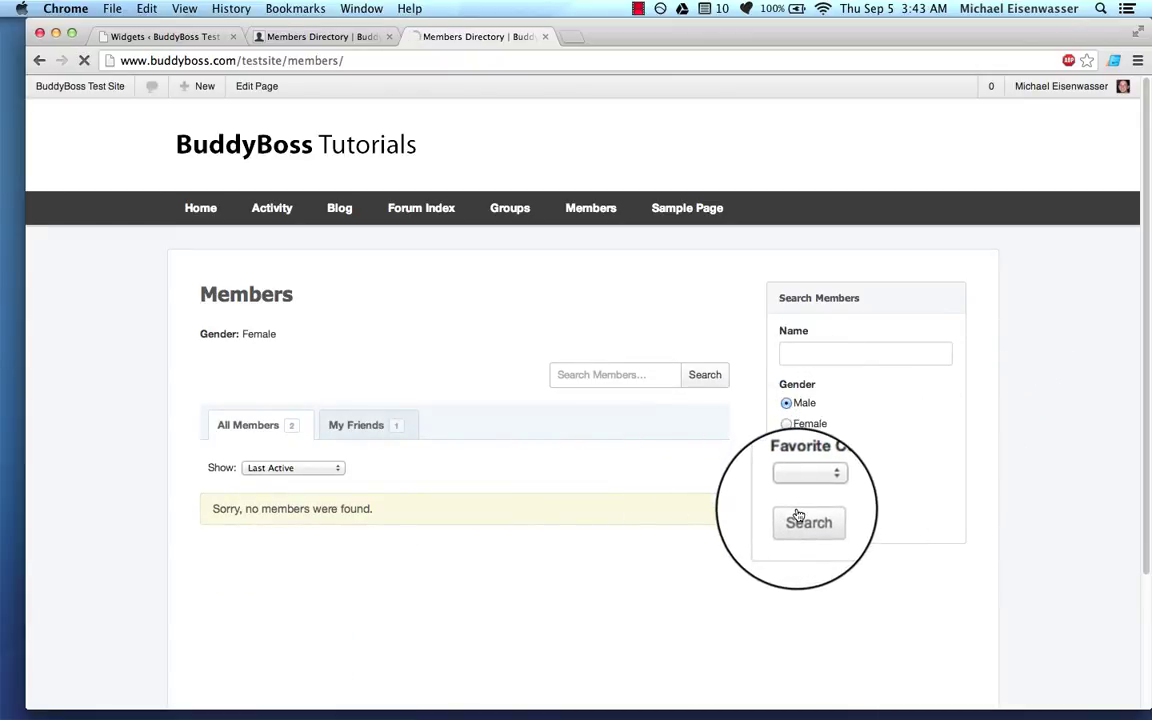
{"action": "scroll", "coordinate": [426, 350], "scroll_direction": "down", "scroll_amount": 5}
{"action": "scroll", "coordinate": [426, 350], "scroll_direction": "up", "scroll_amount": 5}
Step: Open the site's home page and examine the Leave a Reply comment form below its content
{"action": "left_click", "coordinate": [200, 215]}
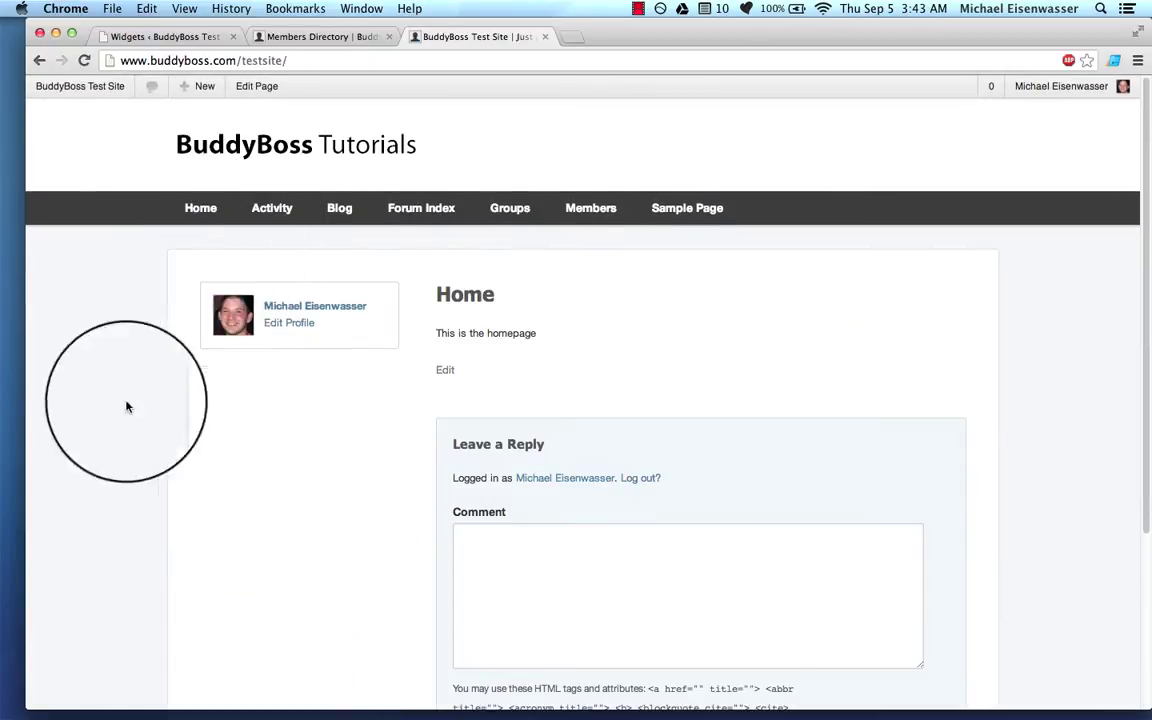
{"action": "scroll", "coordinate": [125, 415], "scroll_direction": "down", "scroll_amount": 3}
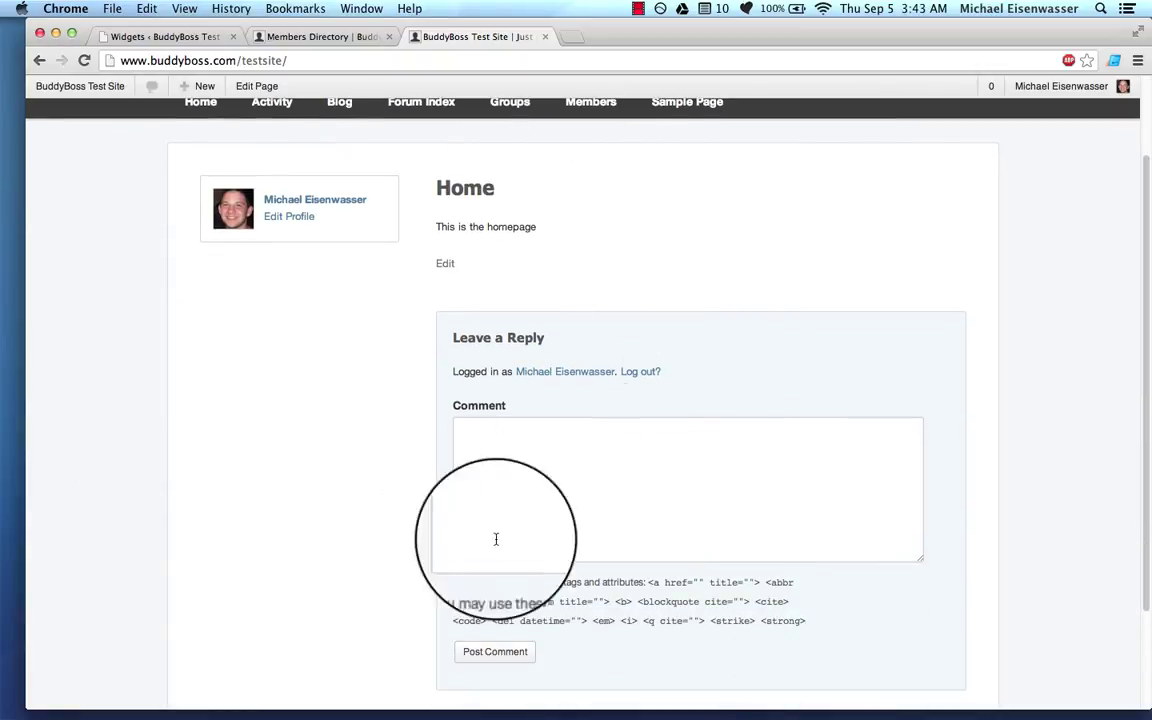
{"action": "scroll", "coordinate": [490, 150], "scroll_direction": "up", "scroll_amount": 3}
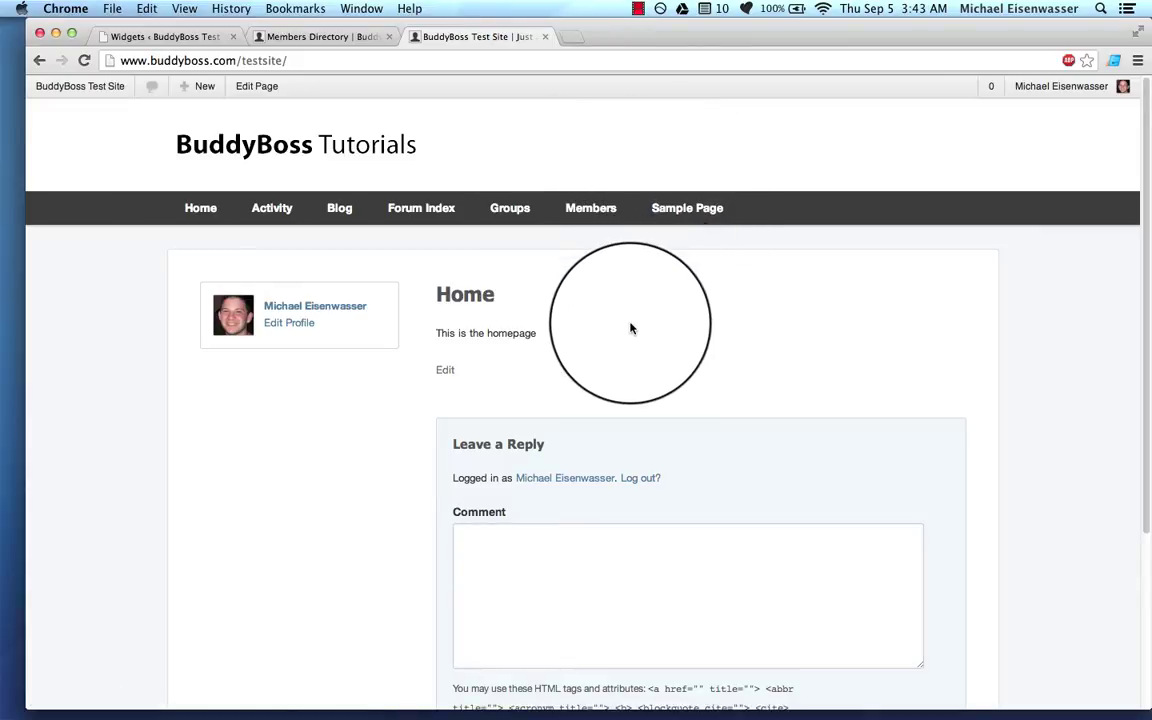
{"action": "scroll", "coordinate": [630, 328], "scroll_direction": "down", "scroll_amount": 5}
{"action": "scroll", "coordinate": [630, 328], "scroll_direction": "up", "scroll_amount": 5}
{"action": "left_click", "coordinate": [555, 601]}
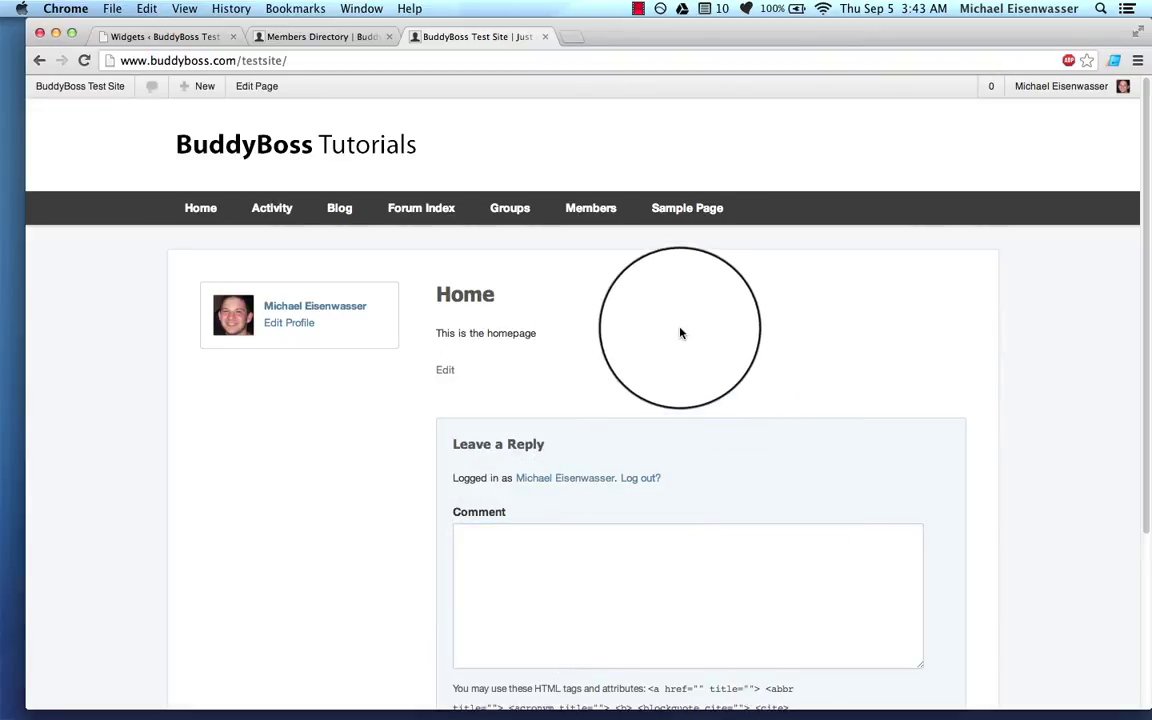
{"action": "scroll", "coordinate": [680, 333], "scroll_direction": "down", "scroll_amount": 5}
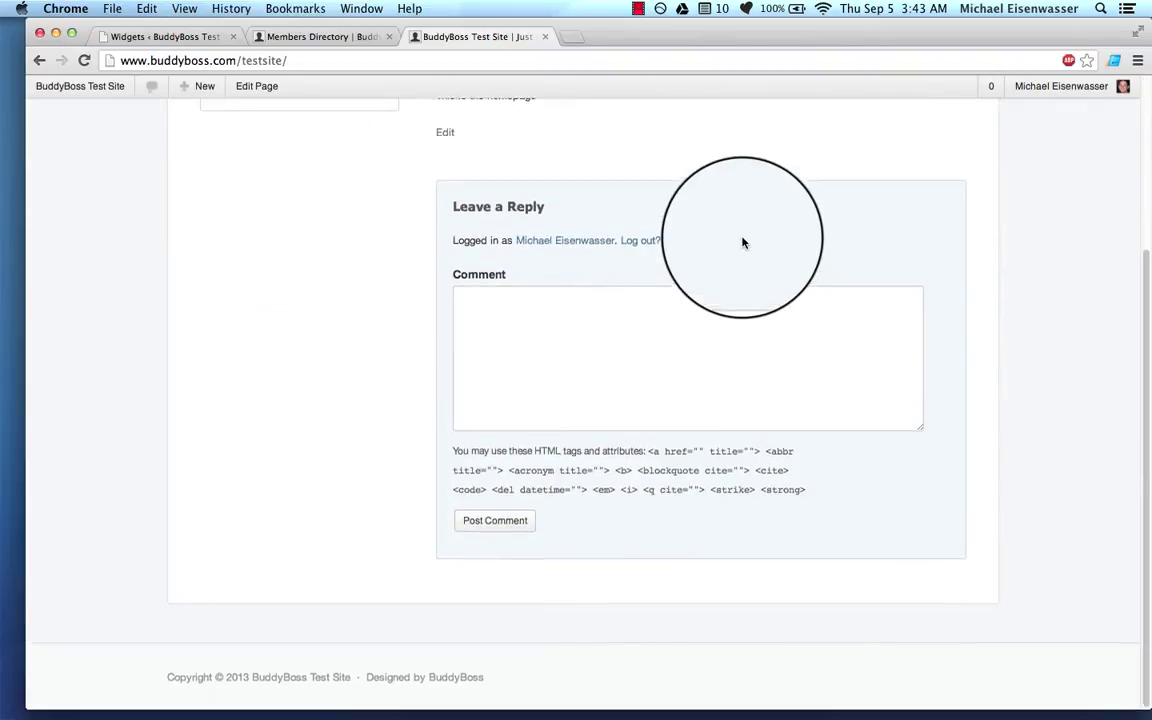
{"action": "scroll", "coordinate": [743, 244], "scroll_direction": "up", "scroll_amount": 5}
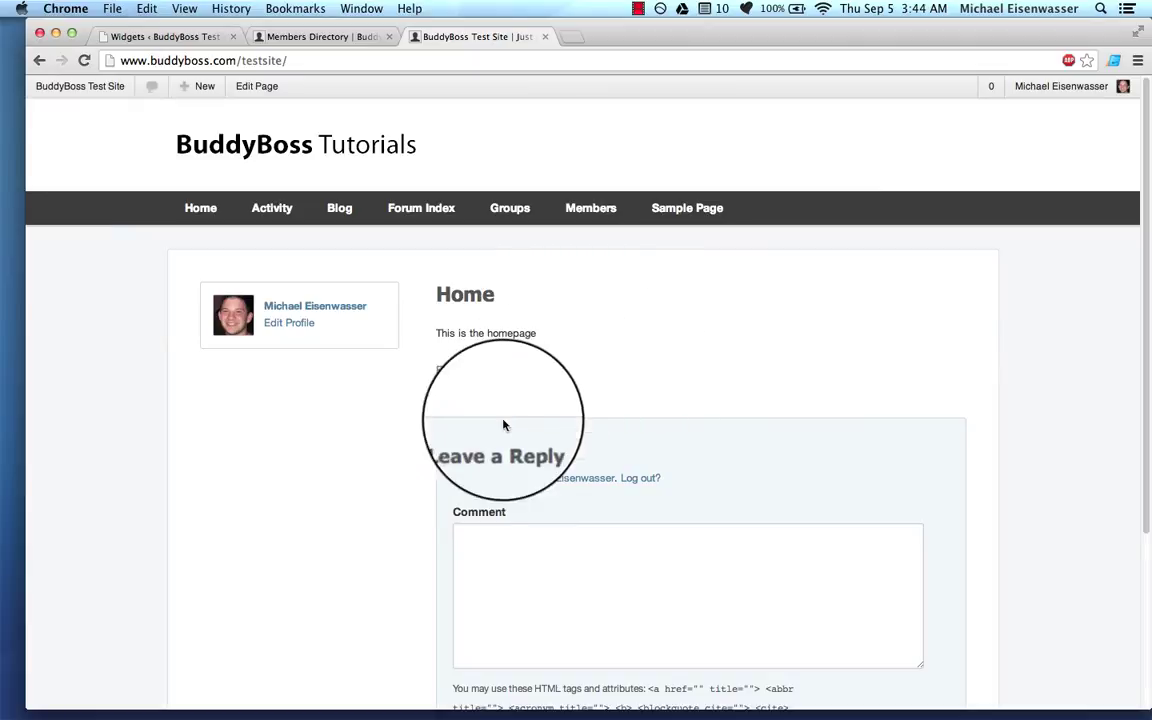
{"action": "scroll", "coordinate": [385, 590], "scroll_direction": "down", "scroll_amount": 4}
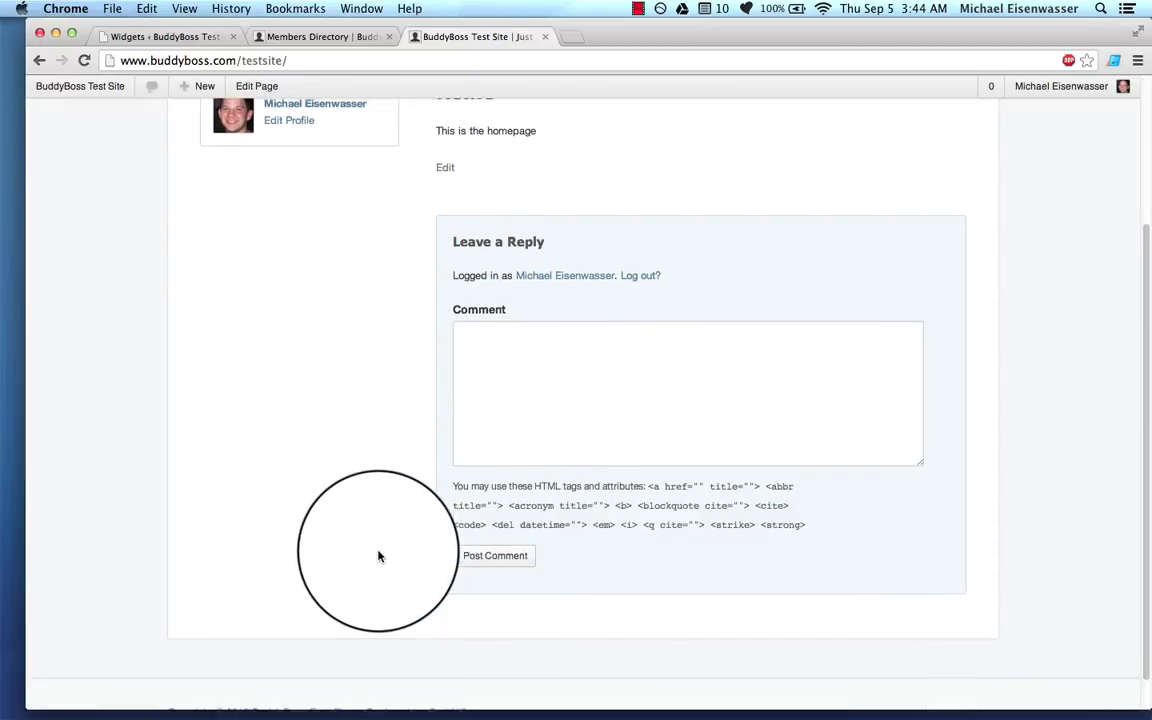
{"action": "scroll", "coordinate": [378, 556], "scroll_direction": "up", "scroll_amount": 4}
Step: Open the Home page for editing and enable the Discussion and Comments boxes in its screen options
{"action": "left_click", "coordinate": [257, 86]}
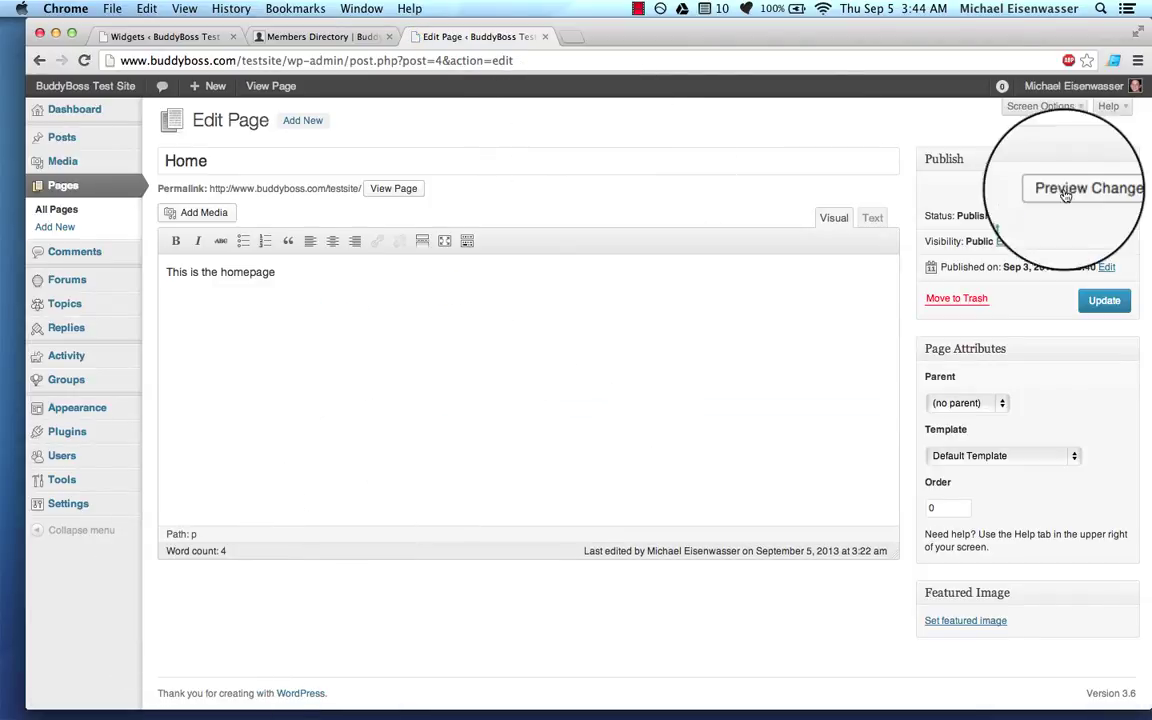
{"action": "left_click", "coordinate": [1030, 106]}
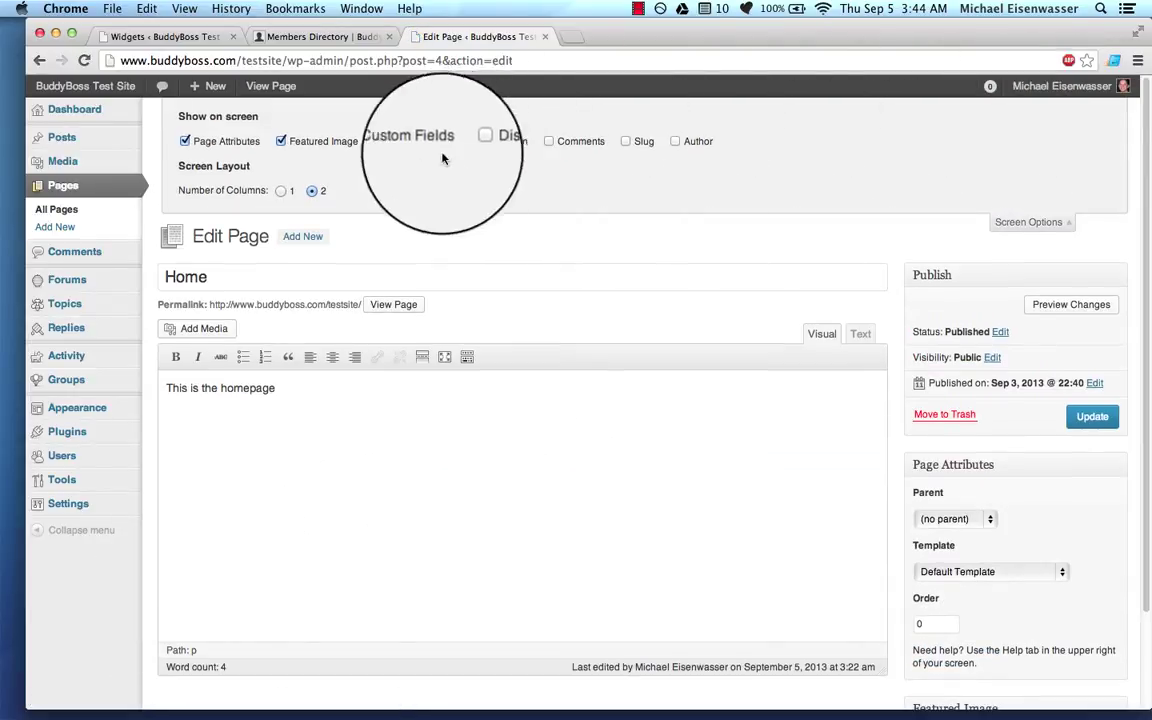
{"action": "left_click", "coordinate": [478, 141]}
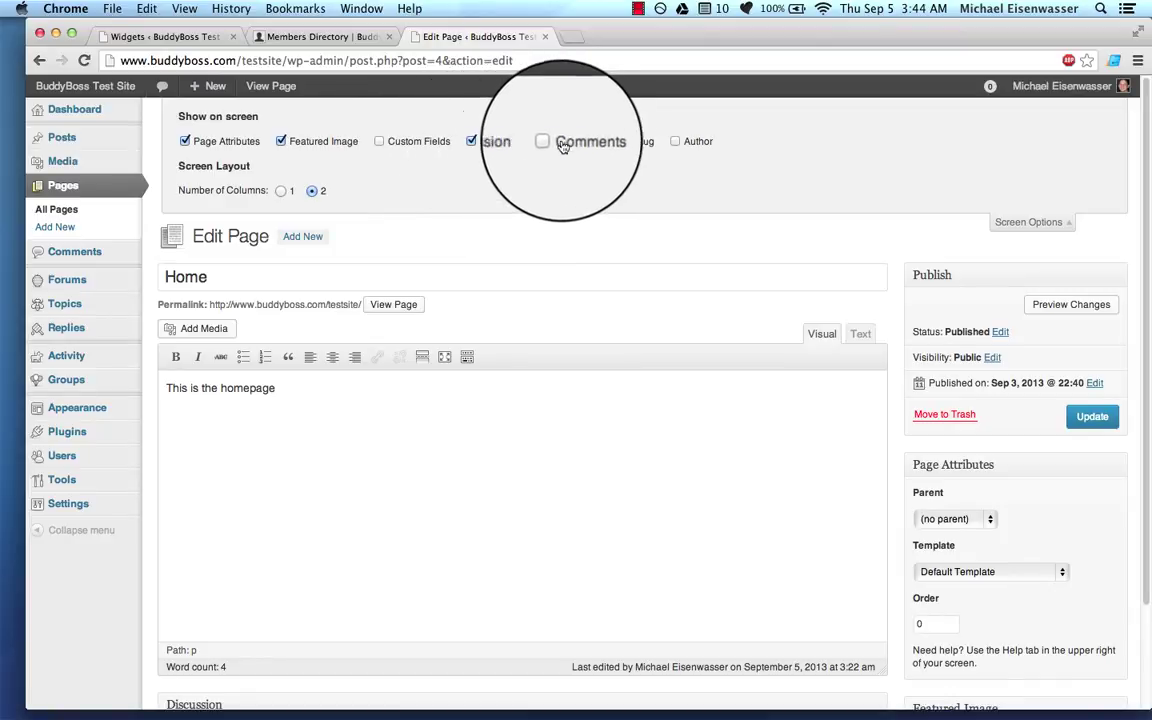
{"action": "left_click", "coordinate": [1015, 225]}
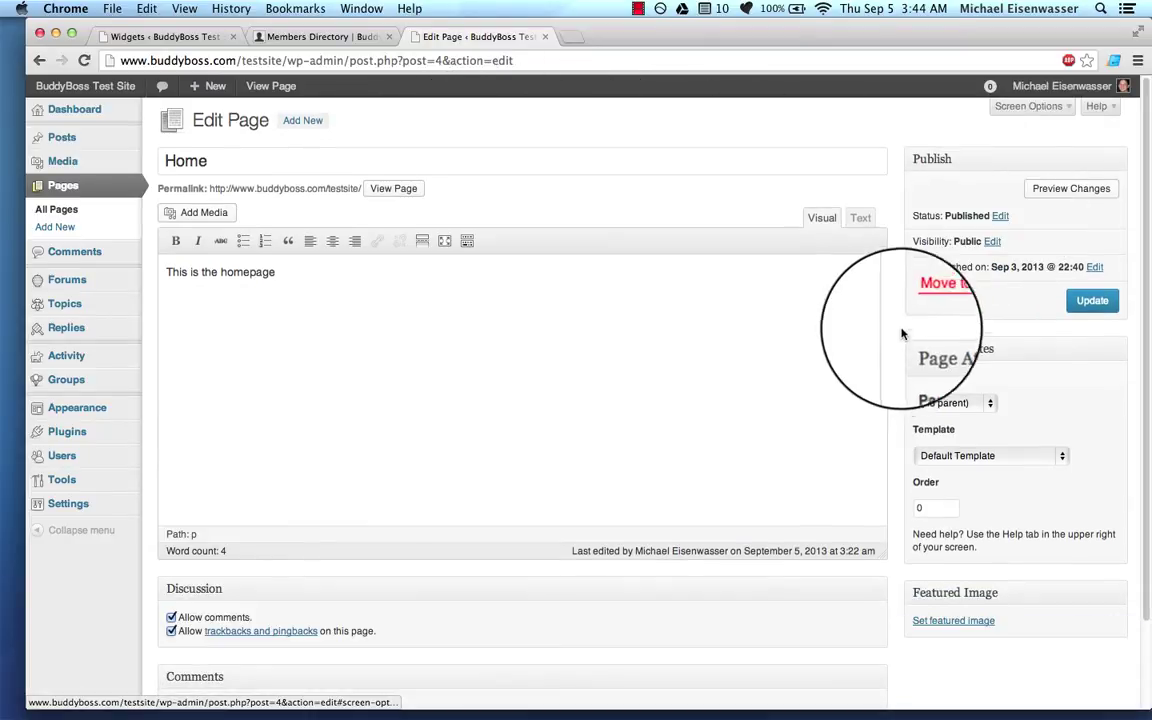
Step: Disallow comments as well as trackbacks and pingbacks on the Home page and update it
{"action": "scroll", "coordinate": [874, 334], "scroll_direction": "down", "scroll_amount": 3}
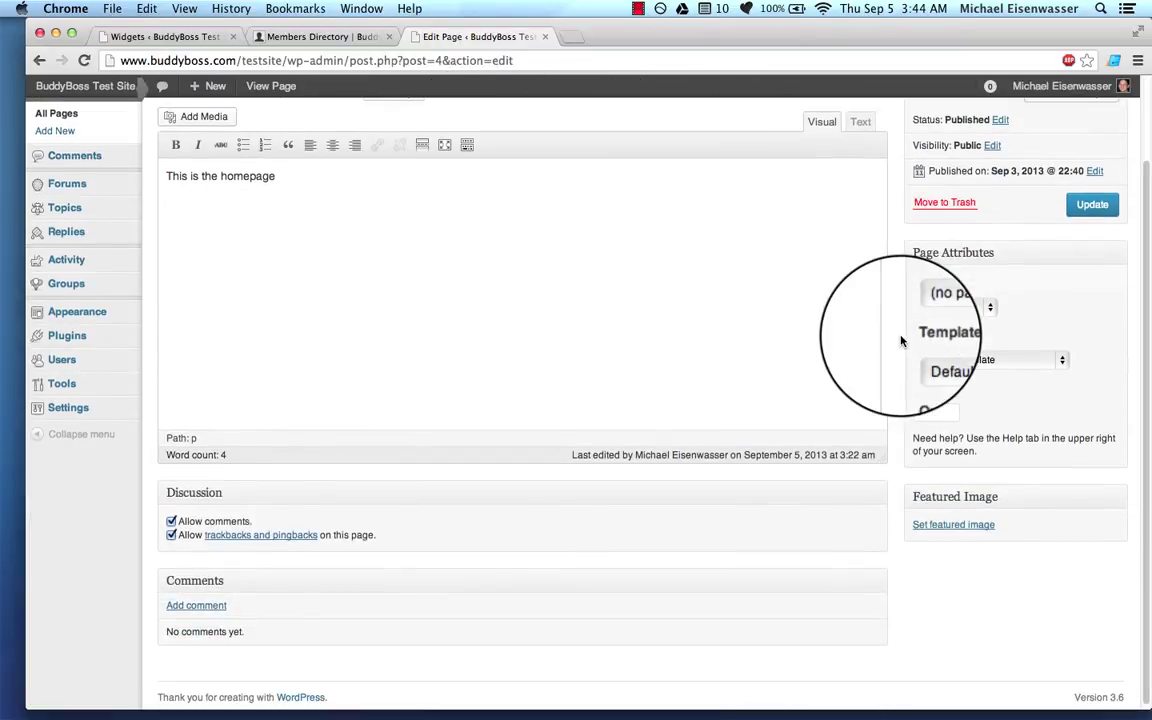
{"action": "left_click", "coordinate": [180, 521]}
{"action": "left_click", "coordinate": [173, 535]}
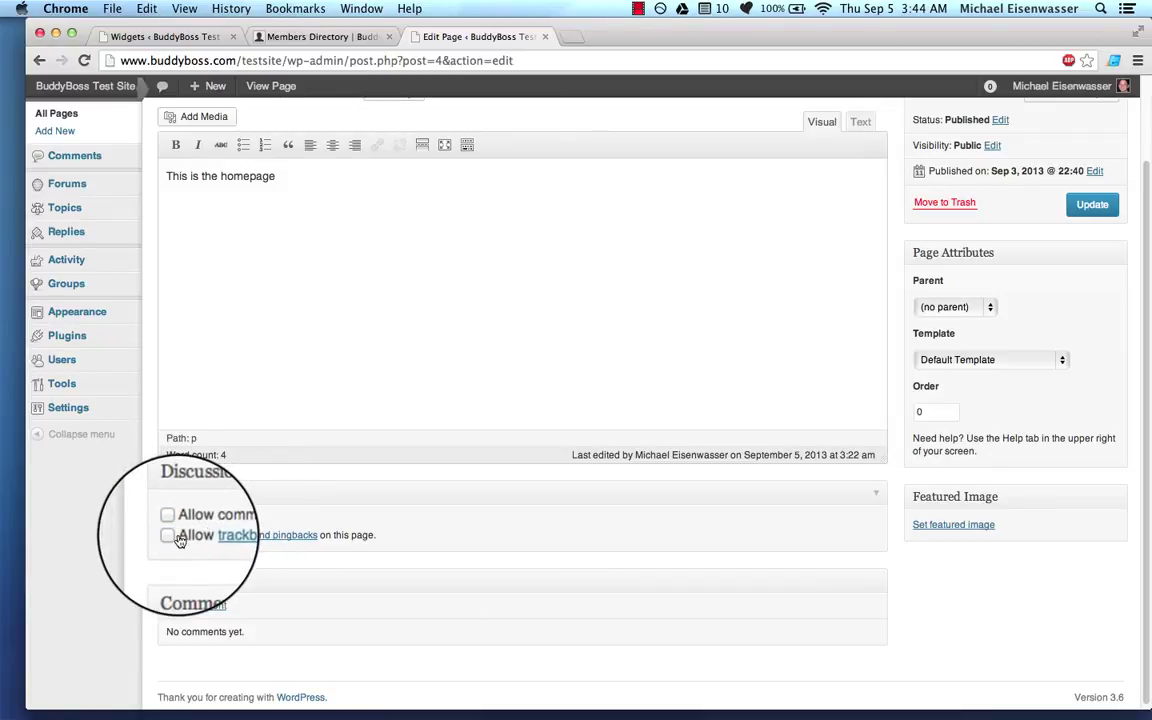
{"action": "left_click", "coordinate": [1090, 204]}
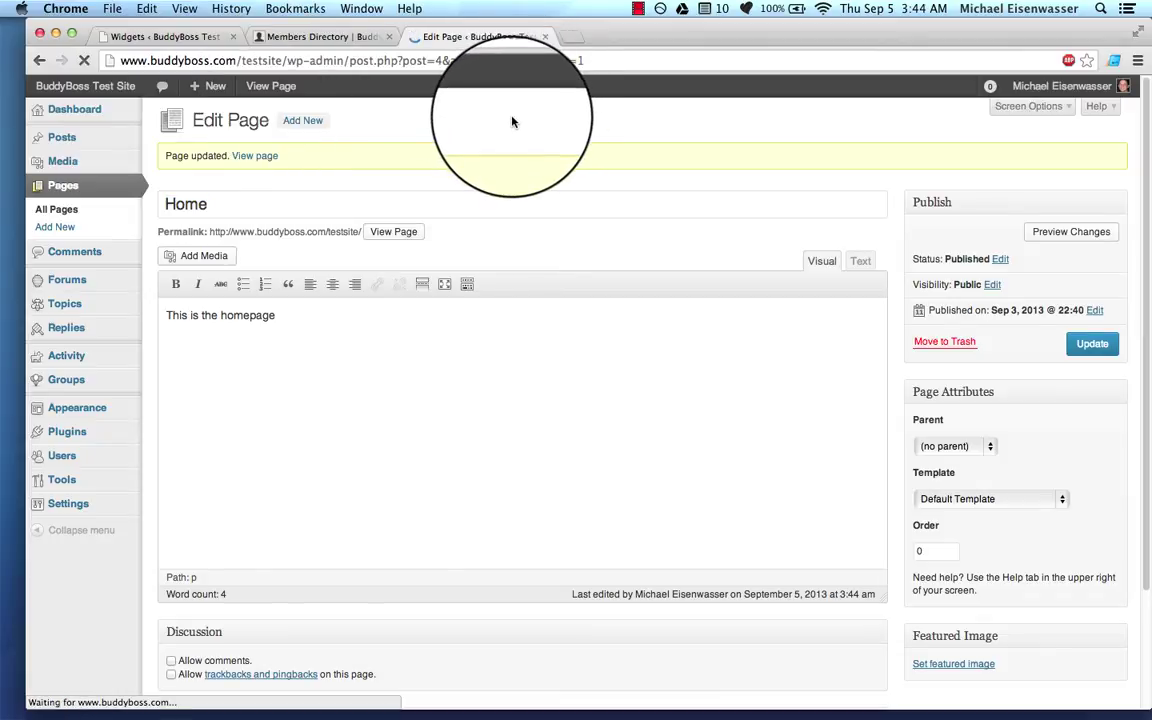
Step: View the updated home page and check the area below its content for the comment form
{"action": "scroll", "coordinate": [582, 380], "scroll_direction": "down", "scroll_amount": 3}
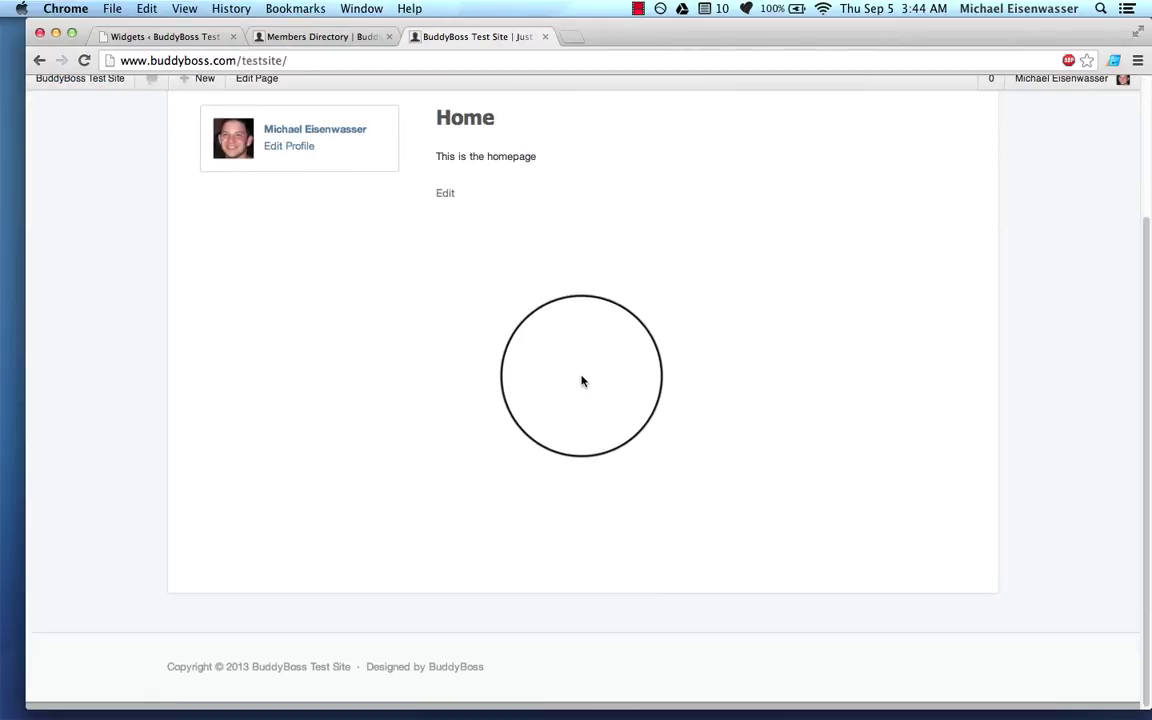
{"action": "scroll", "coordinate": [582, 380], "scroll_direction": "up", "scroll_amount": 3}
{"action": "scroll", "coordinate": [582, 380], "scroll_direction": "down", "scroll_amount": 2}
{"action": "scroll", "coordinate": [582, 380], "scroll_direction": "up", "scroll_amount": 3}
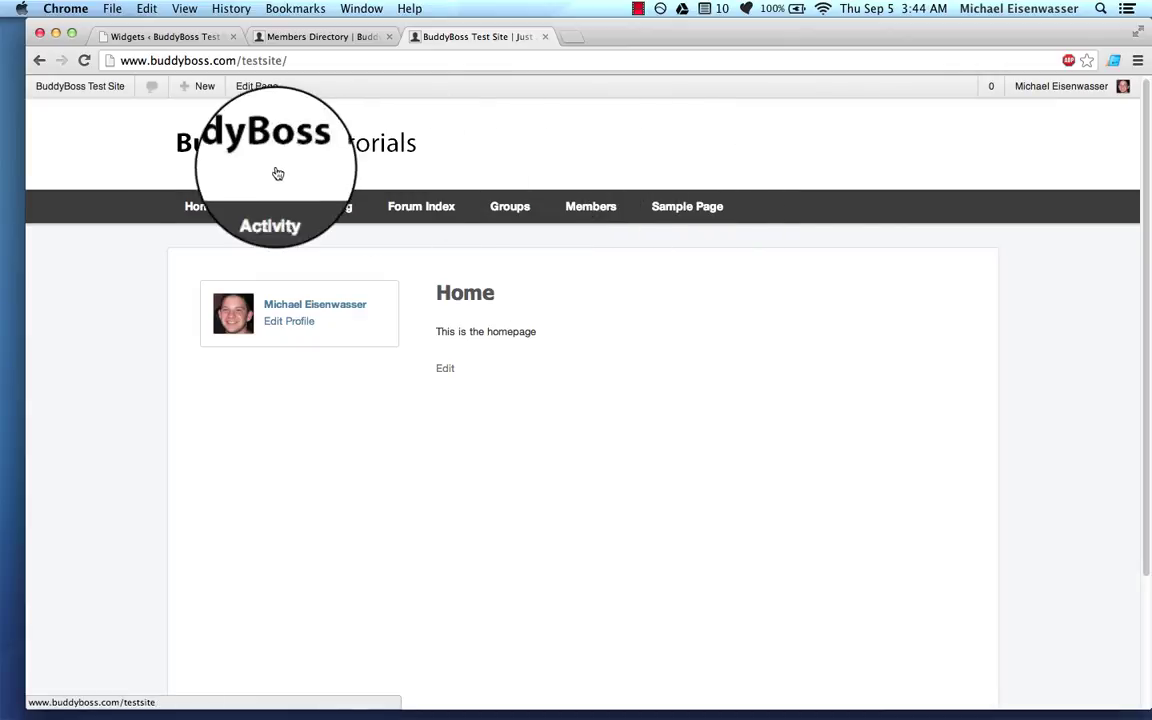
Step: Examine the home page's header navigation and footer, and open the menu editor in the site admin
{"action": "scroll", "coordinate": [725, 388], "scroll_direction": "down", "scroll_amount": 3}
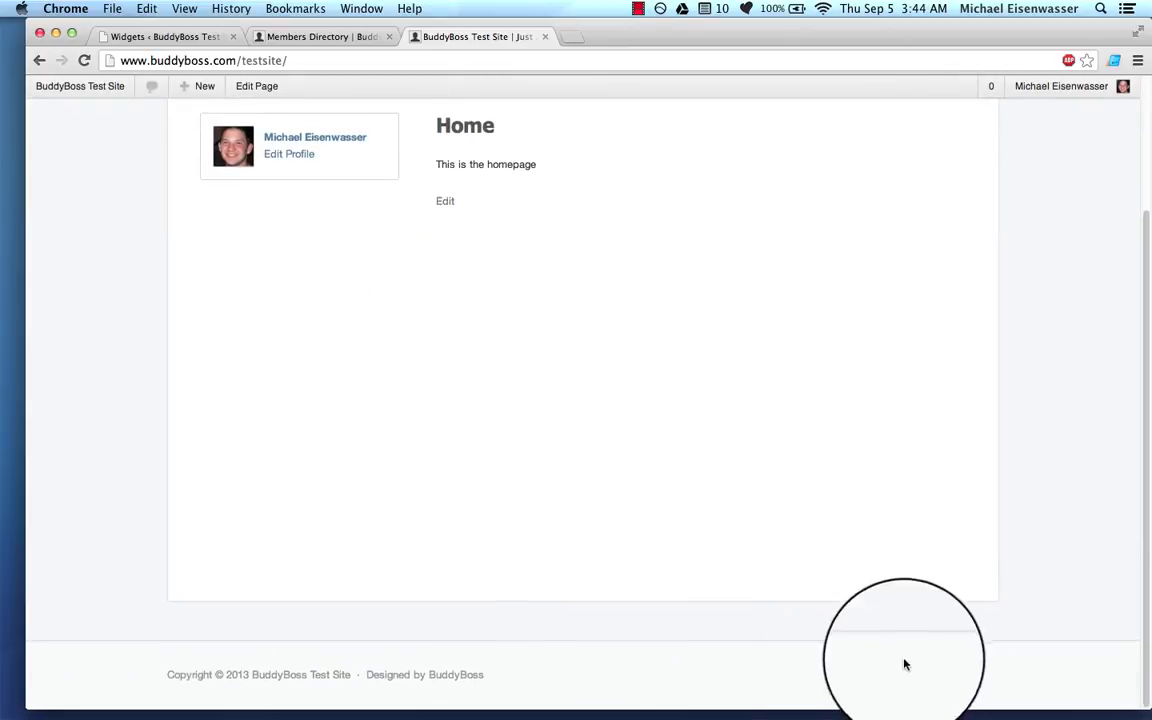
{"action": "scroll", "coordinate": [699, 375], "scroll_direction": "up", "scroll_amount": 3}
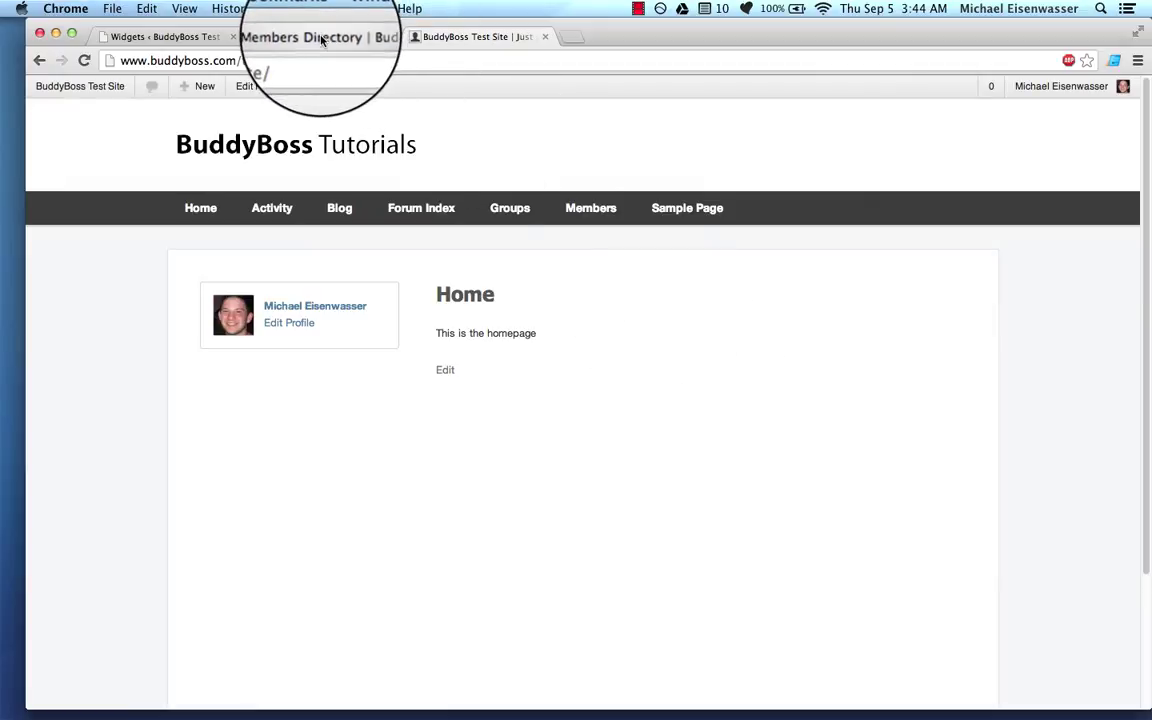
{"action": "left_click", "coordinate": [150, 36]}
{"action": "scroll", "coordinate": [128, 200], "scroll_direction": "up", "scroll_amount": 5}
{"action": "left_click", "coordinate": [50, 425]}
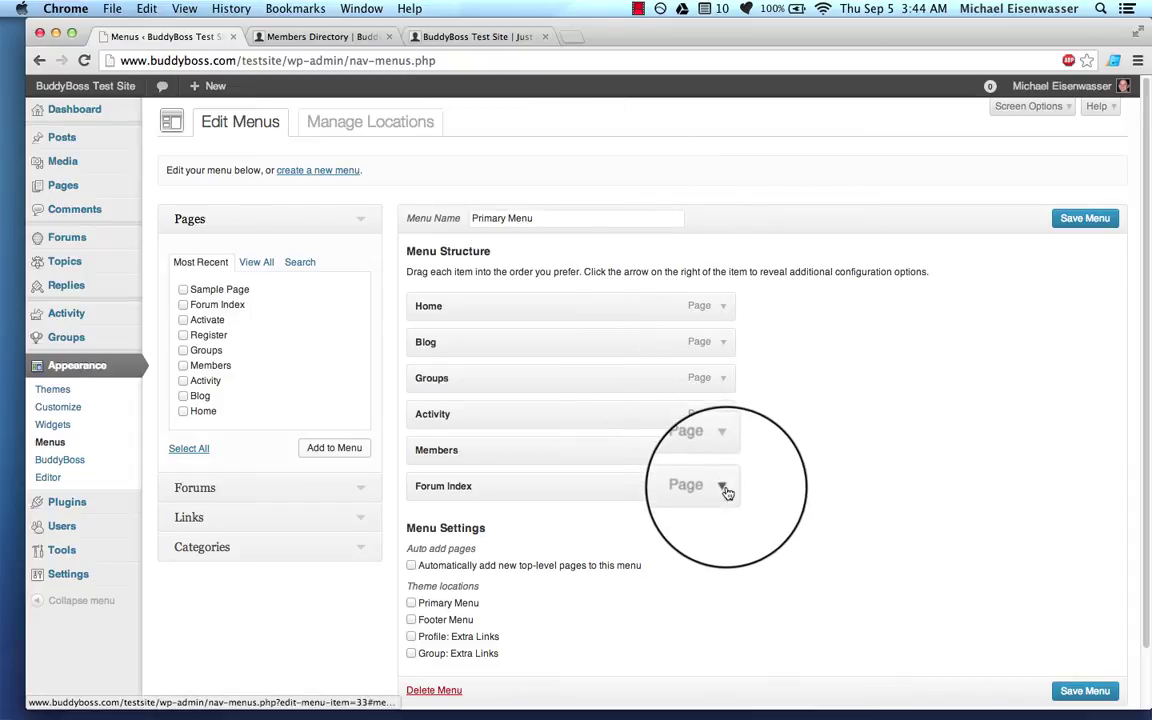
Step: Assign Primary Menu to the Primary Menu theme location, save the changes, and check the header navigation on the refreshed members directory
{"action": "left_click", "coordinate": [315, 36]}
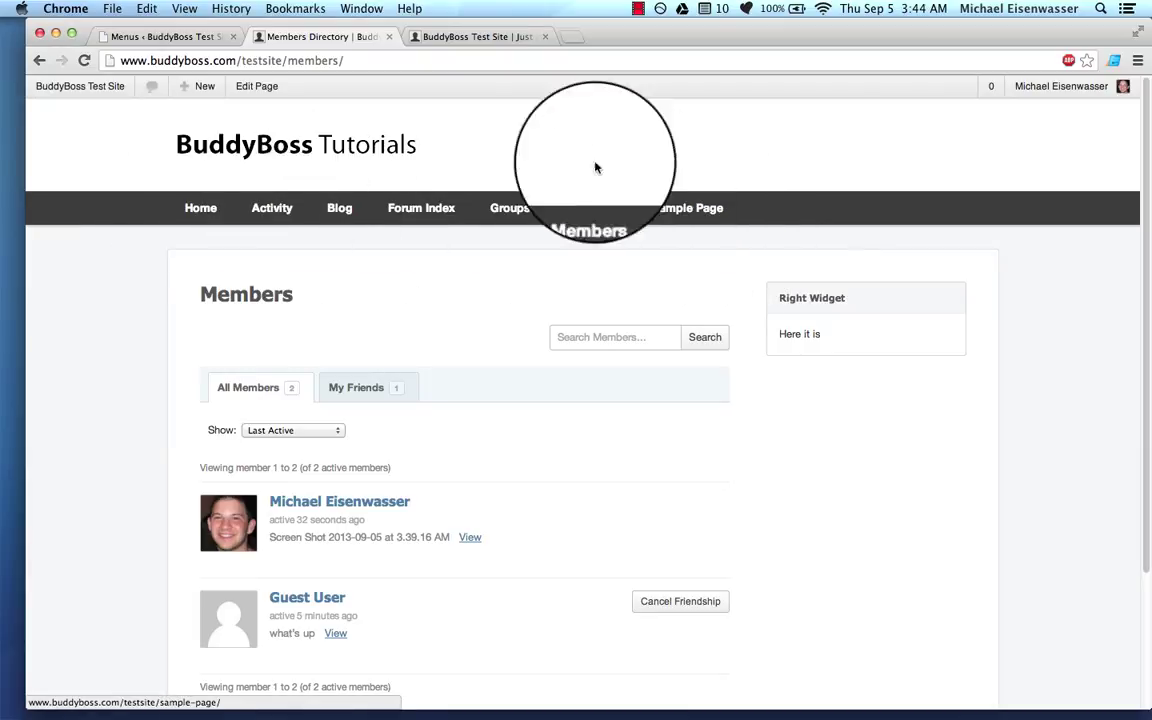
{"action": "left_click", "coordinate": [100, 37]}
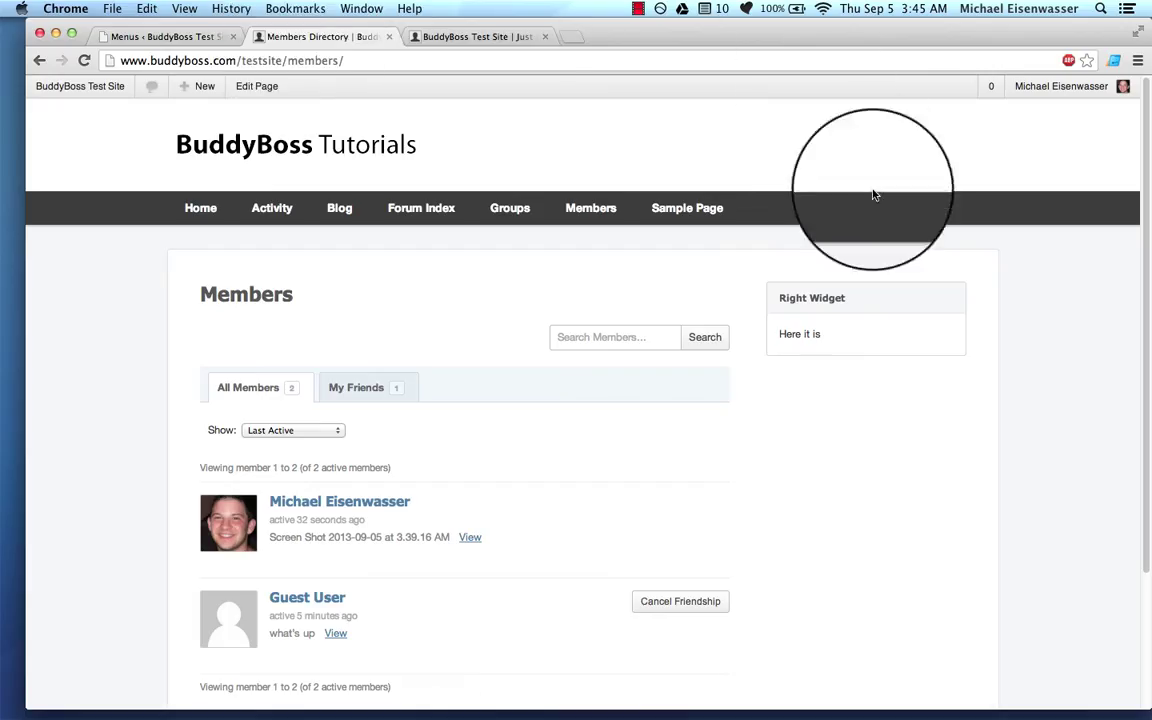
{"action": "left_click", "coordinate": [110, 37]}
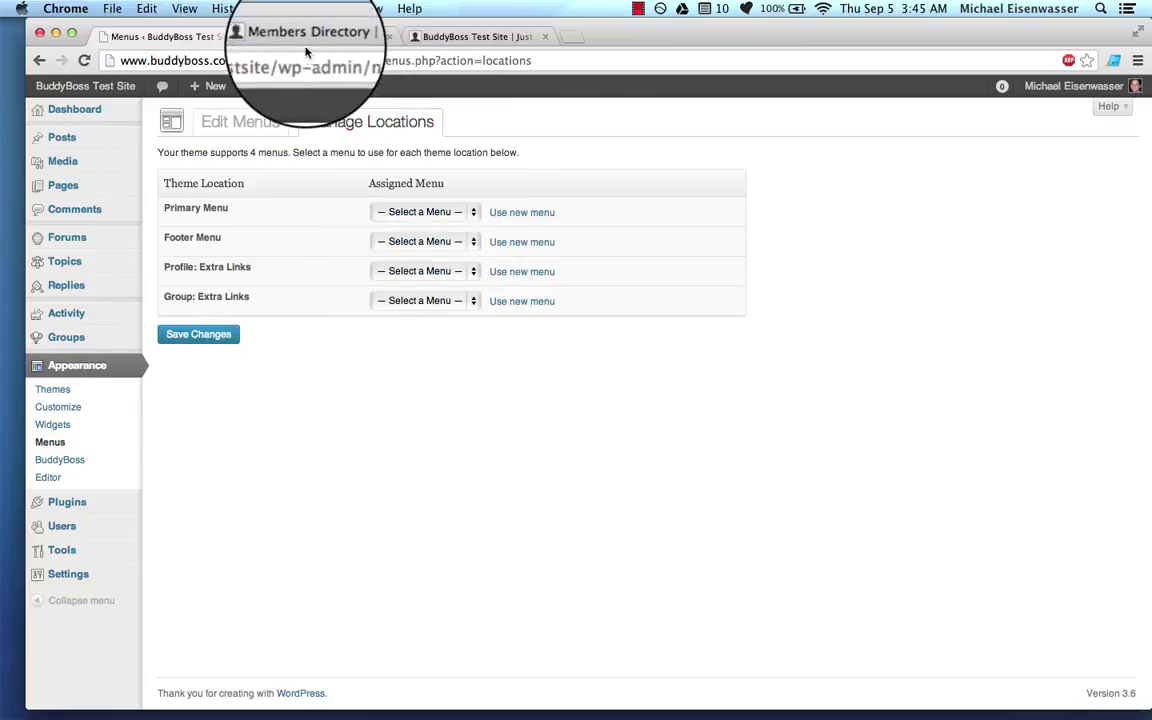
{"action": "left_click", "coordinate": [440, 226]}
{"action": "left_click", "coordinate": [205, 334]}
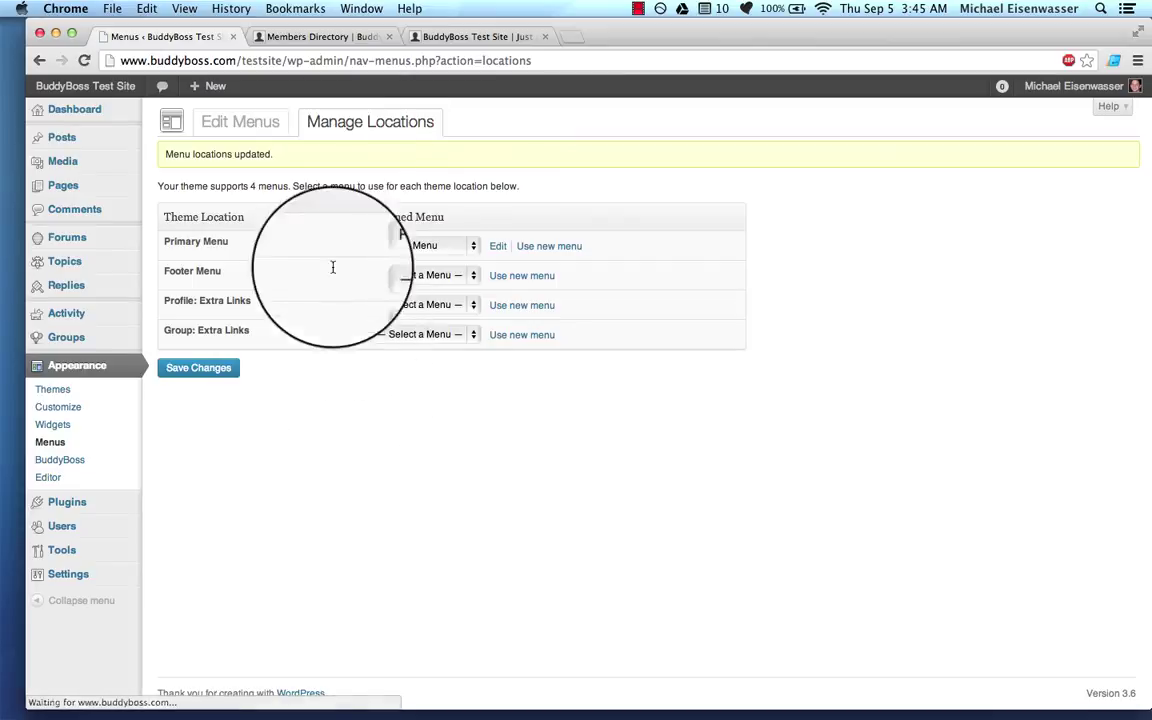
{"action": "left_click", "coordinate": [325, 36]}
{"action": "left_click", "coordinate": [84, 60]}
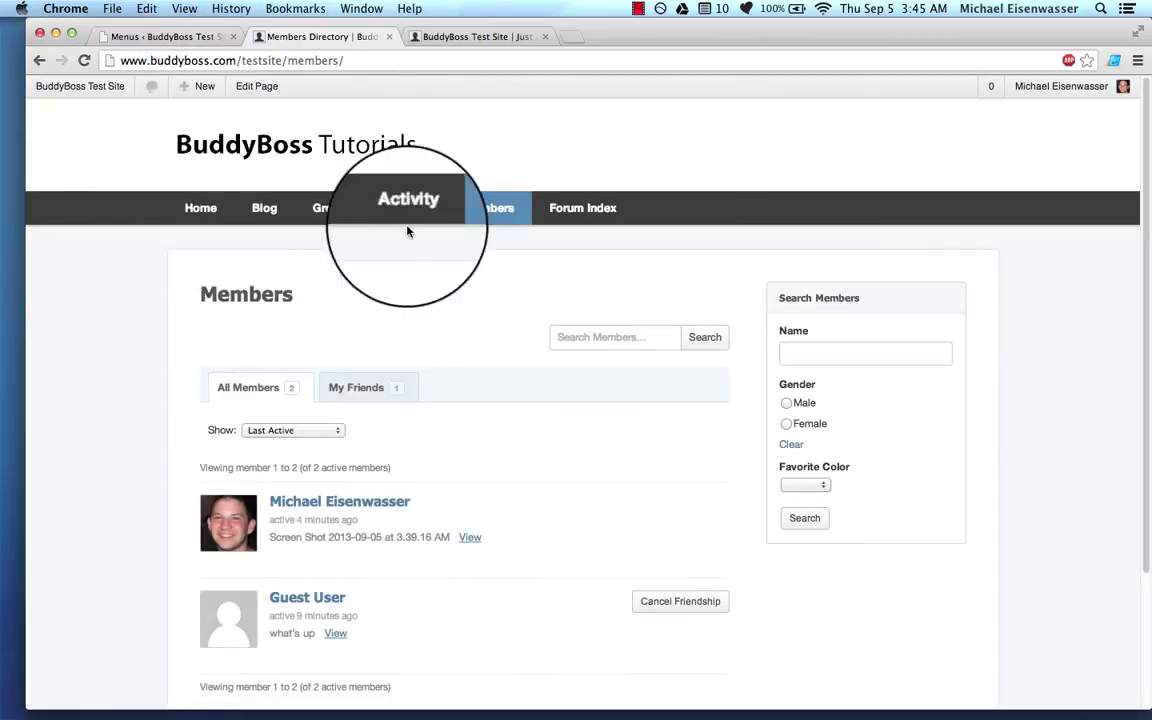
Step: Nest Blog as a sub item under Home in the Primary Menu and save the menu
{"action": "left_click", "coordinate": [192, 36]}
{"action": "left_click", "coordinate": [236, 122]}
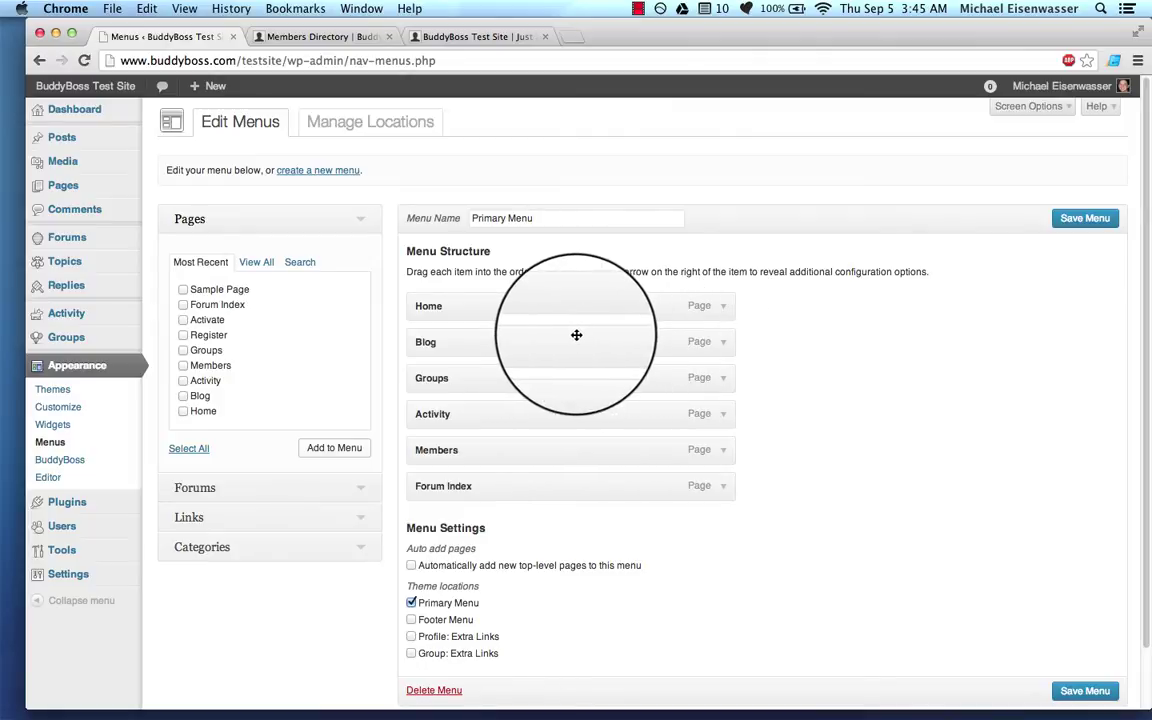
{"action": "left_click_drag", "start_coordinate": [534, 346], "coordinate": [466, 340]}
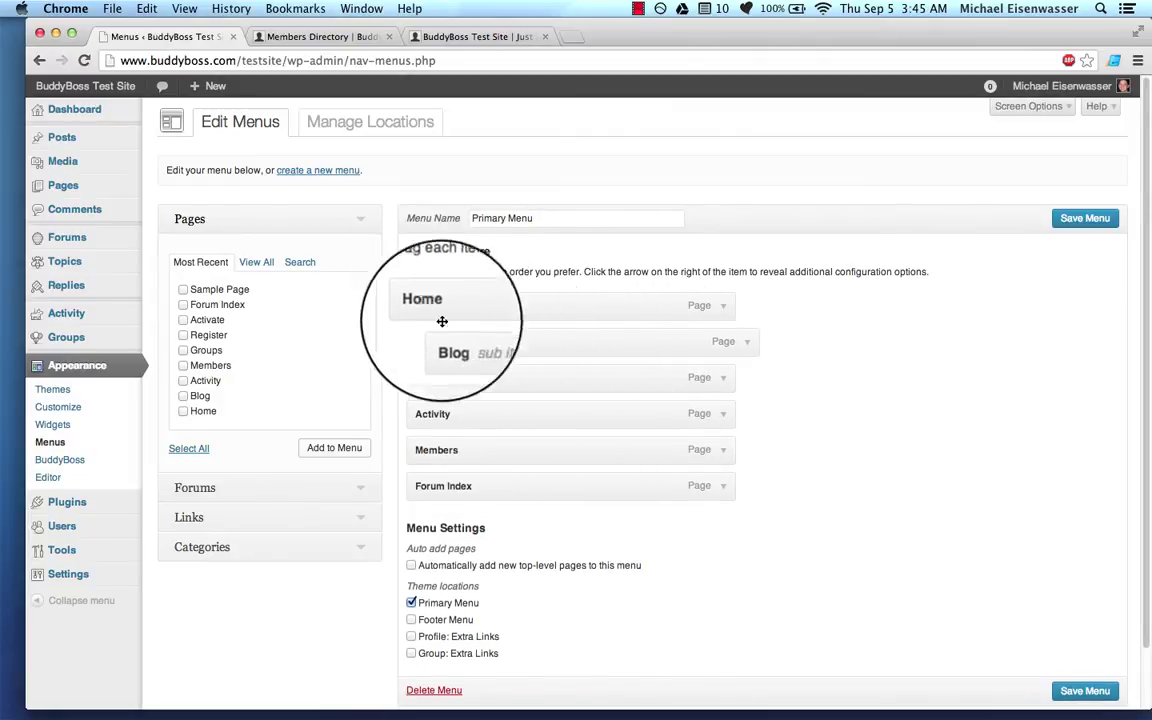
{"action": "left_click", "coordinate": [1036, 218]}
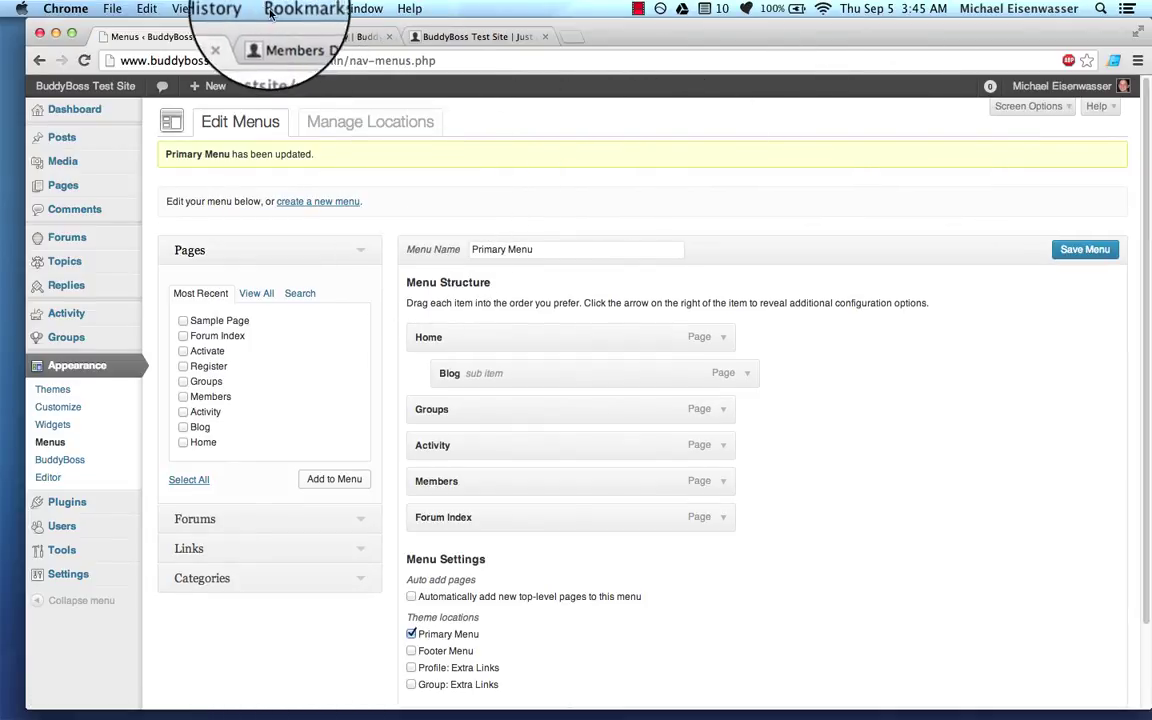
Step: Refresh the members directory and check the submenu under Home in the header navigation
{"action": "left_click", "coordinate": [300, 36]}
{"action": "left_click", "coordinate": [84, 60]}
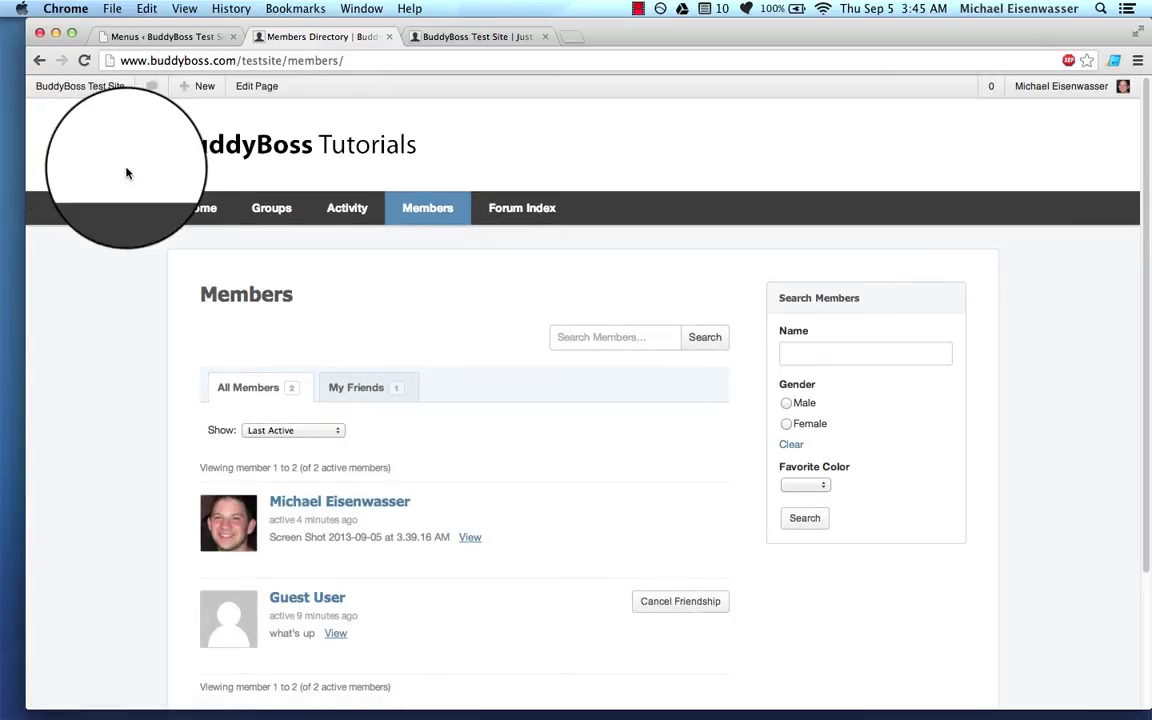
{"action": "mouse_move", "coordinate": [200, 210]}
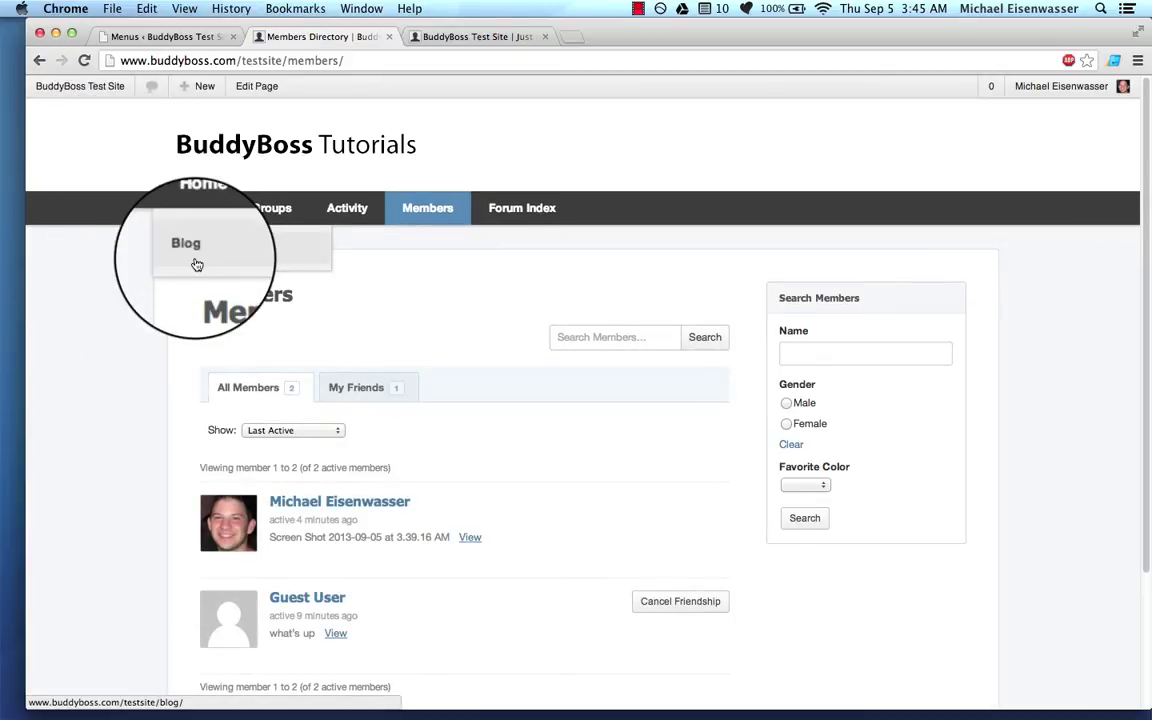
Step: Nest Groups as a sub item under Blog, save the menu, and check the nested navigation on the members directory
{"action": "left_click", "coordinate": [168, 37]}
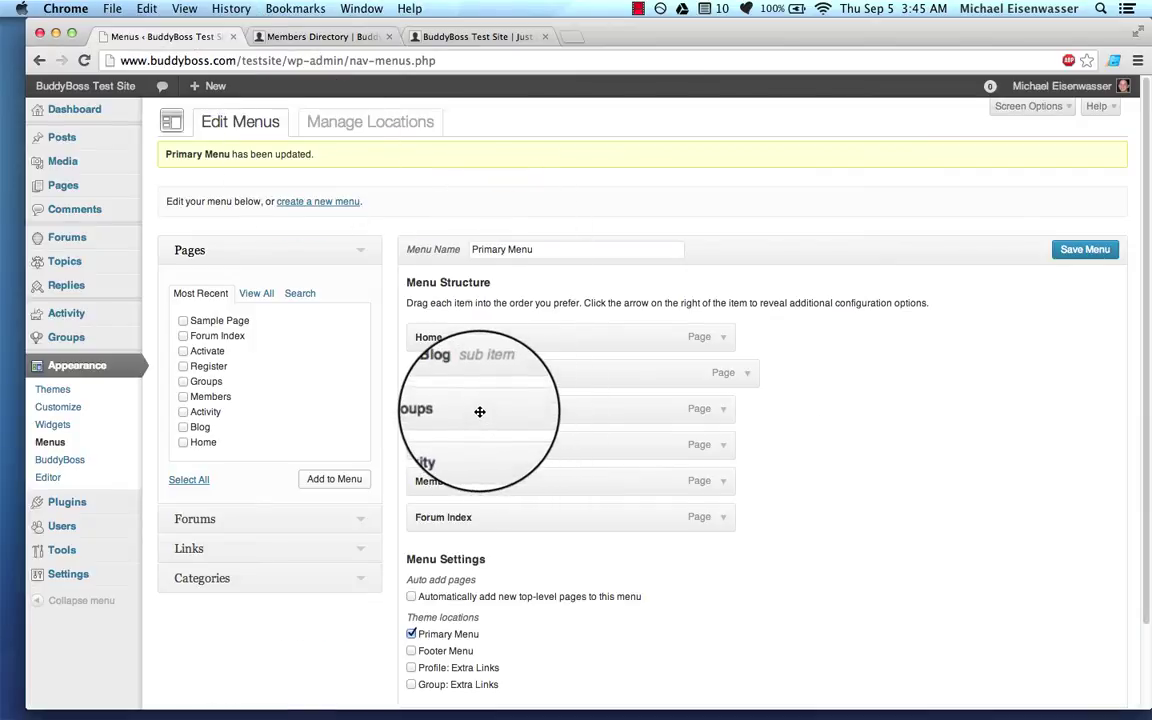
{"action": "left_click_drag", "start_coordinate": [479, 411], "coordinate": [524, 392]}
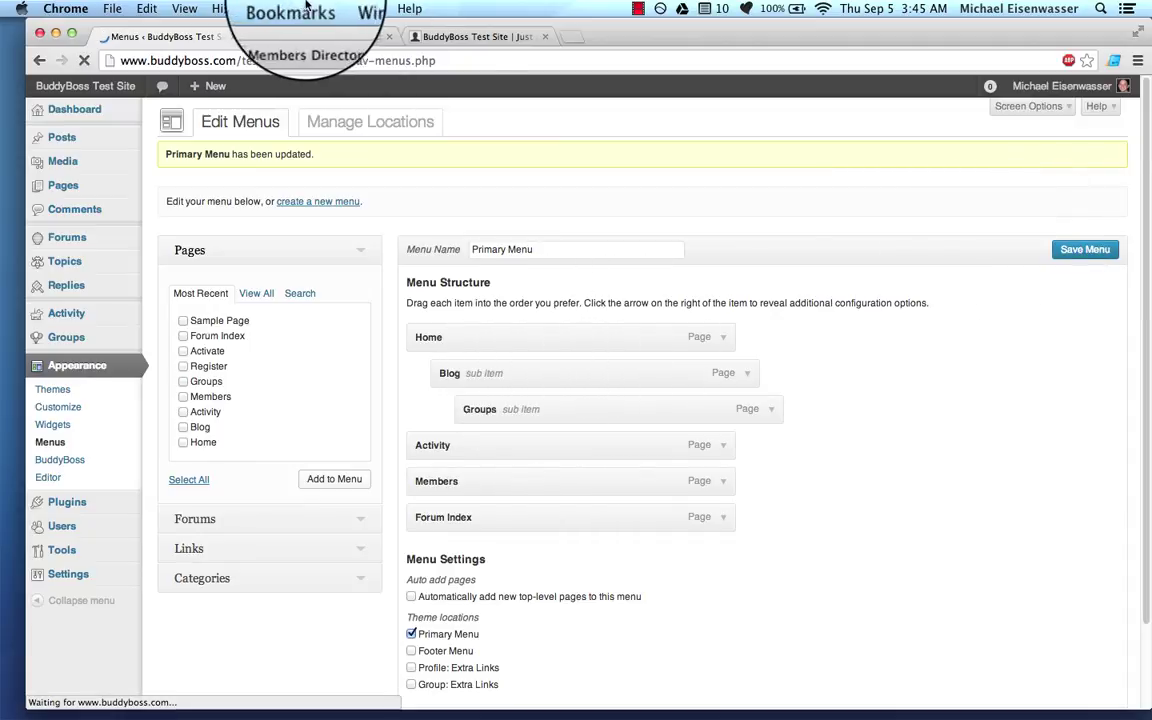
{"action": "left_click", "coordinate": [330, 36]}
{"action": "left_click", "coordinate": [84, 61]}
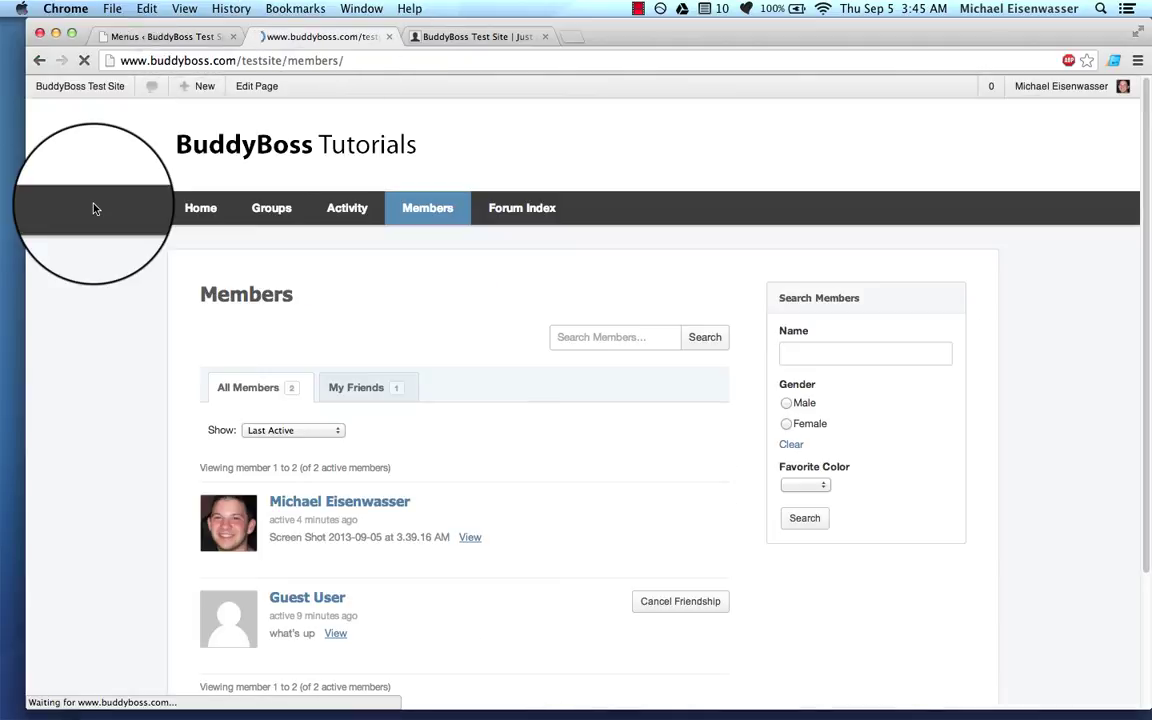
{"action": "mouse_move", "coordinate": [188, 217]}
{"action": "mouse_move", "coordinate": [195, 248]}
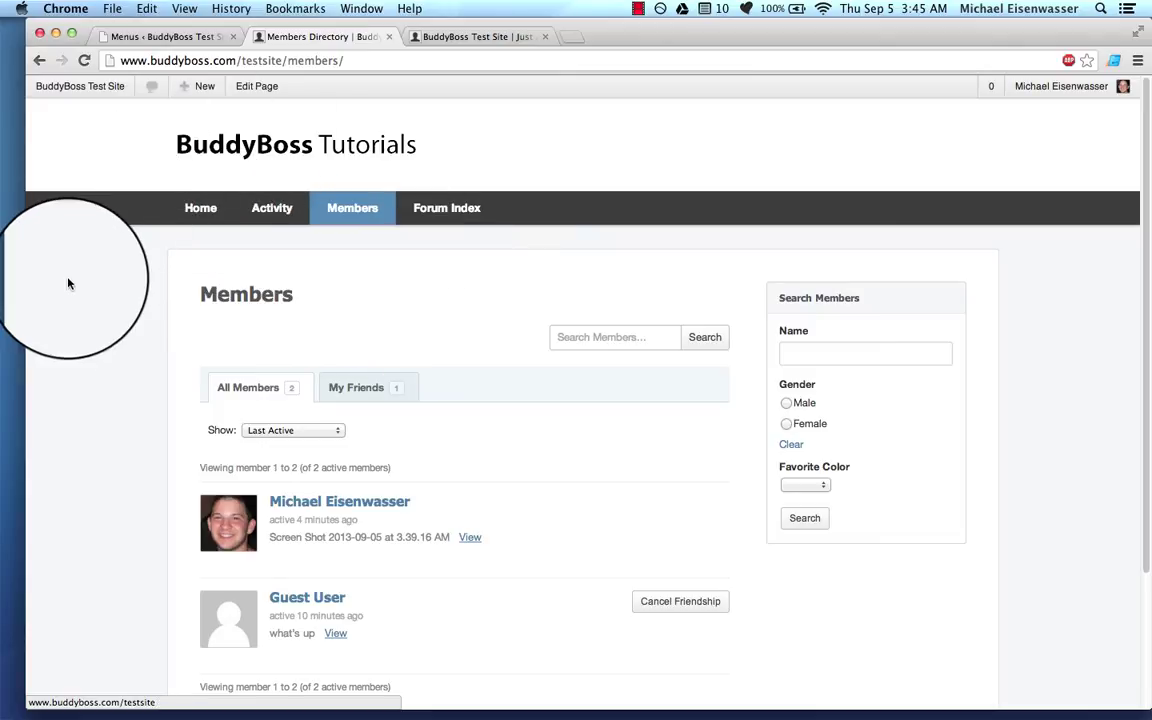
{"action": "scroll", "coordinate": [146, 451], "scroll_direction": "down", "scroll_amount": 3}
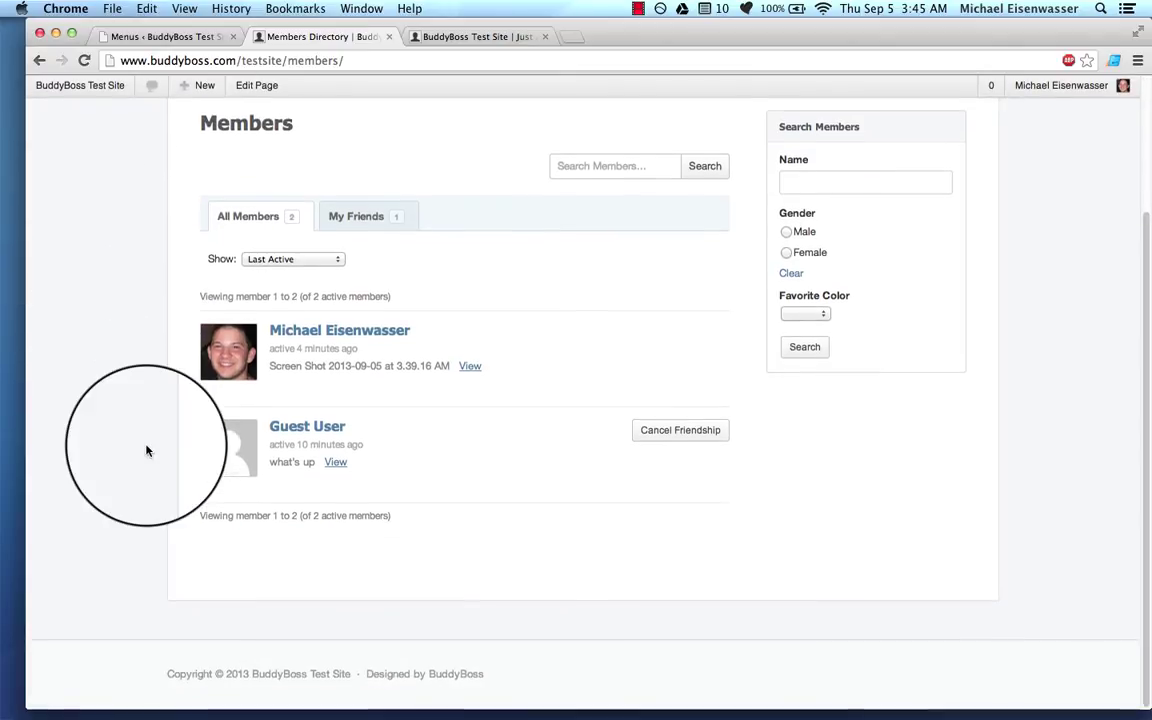
Step: Move Groups back to the top level of the Primary Menu and save the menu
{"action": "left_click", "coordinate": [155, 36]}
{"action": "left_click_drag", "start_coordinate": [577, 399], "coordinate": [480, 409]}
{"action": "left_click", "coordinate": [1077, 255]}
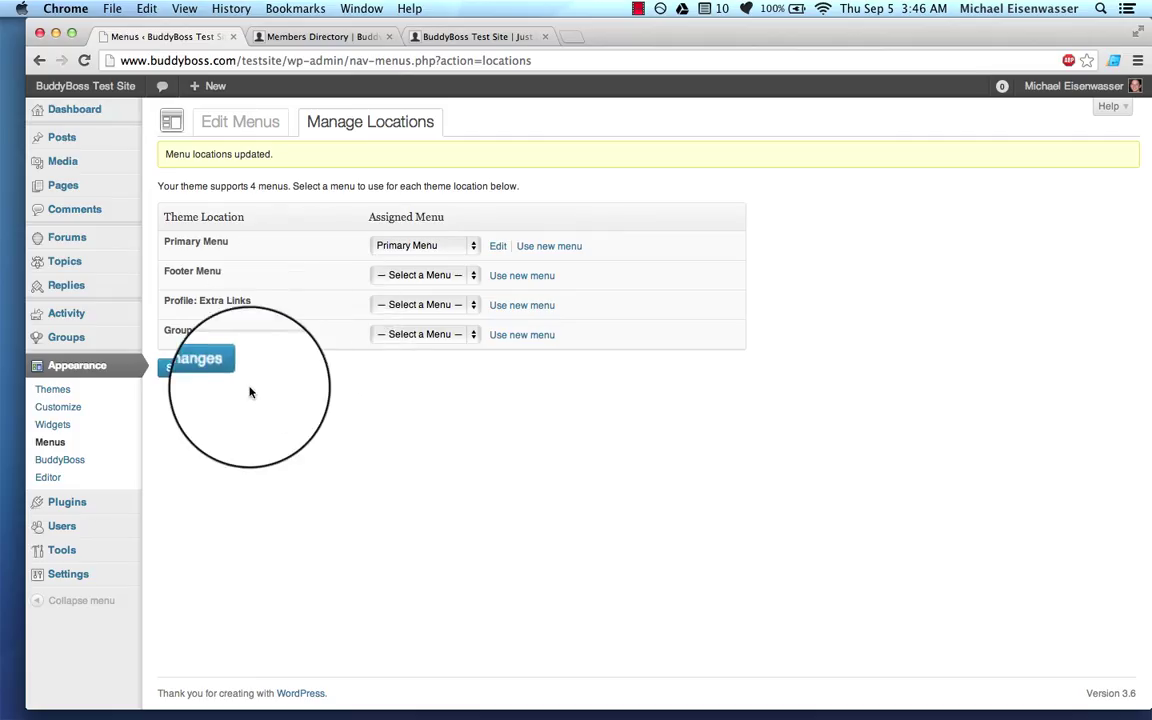
Step: Create a new menu named Footer Menu
{"action": "left_click", "coordinate": [249, 123]}
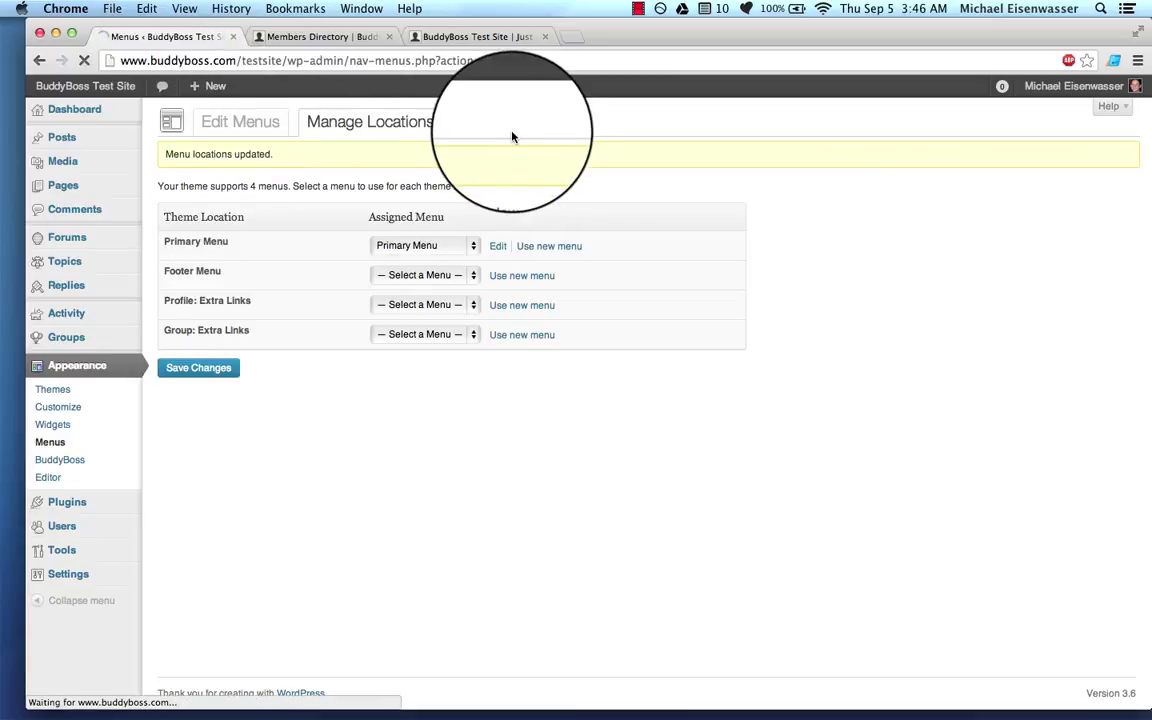
{"action": "left_click", "coordinate": [318, 172]}
{"action": "left_click", "coordinate": [511, 218]}
{"action": "type", "text": "Fo"}
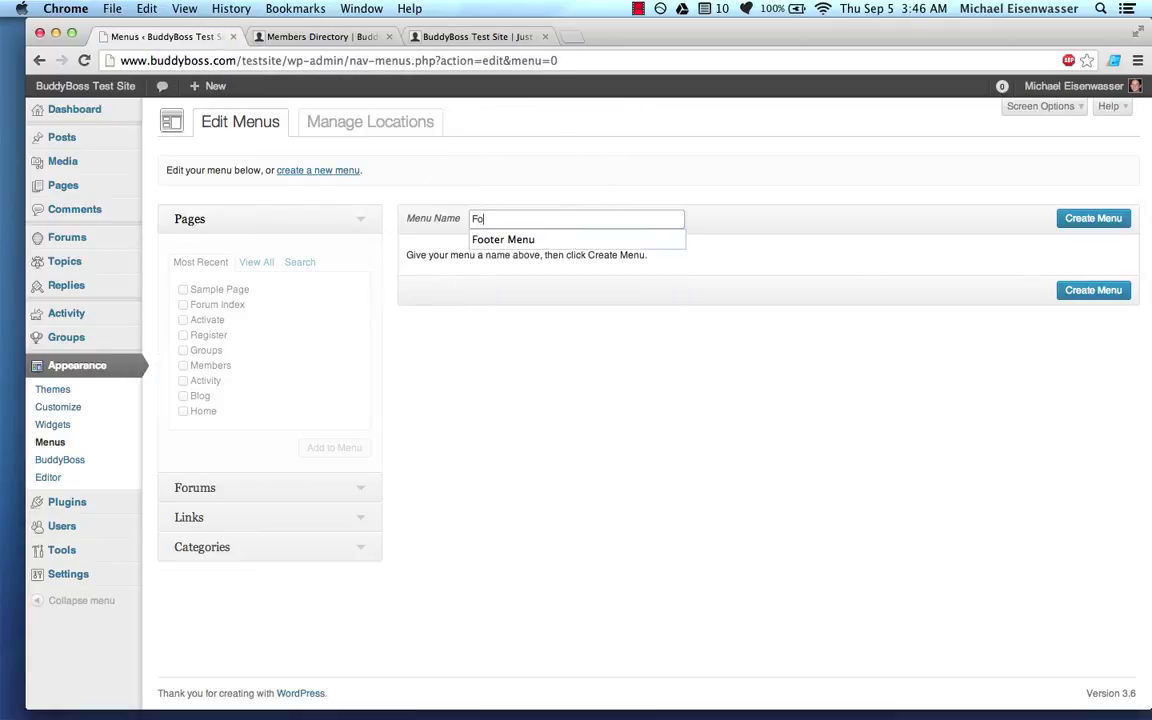
{"action": "left_click", "coordinate": [563, 236]}
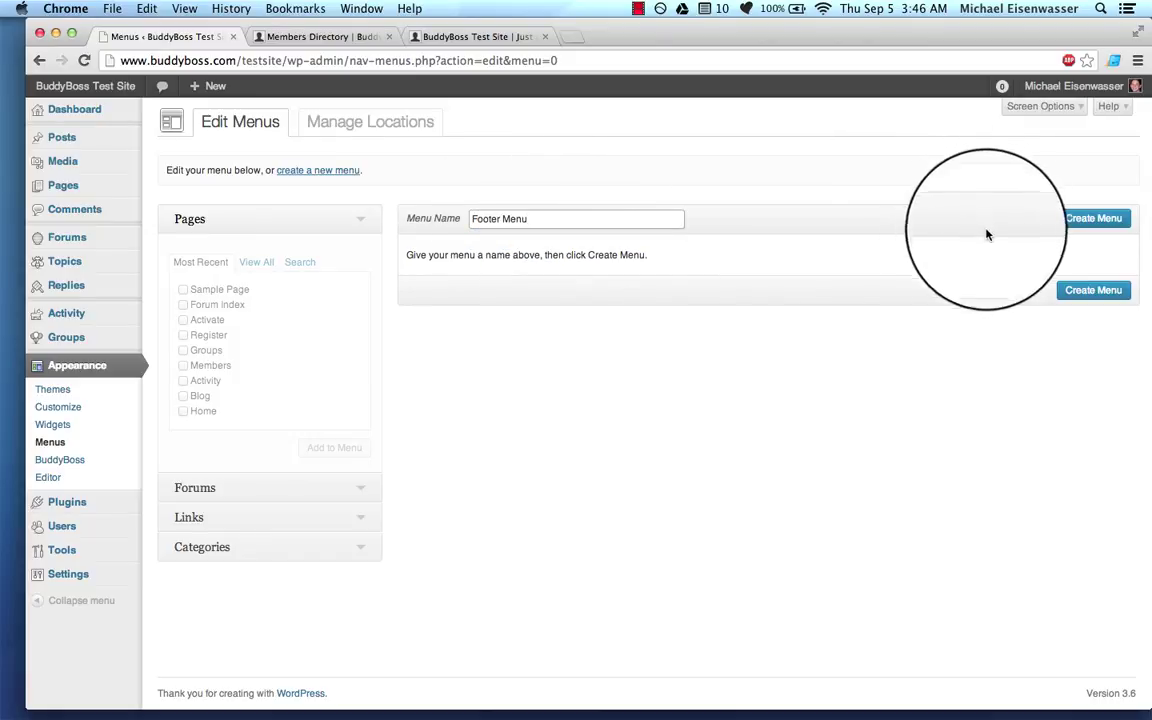
{"action": "left_click", "coordinate": [1093, 218]}
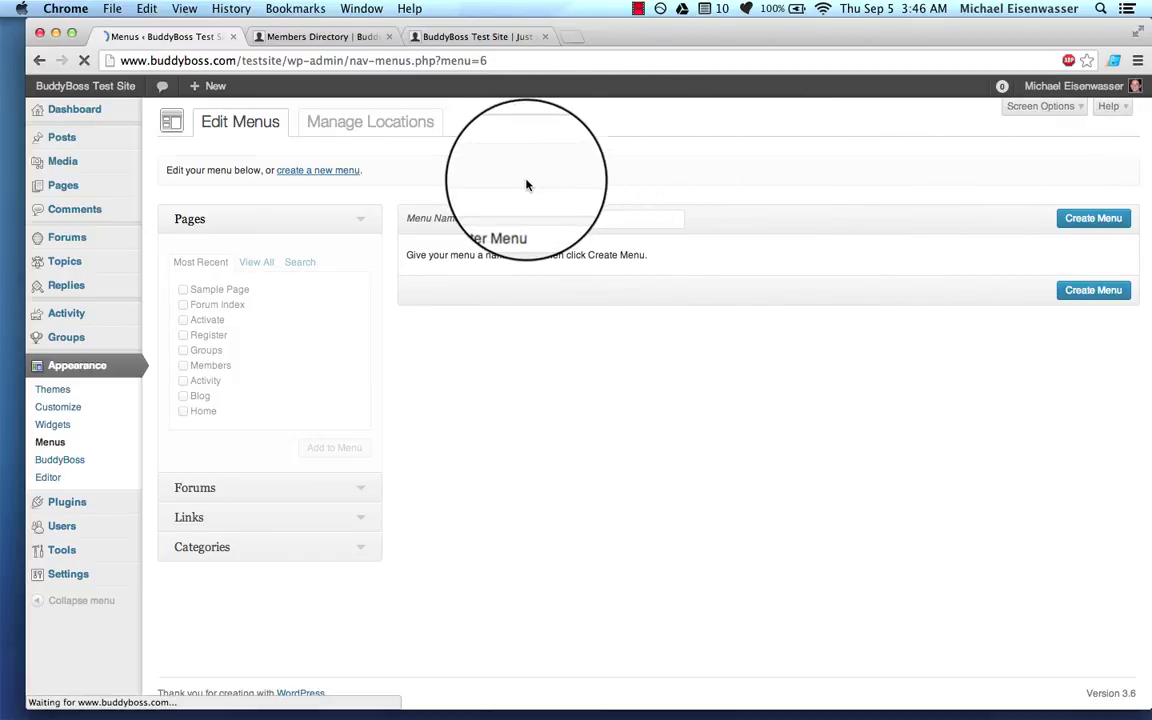
Step: Add the Sample Page and Forum Index pages to the Footer Menu and save it
{"action": "left_click", "coordinate": [222, 300]}
{"action": "left_click", "coordinate": [215, 313]}
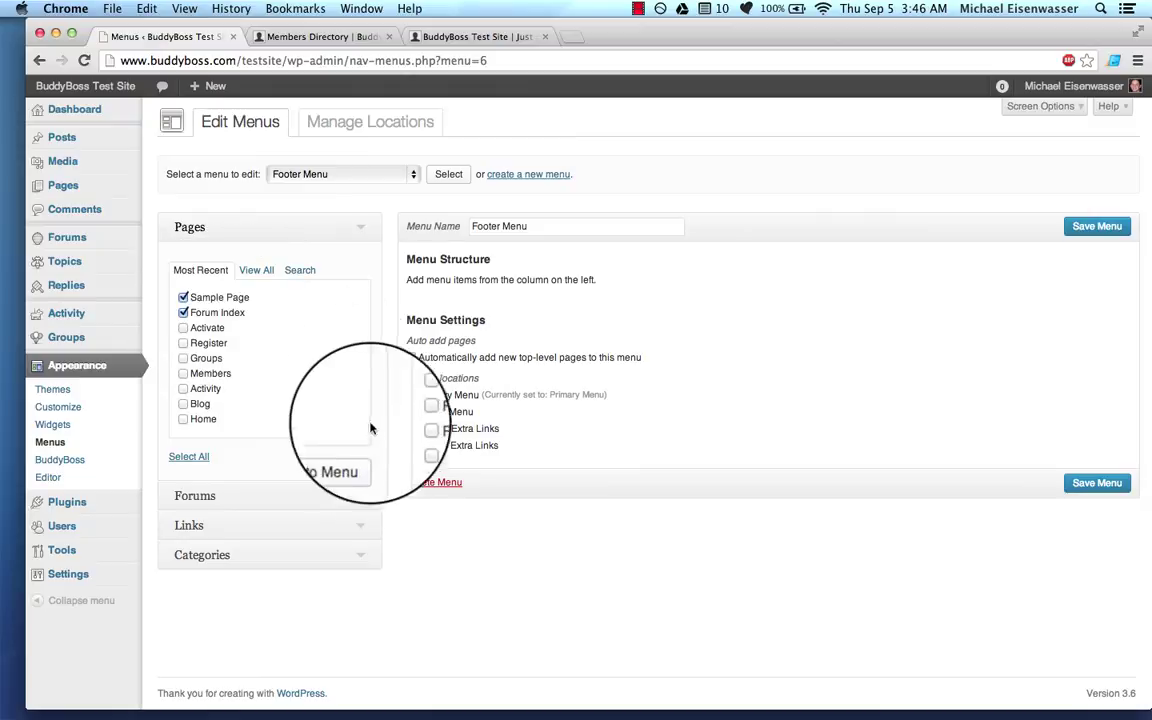
{"action": "left_click", "coordinate": [336, 456]}
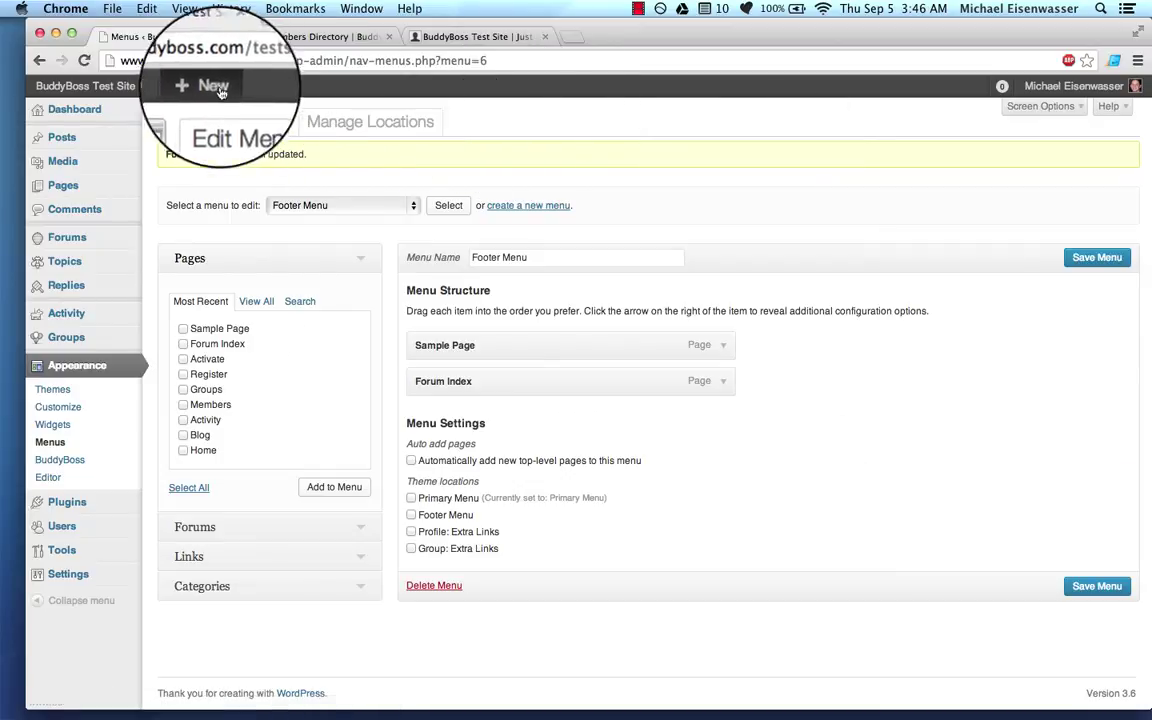
Step: Open the site's home page in a new tab, close the old site tabs, and check the page footer
{"action": "left_click", "coordinate": [55, 124], "text": "super"}
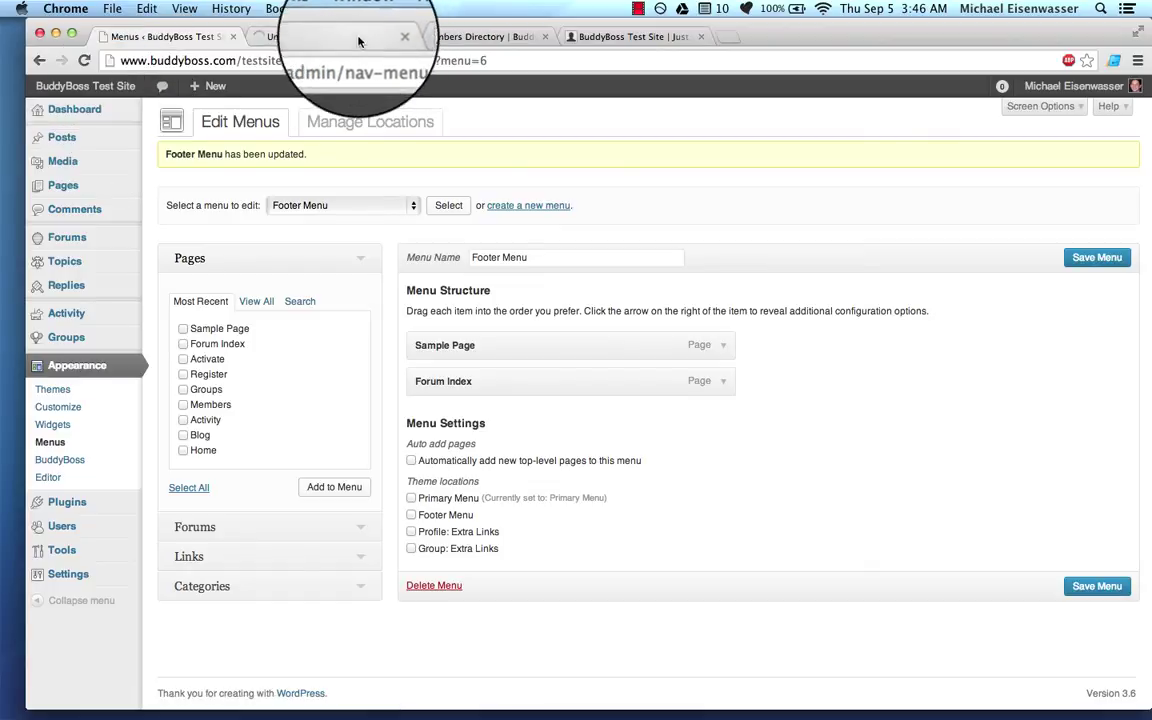
{"action": "left_click", "coordinate": [340, 36]}
{"action": "left_click", "coordinate": [545, 36]}
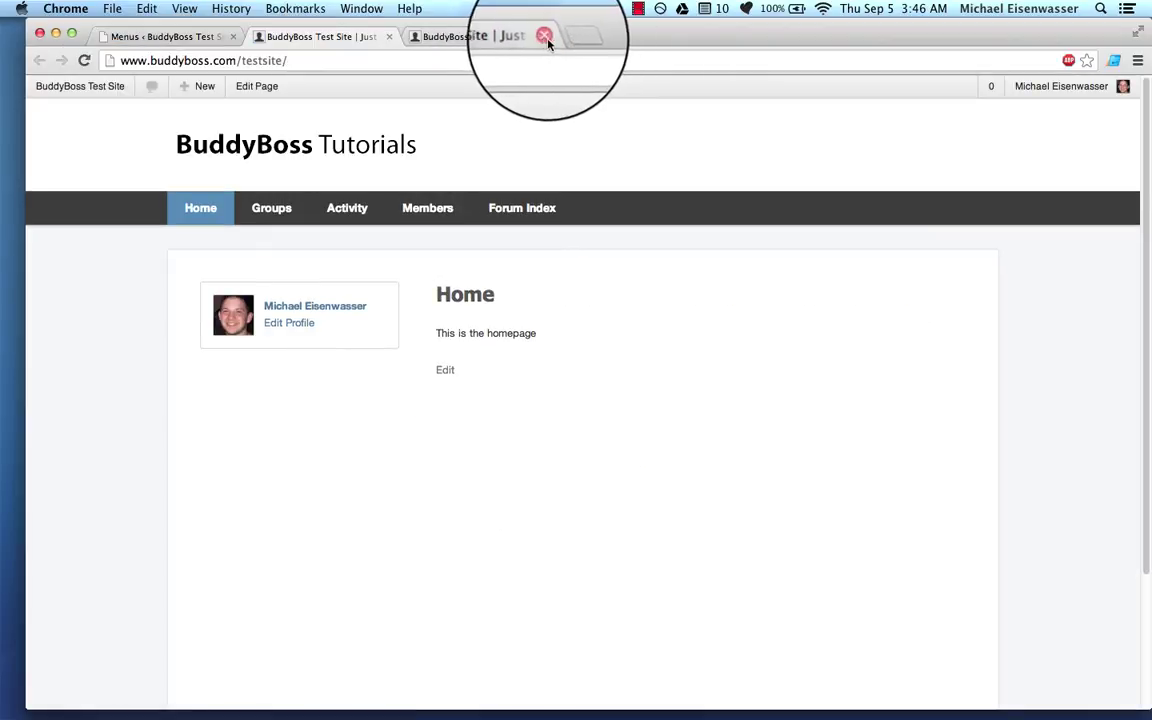
{"action": "left_click", "coordinate": [545, 36]}
{"action": "scroll", "coordinate": [656, 303], "scroll_direction": "down", "scroll_amount": 4}
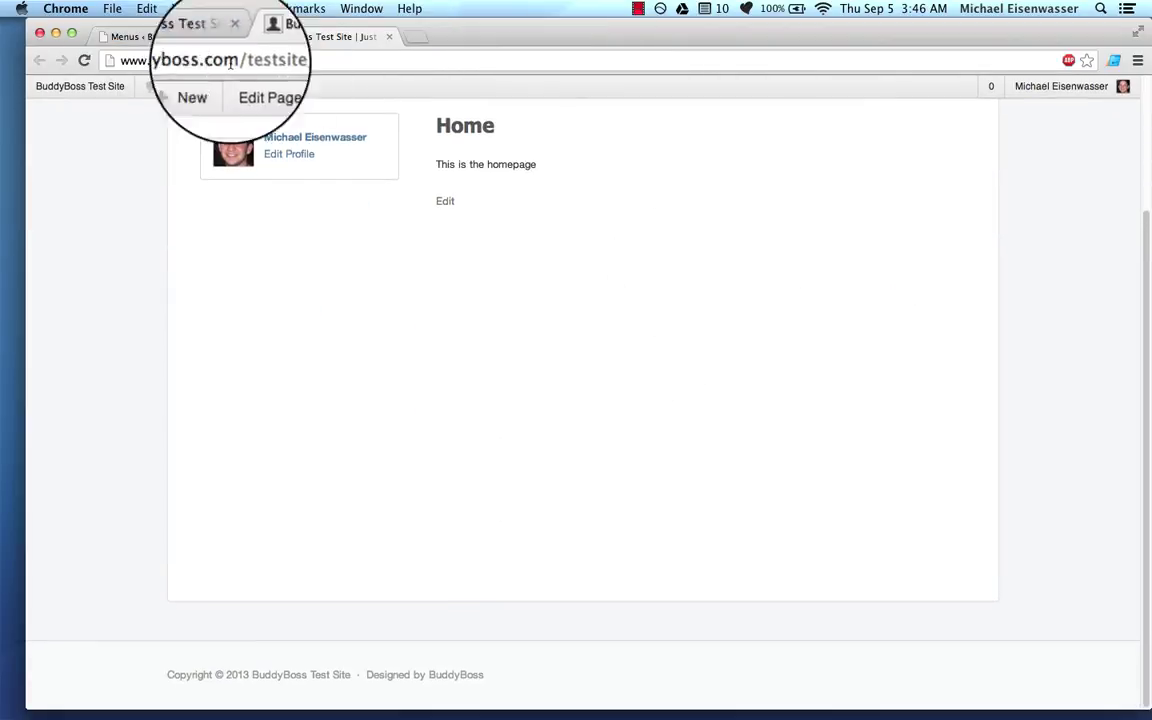
Step: Assign Footer Menu to the Footer Menu theme location, save the changes, and check the home page footer for its links
{"action": "left_click", "coordinate": [170, 36]}
{"action": "left_click", "coordinate": [365, 122]}
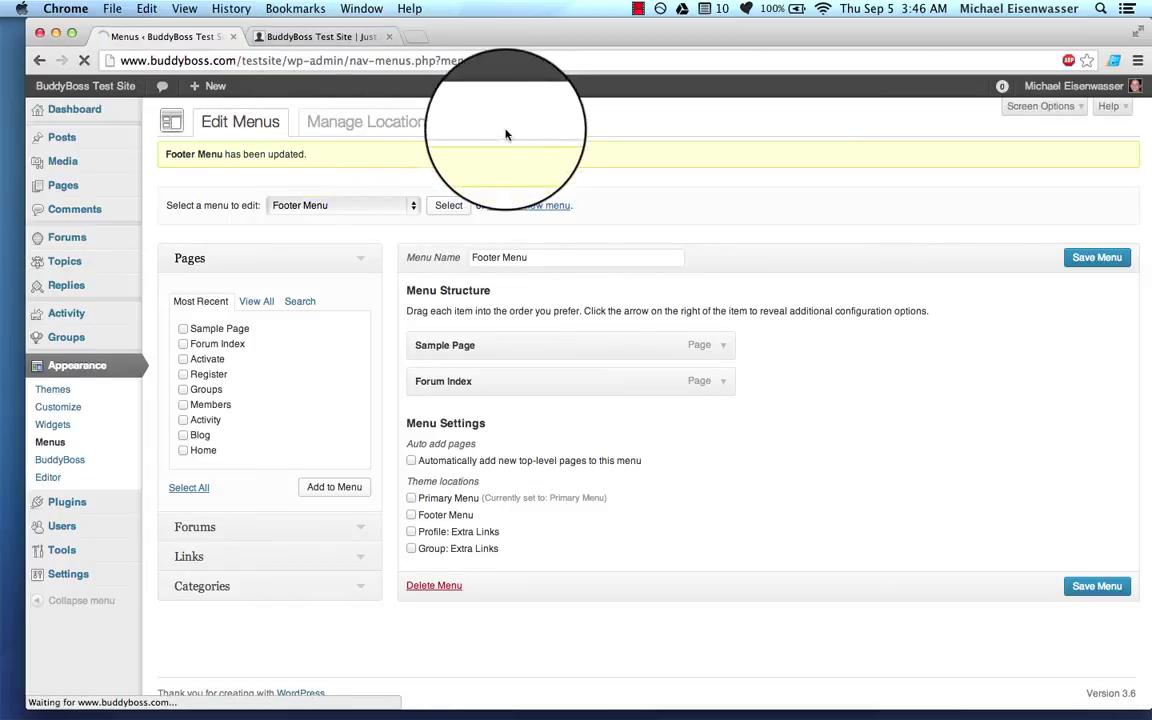
{"action": "left_click", "coordinate": [422, 240]}
{"action": "left_click", "coordinate": [439, 256]}
{"action": "left_click", "coordinate": [200, 335]}
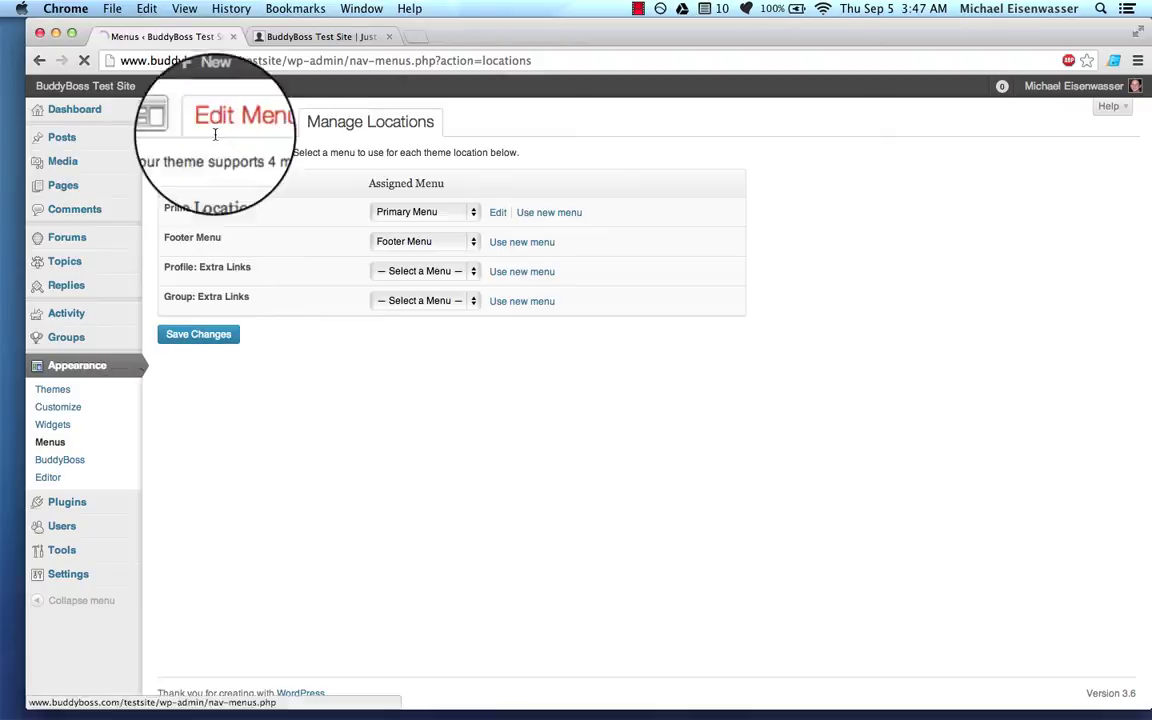
{"action": "left_click", "coordinate": [311, 37]}
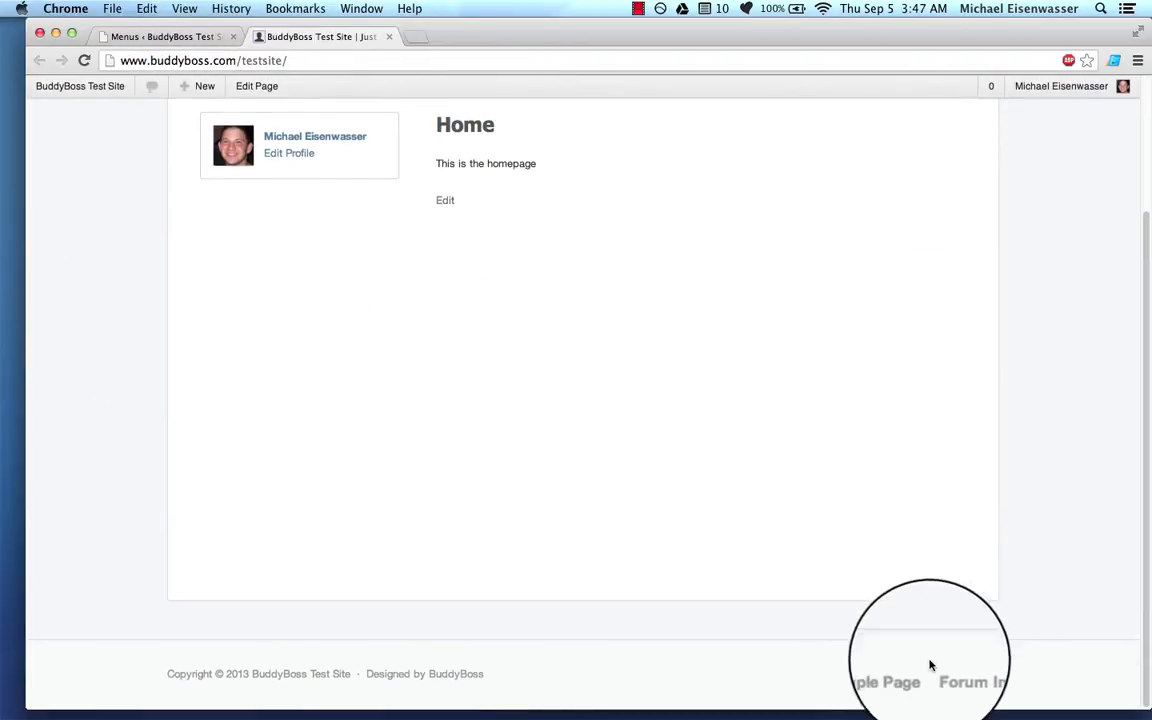
{"action": "scroll", "coordinate": [549, 454], "scroll_direction": "up", "scroll_amount": 4}
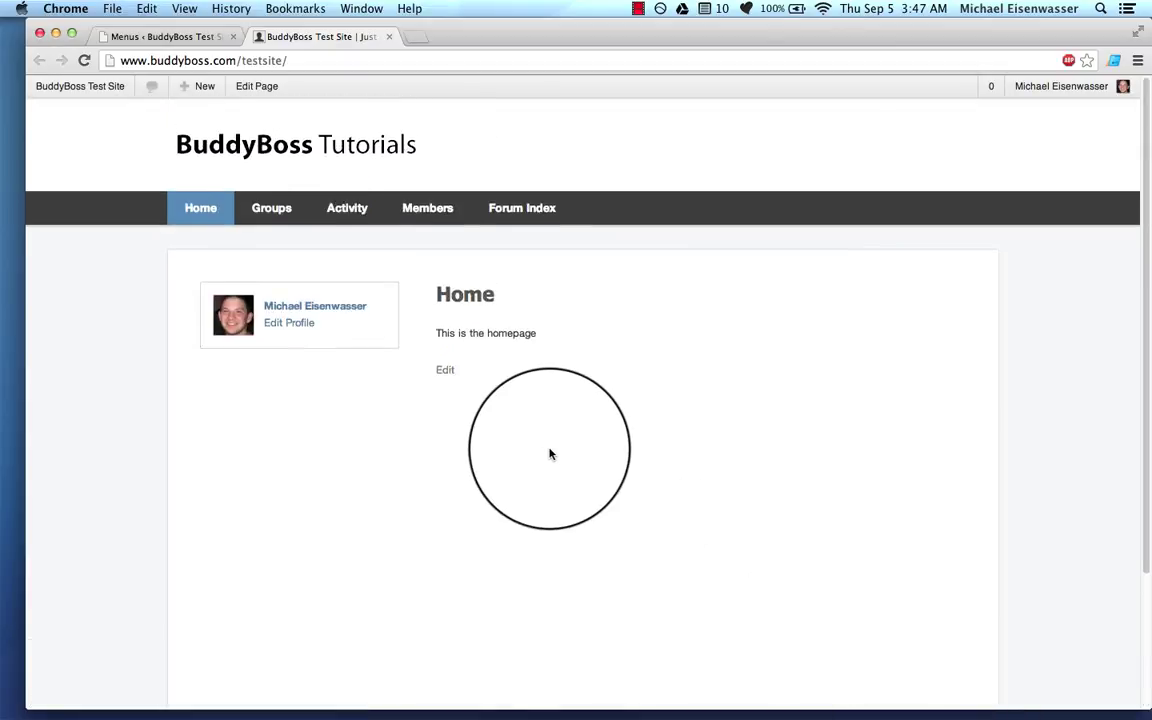
Step: Review the Extra Links theme locations and open the logged-in member's profile page on the site
{"action": "left_click", "coordinate": [200, 36]}
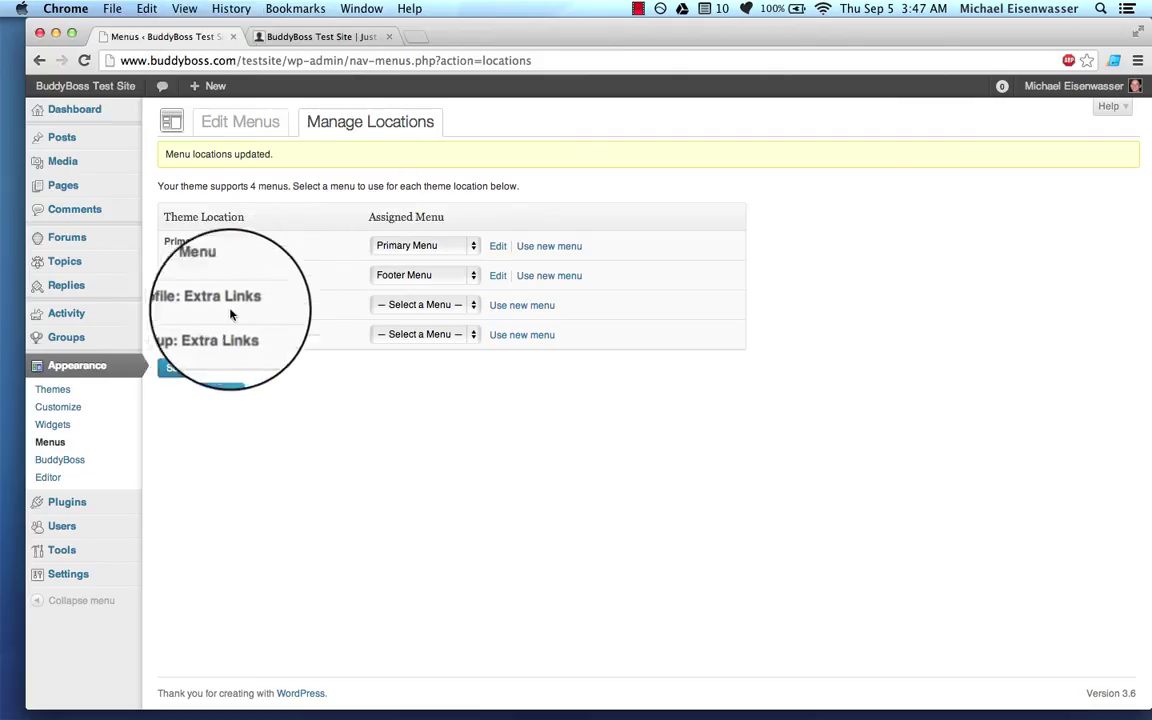
{"action": "left_click", "coordinate": [312, 36]}
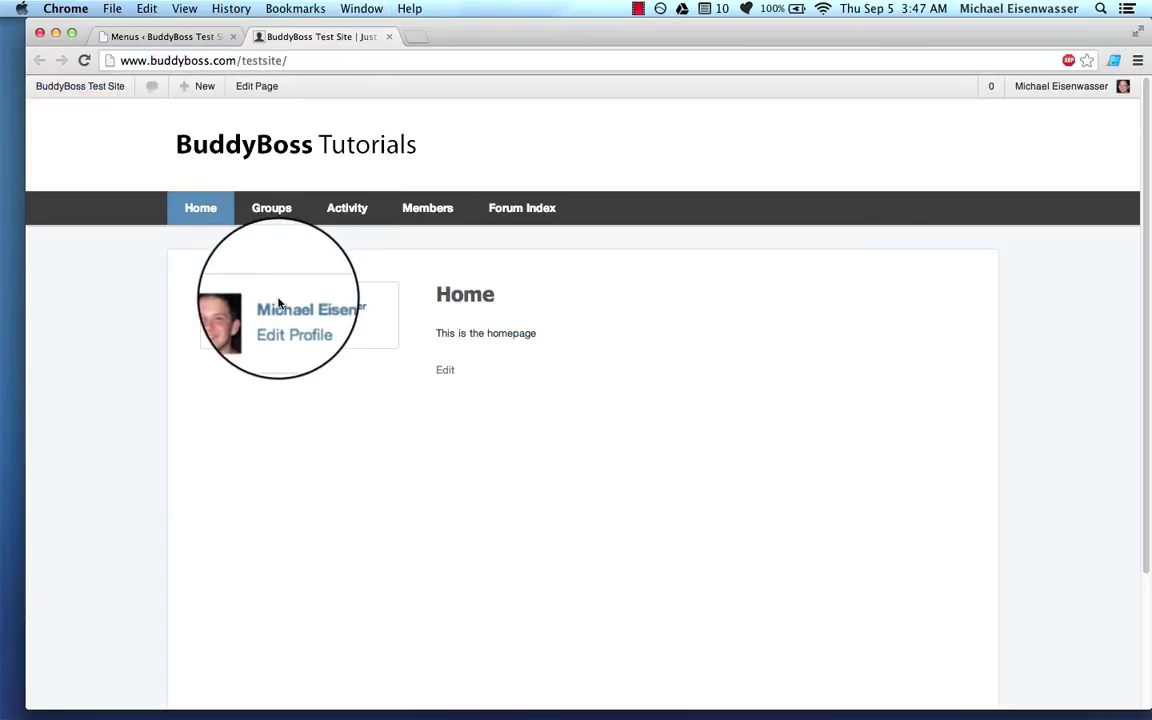
{"action": "left_click", "coordinate": [267, 303]}
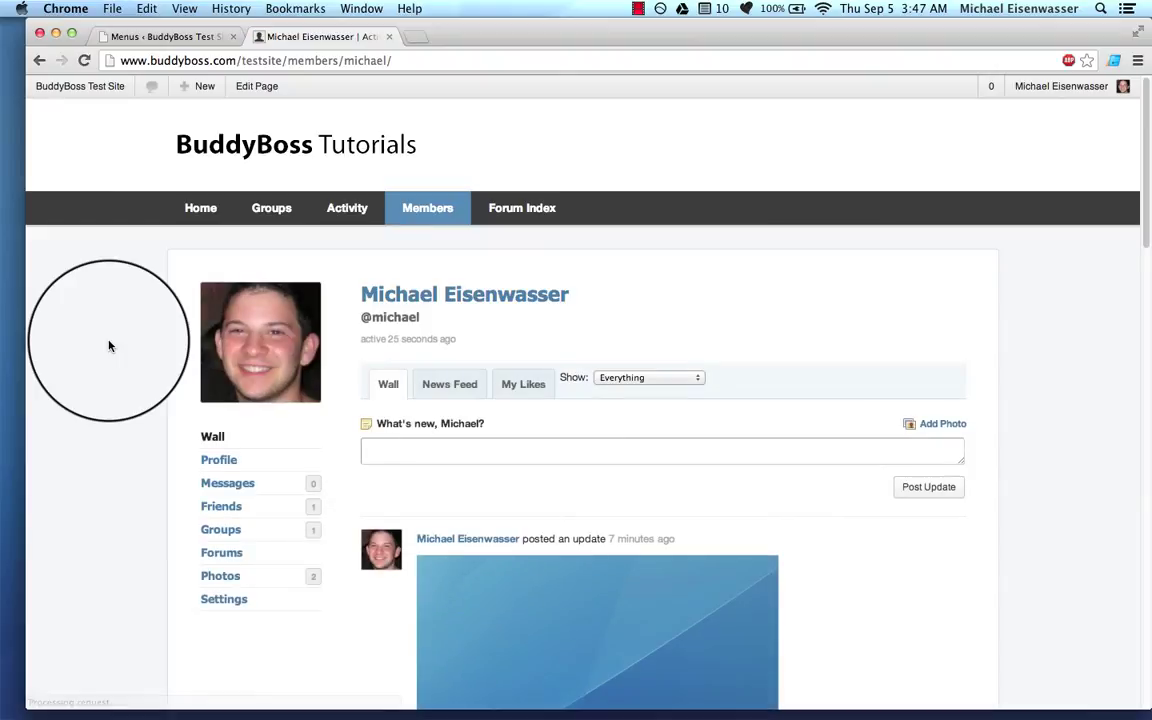
Step: Review the profile page's sidebar links, then assign Footer Menu to the Profile: Extra Links theme location and save the changes
{"action": "scroll", "coordinate": [110, 346], "scroll_direction": "down", "scroll_amount": 3}
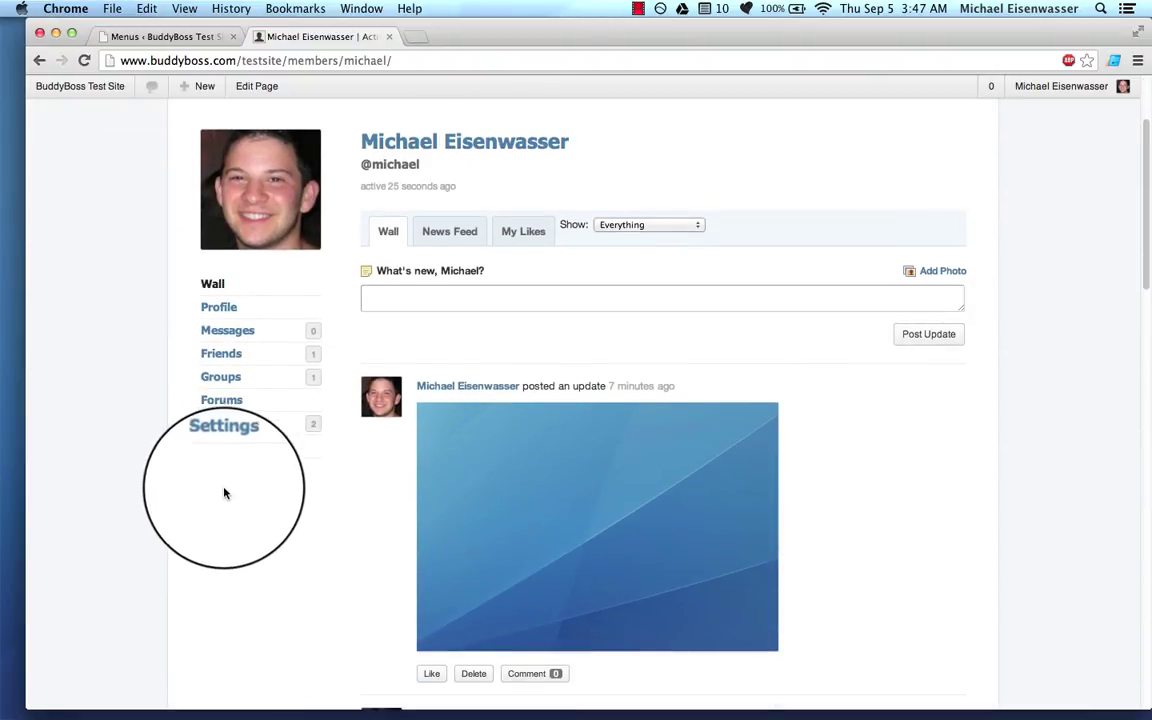
{"action": "scroll", "coordinate": [224, 494], "scroll_direction": "down", "scroll_amount": 5}
{"action": "scroll", "coordinate": [224, 494], "scroll_direction": "up", "scroll_amount": 7}
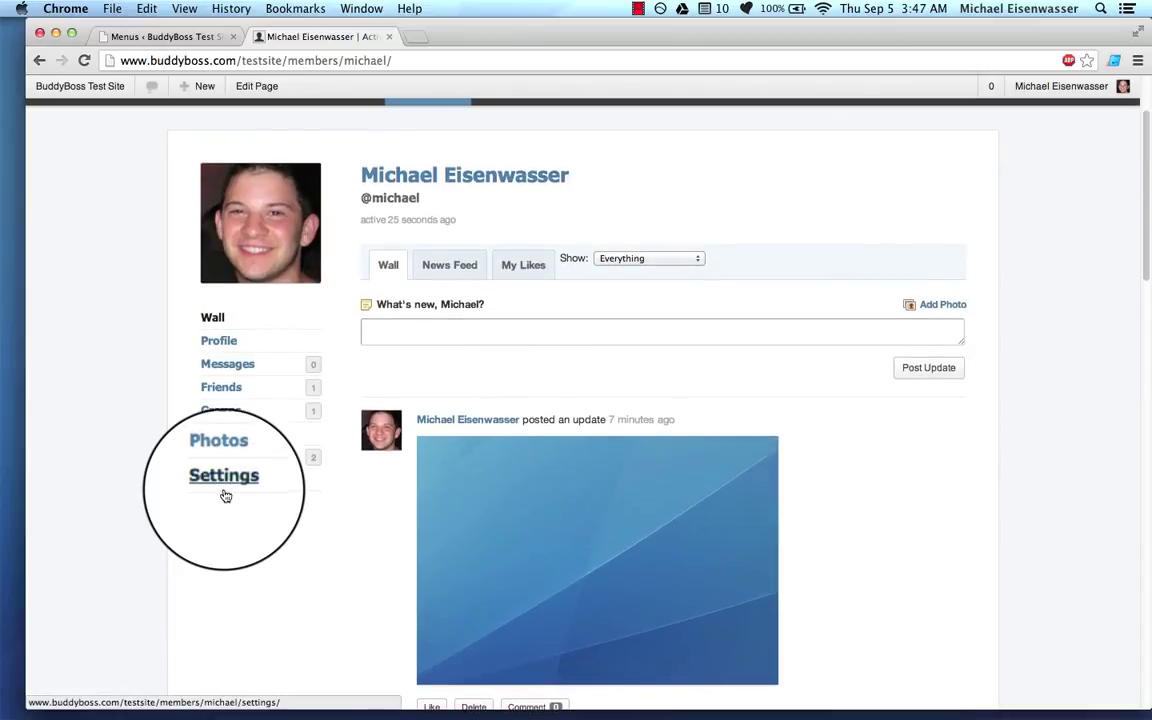
{"action": "left_click", "coordinate": [165, 36]}
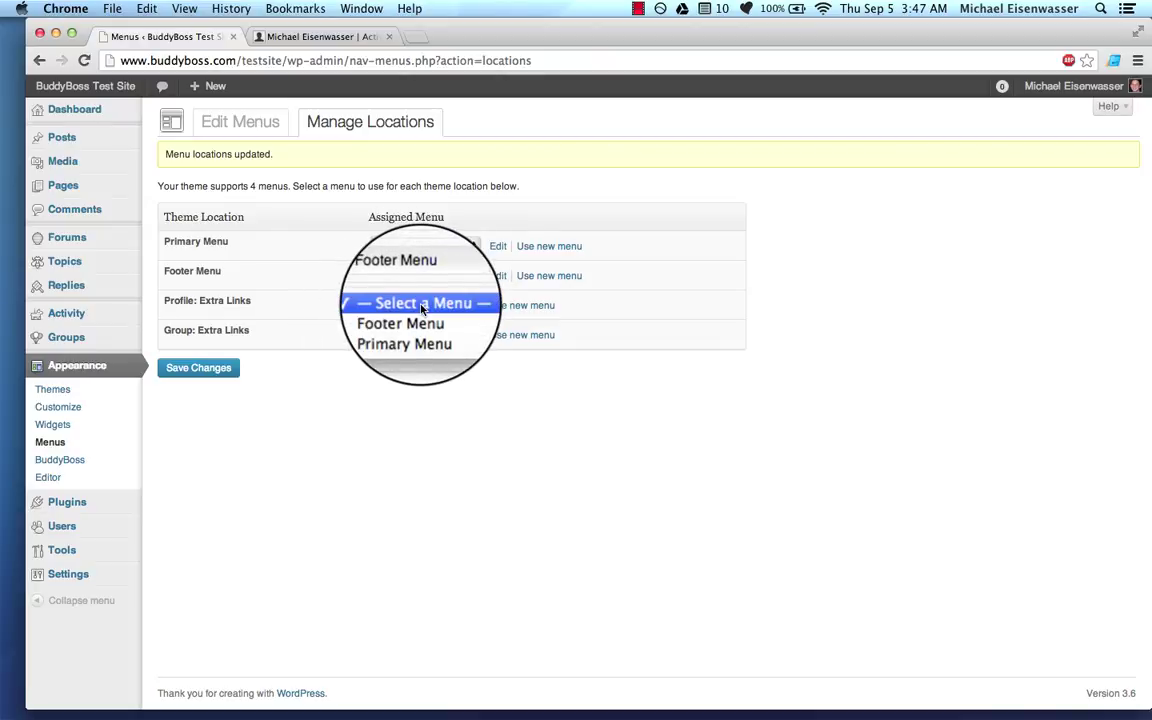
{"action": "left_click", "coordinate": [418, 317]}
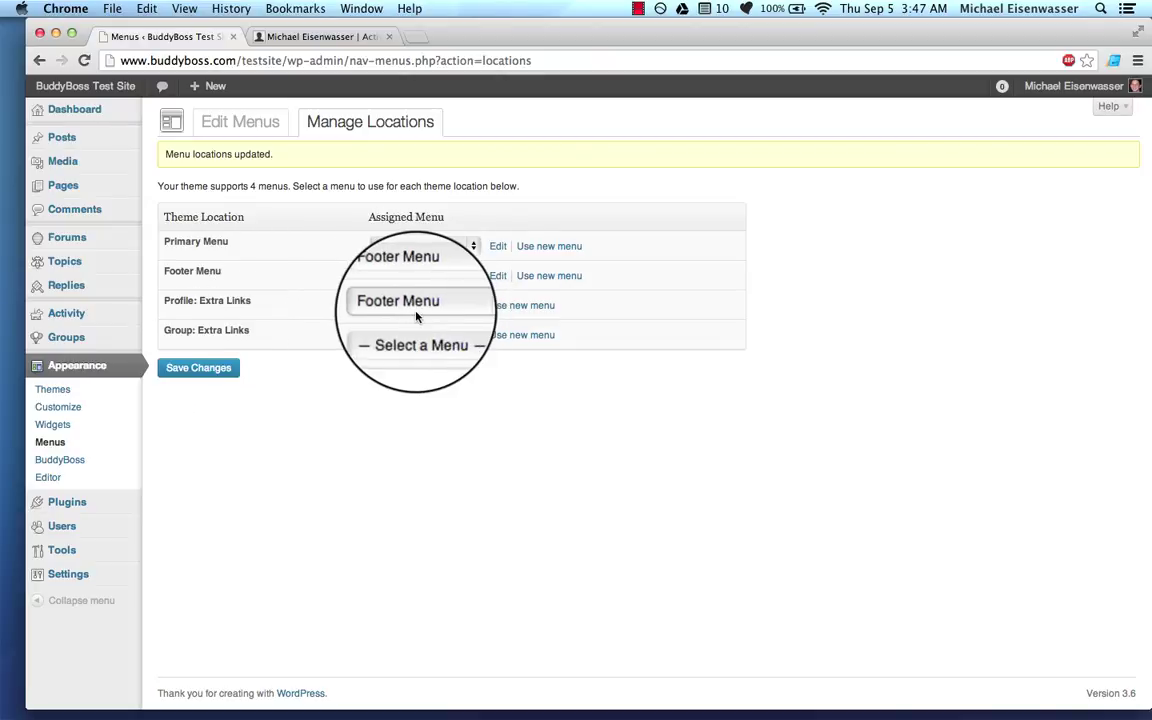
Step: Reload the member profile page, check its sidebar for the extra links, open Sample Page from there, and return to the profile
{"action": "left_click", "coordinate": [261, 36]}
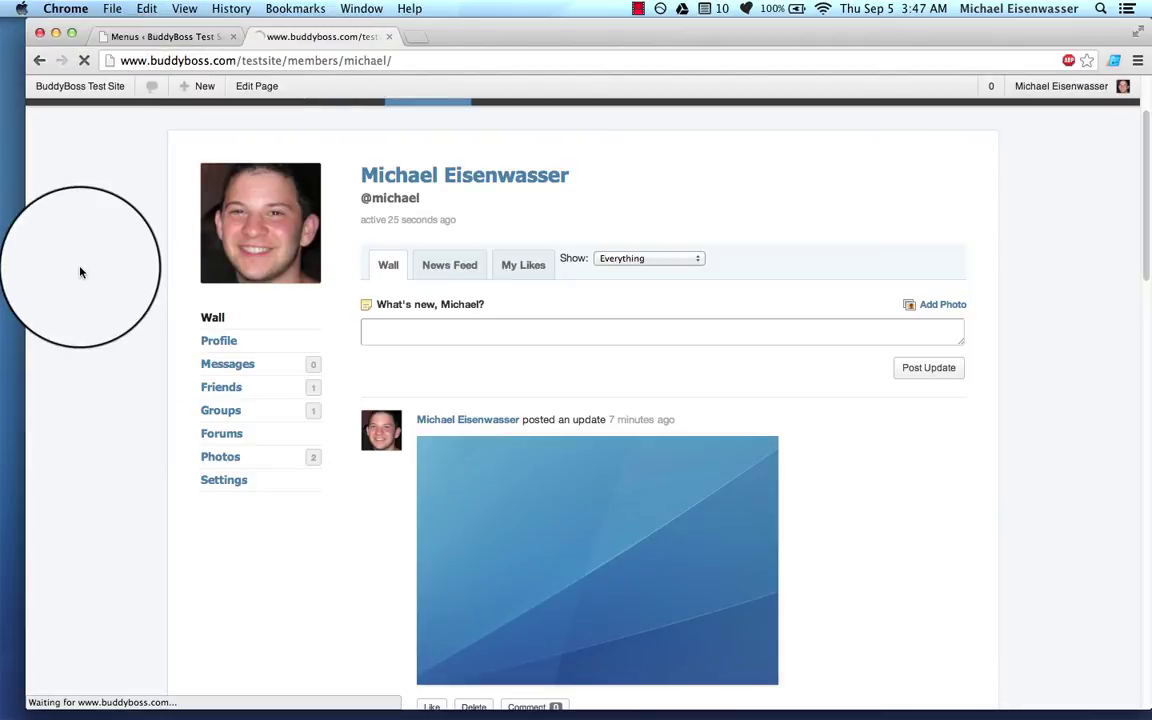
{"action": "scroll", "coordinate": [87, 379], "scroll_direction": "down", "scroll_amount": 15}
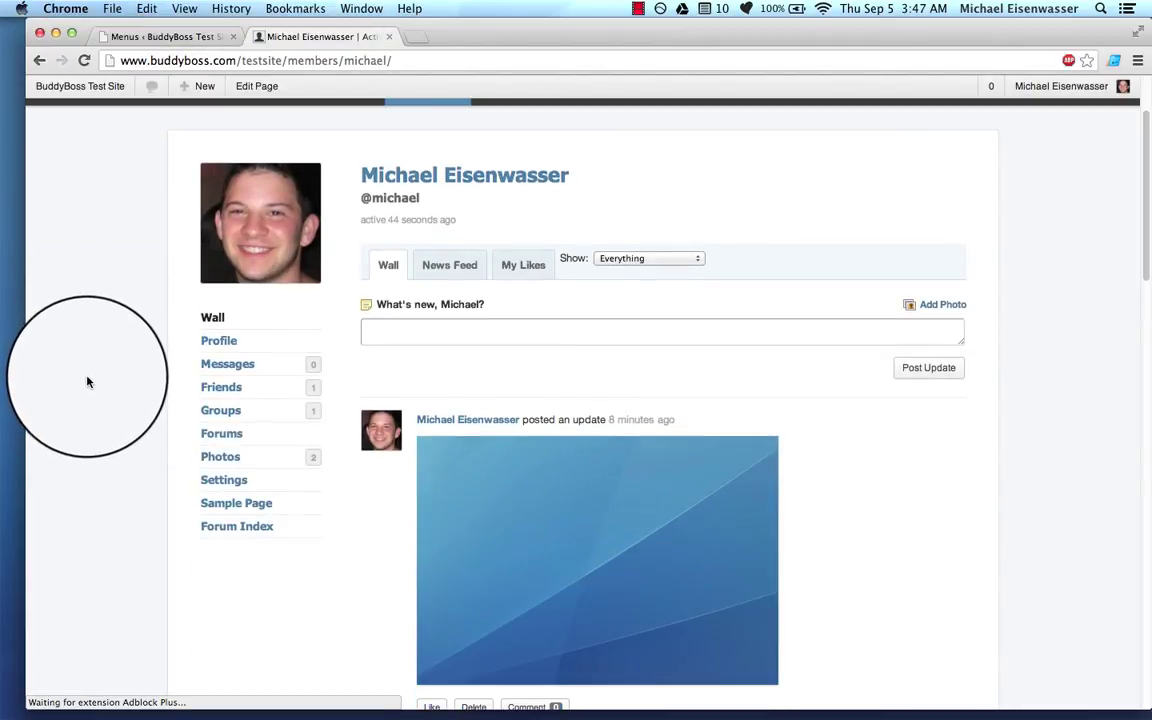
{"action": "scroll", "coordinate": [792, 604], "scroll_direction": "down", "scroll_amount": 10}
{"action": "scroll", "coordinate": [441, 476], "scroll_direction": "up", "scroll_amount": 10}
{"action": "scroll", "coordinate": [380, 468], "scroll_direction": "up", "scroll_amount": 15}
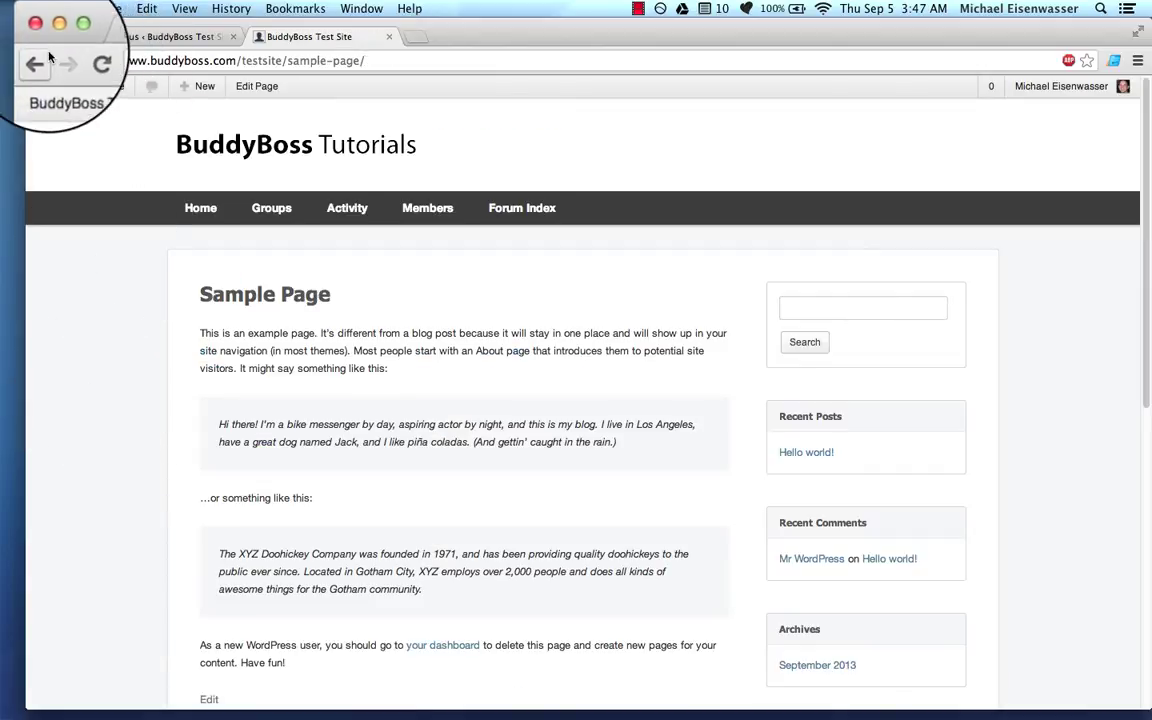
{"action": "left_click", "coordinate": [40, 60]}
Step: Assign Footer Menu to the Group: Extra Links theme location and save the changes
{"action": "left_click", "coordinate": [165, 36]}
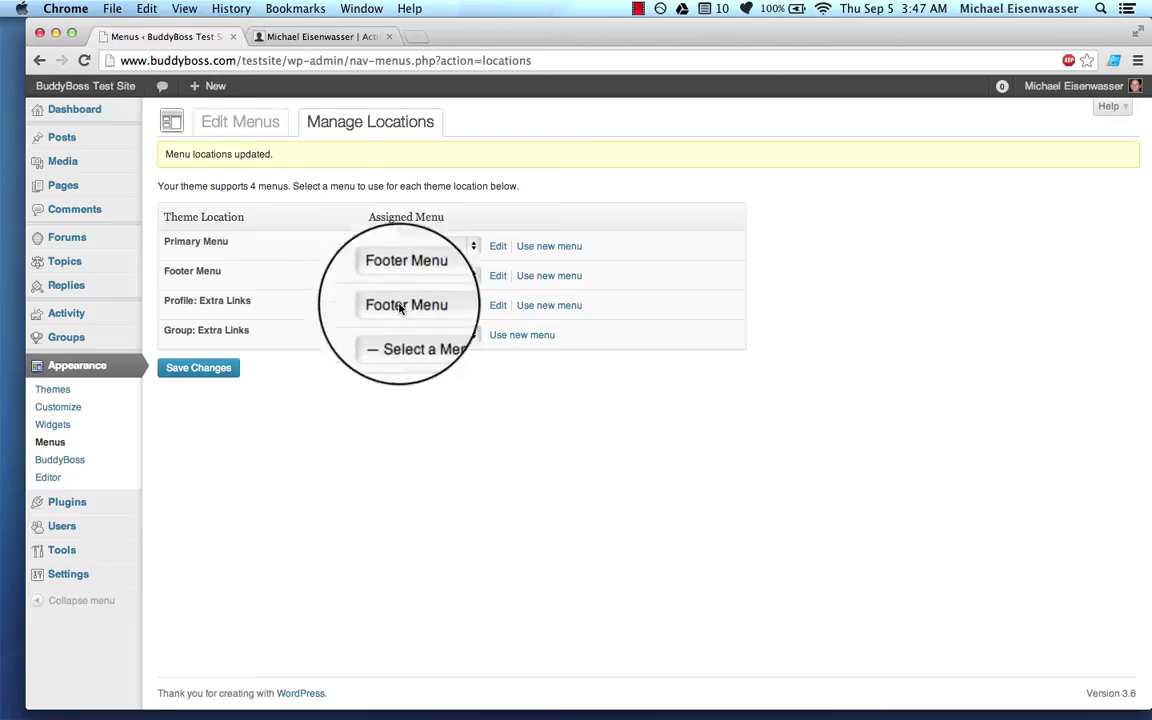
{"action": "left_click", "coordinate": [410, 350]}
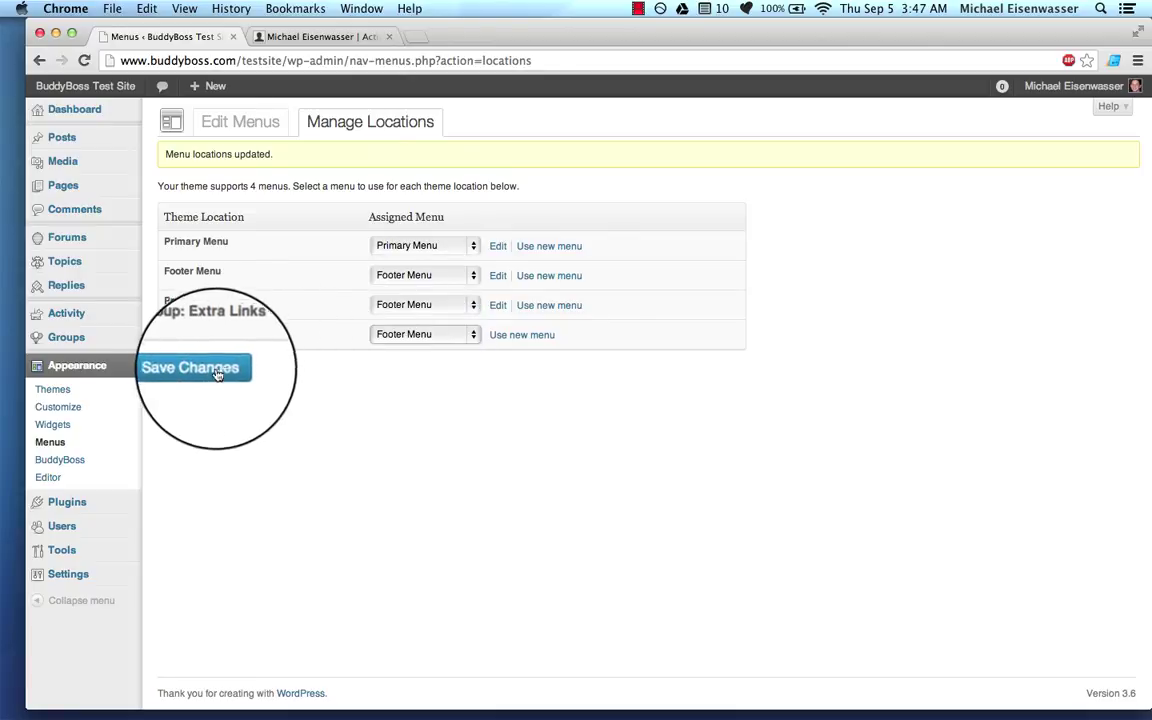
{"action": "left_click", "coordinate": [200, 367]}
Step: Open the group's page from the site's Groups directory and check its sidebar for the extra links
{"action": "left_click", "coordinate": [303, 36]}
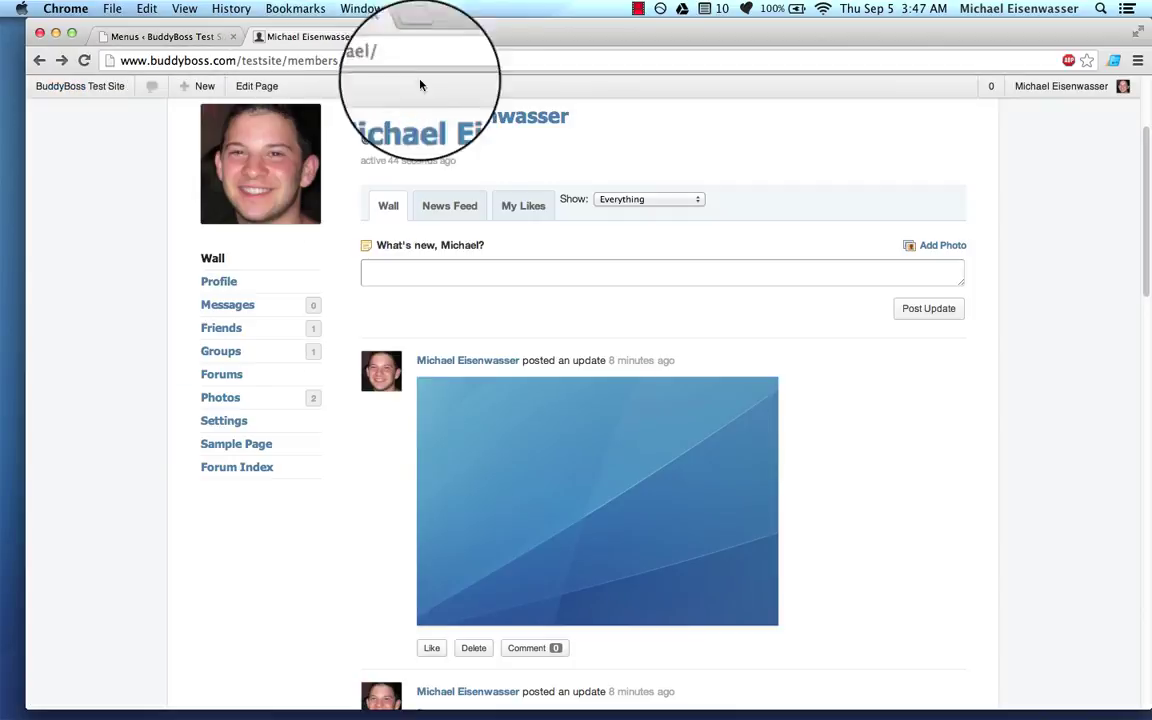
{"action": "scroll", "coordinate": [480, 125], "scroll_direction": "up", "scroll_amount": 3}
{"action": "left_click", "coordinate": [271, 207]}
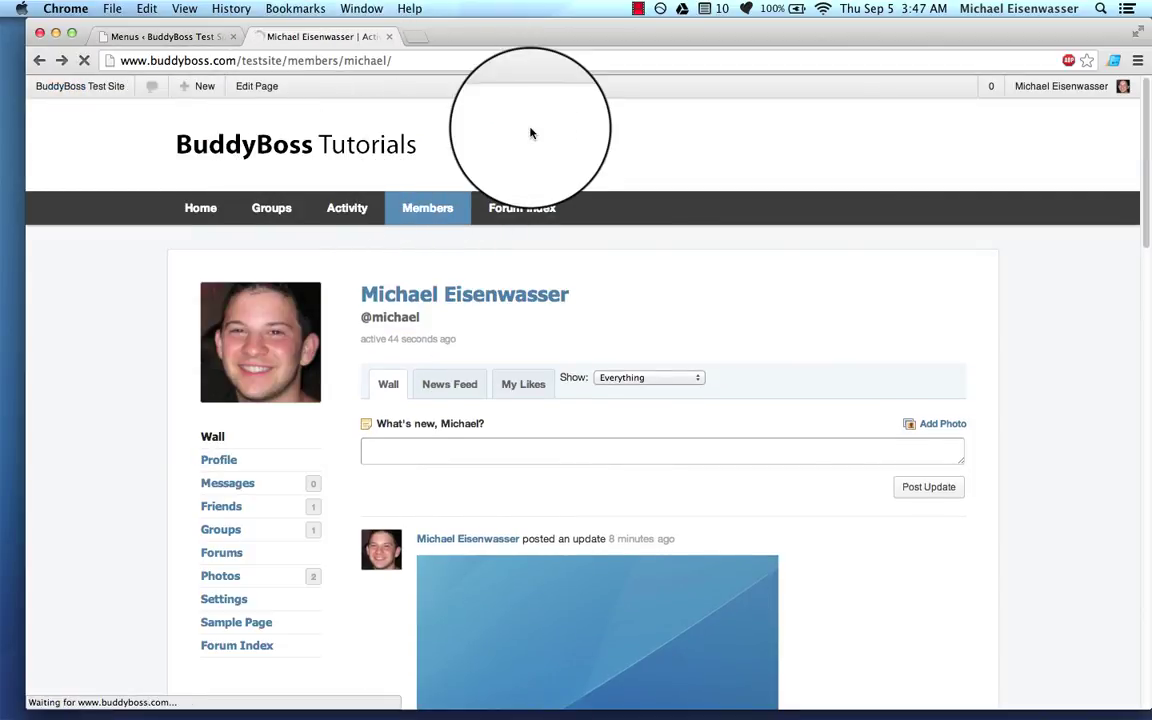
{"action": "left_click", "coordinate": [330, 502]}
{"action": "scroll", "coordinate": [141, 429], "scroll_direction": "down", "scroll_amount": 2}
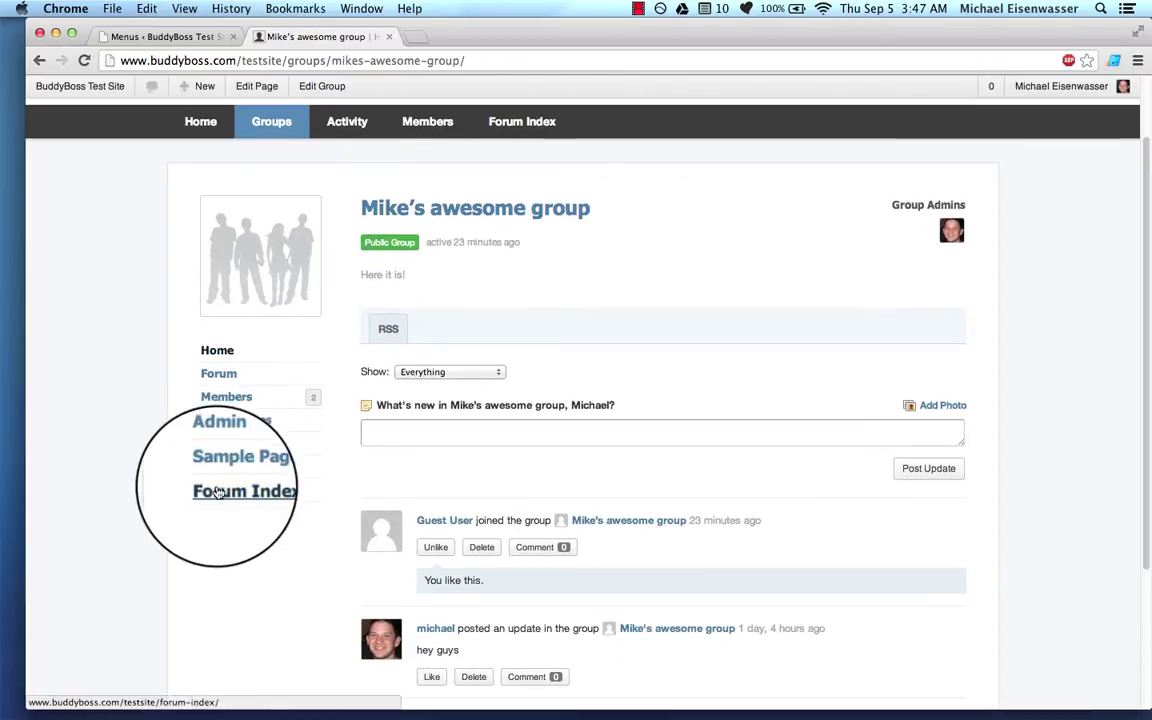
Step: Clear the menu assigned to the Group: Extra Links theme location, save the changes, and reload the group page to check its sidebar
{"action": "left_click", "coordinate": [165, 36]}
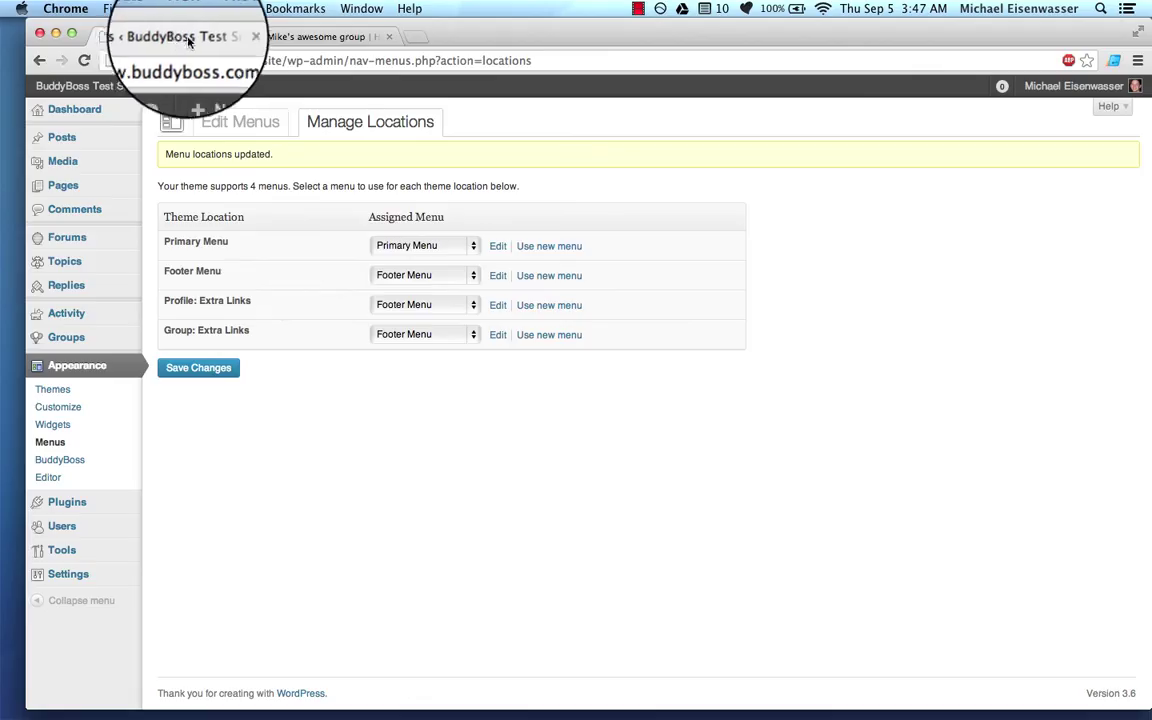
{"action": "left_click", "coordinate": [440, 337]}
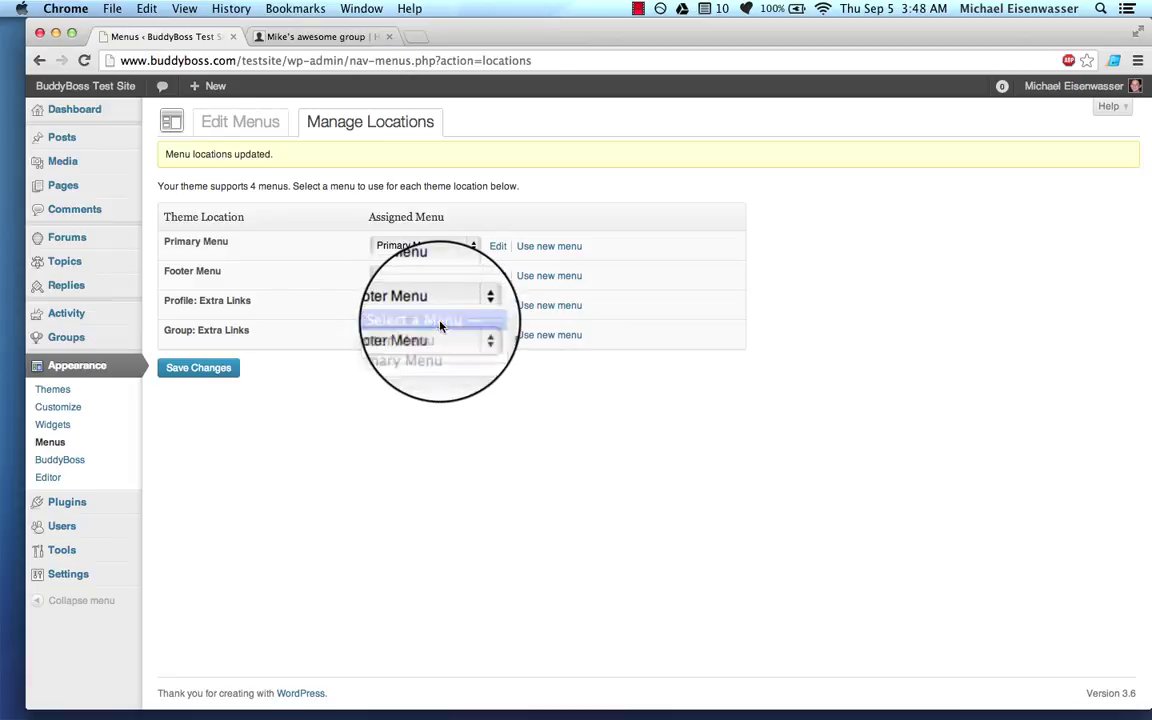
{"action": "left_click", "coordinate": [200, 367]}
{"action": "left_click", "coordinate": [318, 36]}
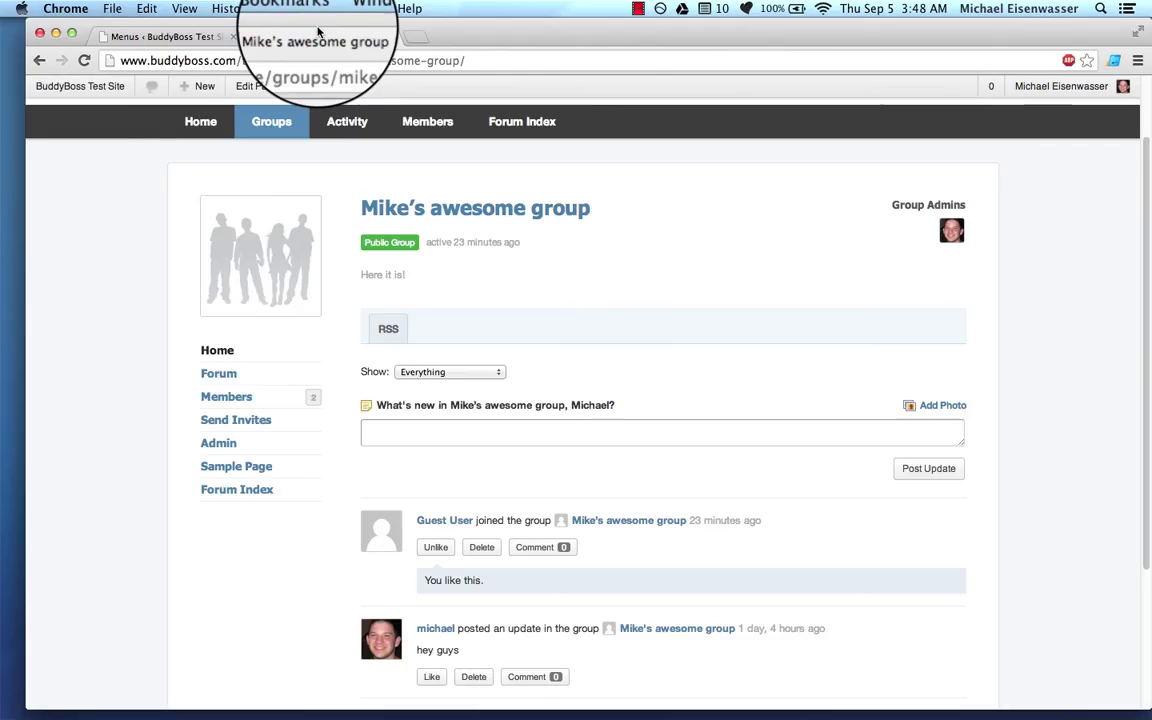
{"action": "left_click", "coordinate": [84, 60]}
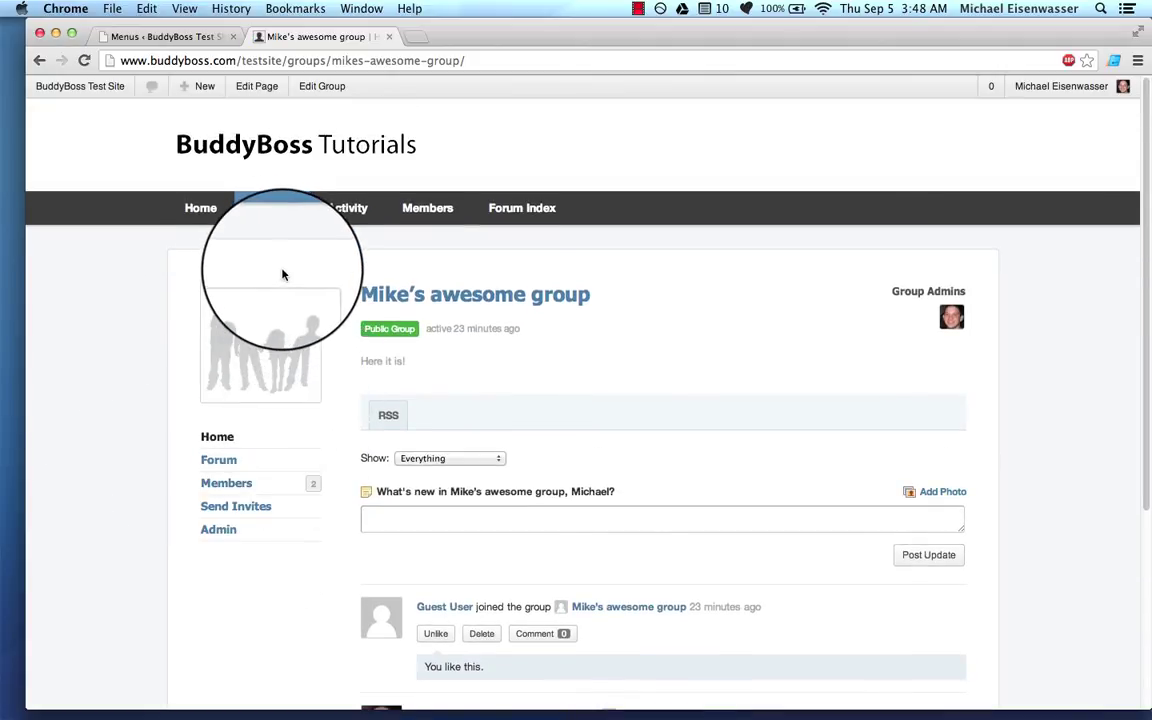
Step: Open the Hello world! post from the site's Blog page and bring it up for editing
{"action": "mouse_move", "coordinate": [200, 212]}
{"action": "left_click", "coordinate": [193, 249]}
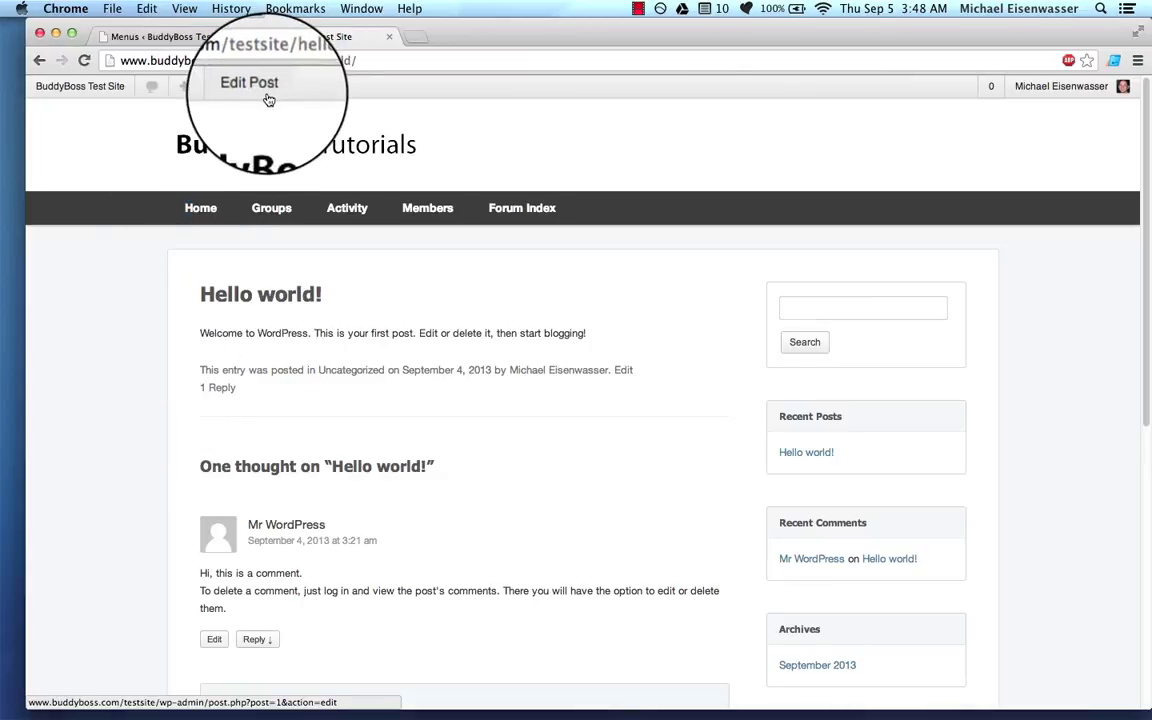
{"action": "left_click", "coordinate": [256, 88]}
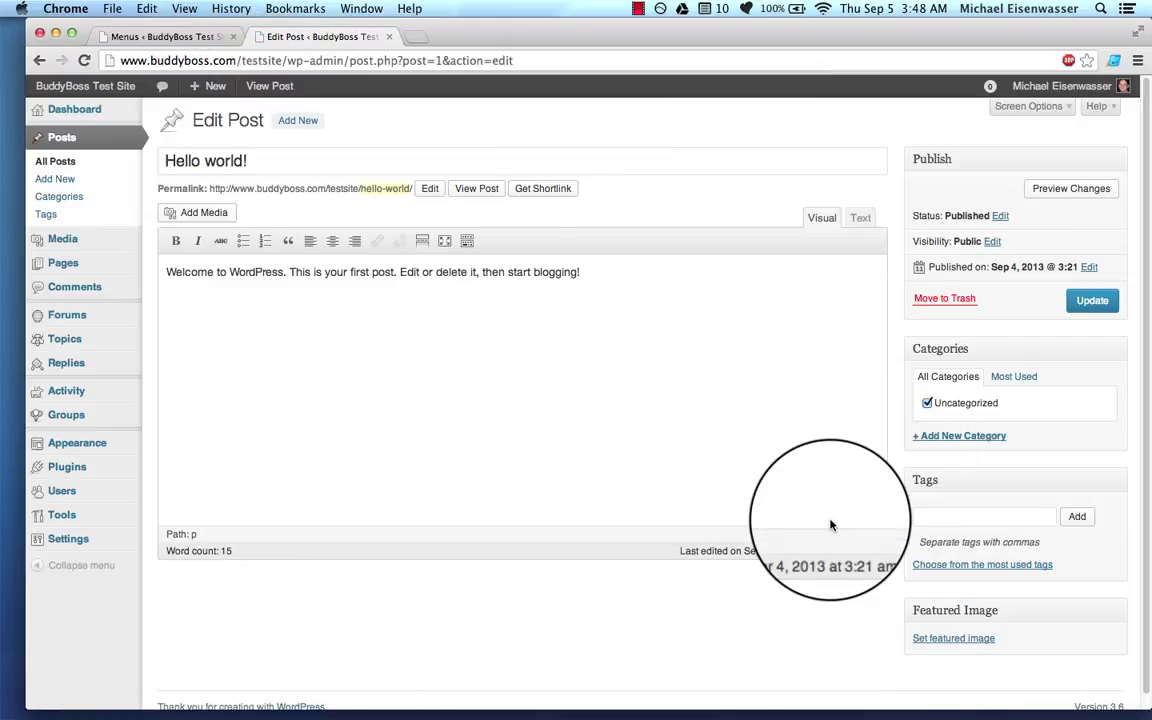
Step: Upload the lily flower picture from the desktop as the Hello world! post's featured image and update the post
{"action": "scroll", "coordinate": [880, 630], "scroll_direction": "down", "scroll_amount": 1}
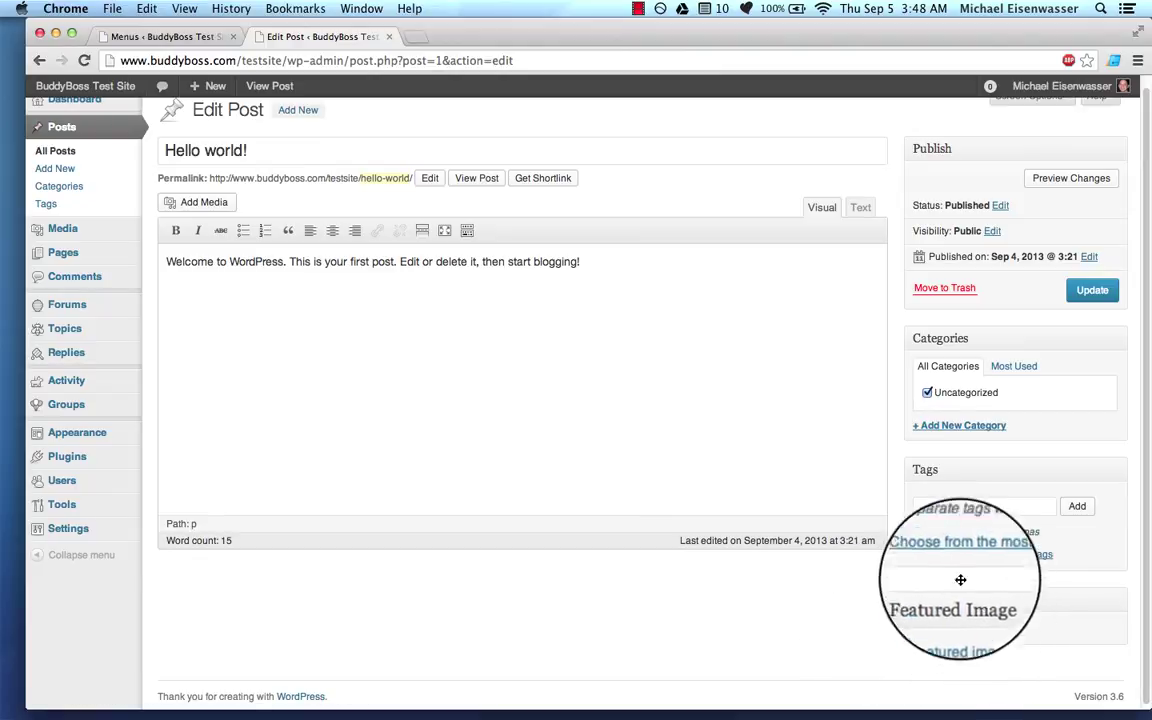
{"action": "left_click", "coordinate": [950, 626]}
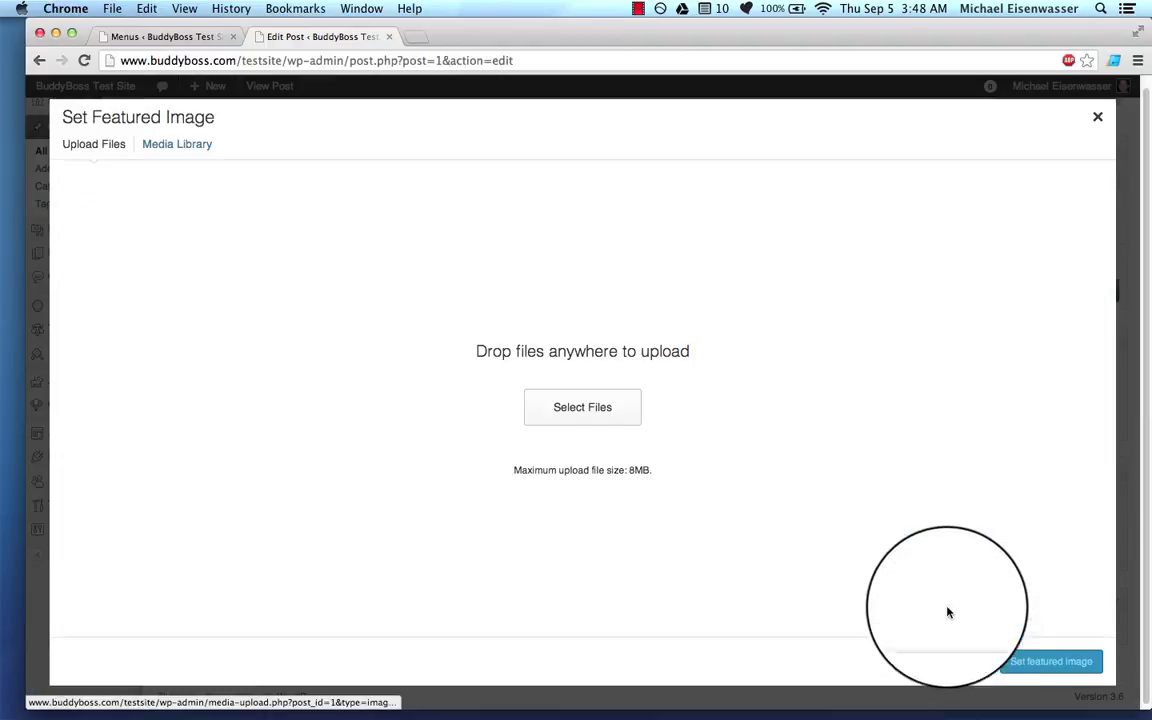
{"action": "key", "text": "F11"}
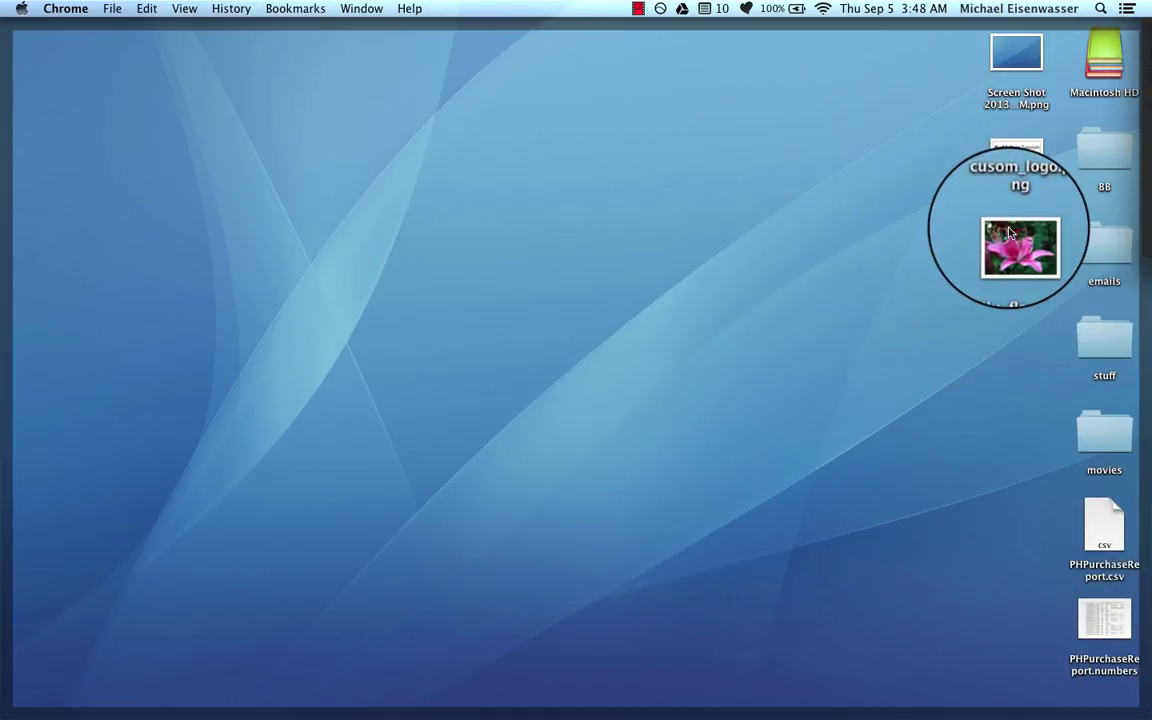
{"action": "left_click_drag", "start_coordinate": [1016, 242], "coordinate": [700, 396]}
{"action": "key", "text": "F11"}
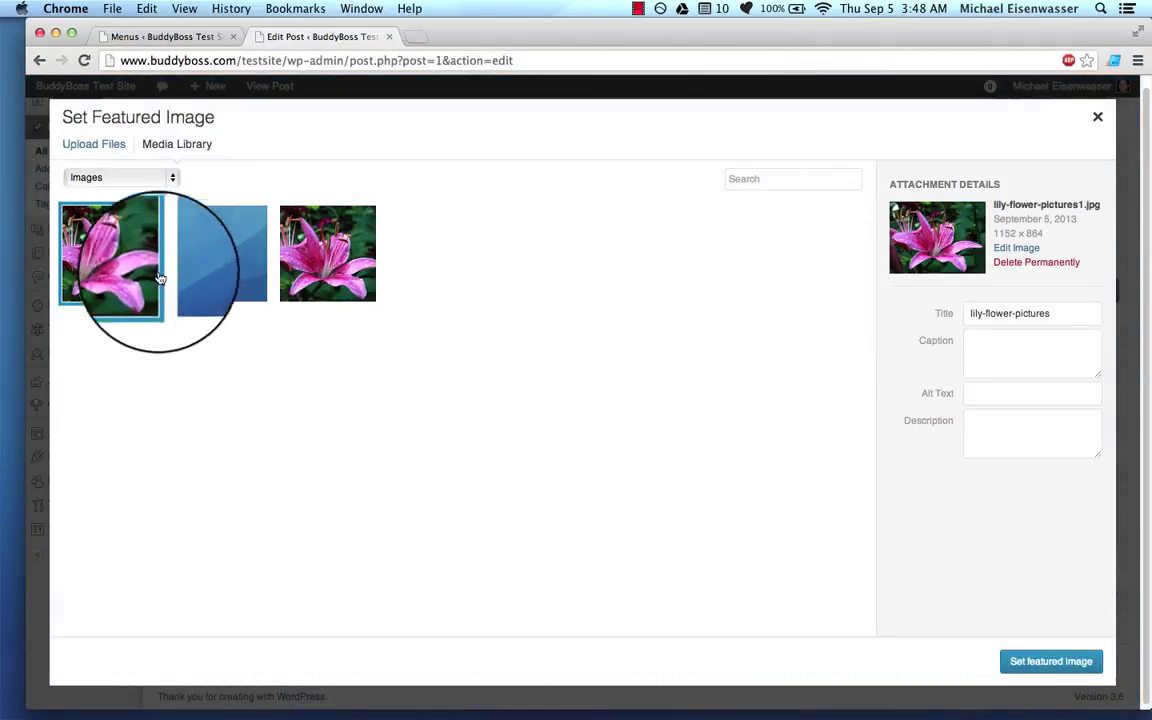
{"action": "left_click", "coordinate": [1047, 663]}
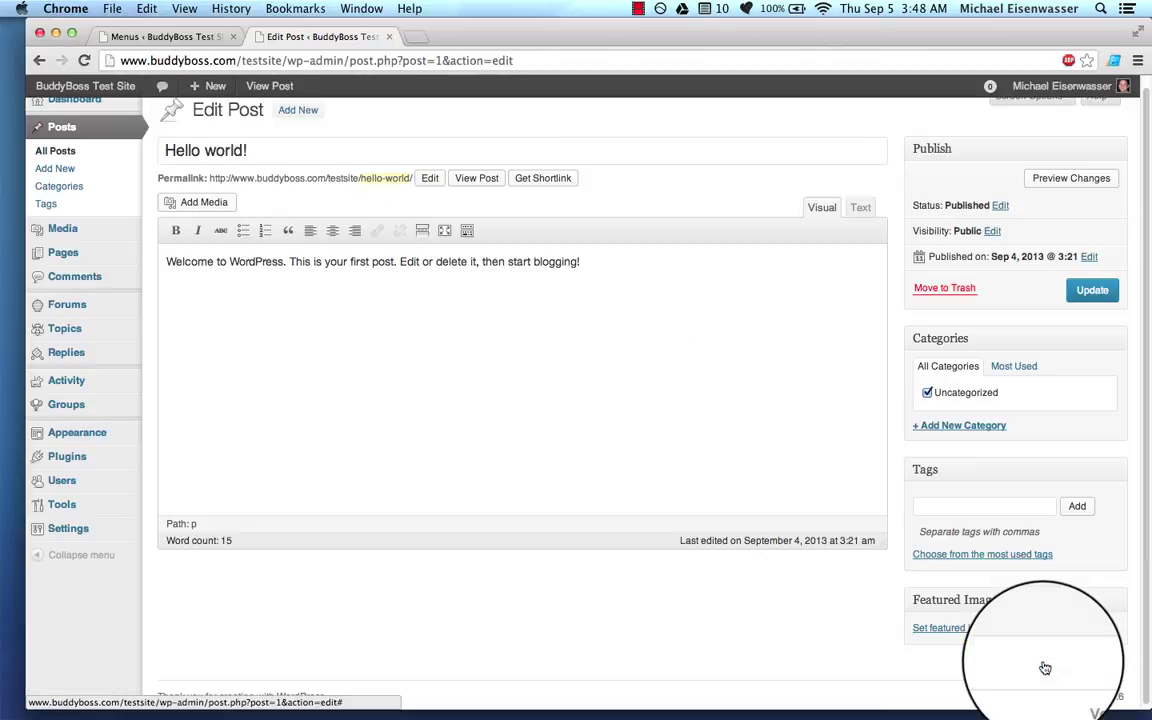
{"action": "scroll", "coordinate": [1057, 600], "scroll_direction": "down", "scroll_amount": 5}
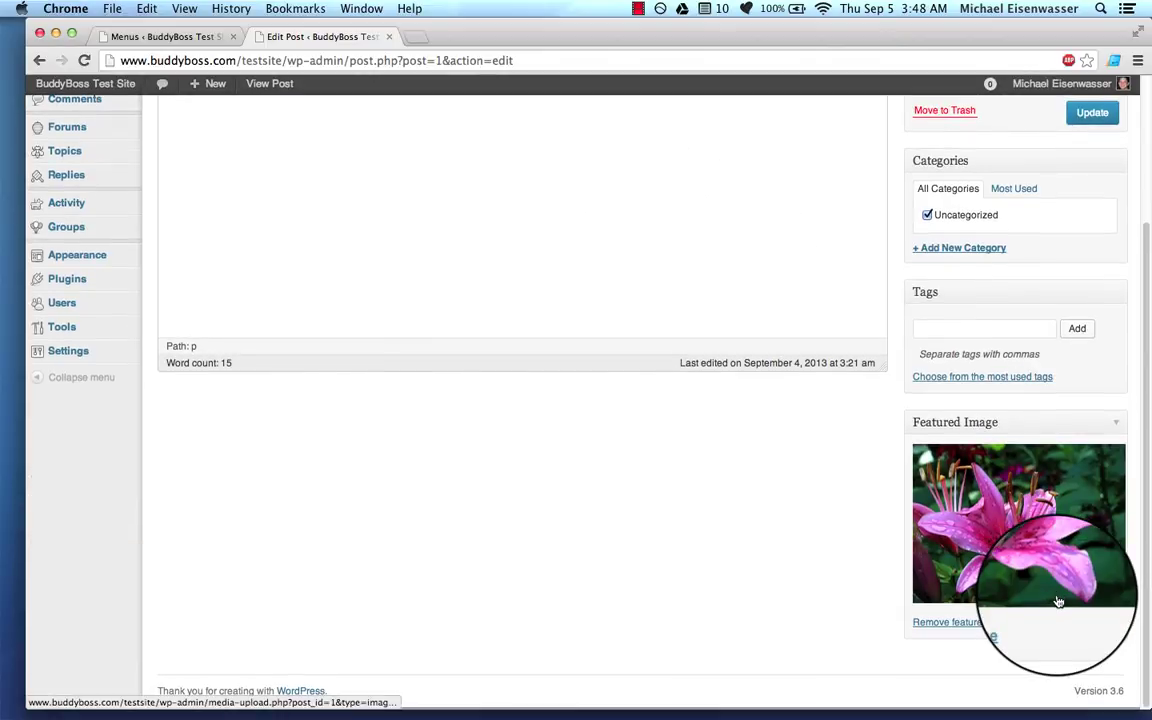
{"action": "scroll", "coordinate": [1058, 600], "scroll_direction": "up", "scroll_amount": 5}
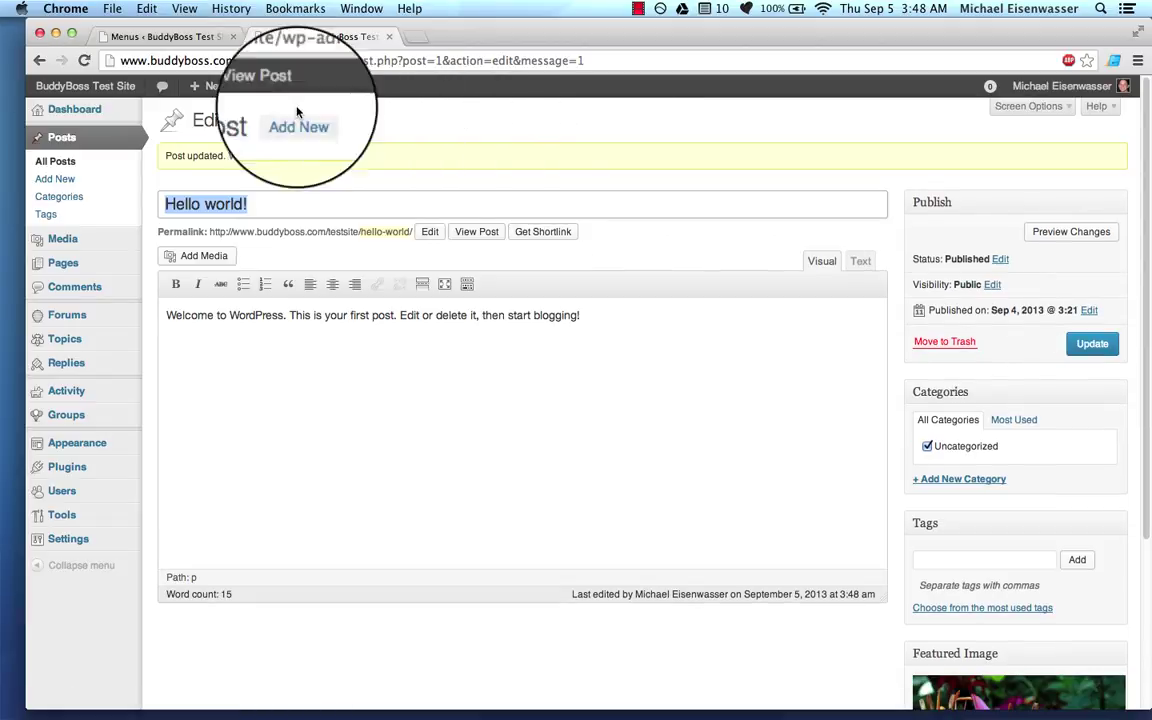
Step: Open the site's Blog page and check how the Hello world! post's featured image is displayed in the listing
{"action": "left_click", "coordinate": [92, 112]}
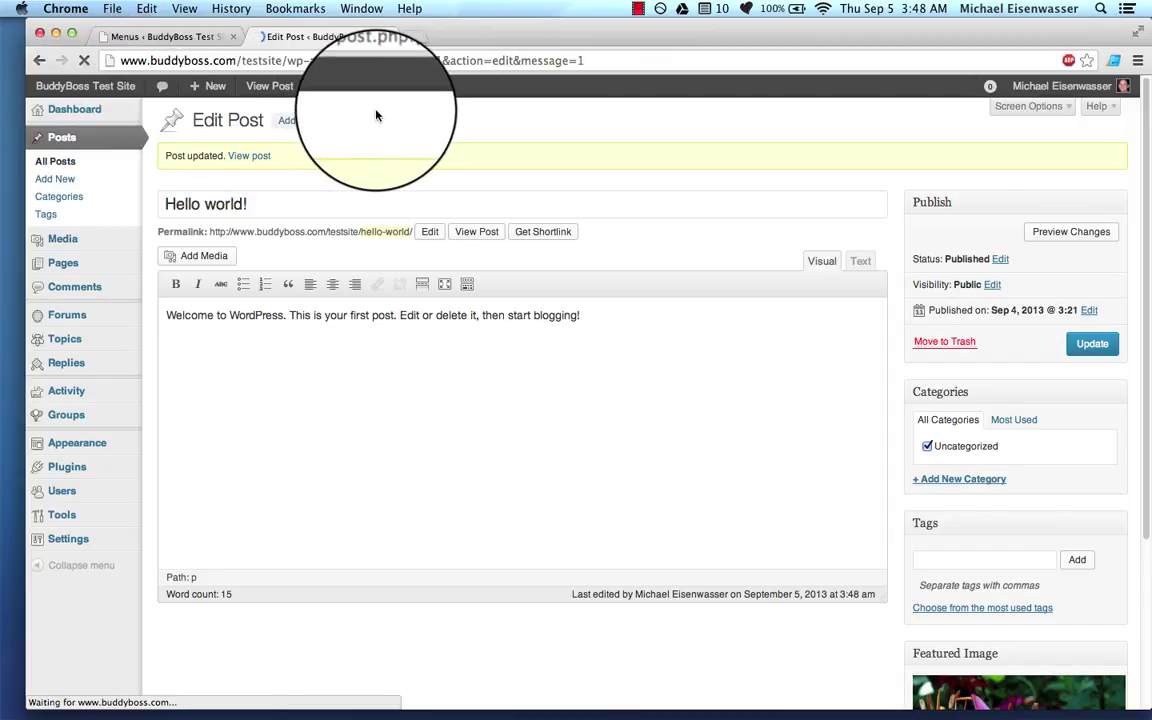
{"action": "mouse_move", "coordinate": [211, 211]}
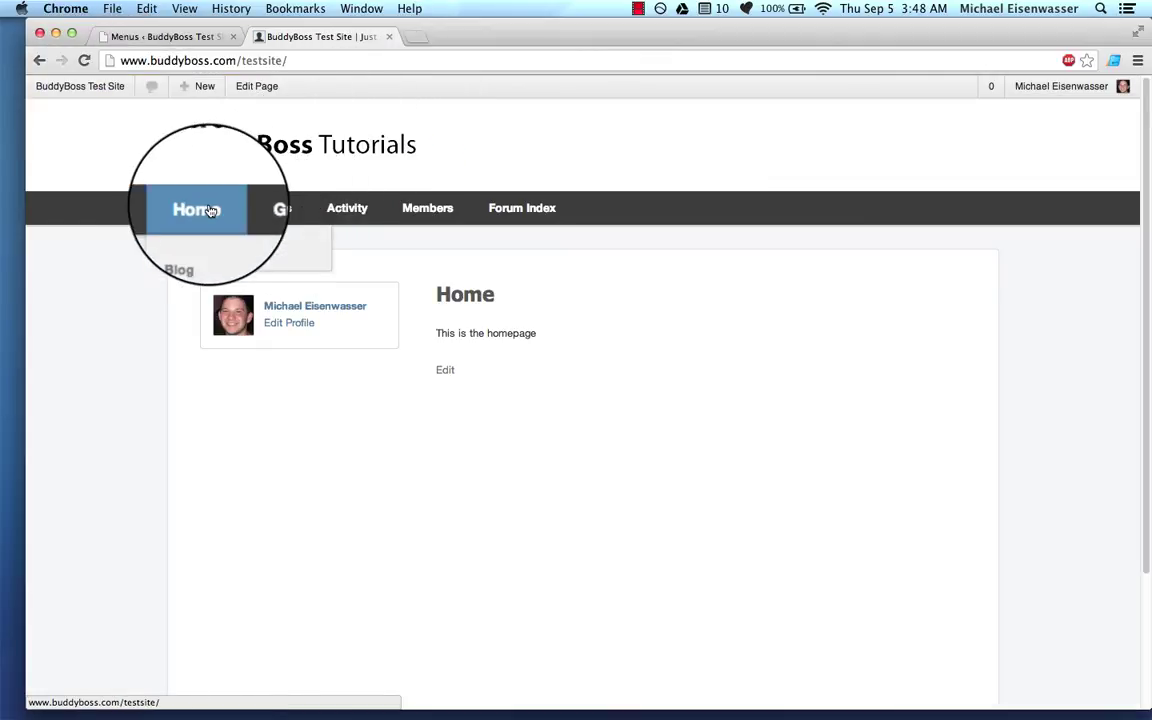
{"action": "left_click", "coordinate": [196, 250]}
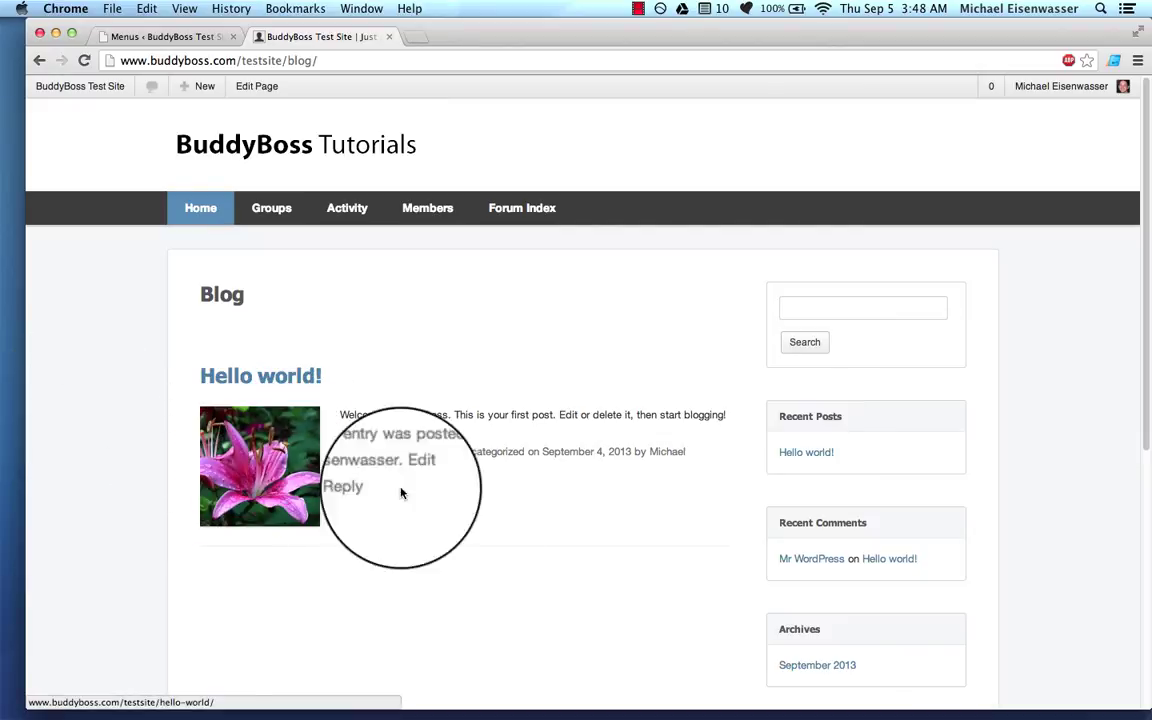
{"action": "scroll", "coordinate": [456, 534], "scroll_direction": "down", "scroll_amount": 5}
{"action": "scroll", "coordinate": [460, 540], "scroll_direction": "up", "scroll_amount": 5}
{"action": "scroll", "coordinate": [461, 542], "scroll_direction": "down", "scroll_amount": 3}
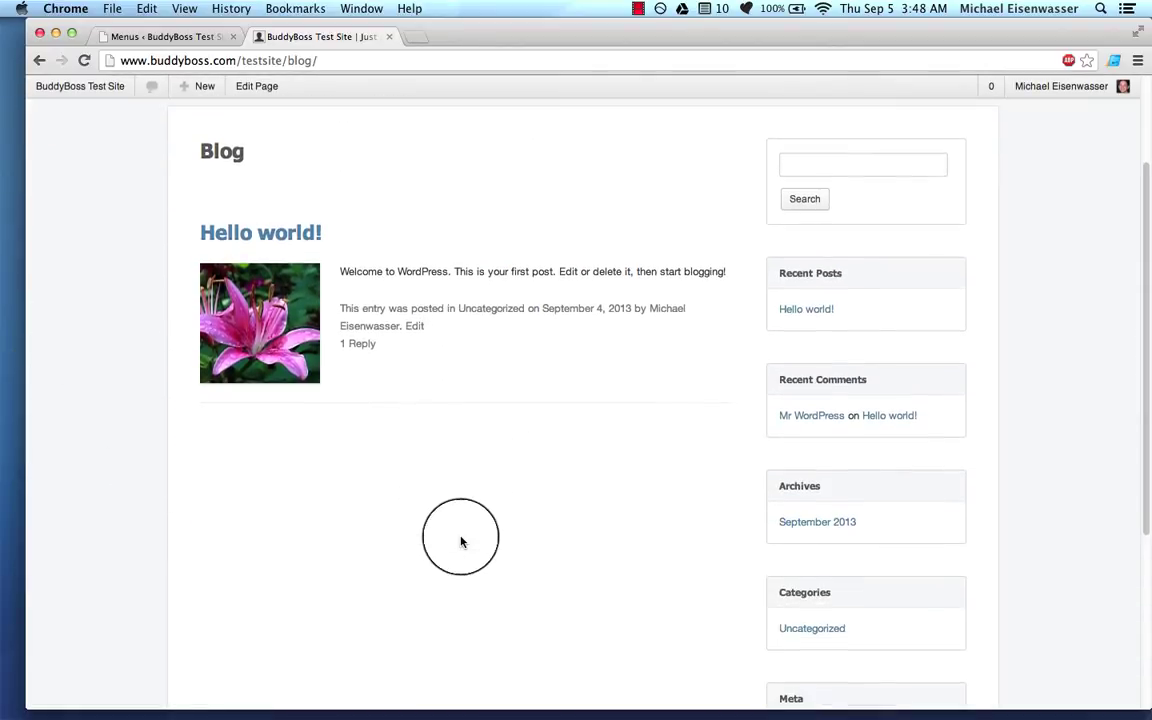
{"action": "scroll", "coordinate": [391, 535], "scroll_direction": "down", "scroll_amount": 5}
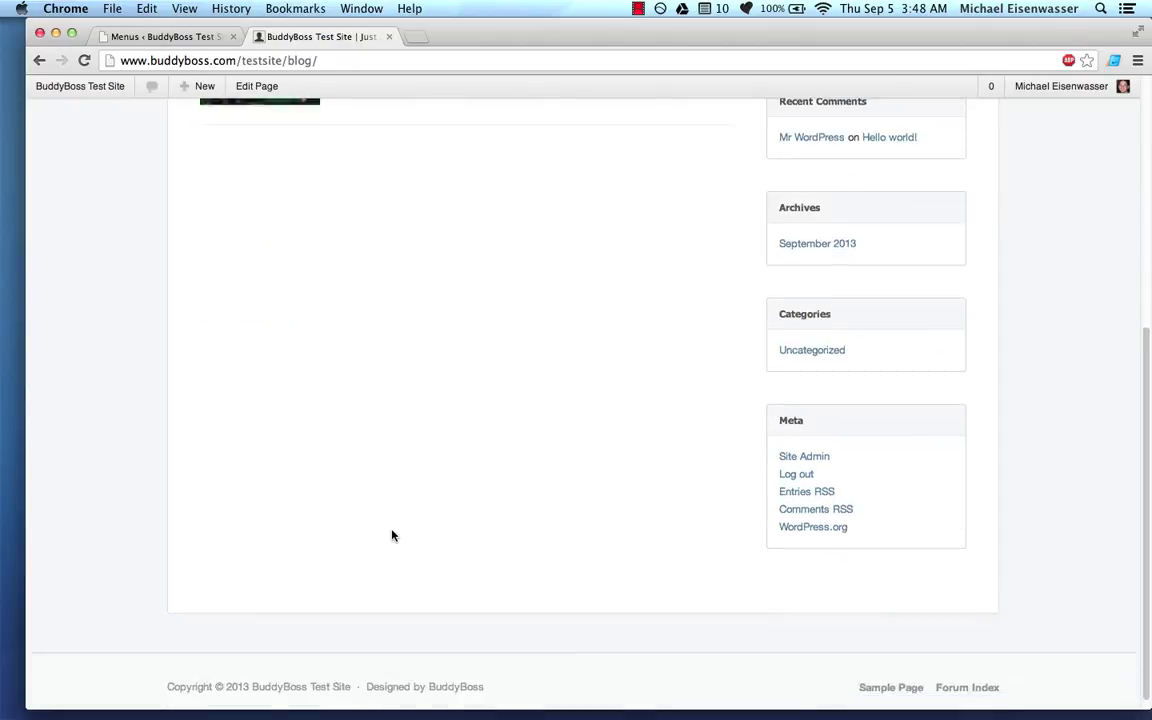
{"action": "scroll", "coordinate": [391, 535], "scroll_direction": "up", "scroll_amount": 8}
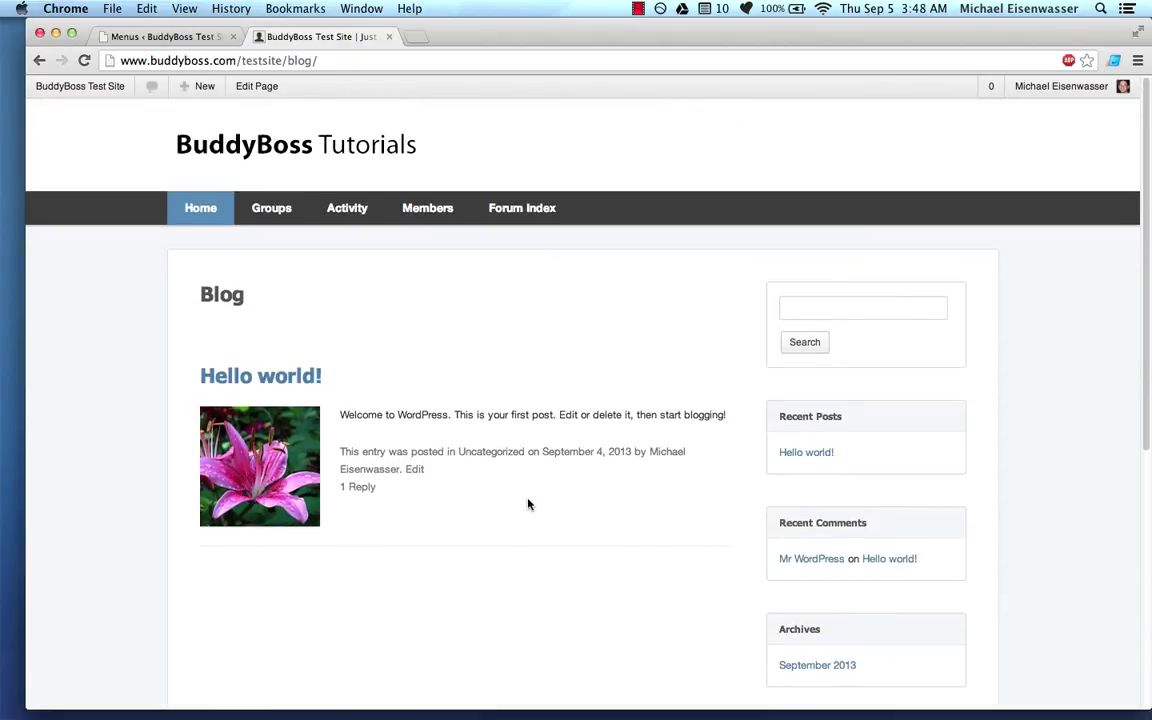